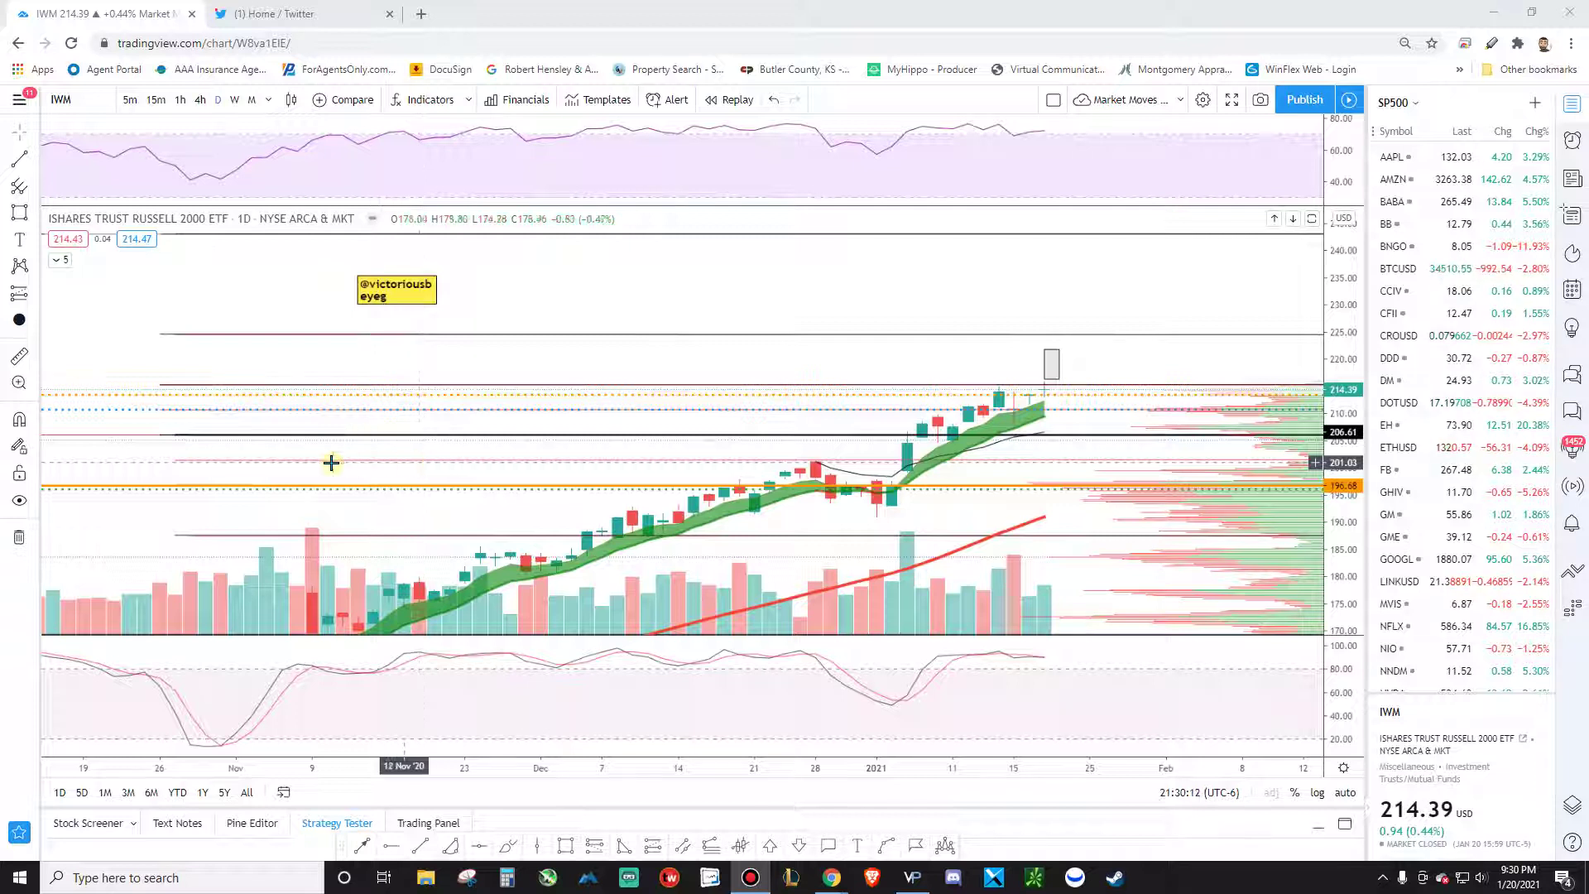
Open toggle.ai in a new Chrome tab and log in with the saved account
key("ctrl+t")
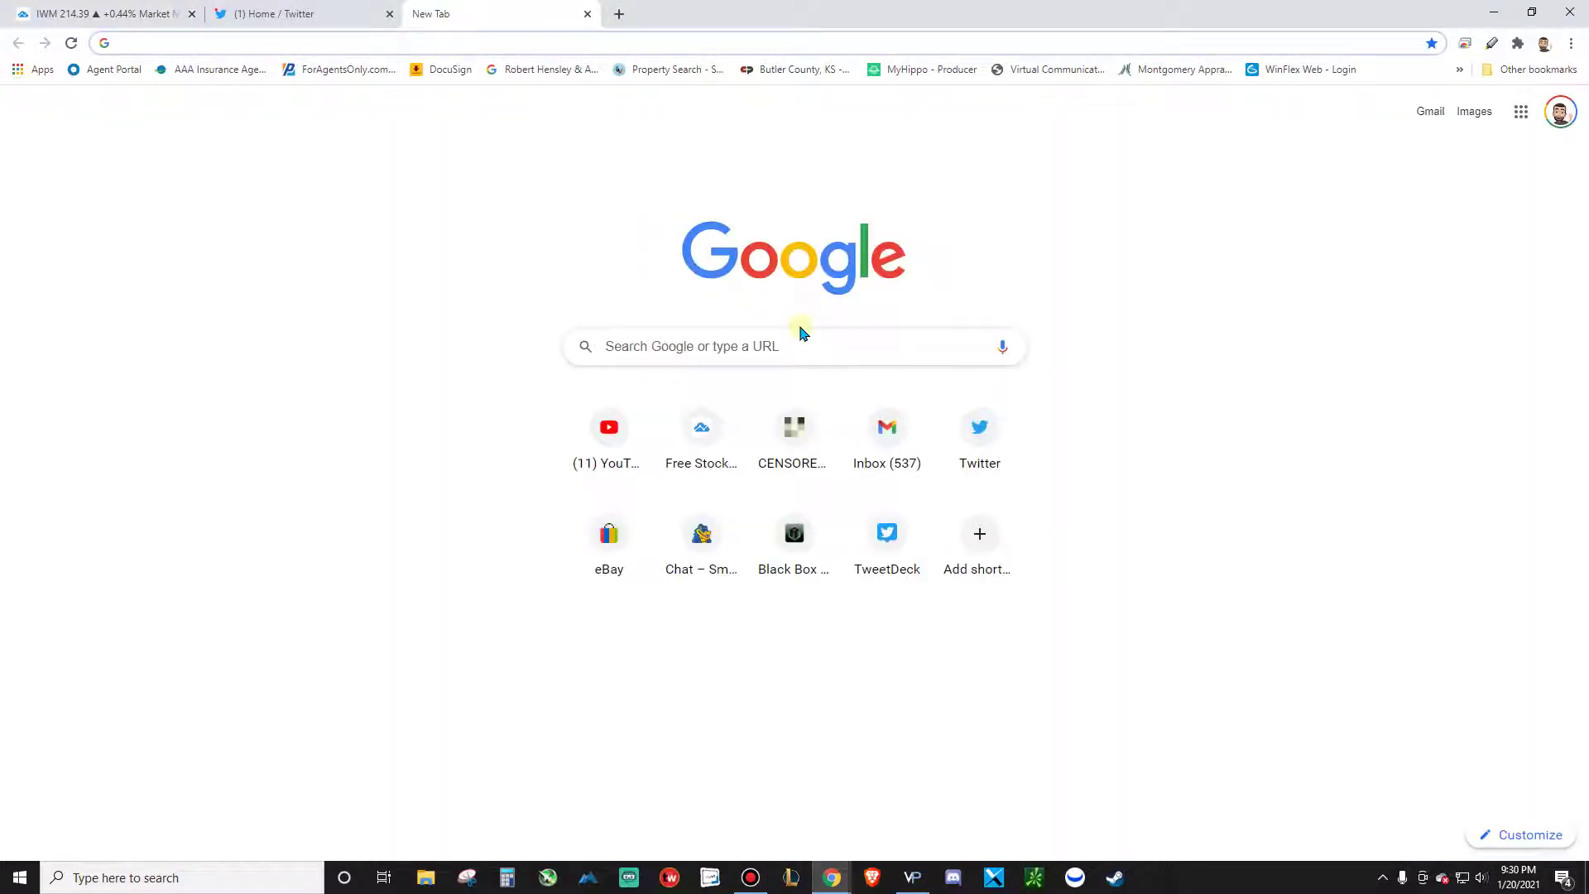
type("toggi")
key("BackSpace")
type("le.ai")
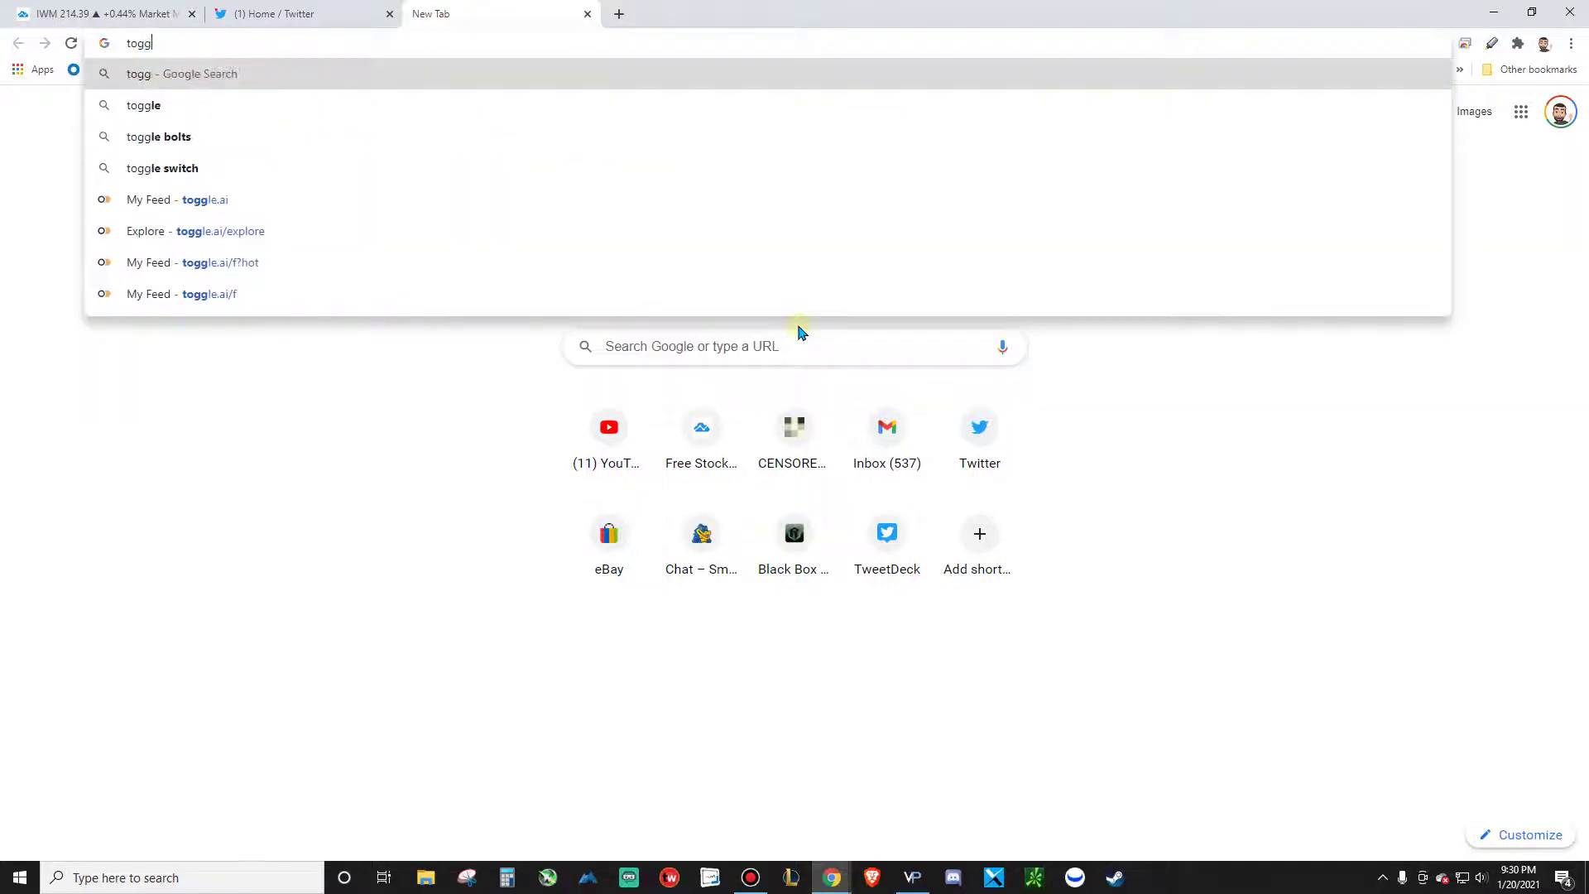
key("Return")
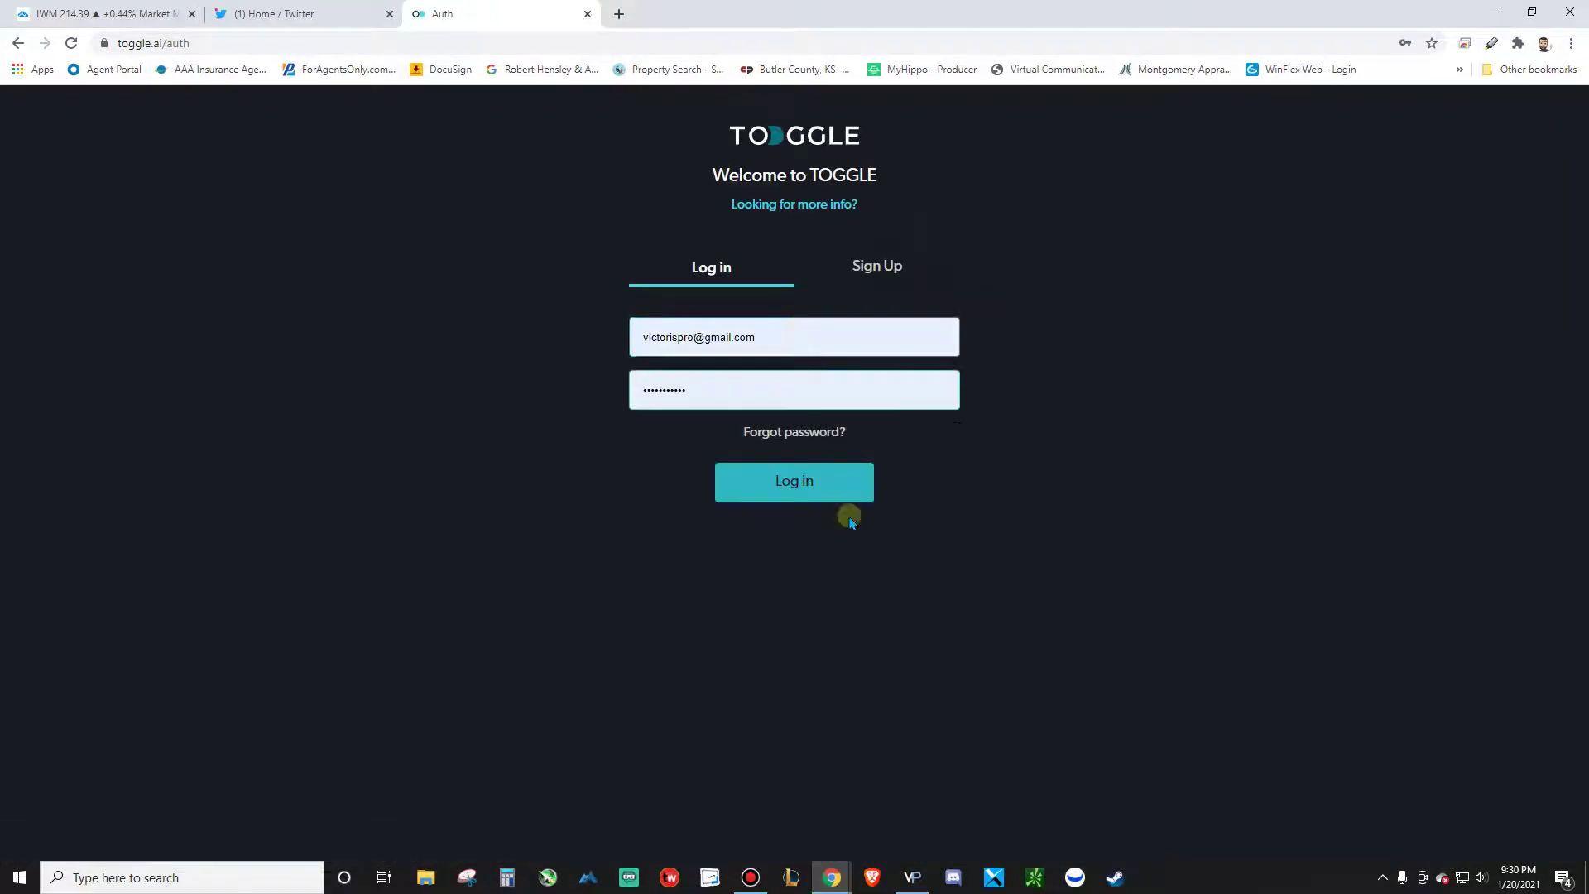
left_click(826, 492)
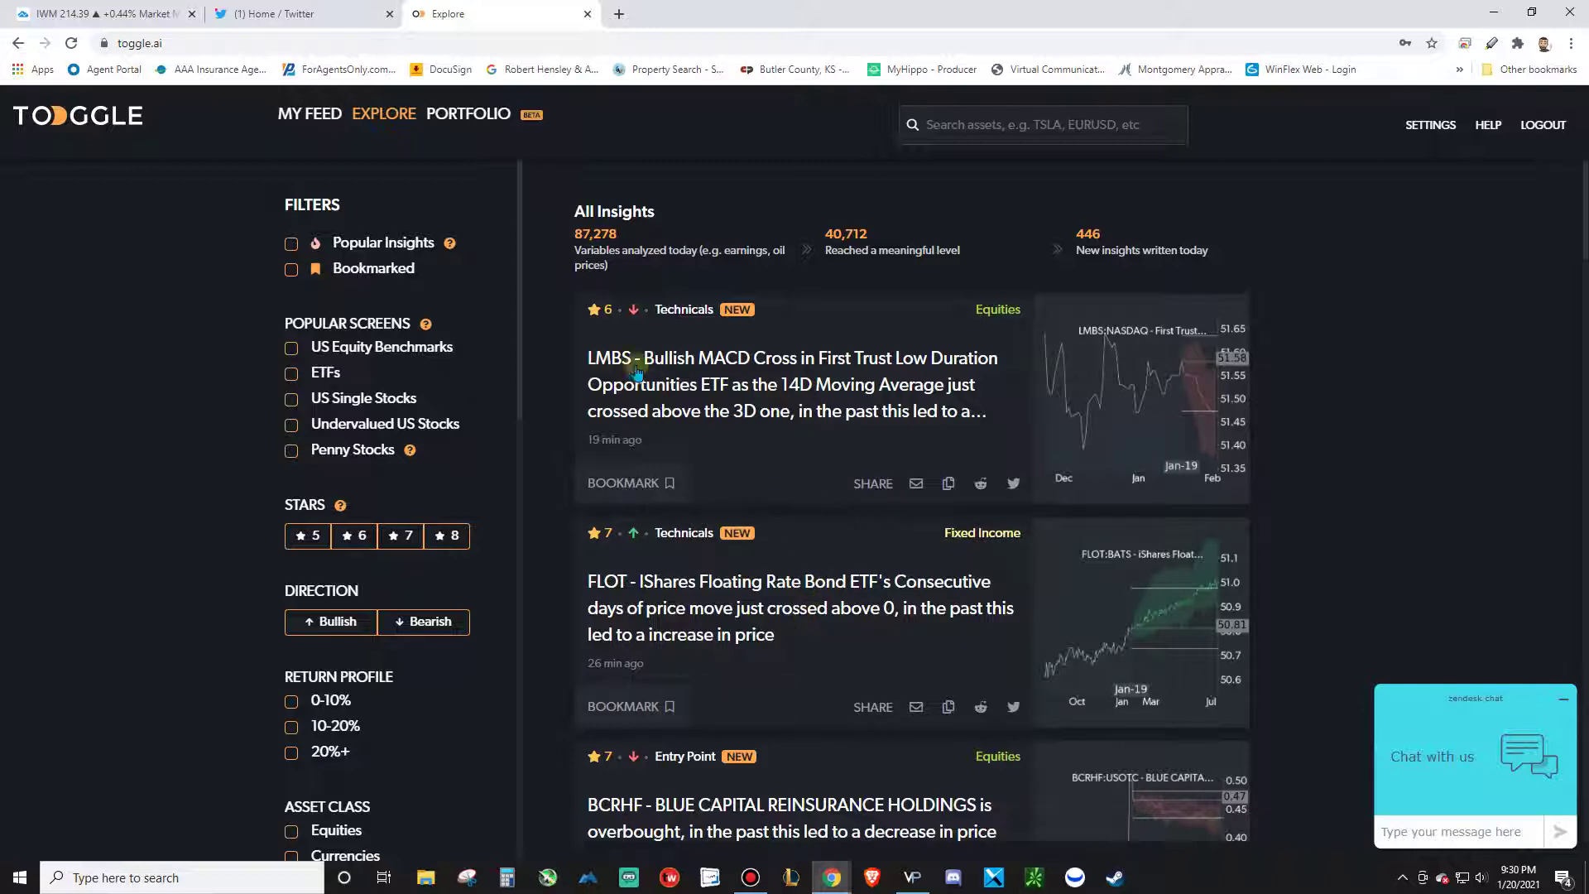
Minimize the Toggle support chat panel
left_click(142, 44)
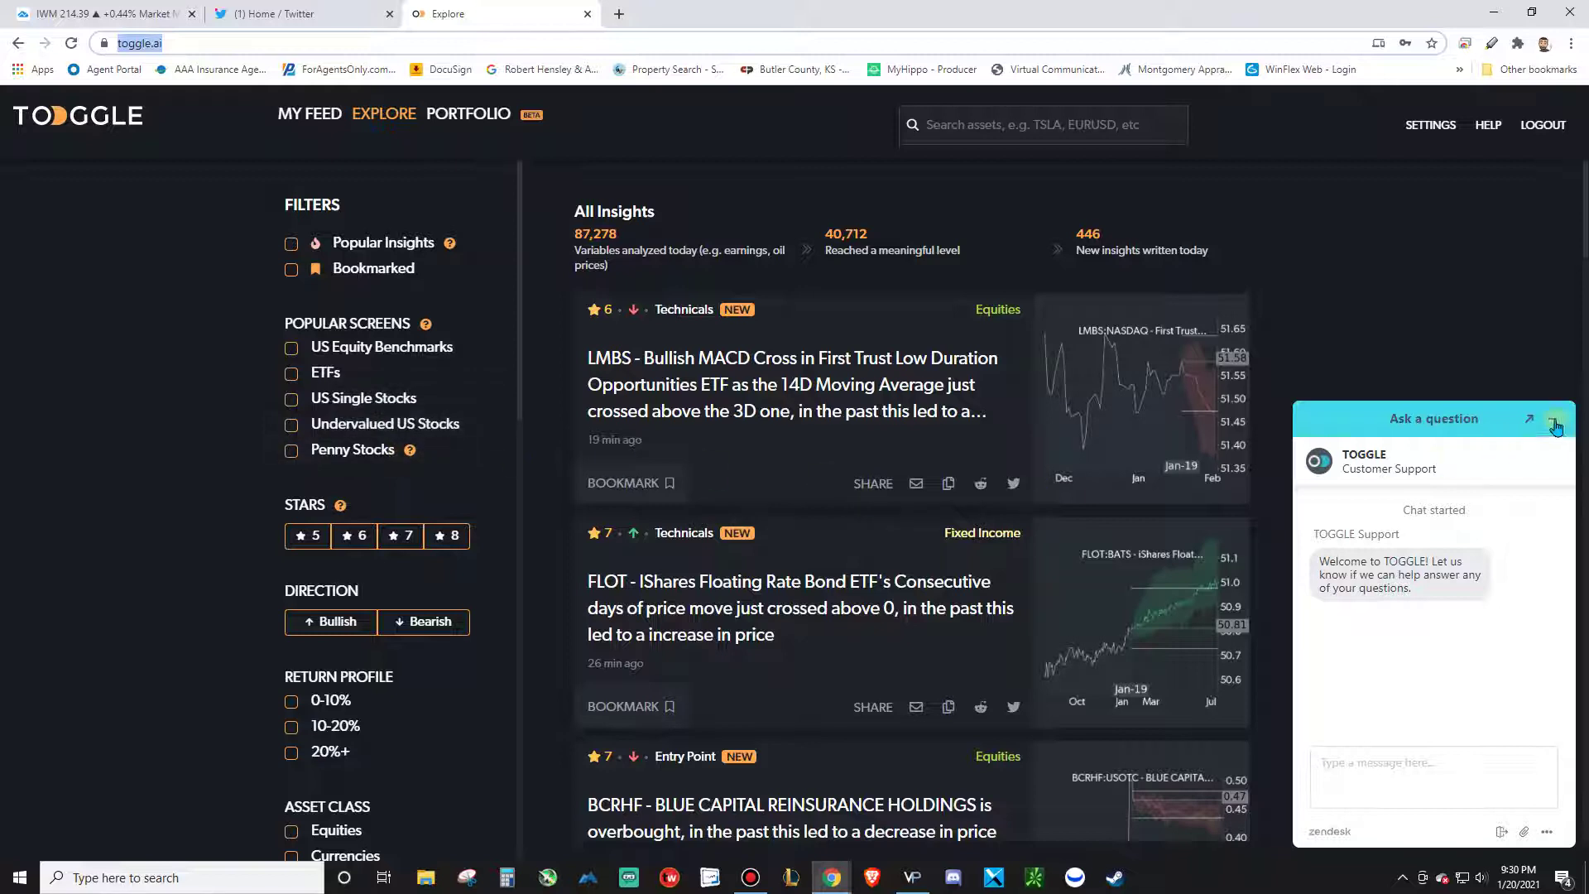
left_click(1552, 418)
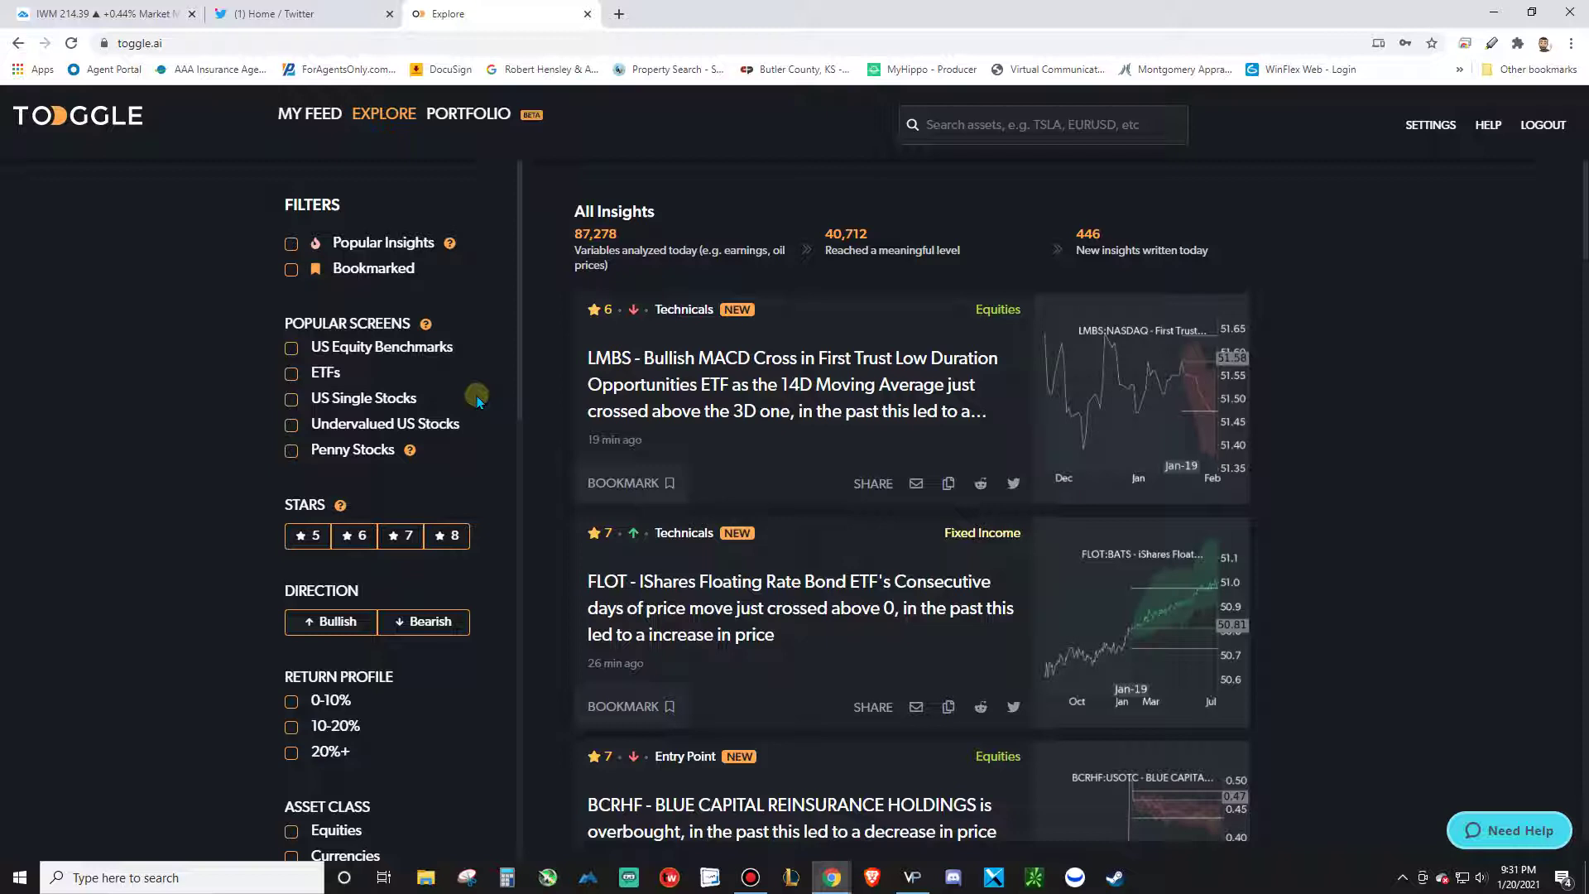
scroll(488, 538, "down", 5)
scroll(466, 659, "up", 5)
Filter the Explore feed to Popular Insights and open the ETSY earnings yield insight
left_click(291, 244)
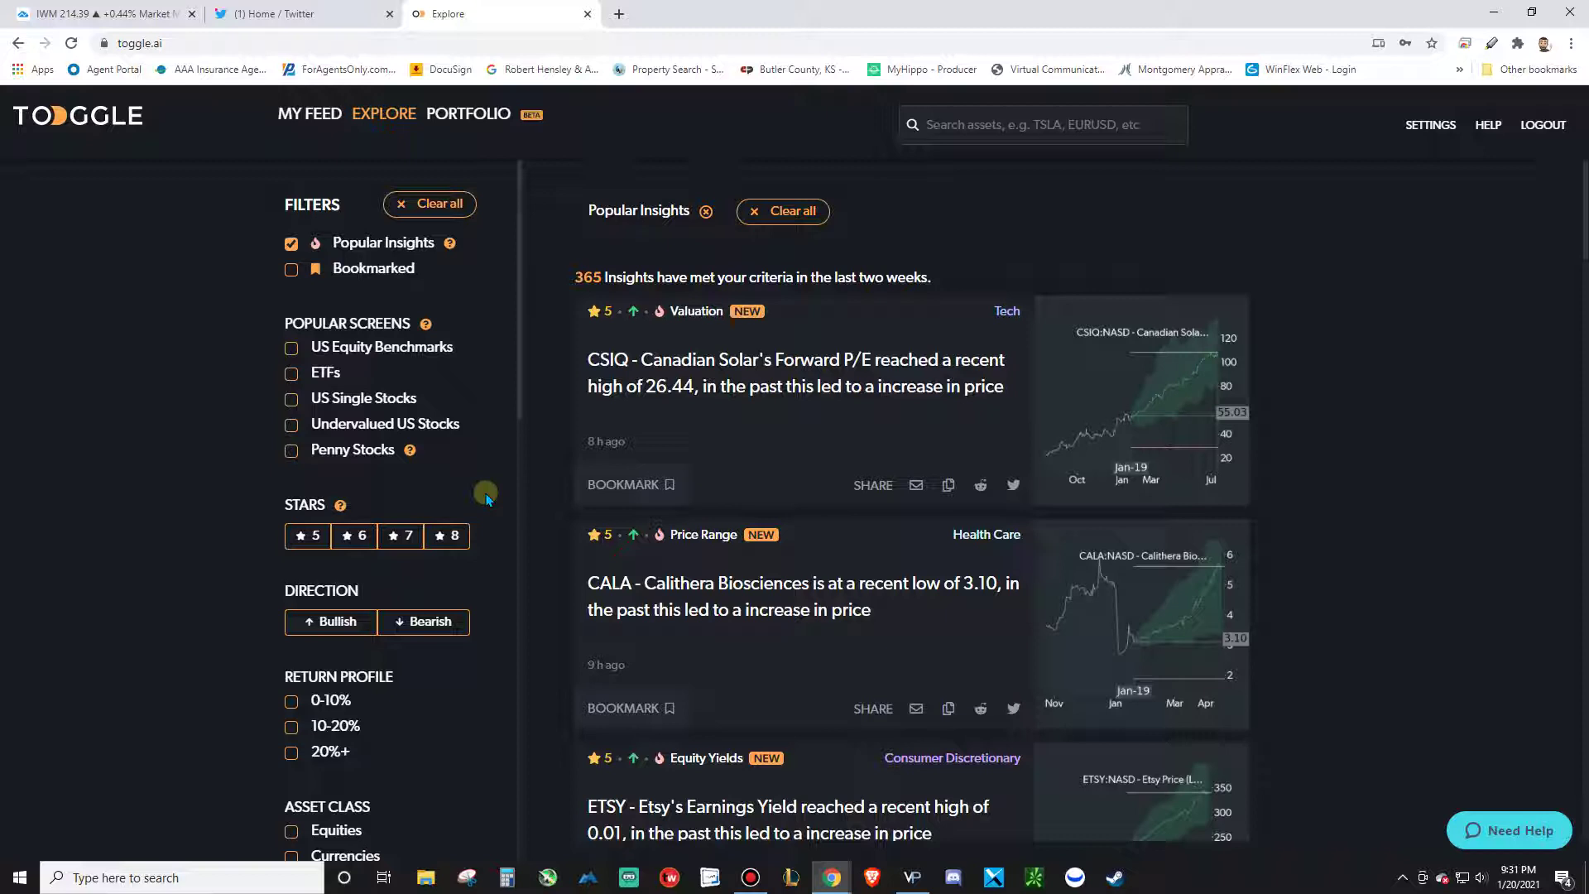
scroll(509, 563, "down", 4)
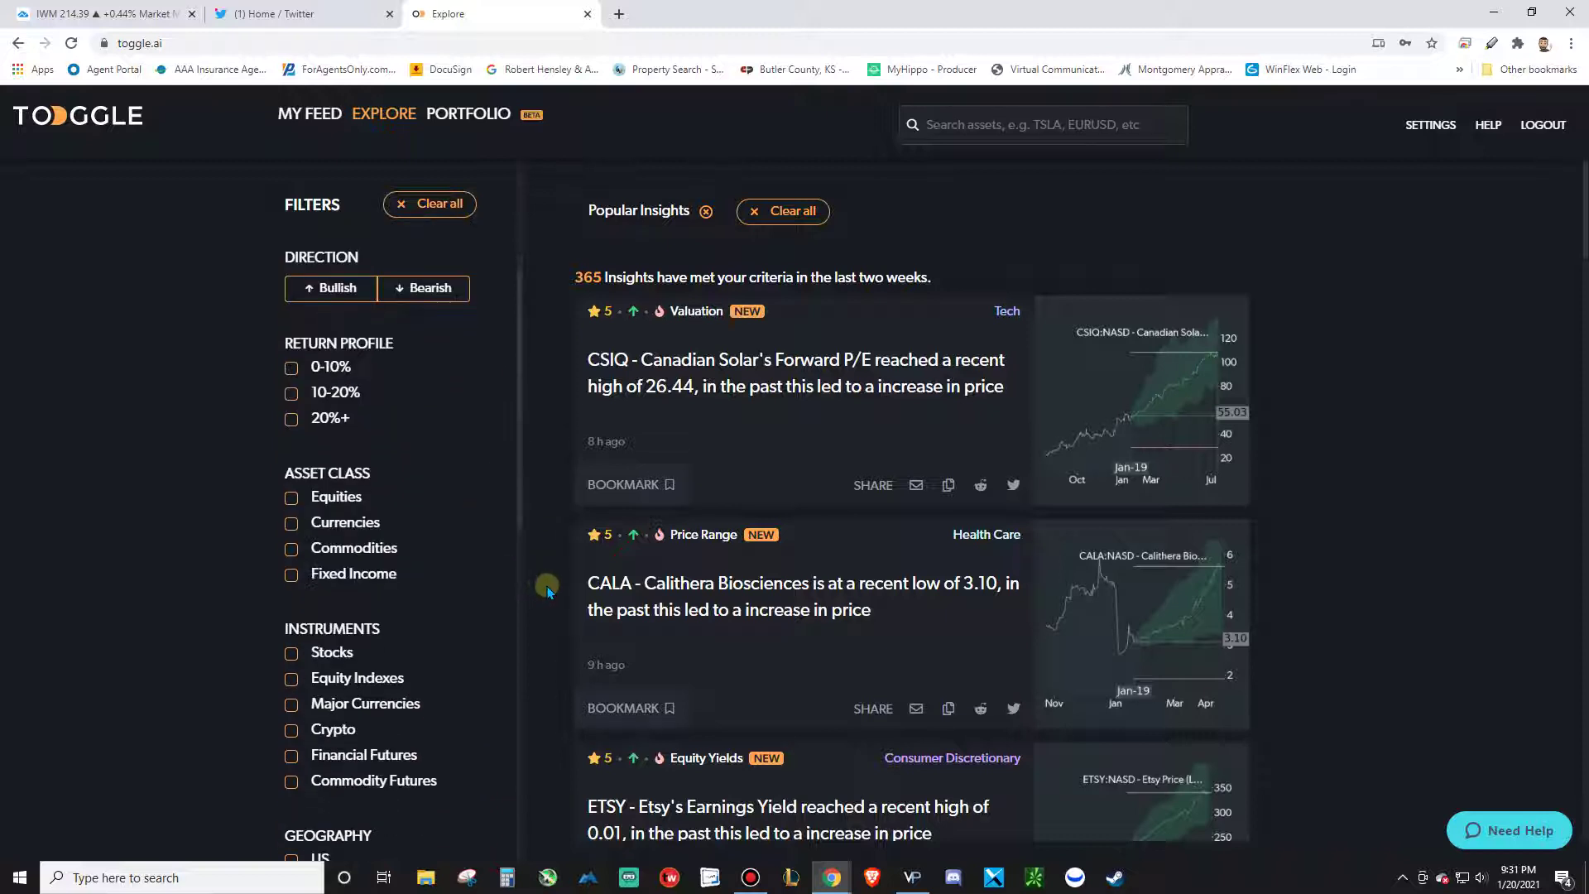
scroll(610, 589, "down", 4)
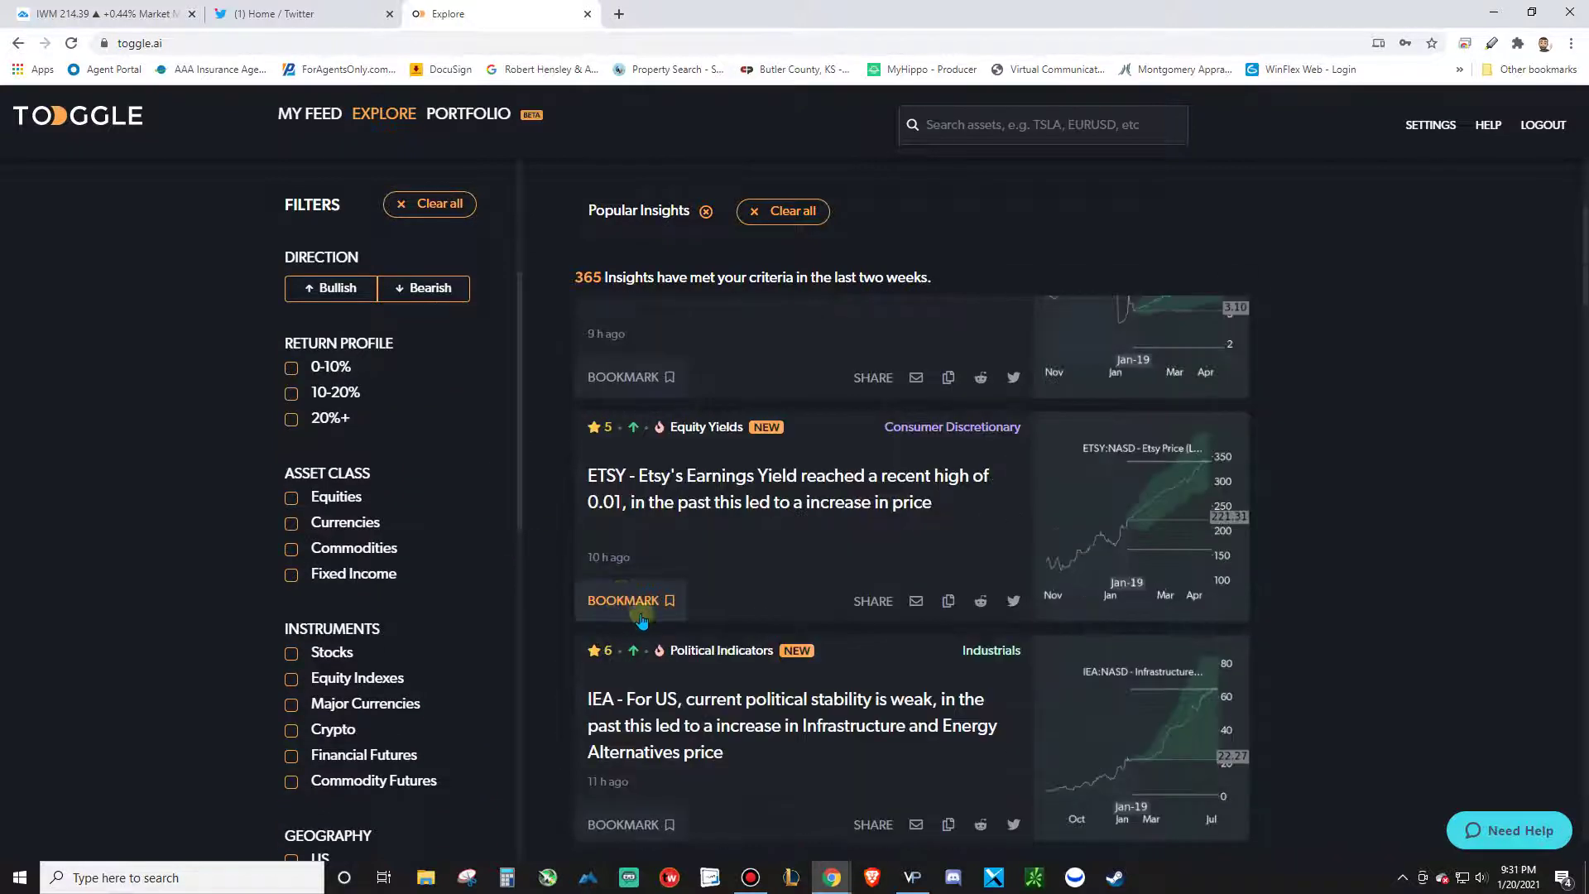
left_click(750, 484)
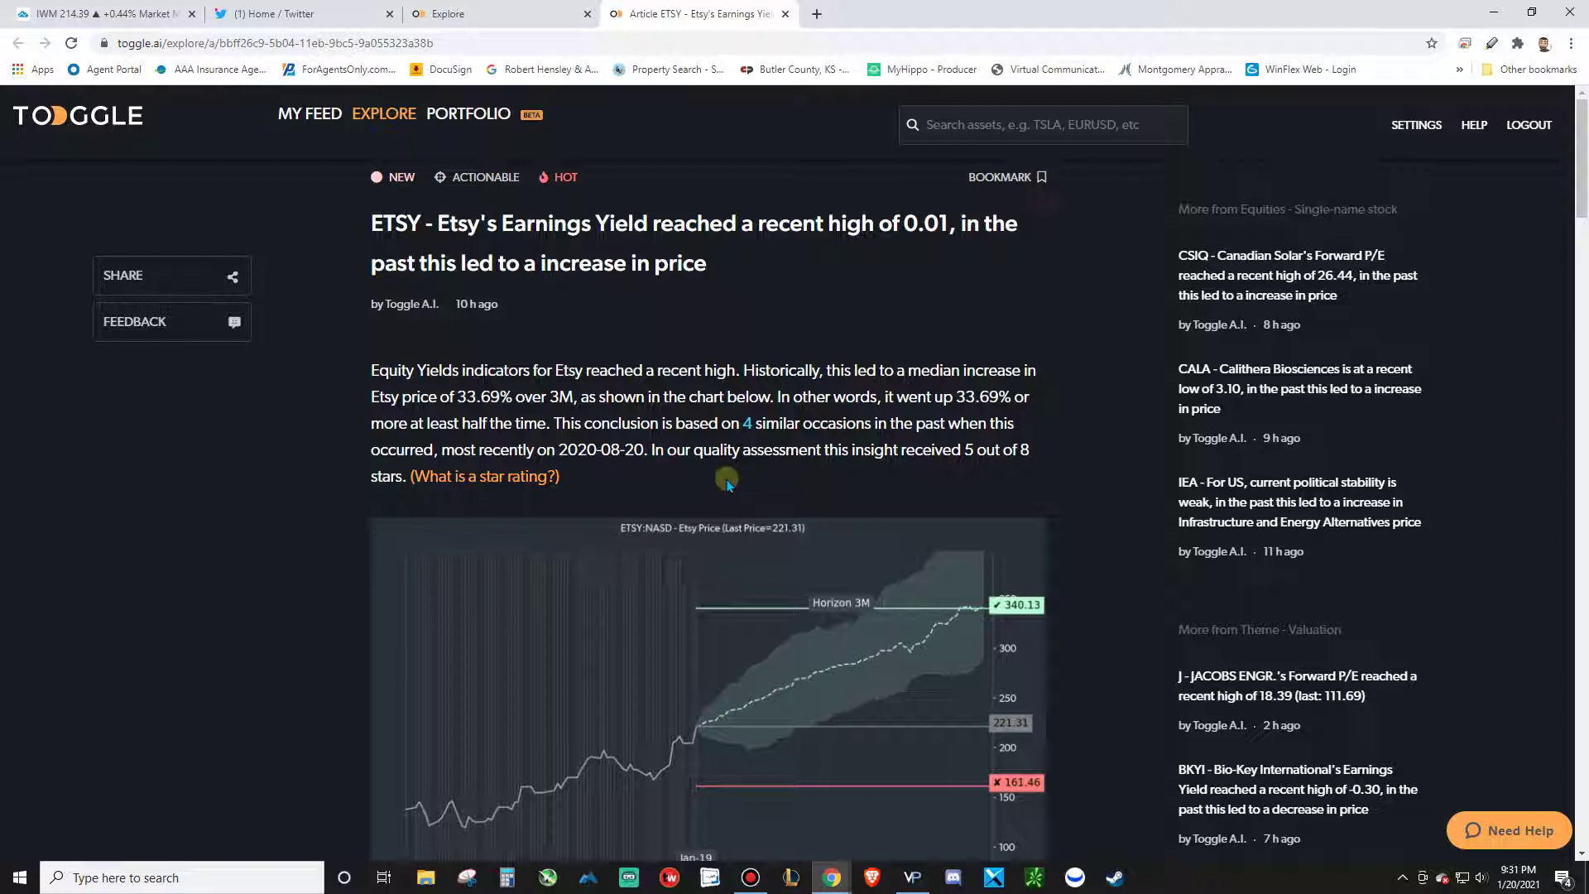
Review the ETSY 3M projection from 221.31 toward 340.13 and its 5-of-8 rating
scroll(701, 387, "down", 1)
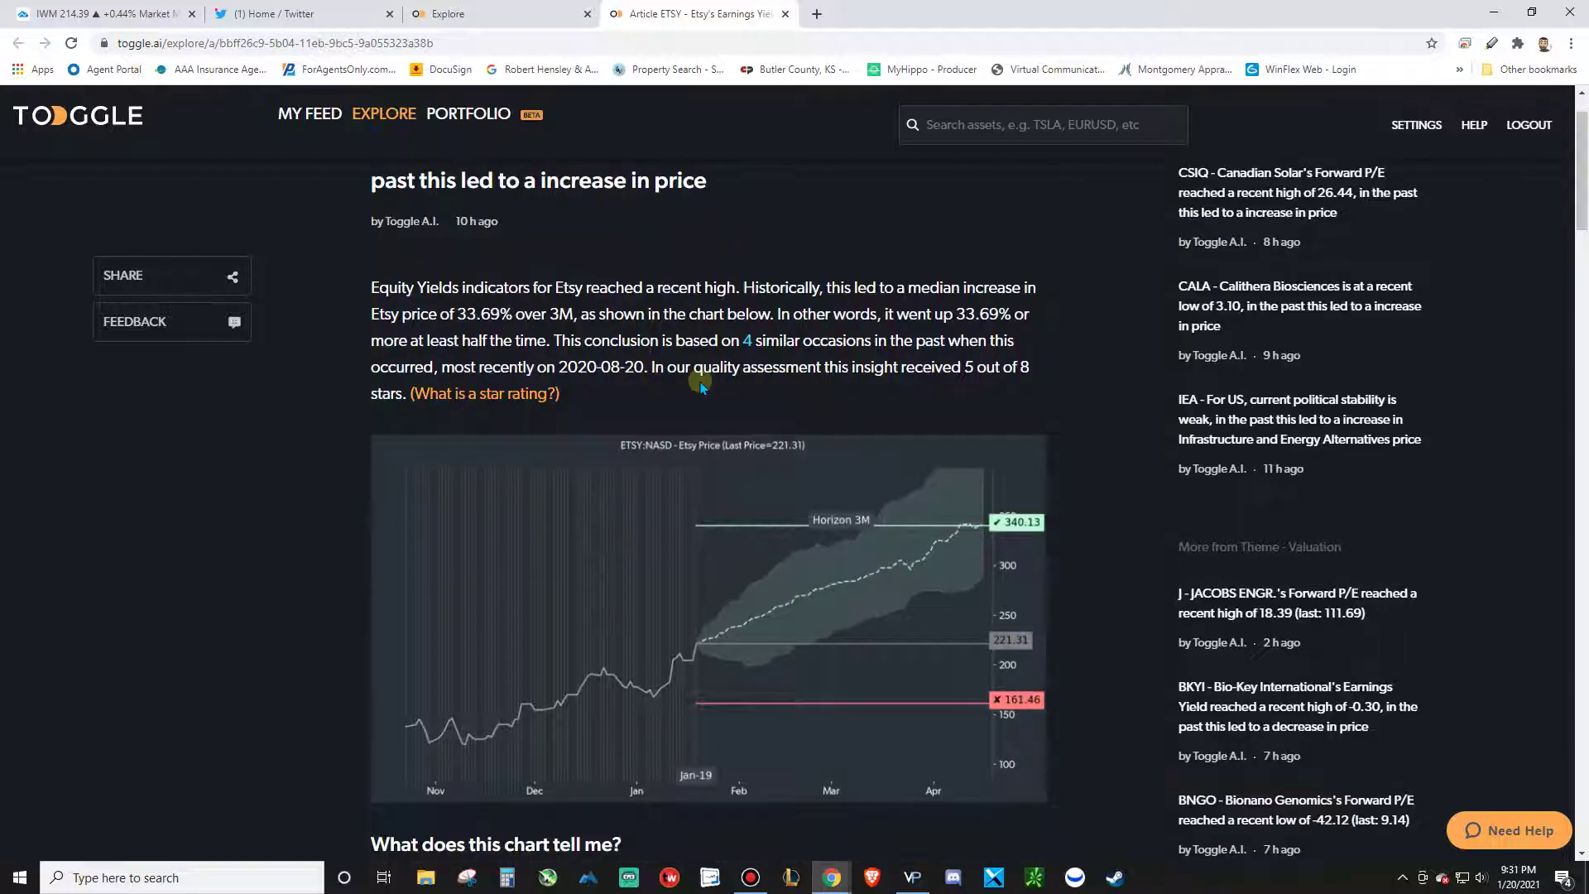
scroll(701, 387, "up", 1)
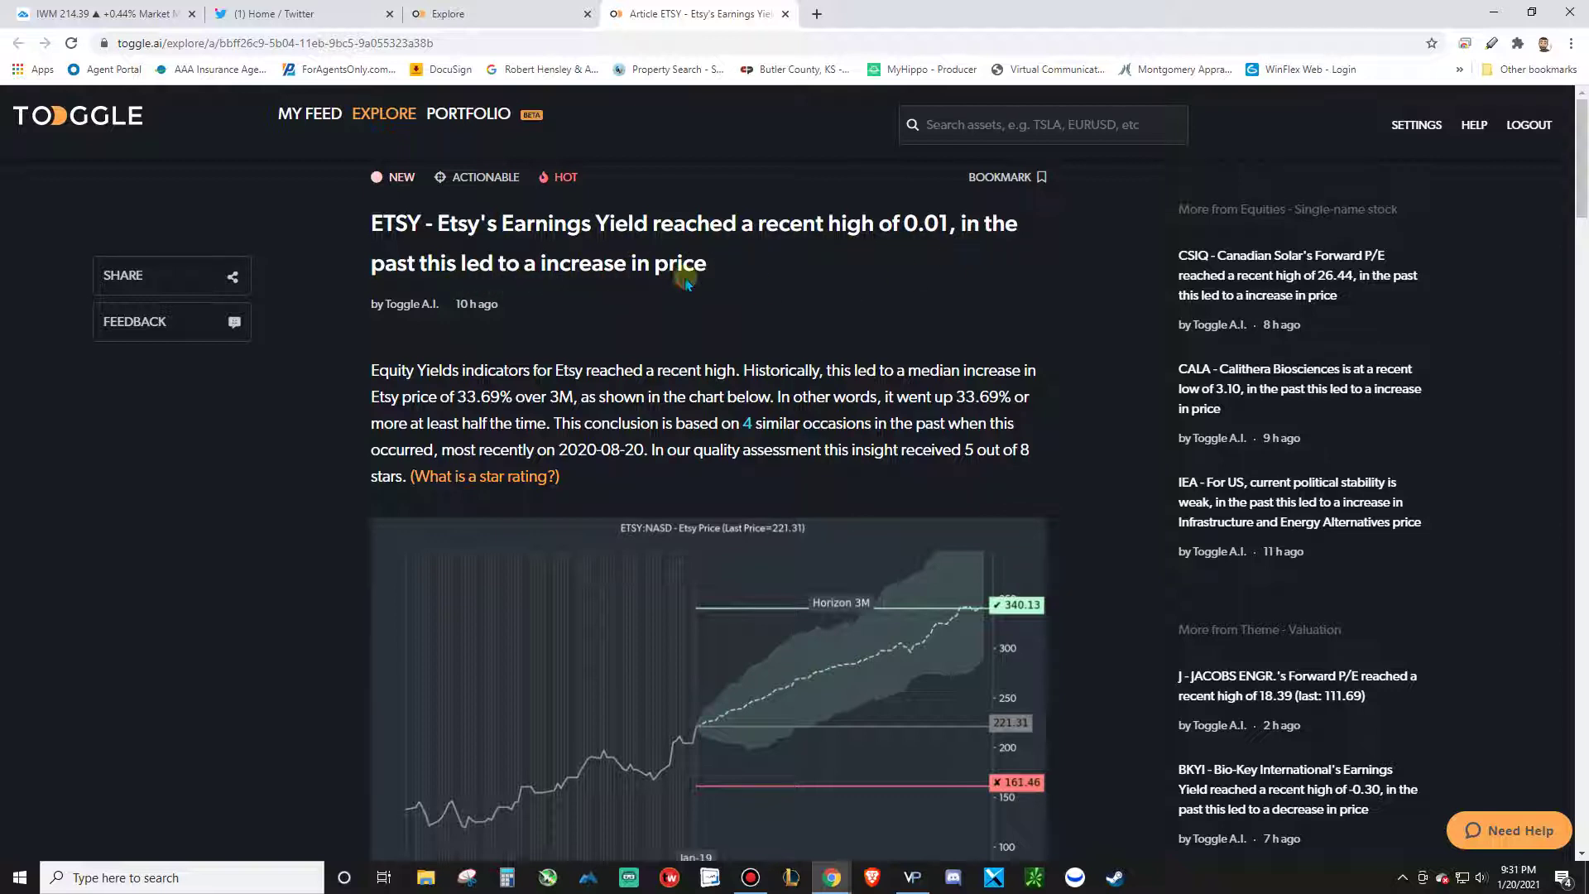
scroll(704, 298, "down", 1)
scroll(703, 298, "down", 1)
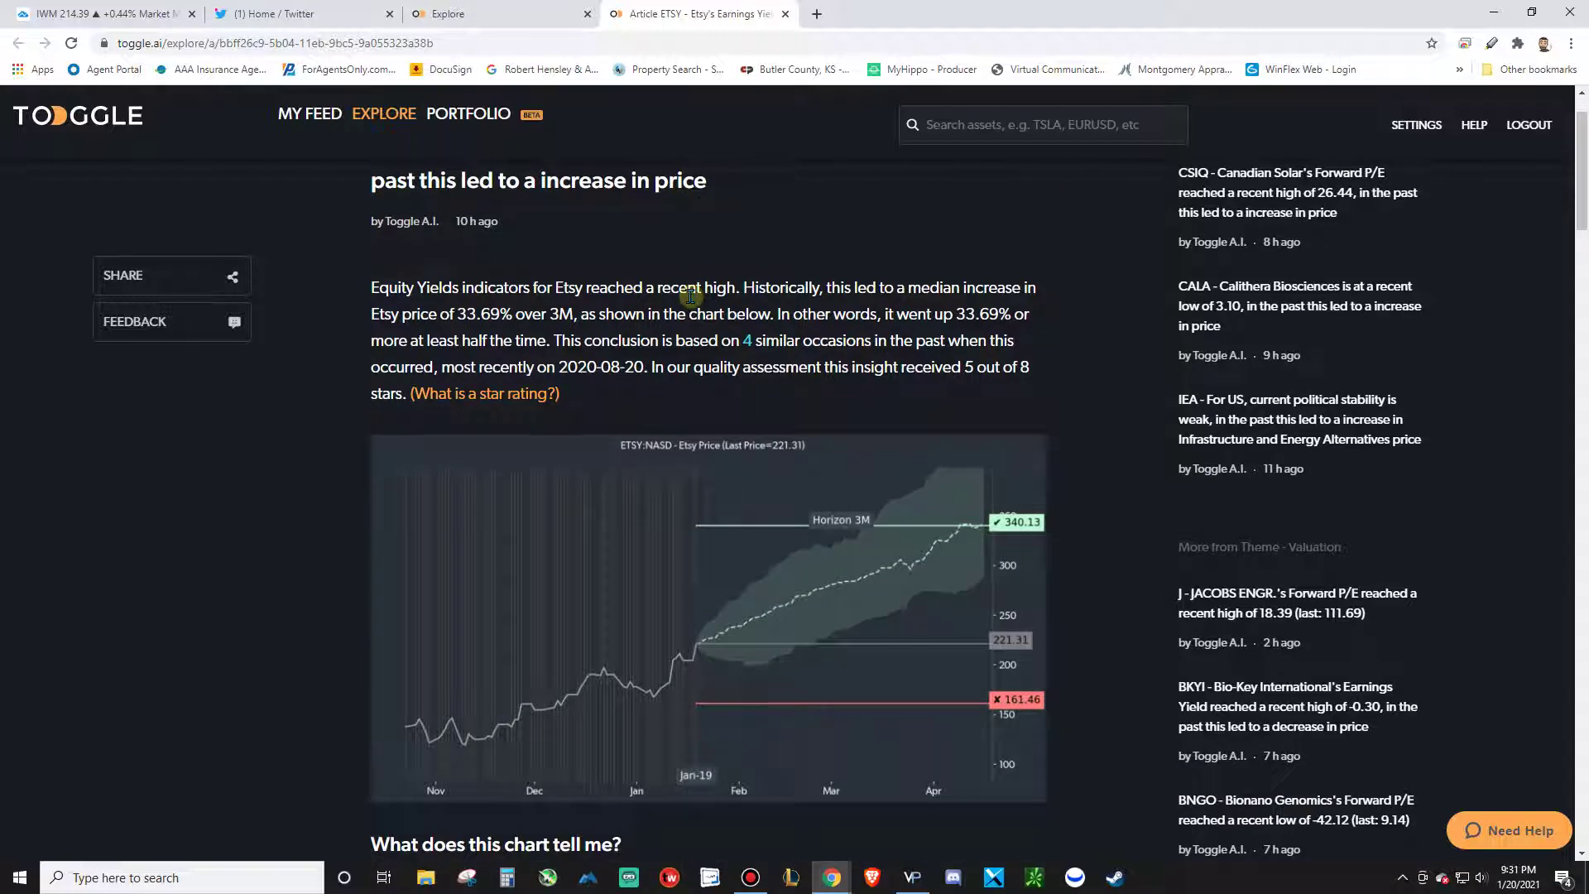
scroll(708, 346, "up", 1)
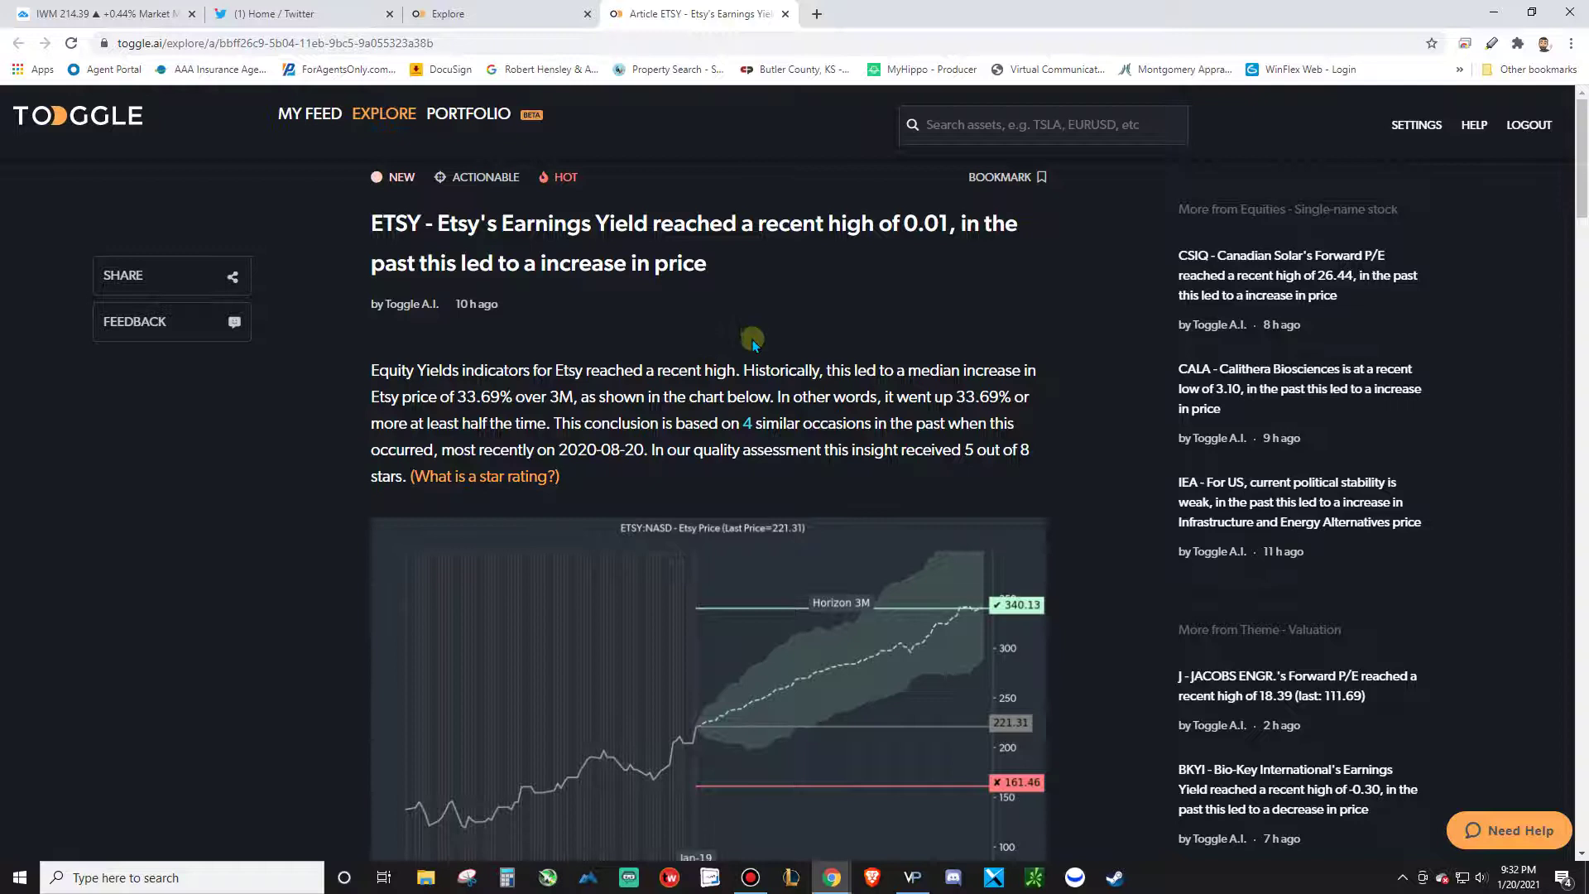
scroll(753, 344, "down", 3)
scroll(667, 356, "up", 1)
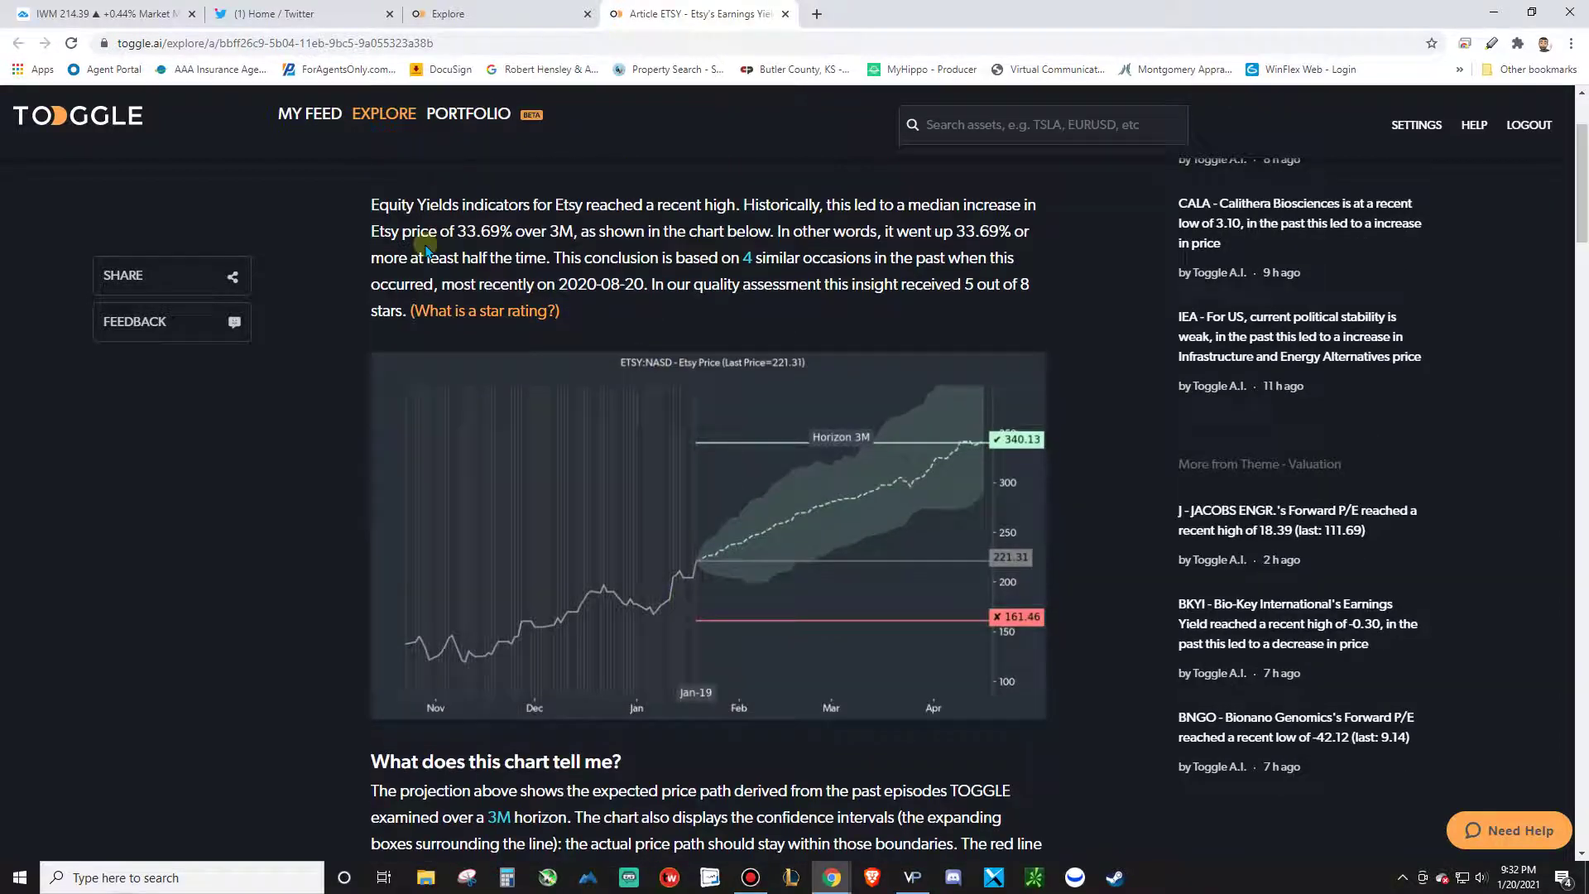
scroll(422, 248, "up", 1)
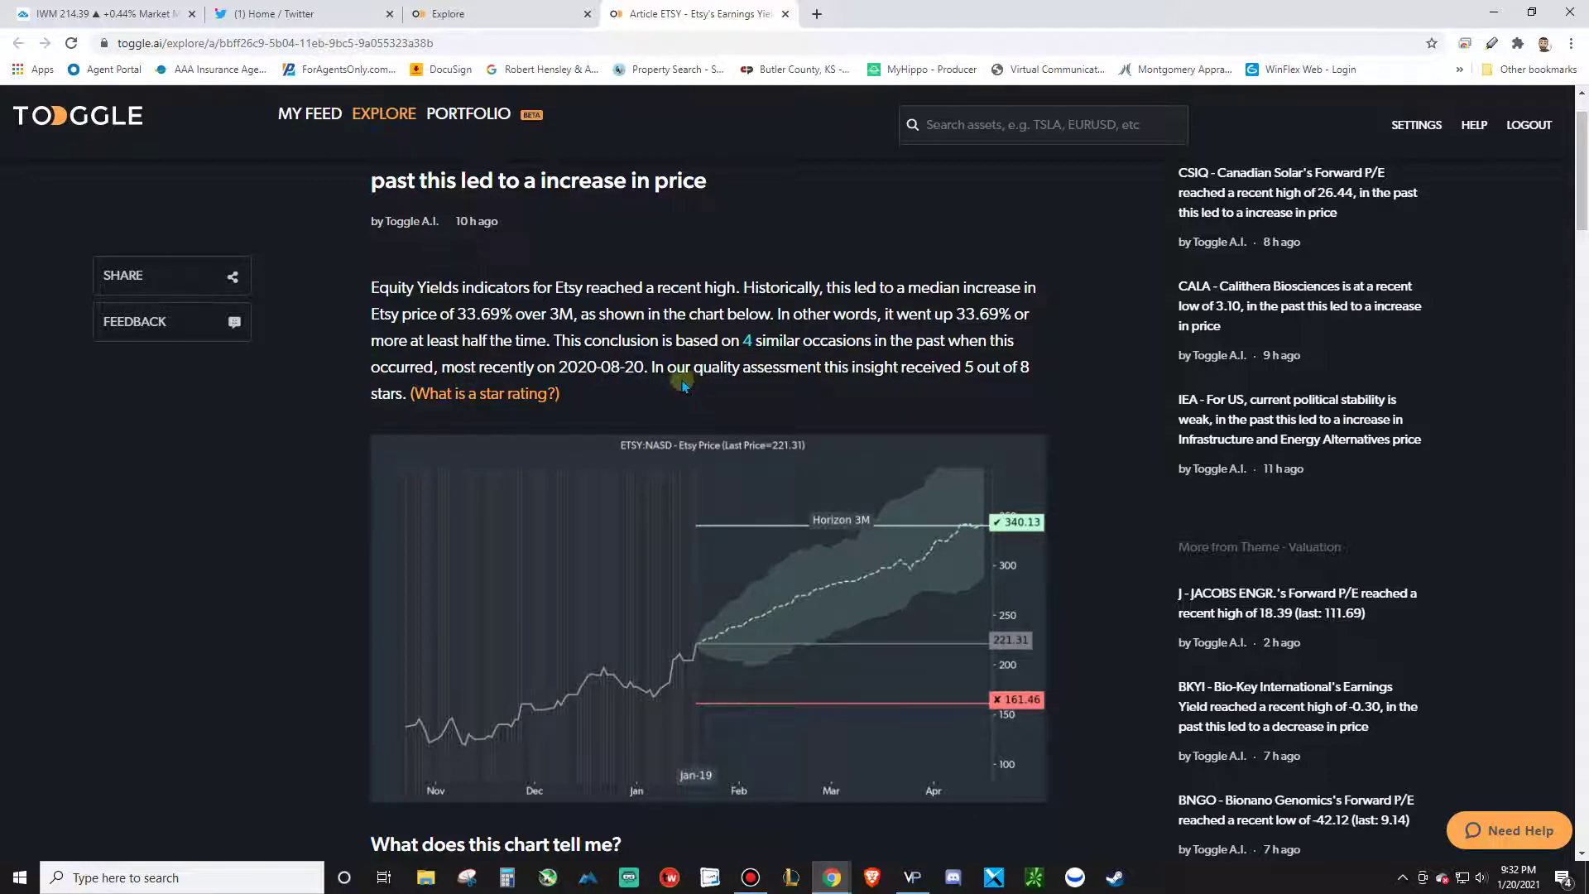
left_click_drag(1008, 377, 862, 399)
Read the ETSY chart's 'What does this chart tell me?' explanation
left_click(784, 389)
left_click(862, 399)
scroll(840, 463, "down", 5)
scroll(837, 503, "up", 4)
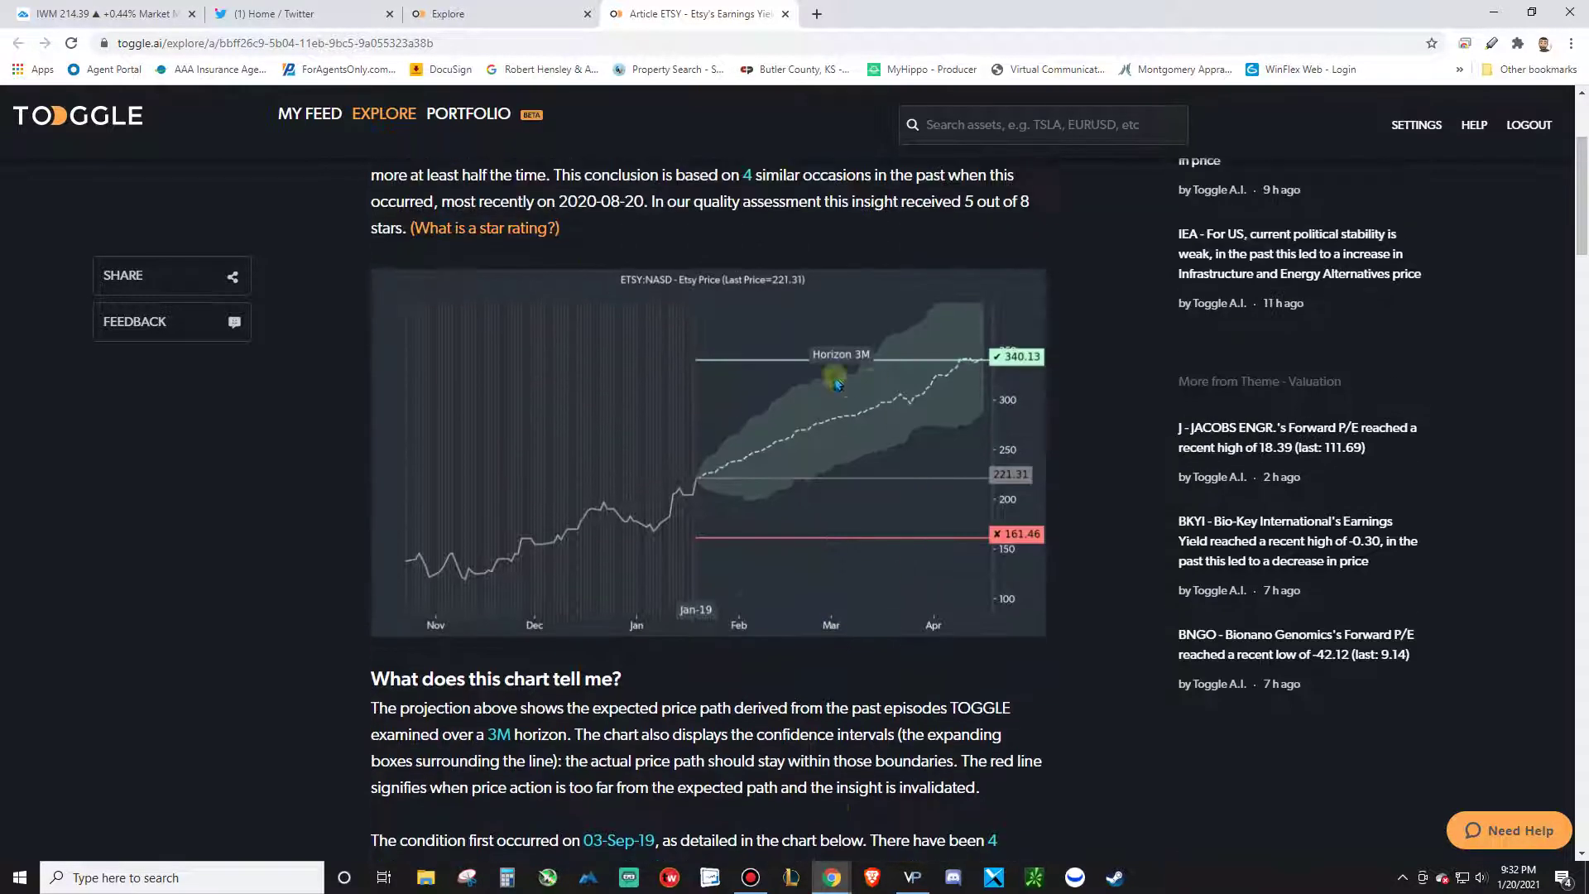
scroll(852, 654, "up", 3)
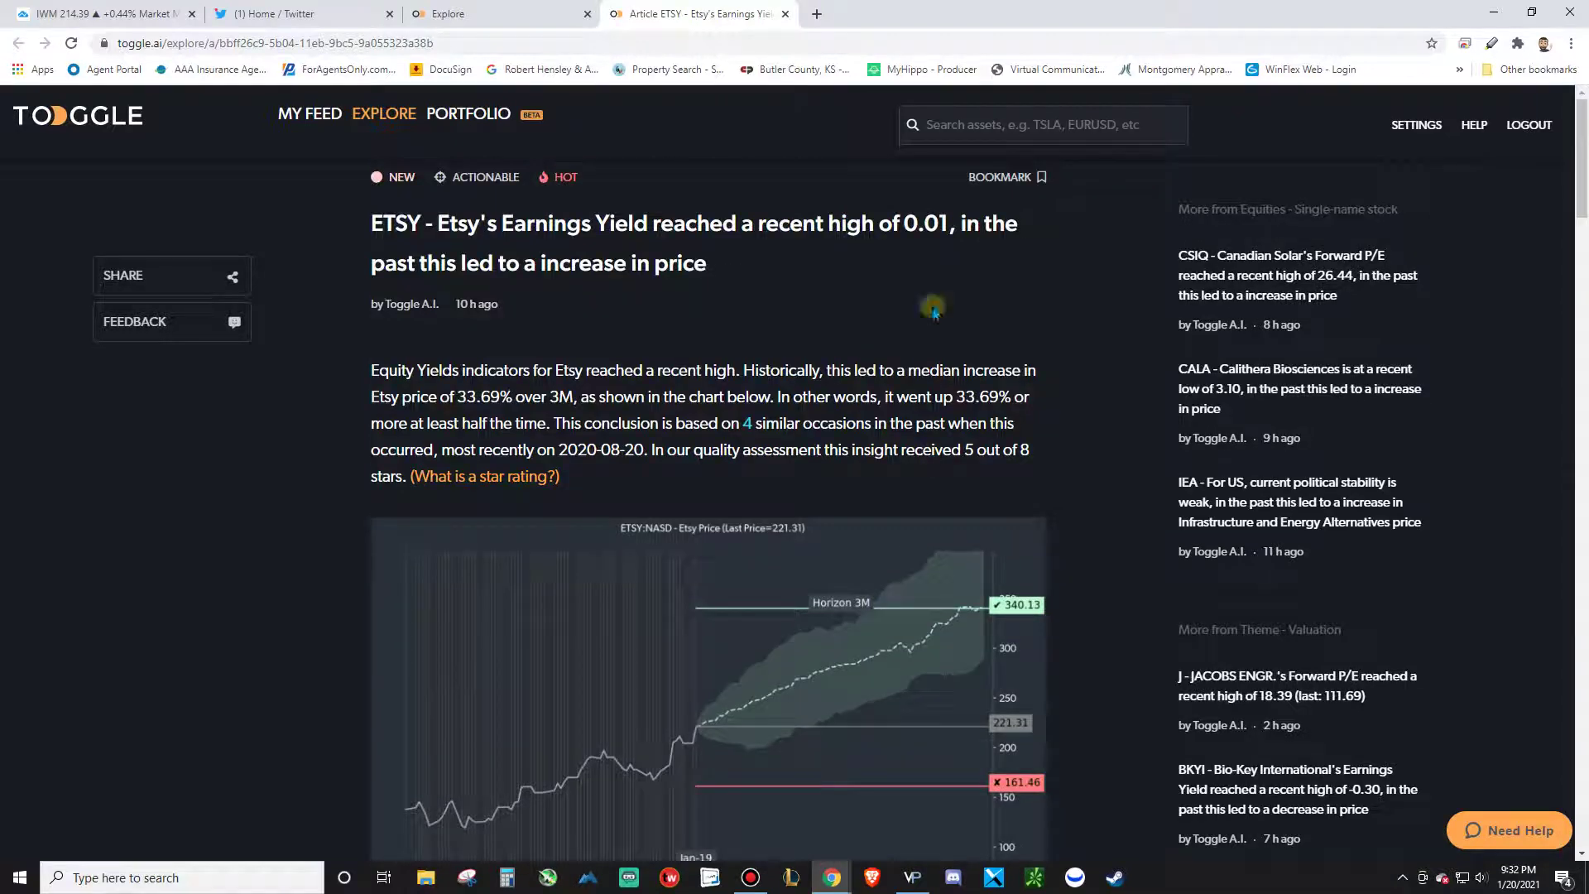
scroll(828, 550, "down", 7)
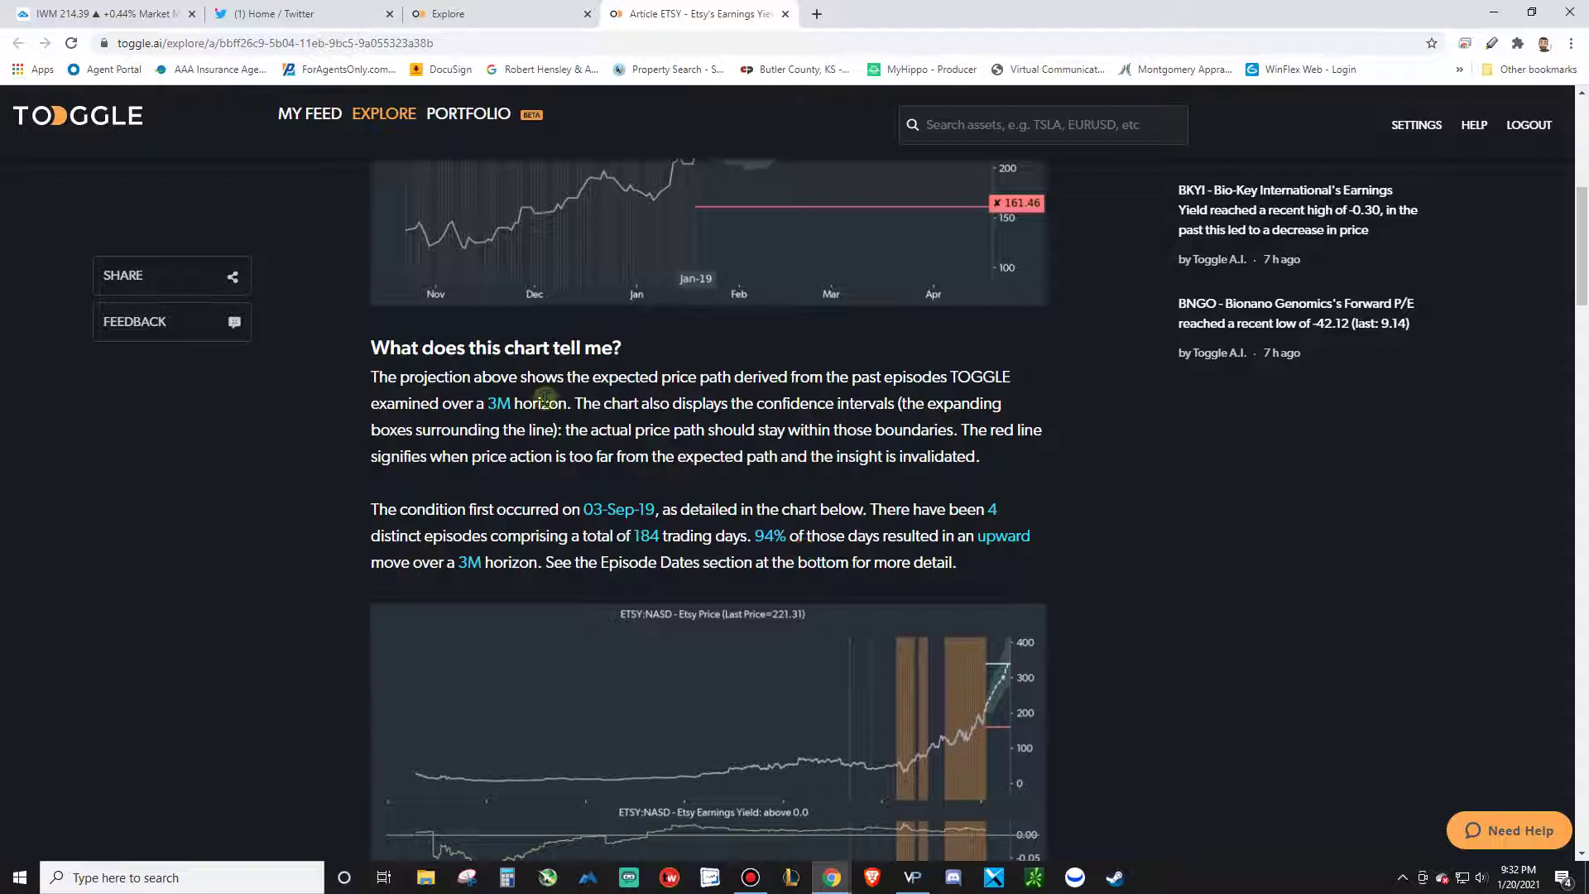
scroll(703, 418, "up", 3)
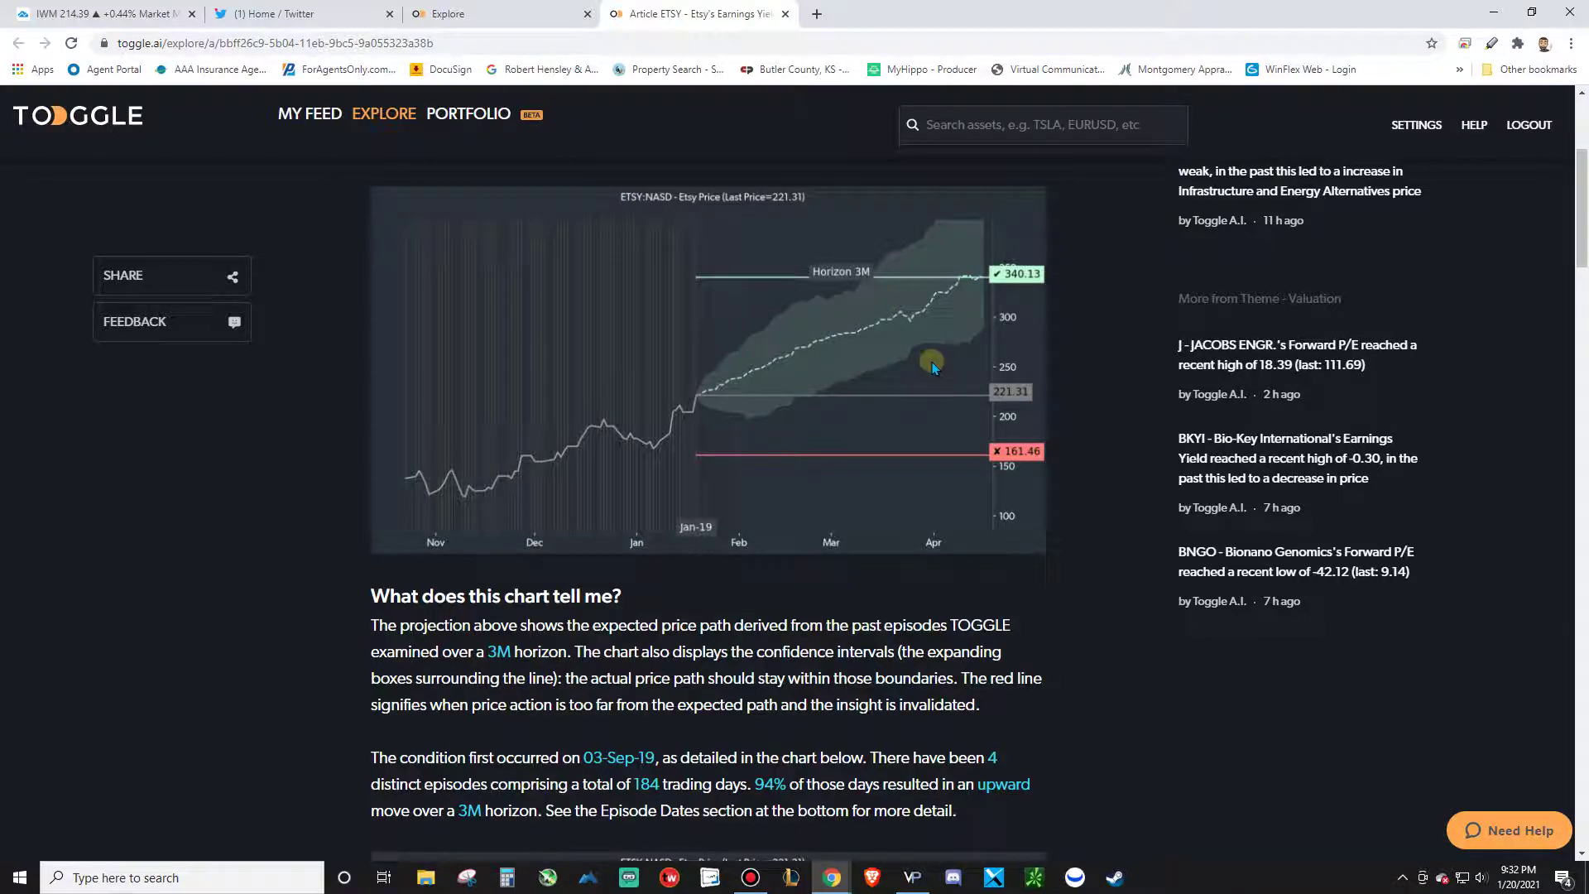
scroll(865, 646, "up", 4)
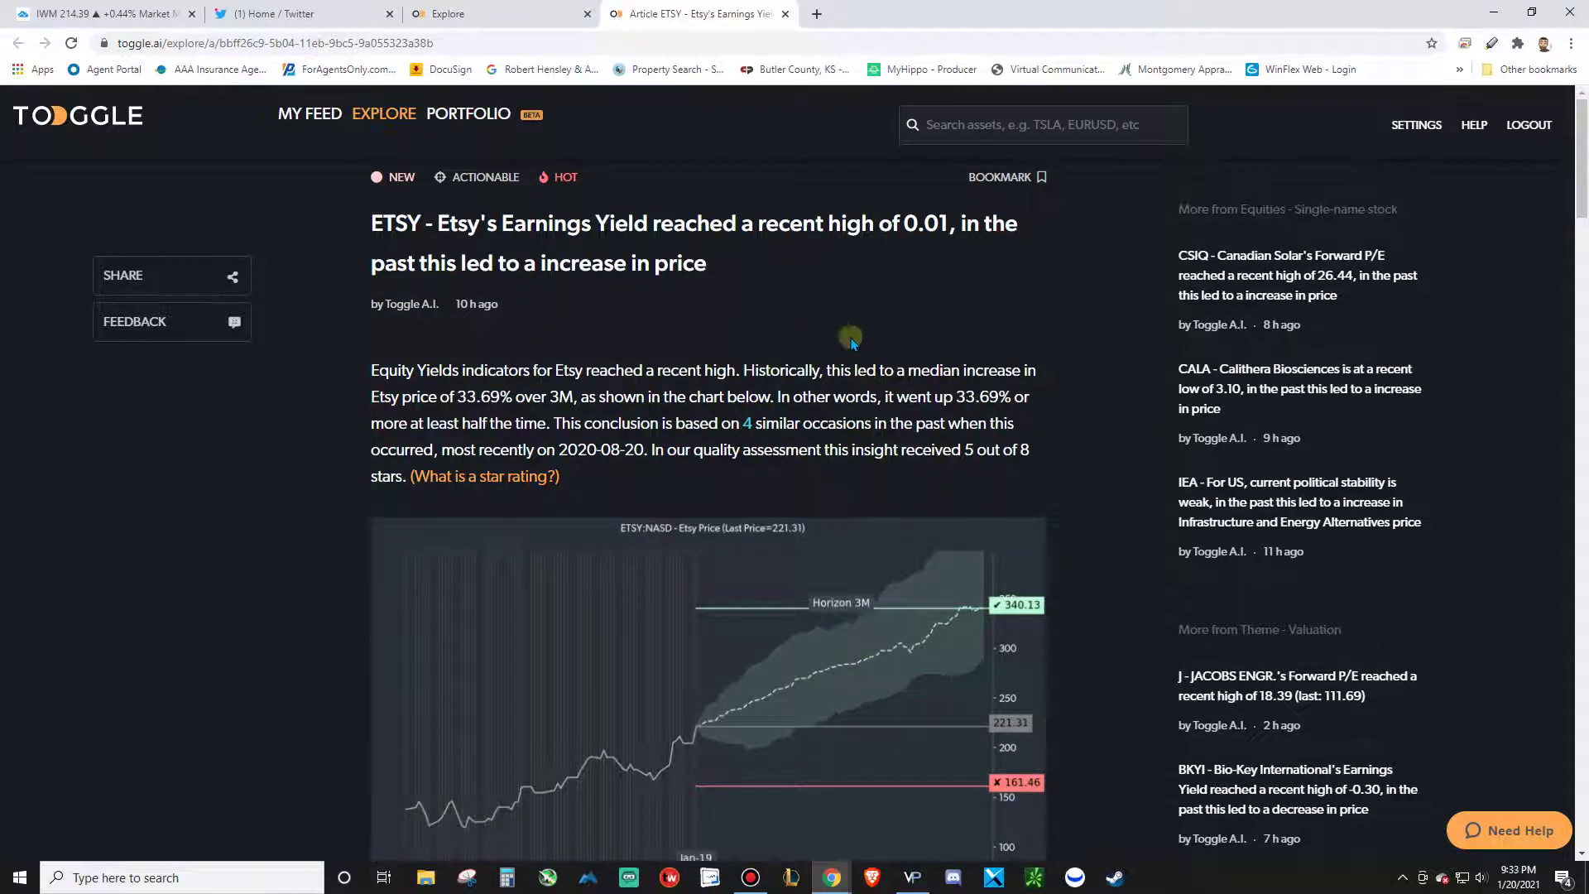
Finish the explanation and return to the TradingView IWM chart tab
scroll(794, 301, "down", 1)
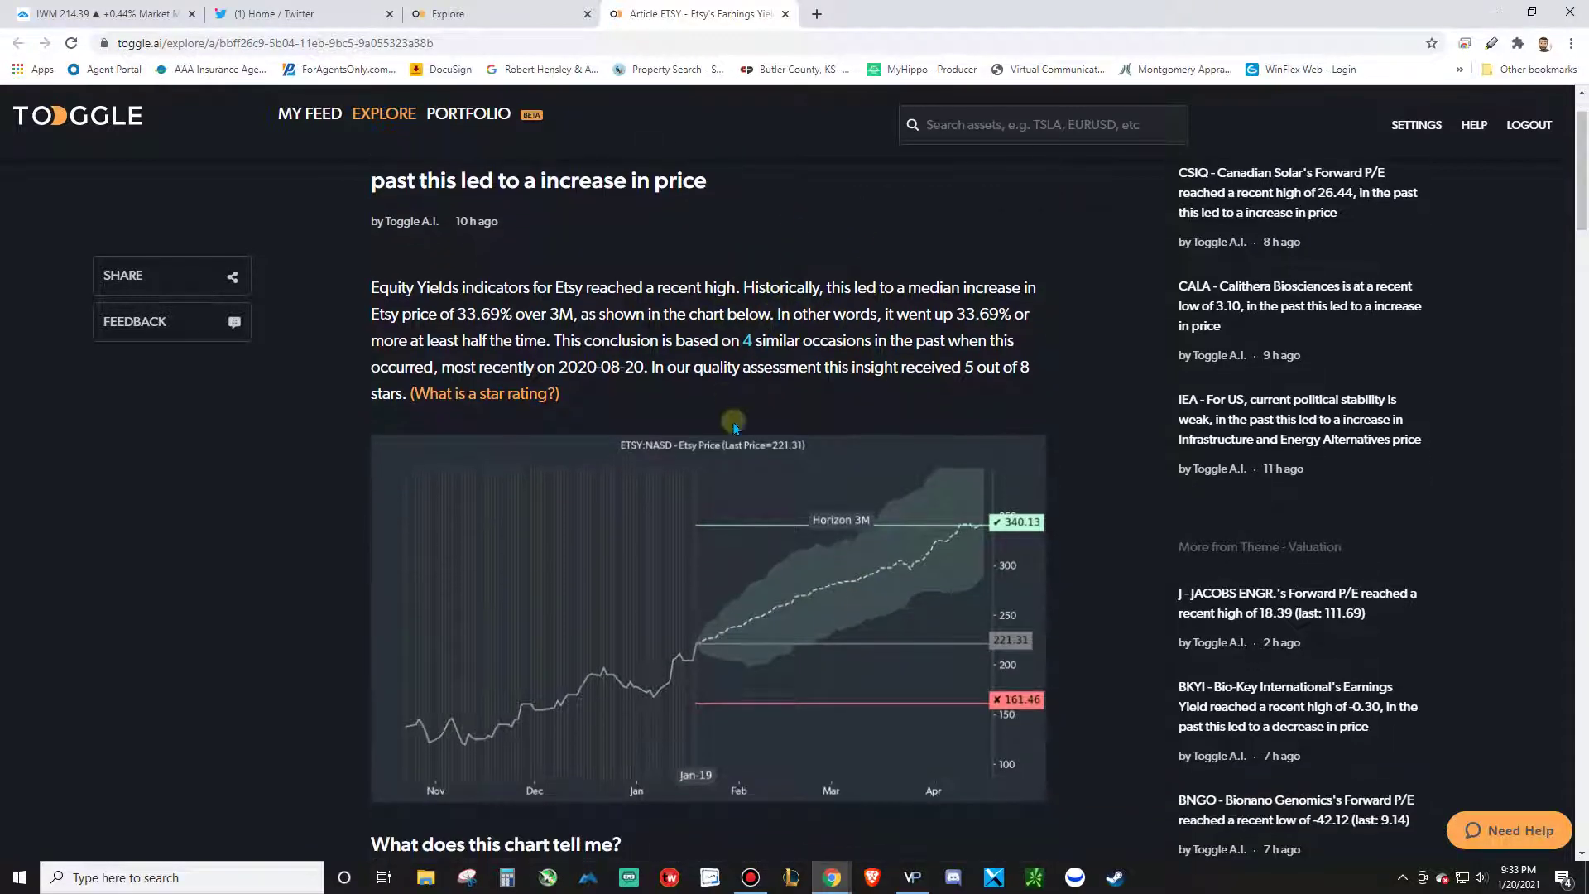
scroll(734, 426, "down", 2)
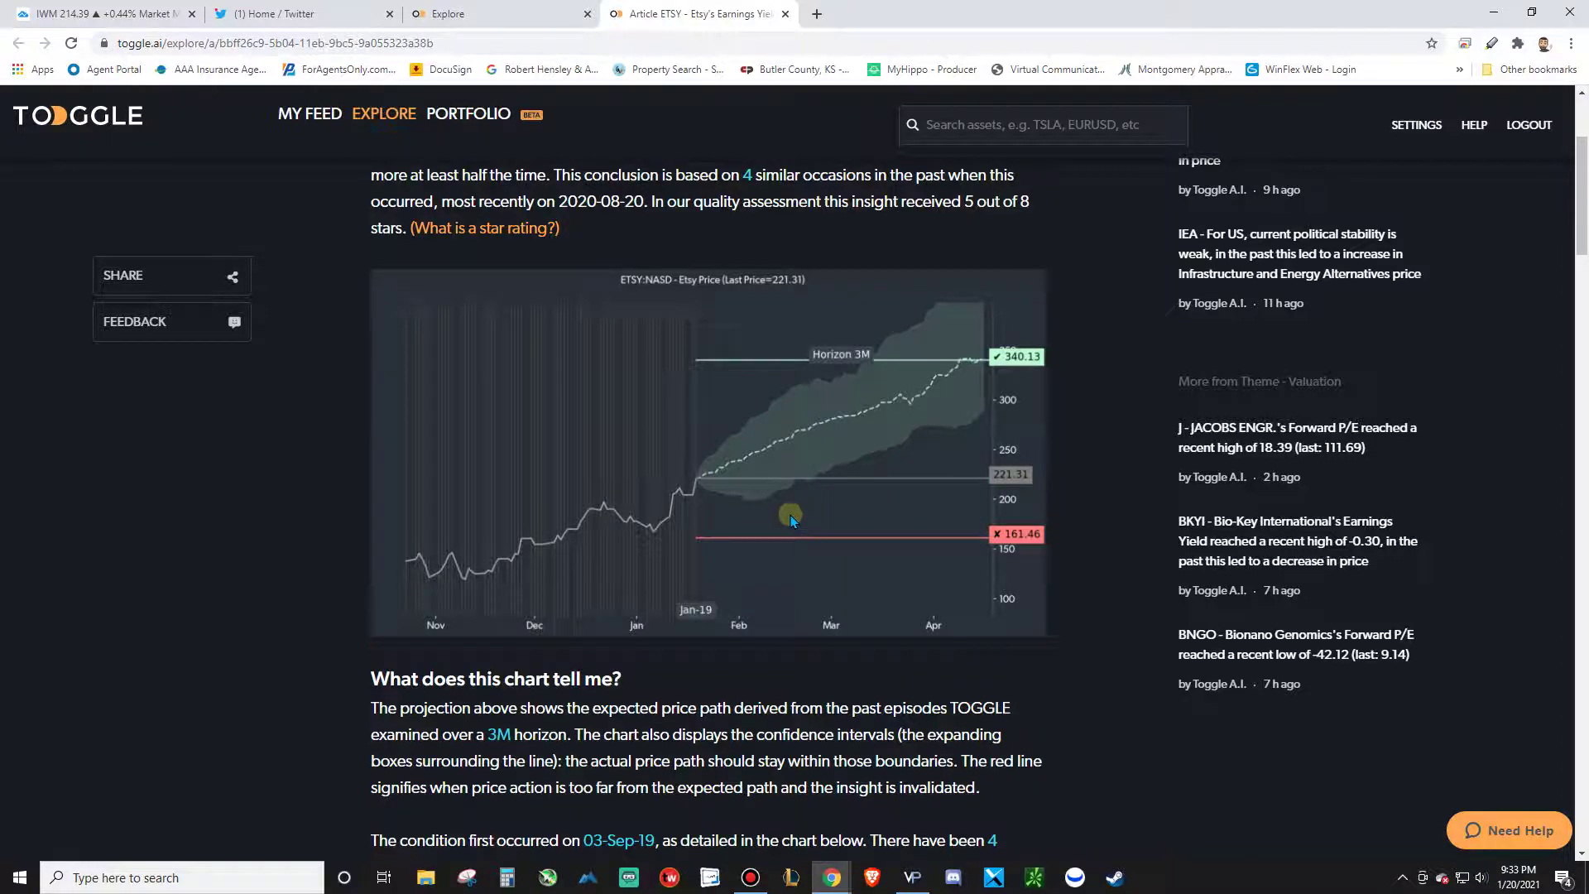
scroll(791, 516, "down", 3)
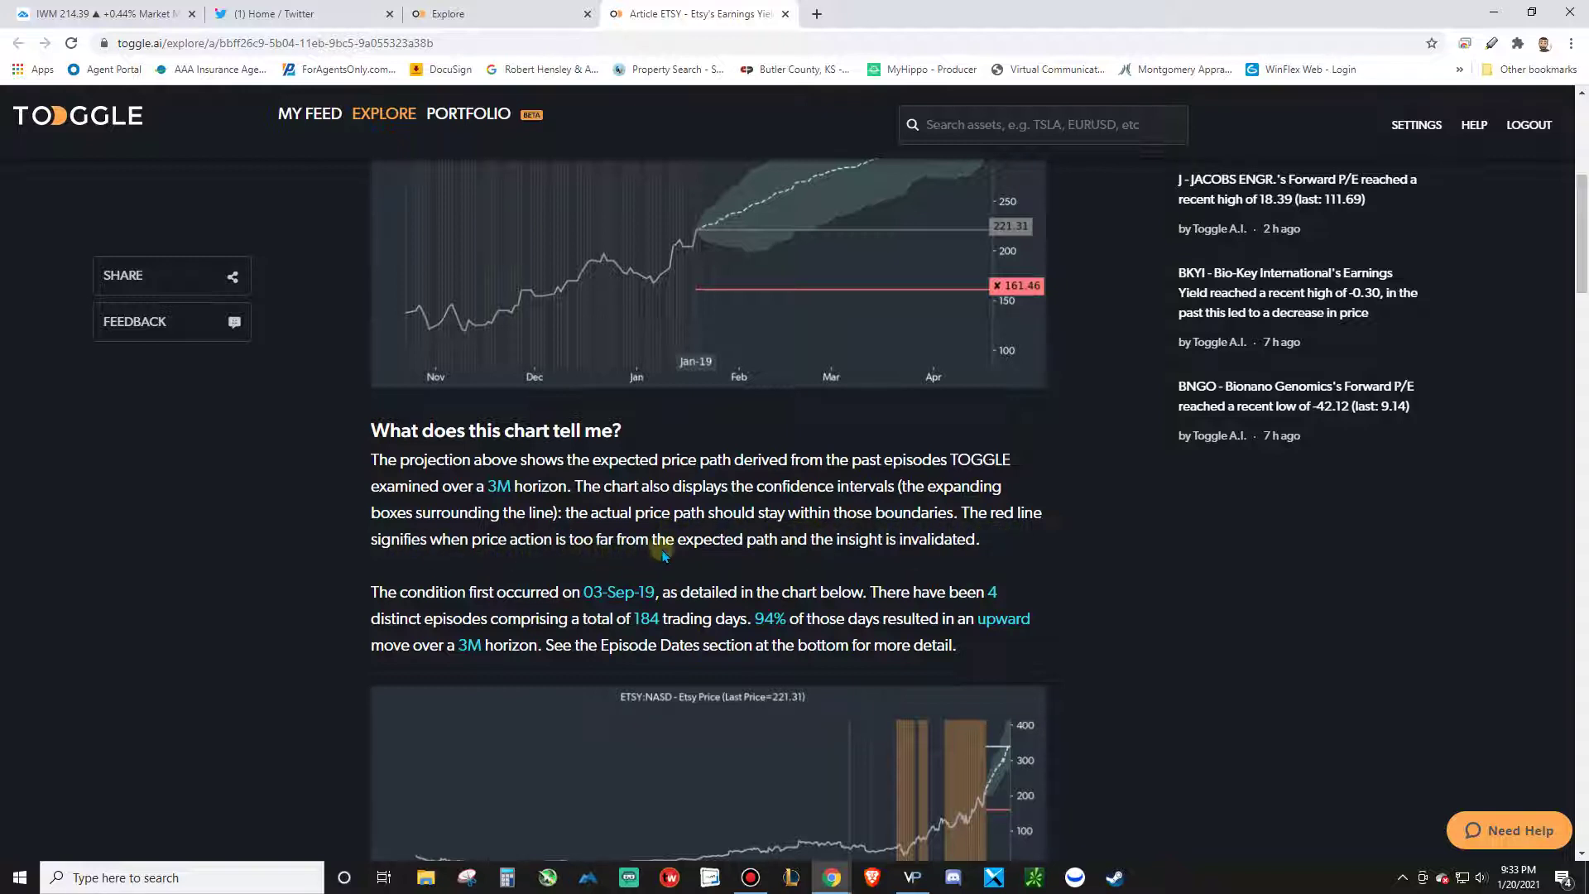
left_click_drag(981, 540, 627, 540)
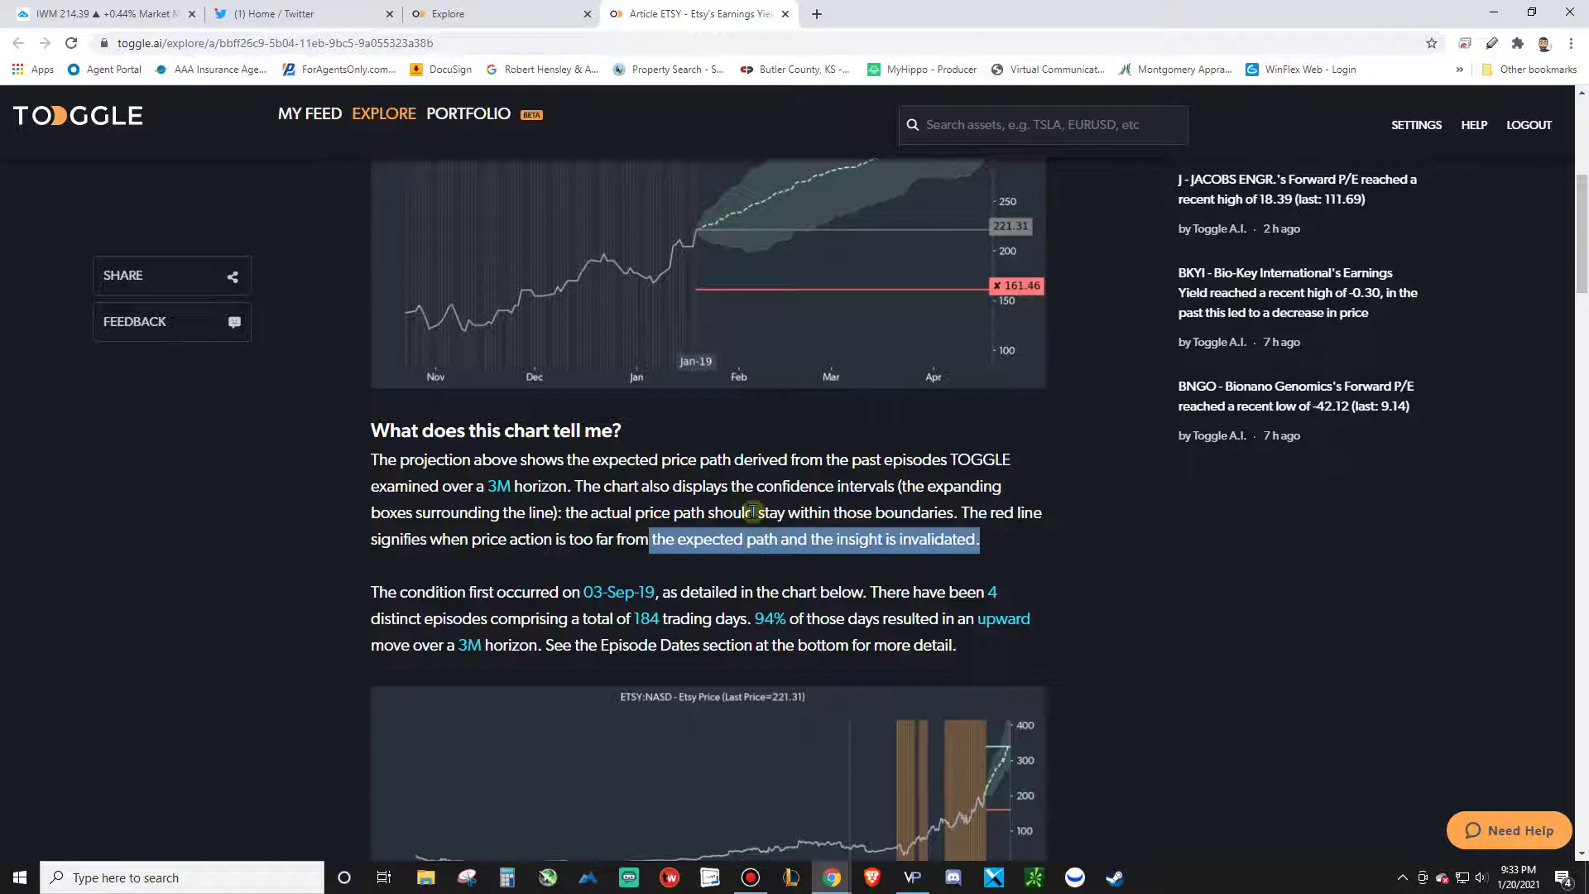
scroll(753, 512, "up", 2)
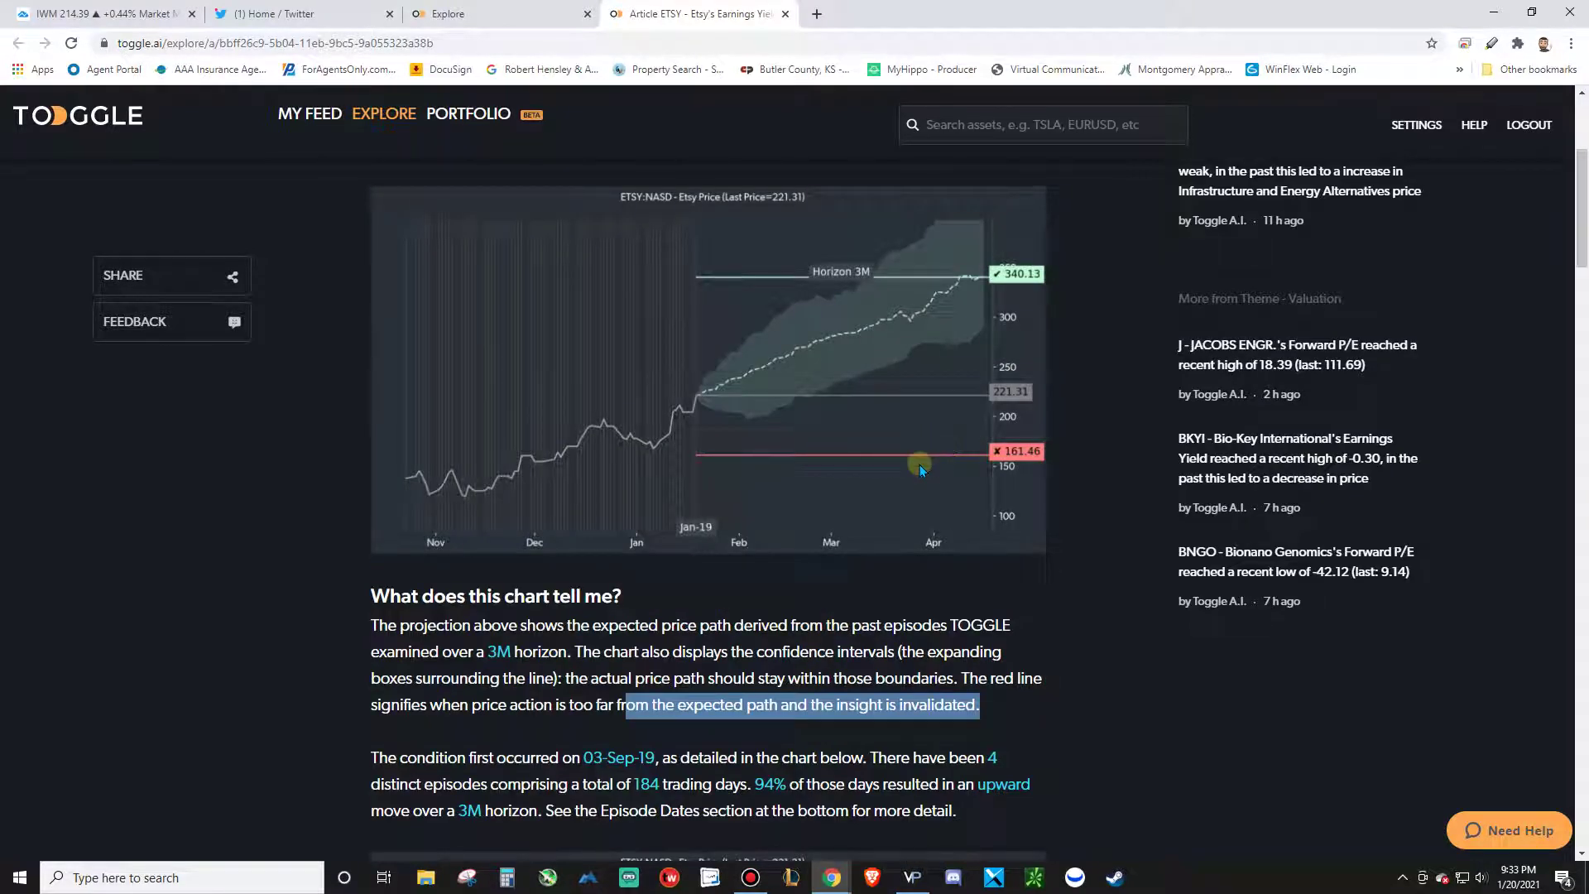
scroll(883, 468, "up", 1)
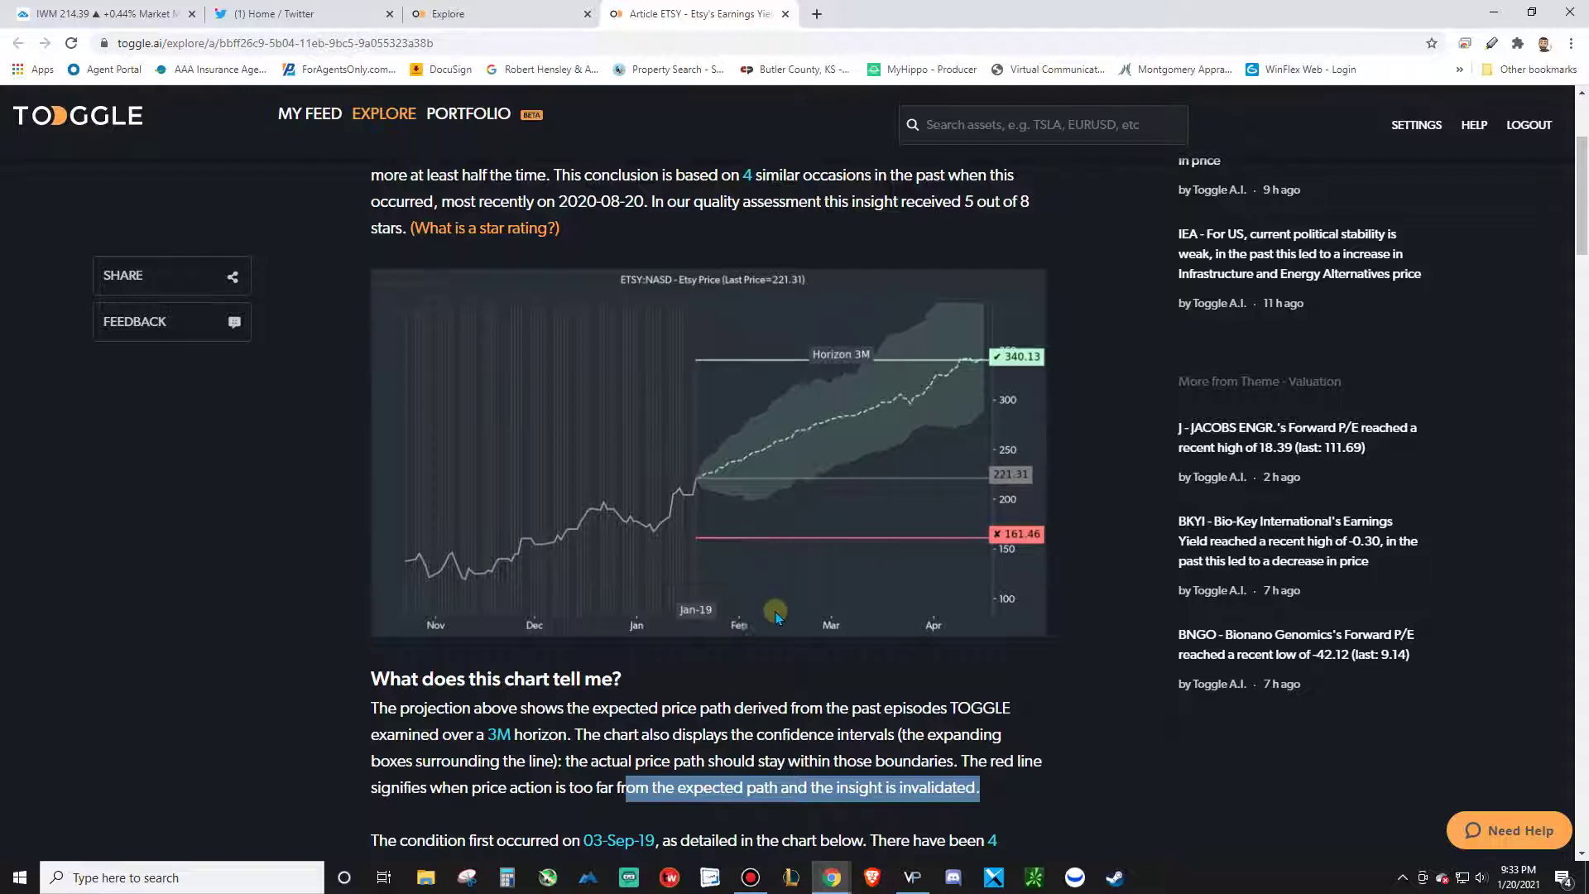
scroll(776, 612, "down", 2)
left_click(99, 13)
Change the TradingView chart symbol to ETSY
left_click(94, 98)
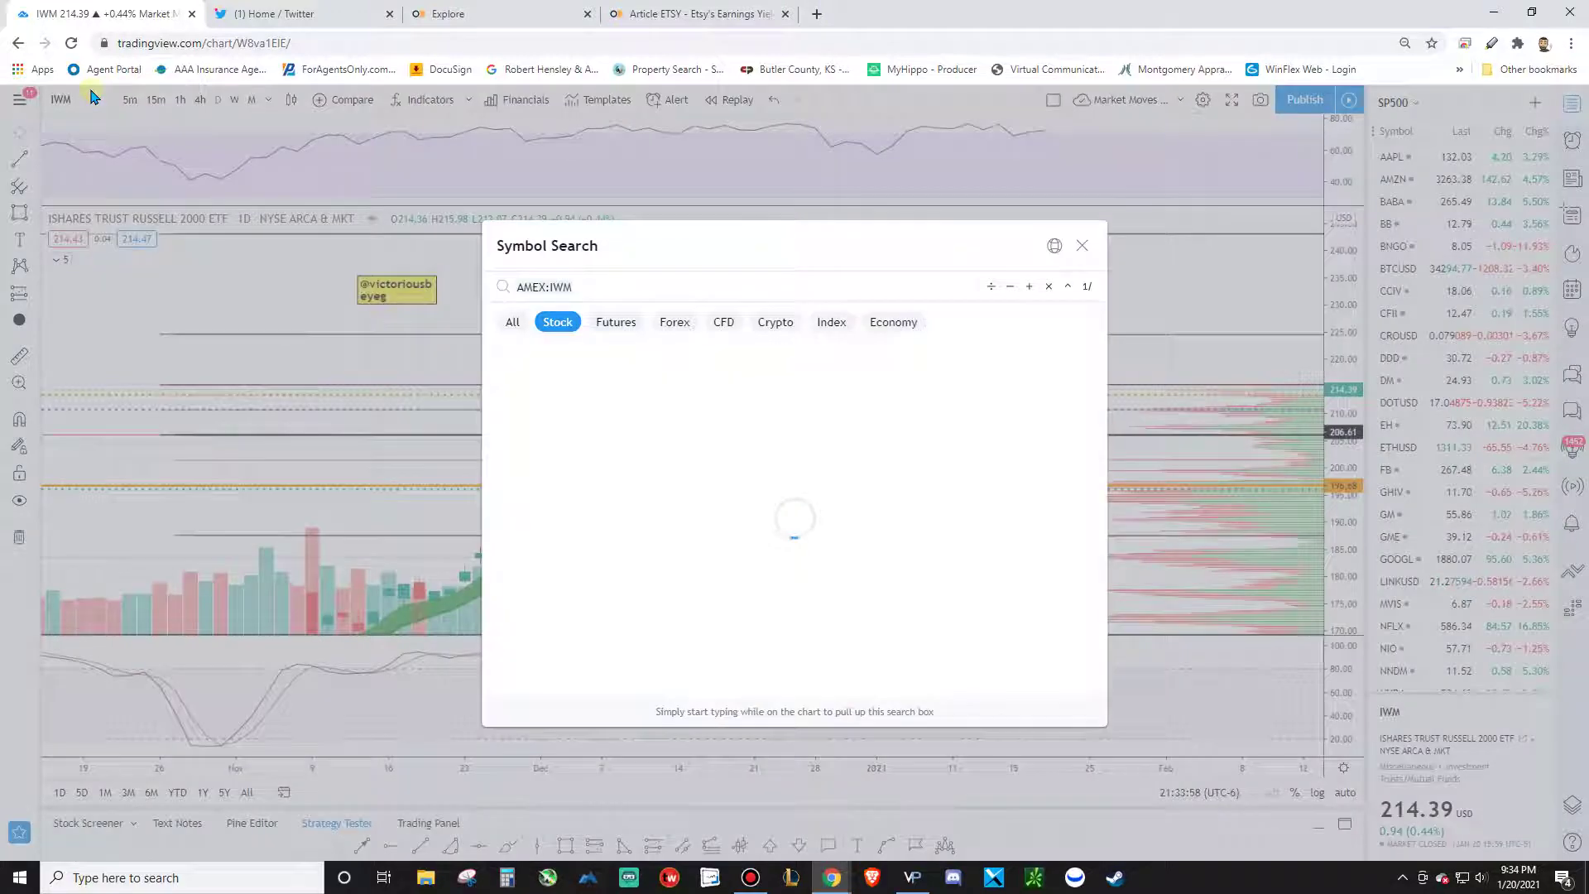
type("D")
type("TSY")
key("Return")
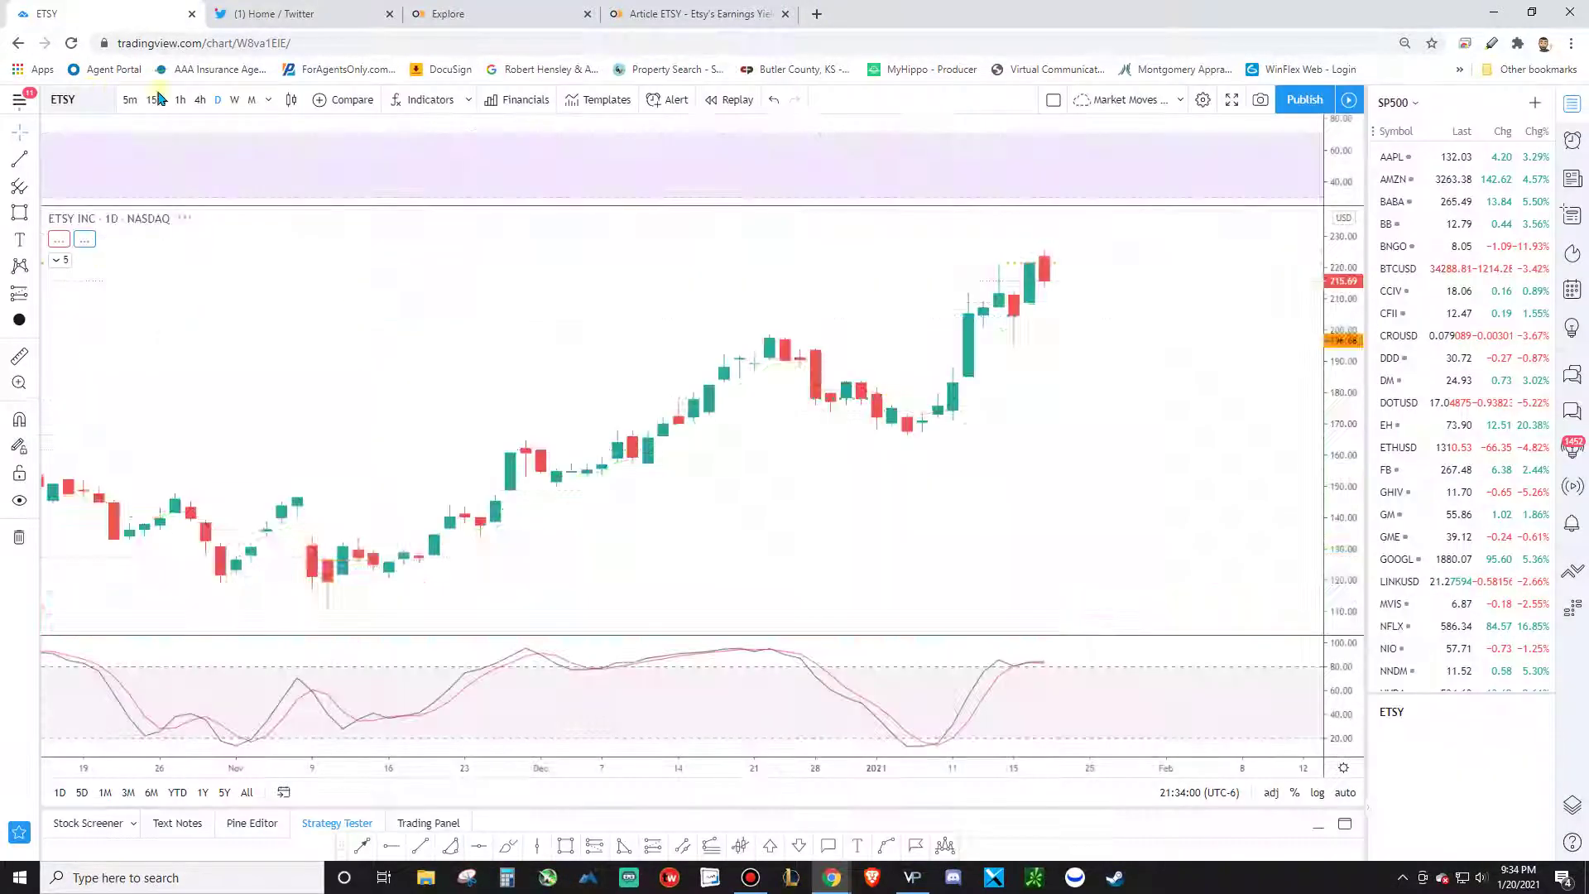
Zoom and pan the ETSY daily chart to show about a year through January 2021
scroll(1099, 379, "up", 2)
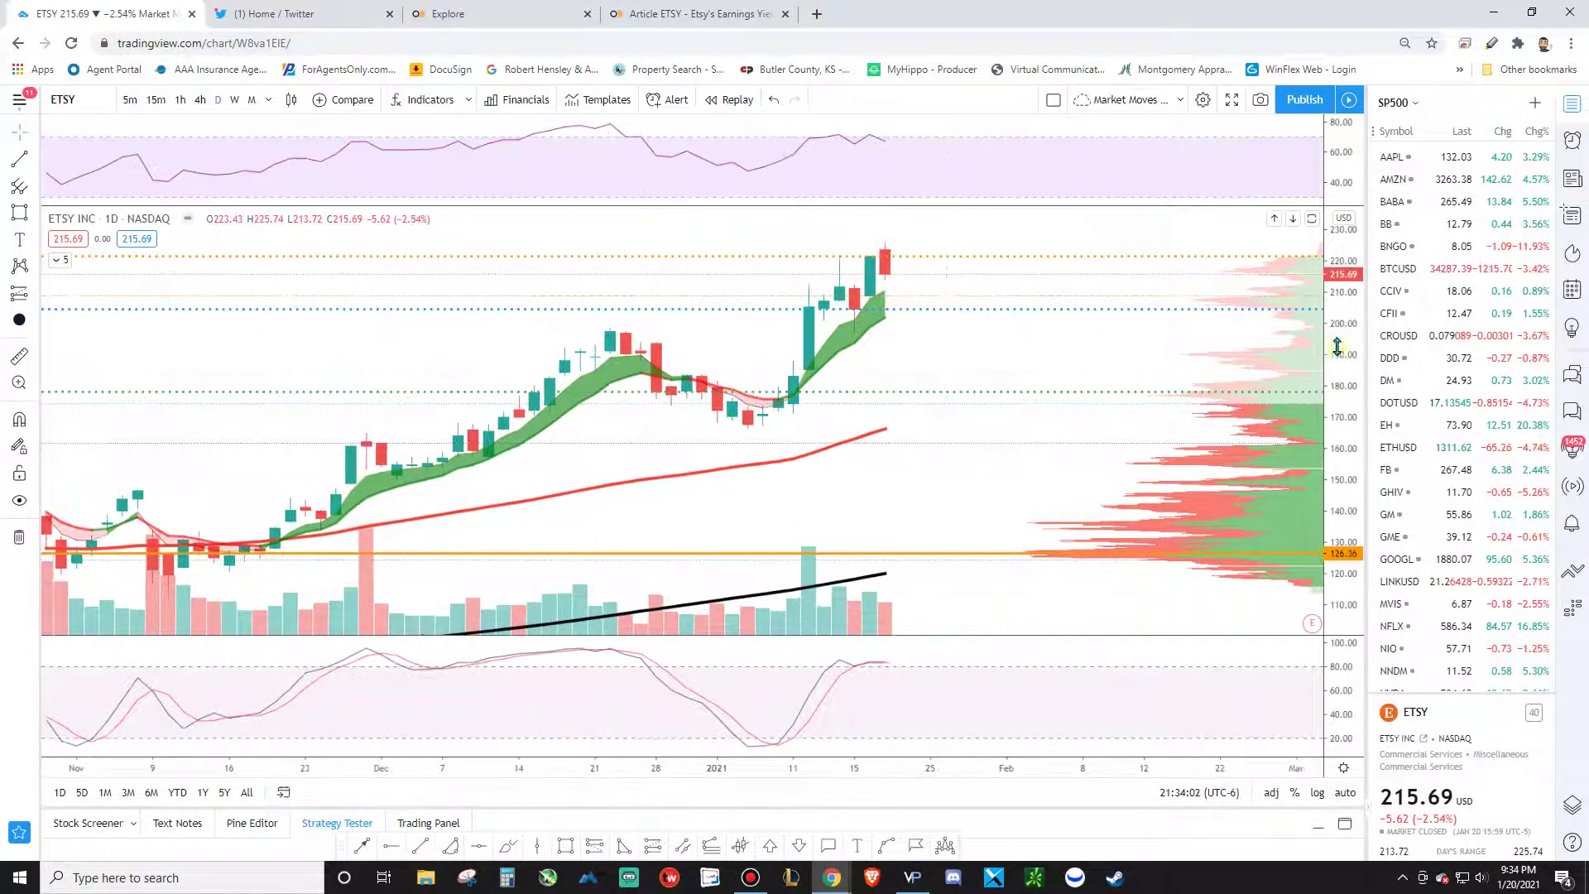
left_click_drag(1099, 379, 893, 432)
scroll(894, 432, "down", 5)
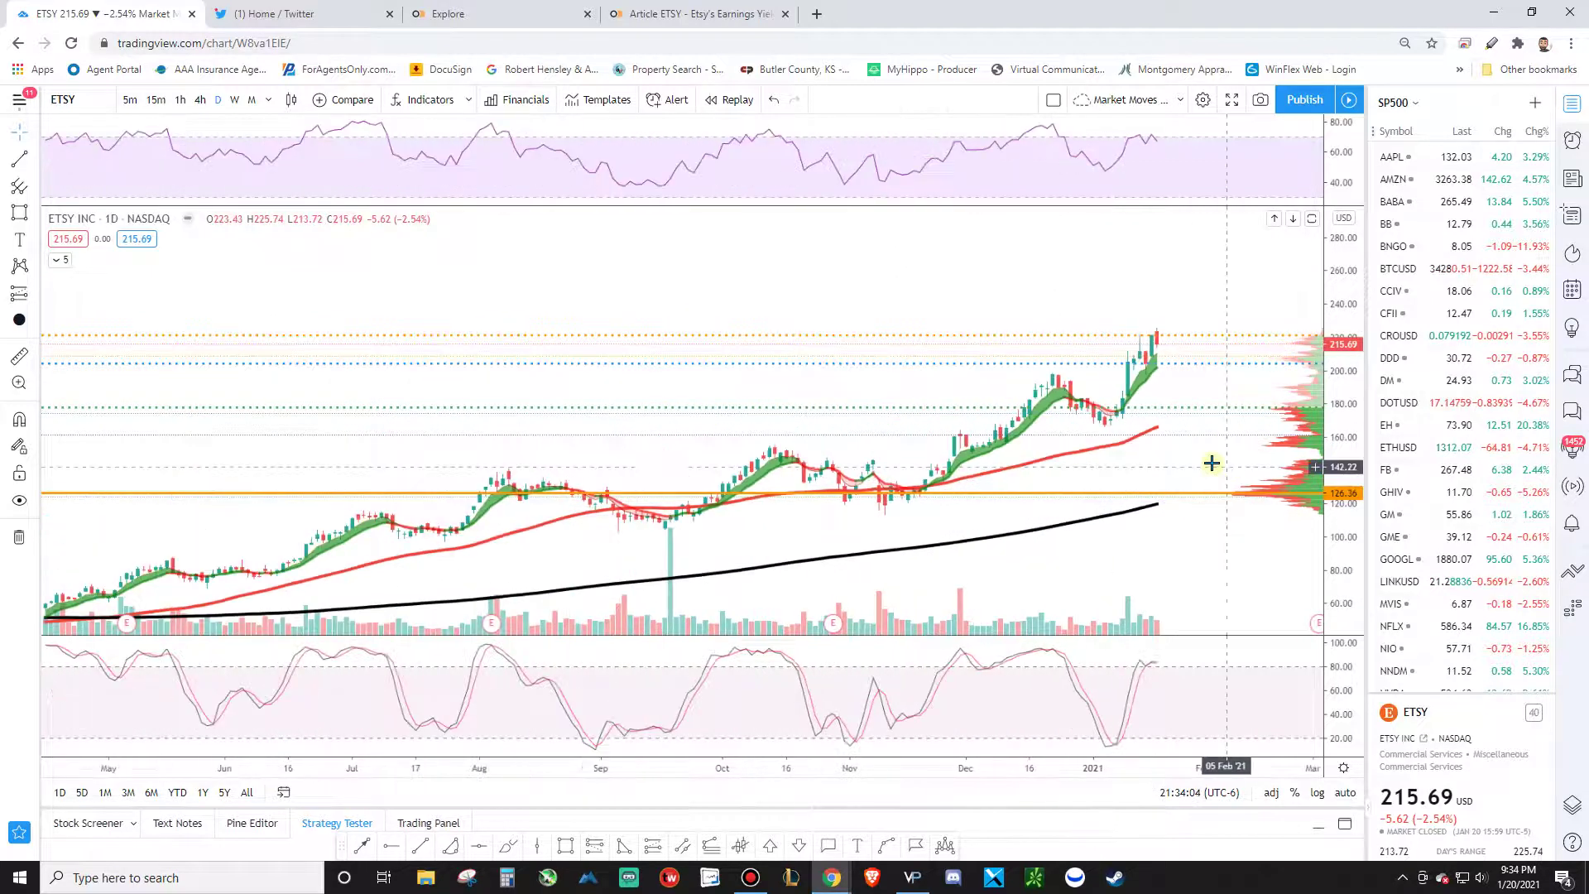
scroll(1060, 507, "down", 2)
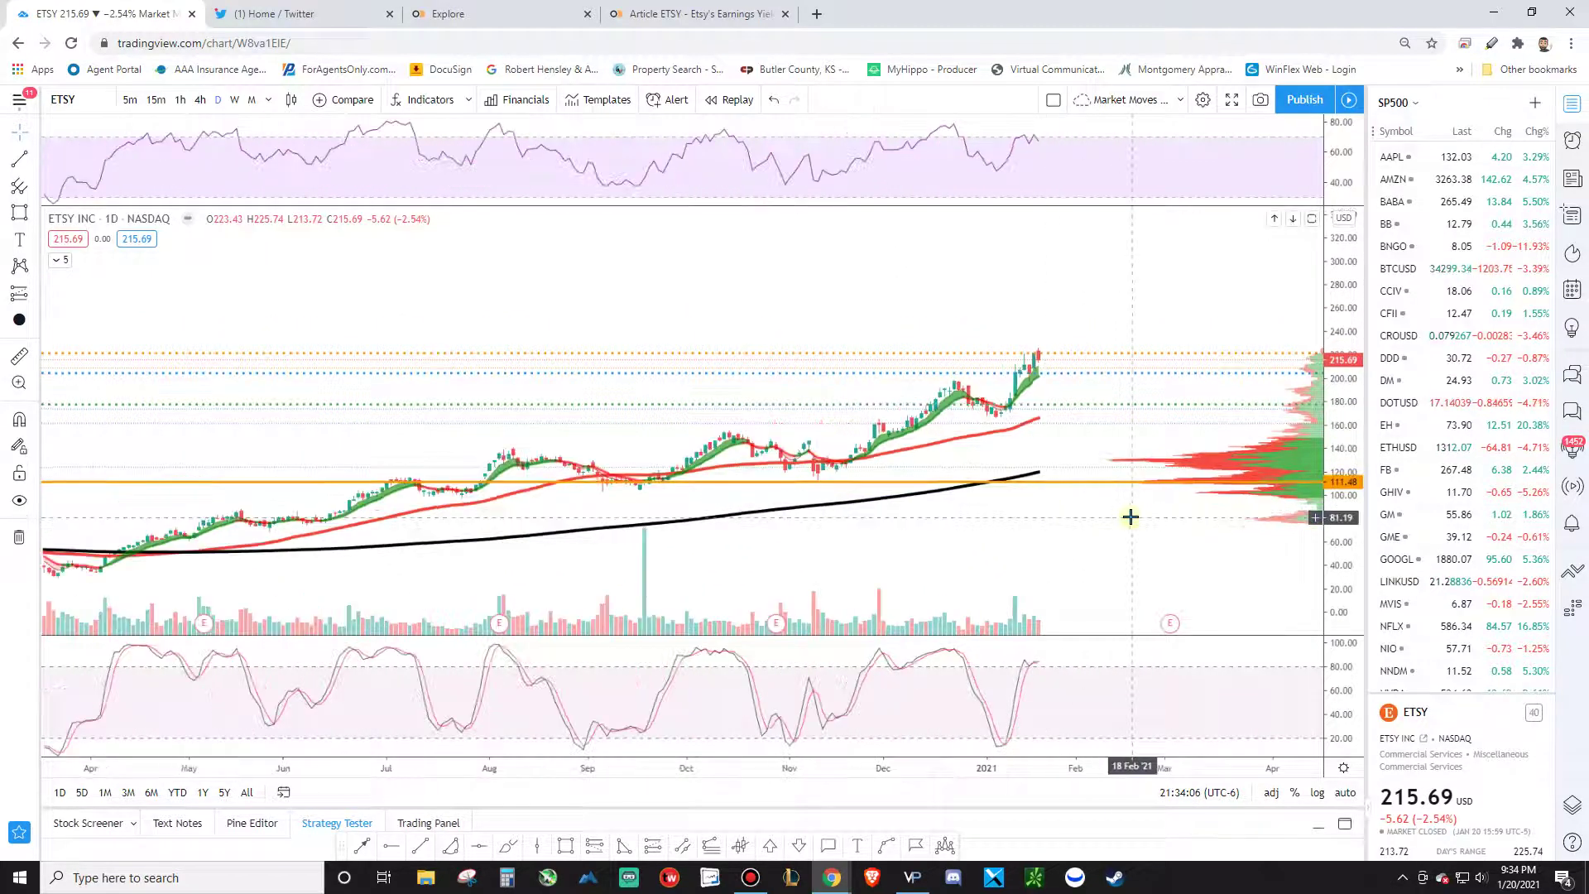
scroll(1053, 511, "down", 2)
left_click_drag(1202, 445, 1011, 494)
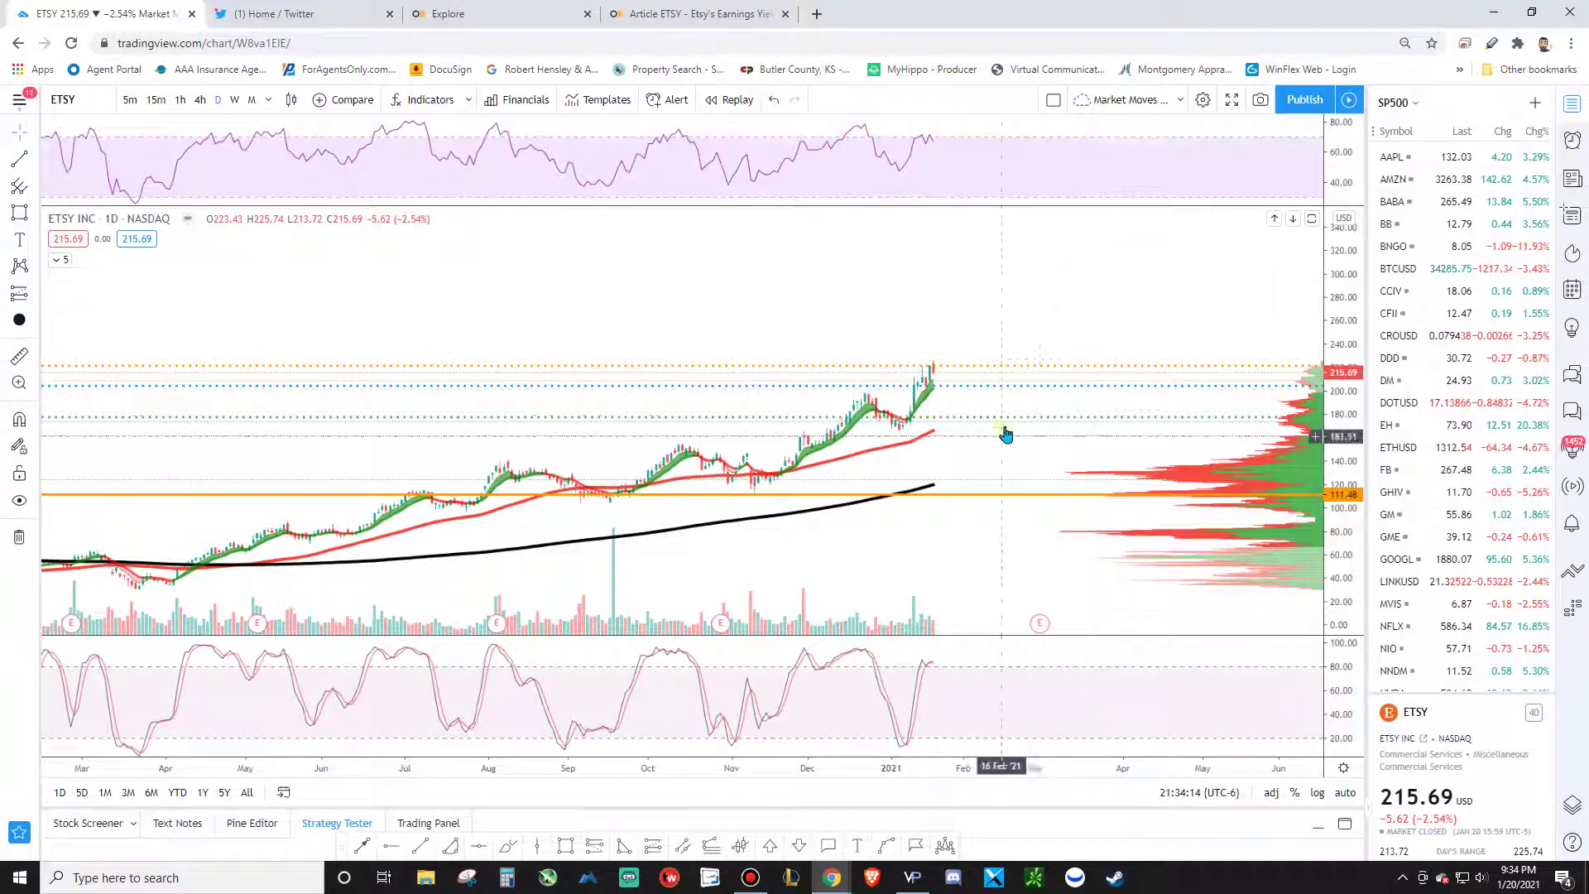
scroll(884, 389, "up", 2)
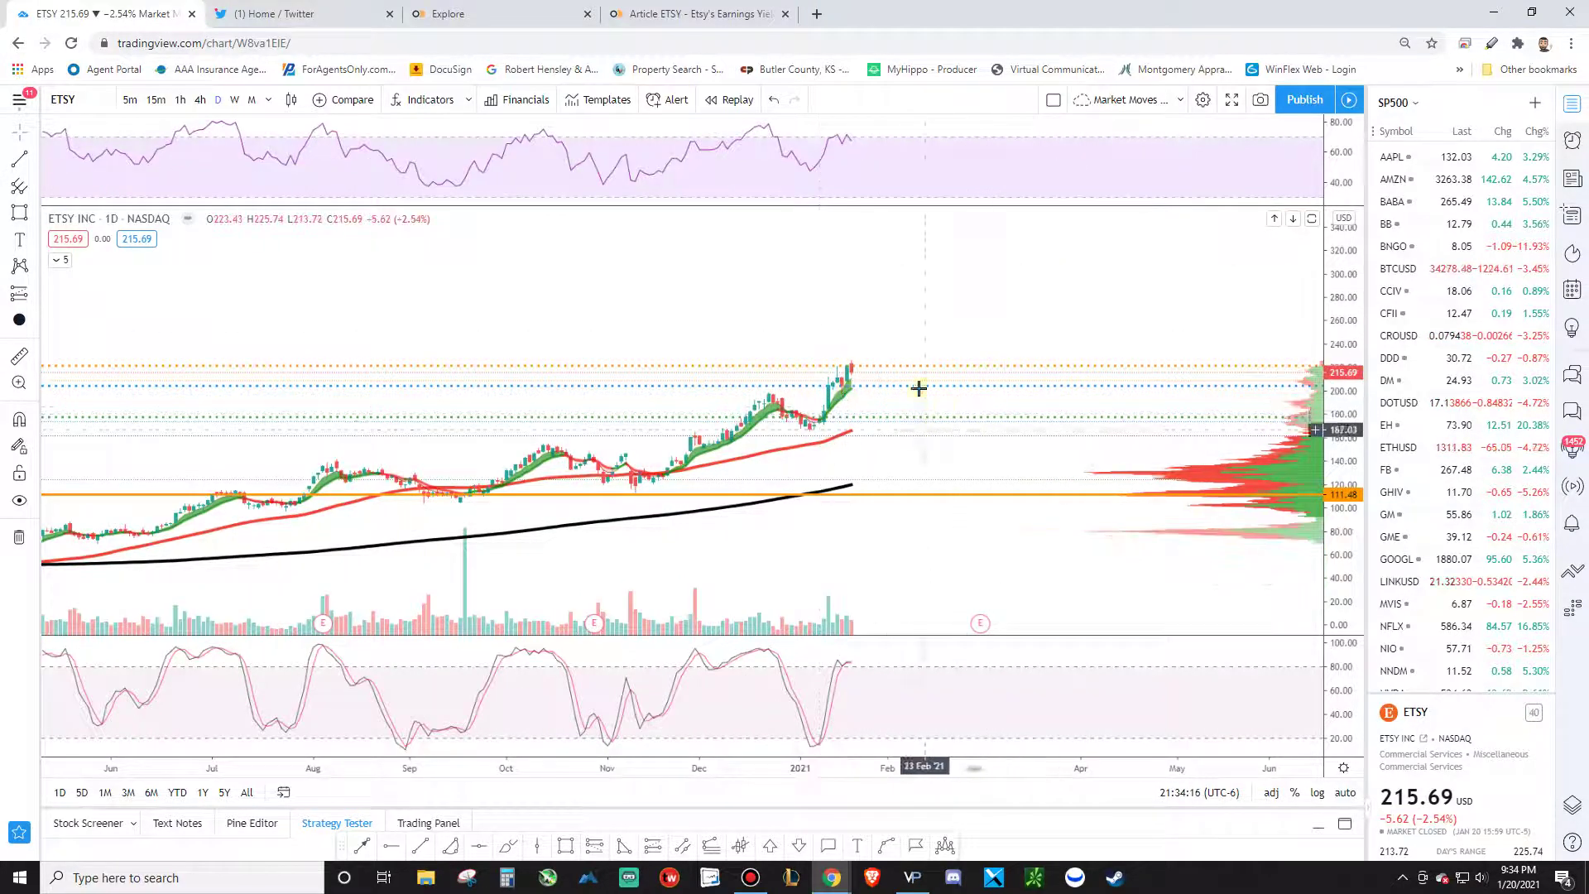
left_click_drag(895, 377, 929, 377)
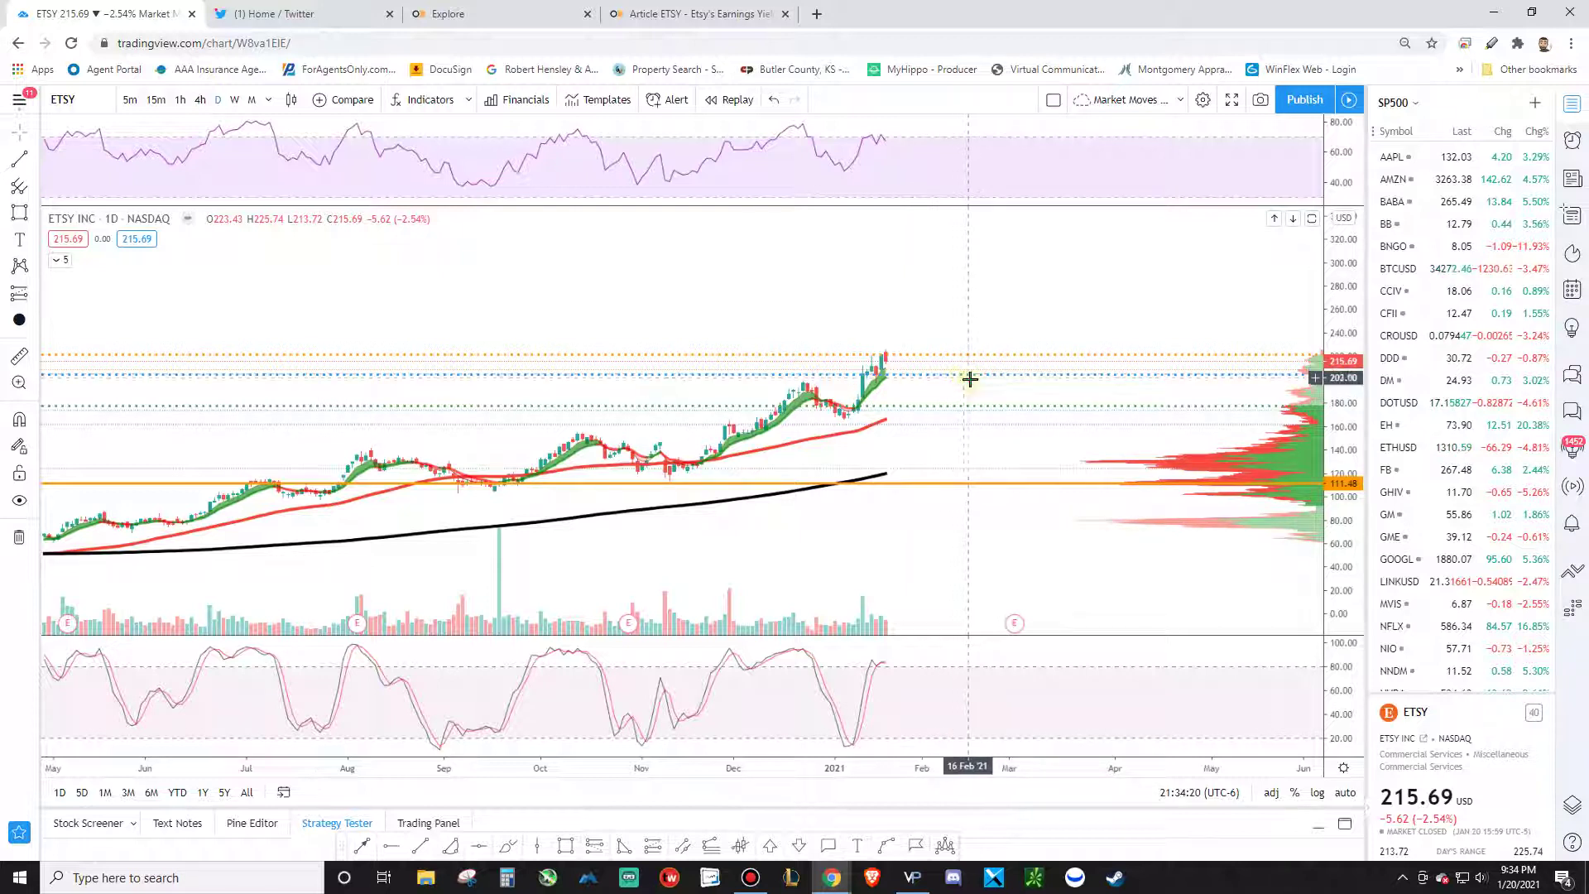
scroll(983, 422, "down", 3)
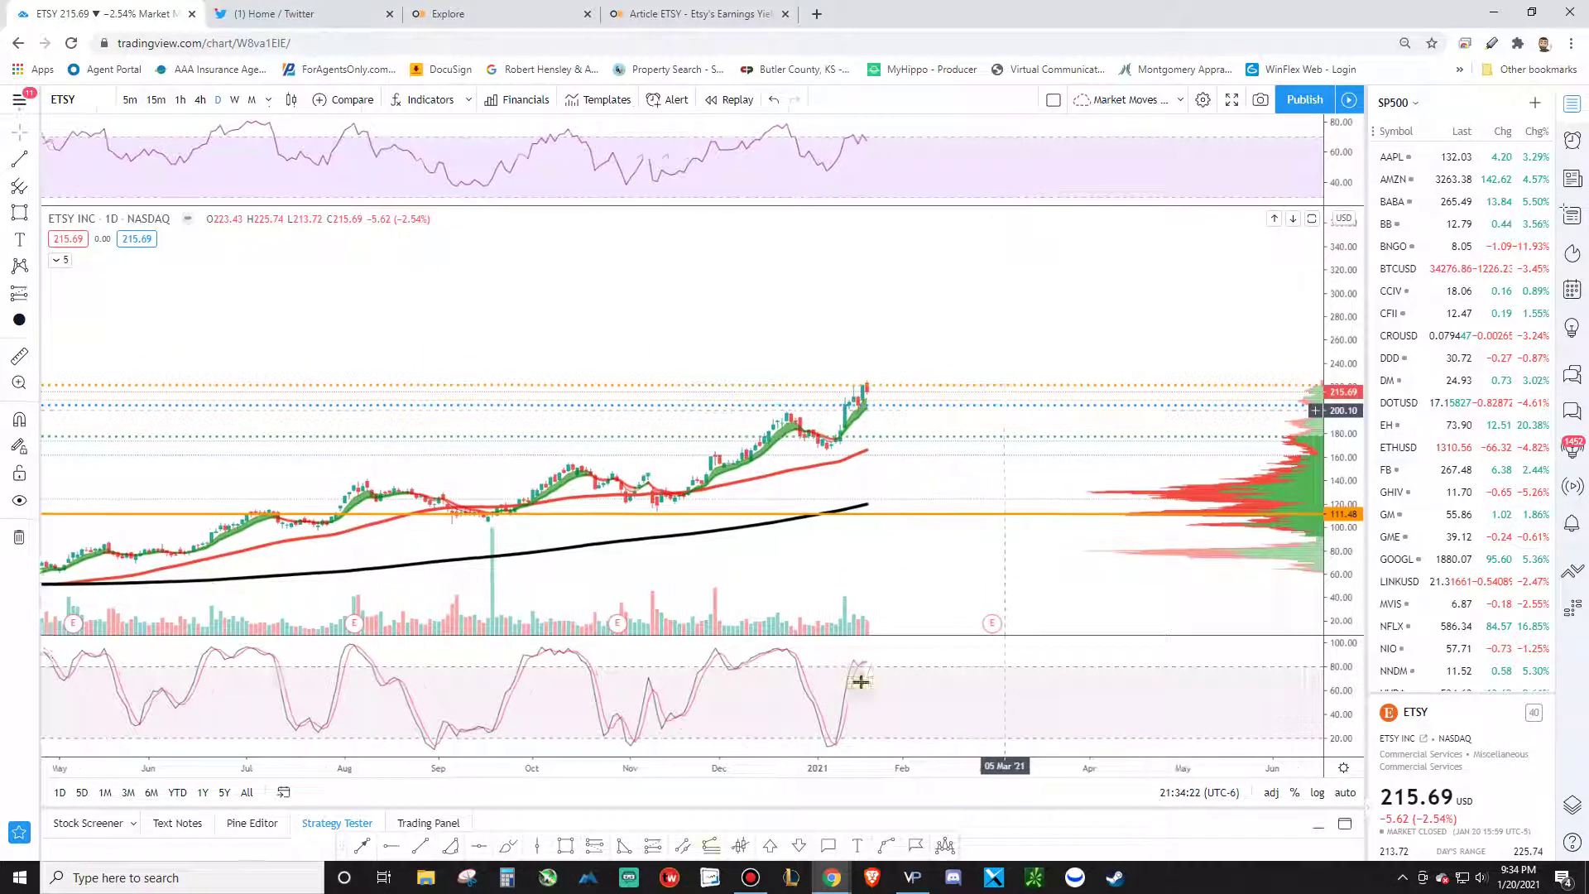
Draw a parallel channel from mid-December 2020 spanning about 200–232
left_click(683, 845)
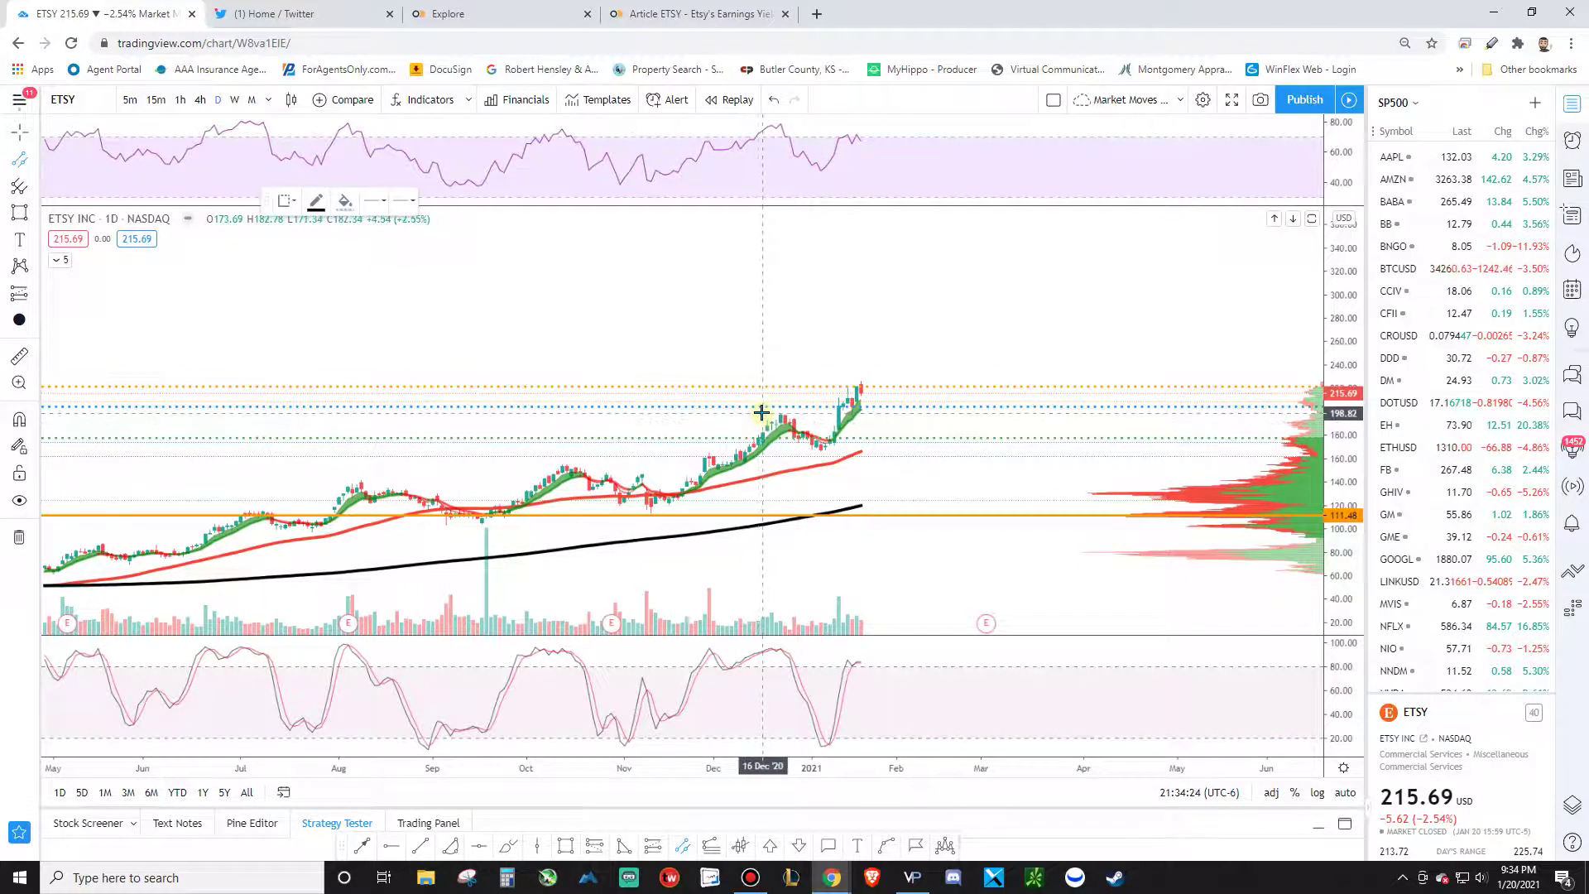
left_click(762, 411)
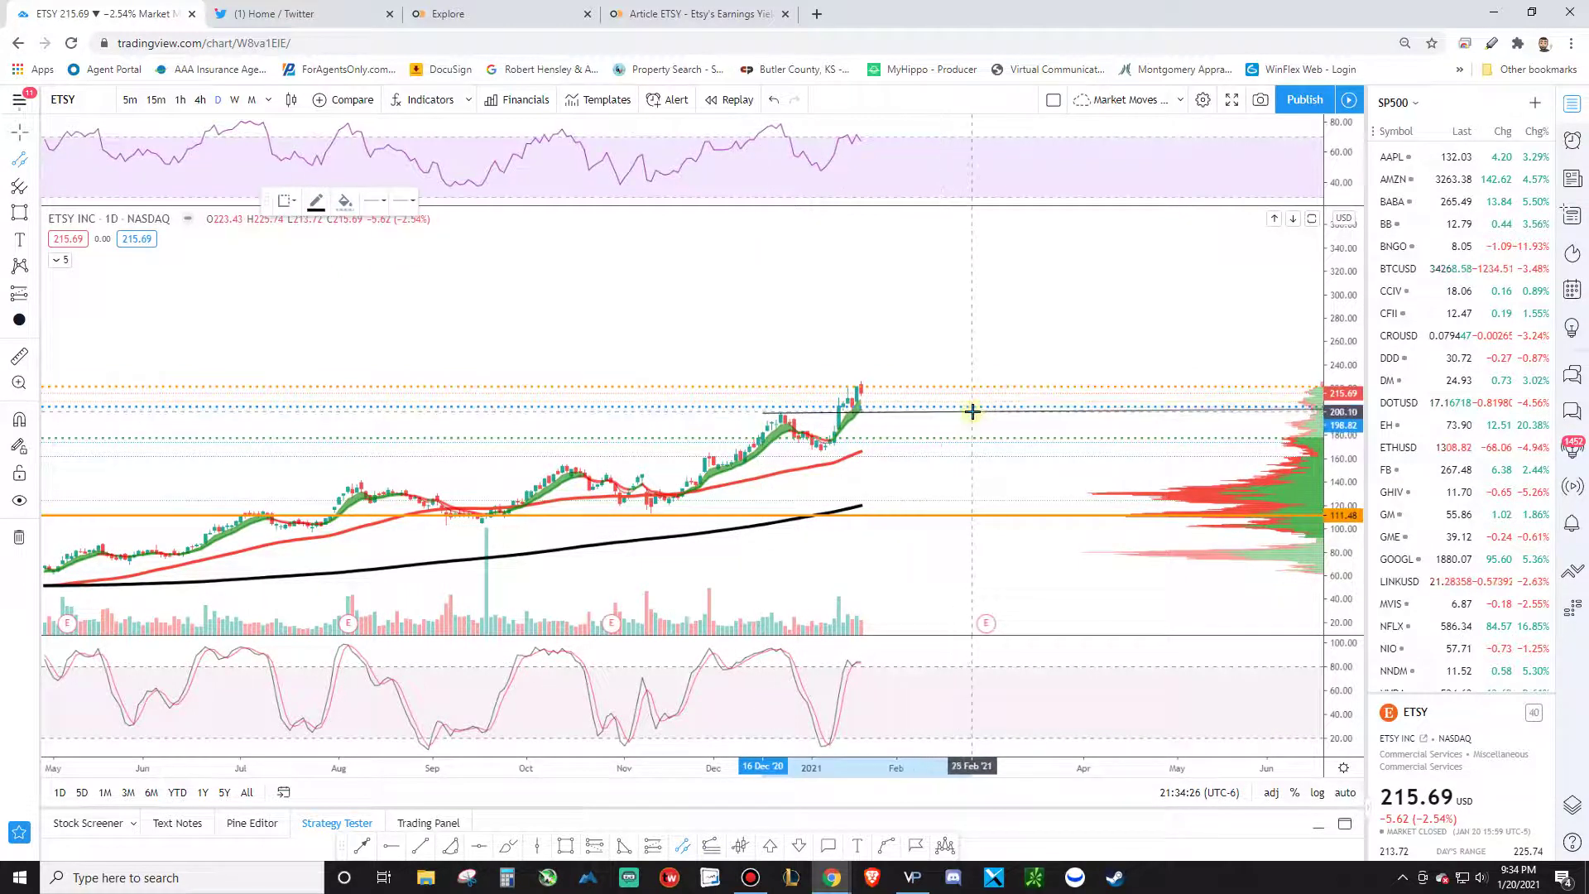
left_click(974, 451)
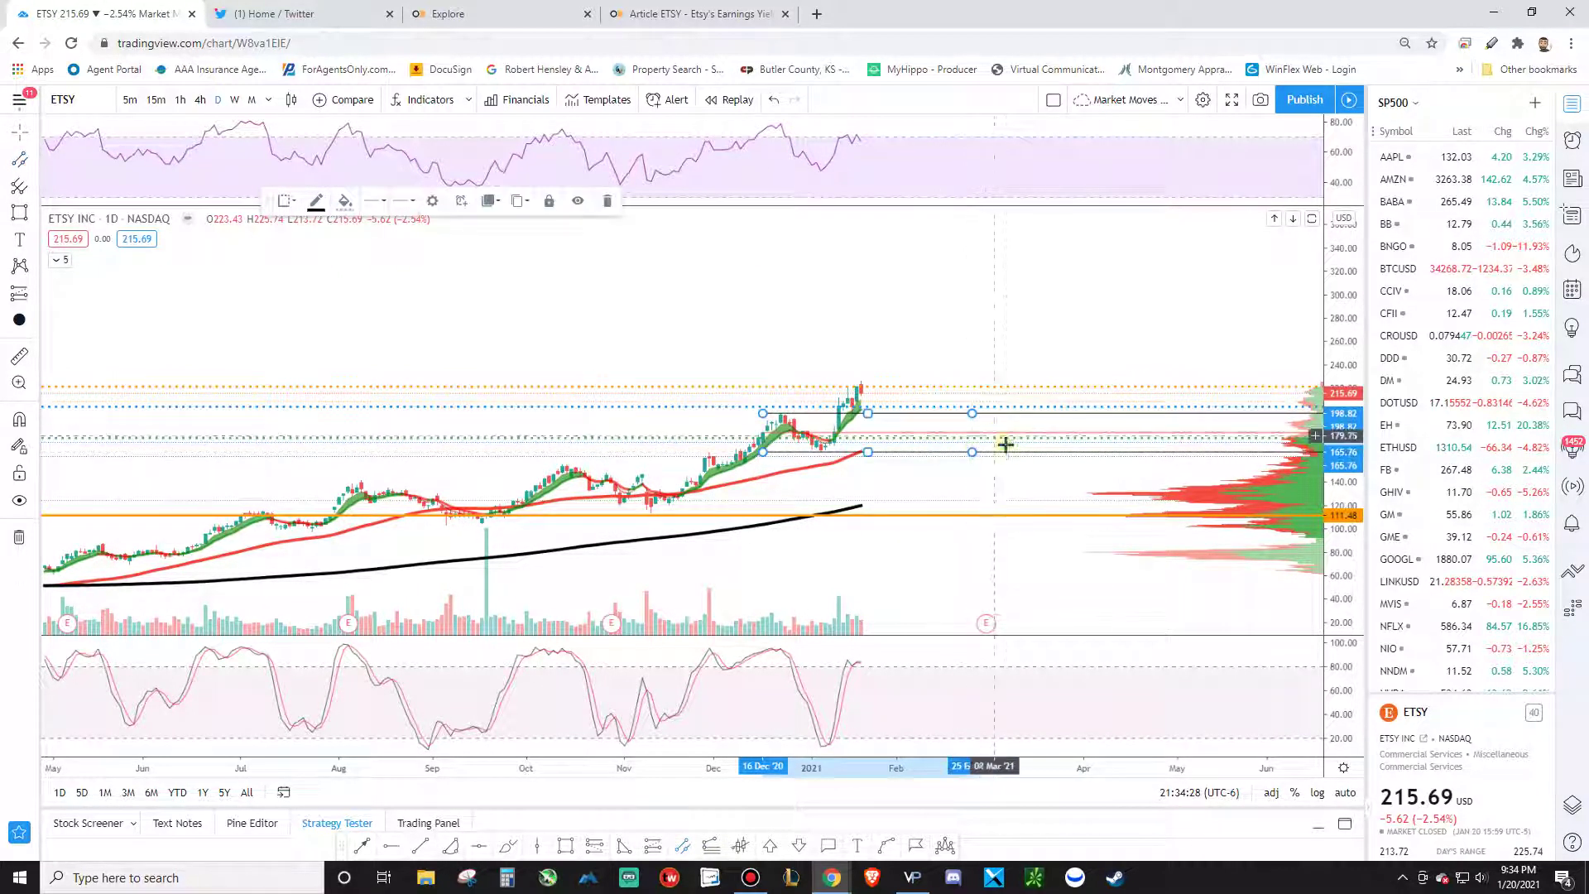
left_click_drag(1009, 423, 1007, 412)
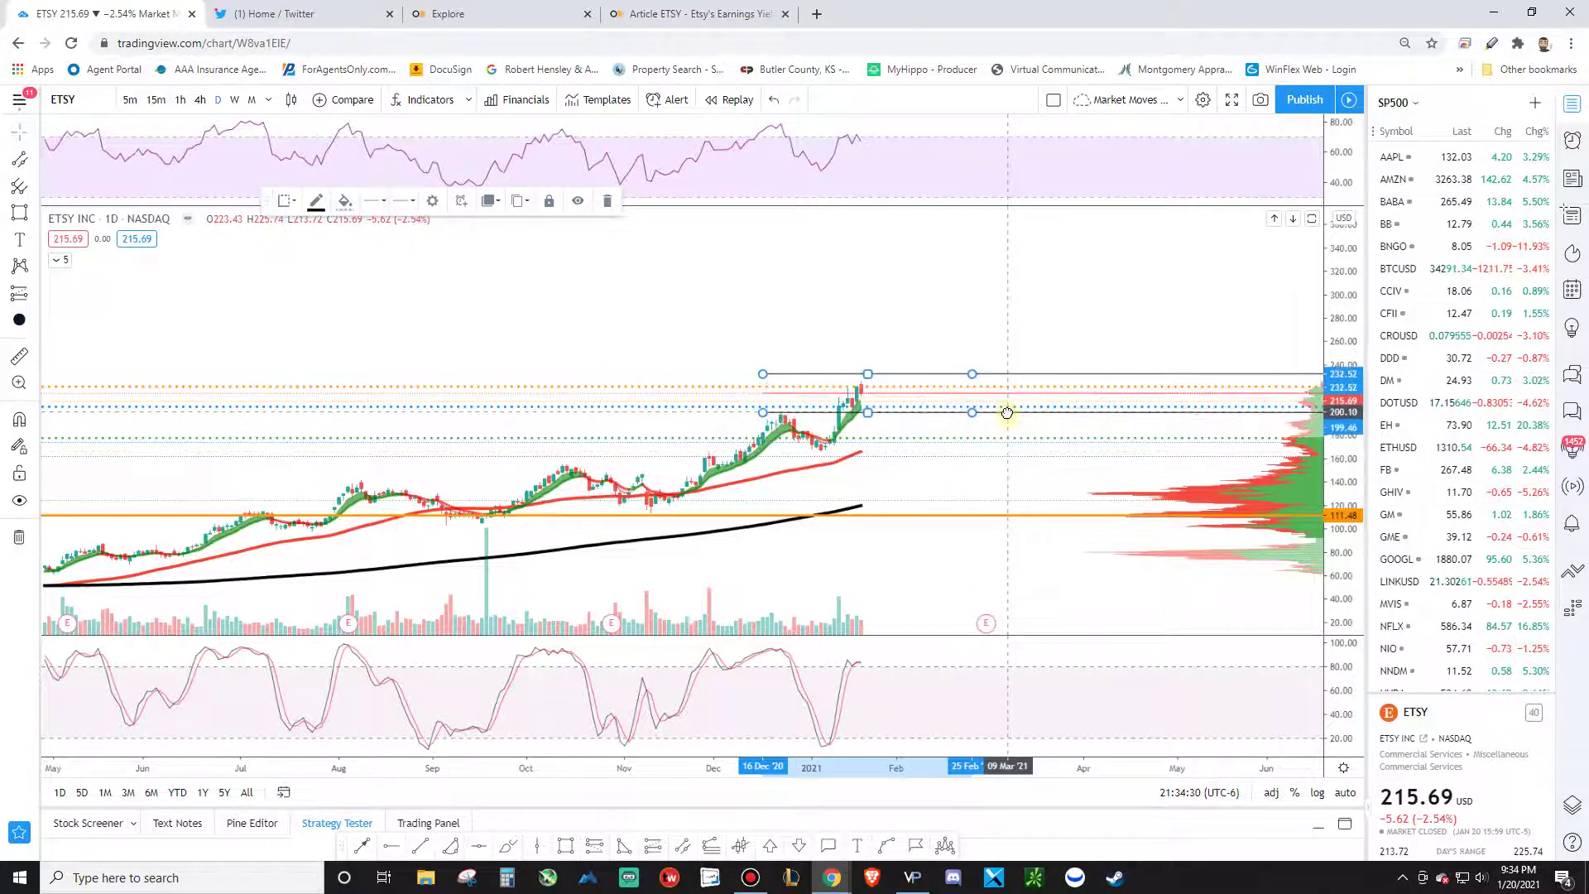
left_click(1027, 346)
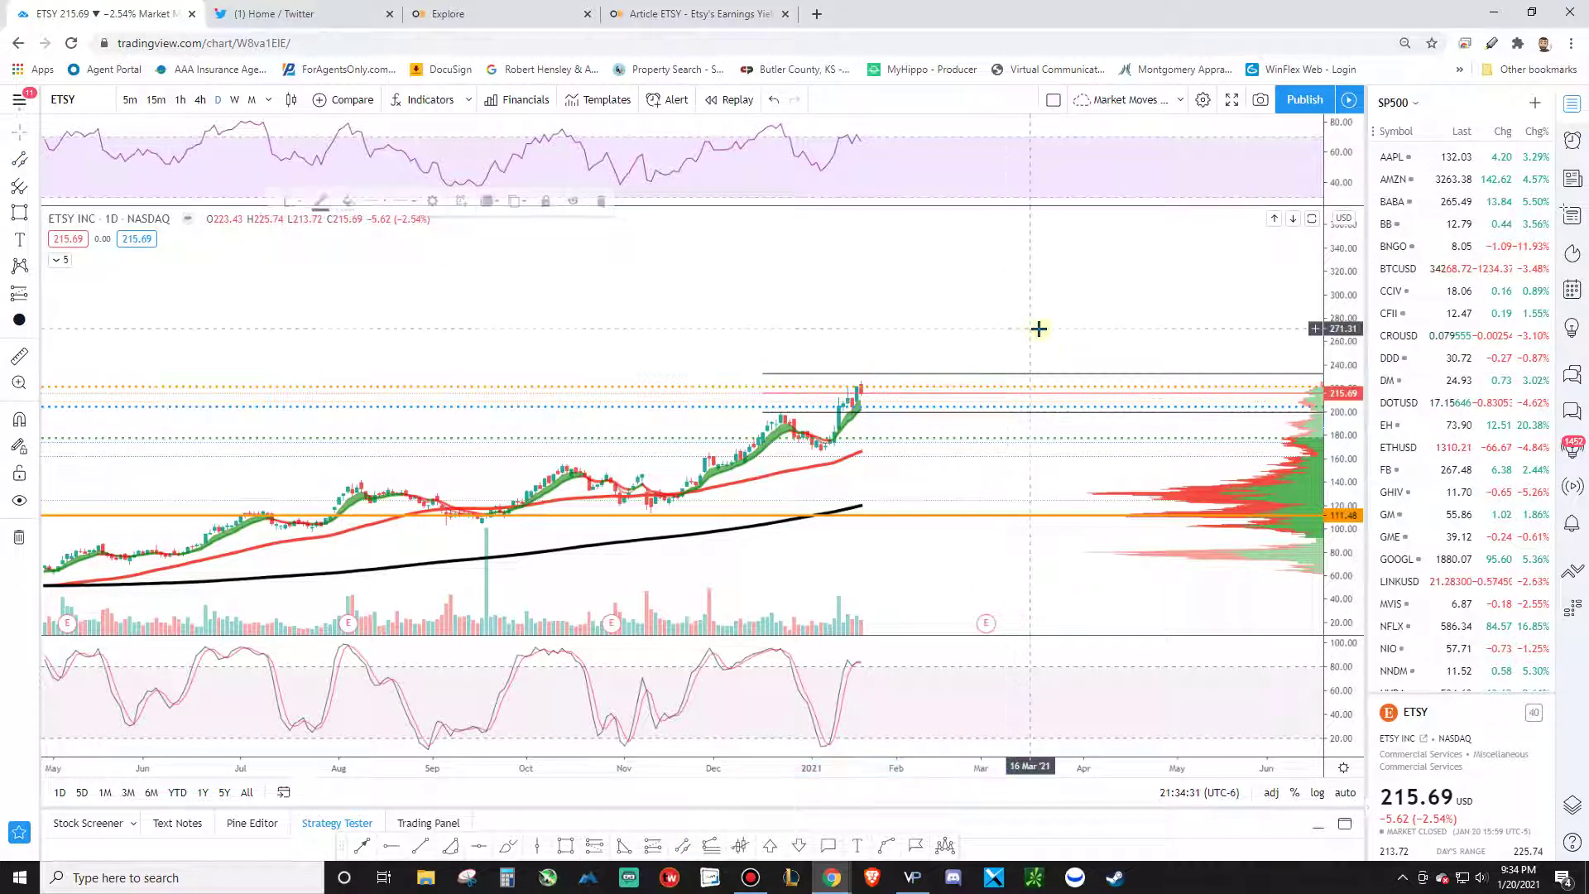
Clone the channel and raise the copy so its top sits near 267
right_click(996, 380)
left_click(1046, 504)
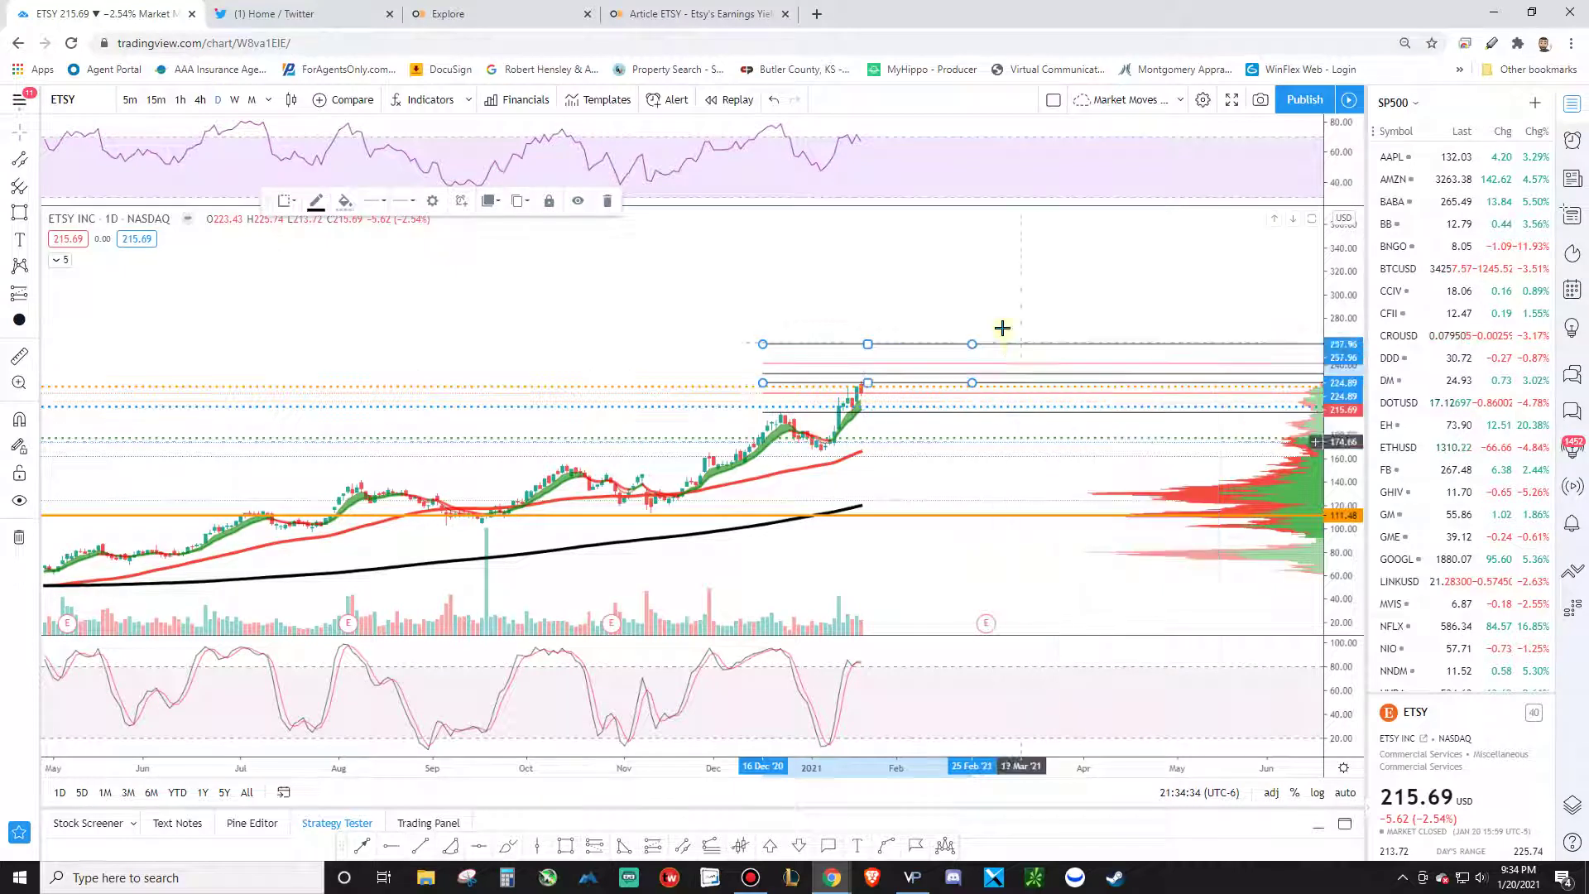
left_click_drag(1011, 351, 1055, 334)
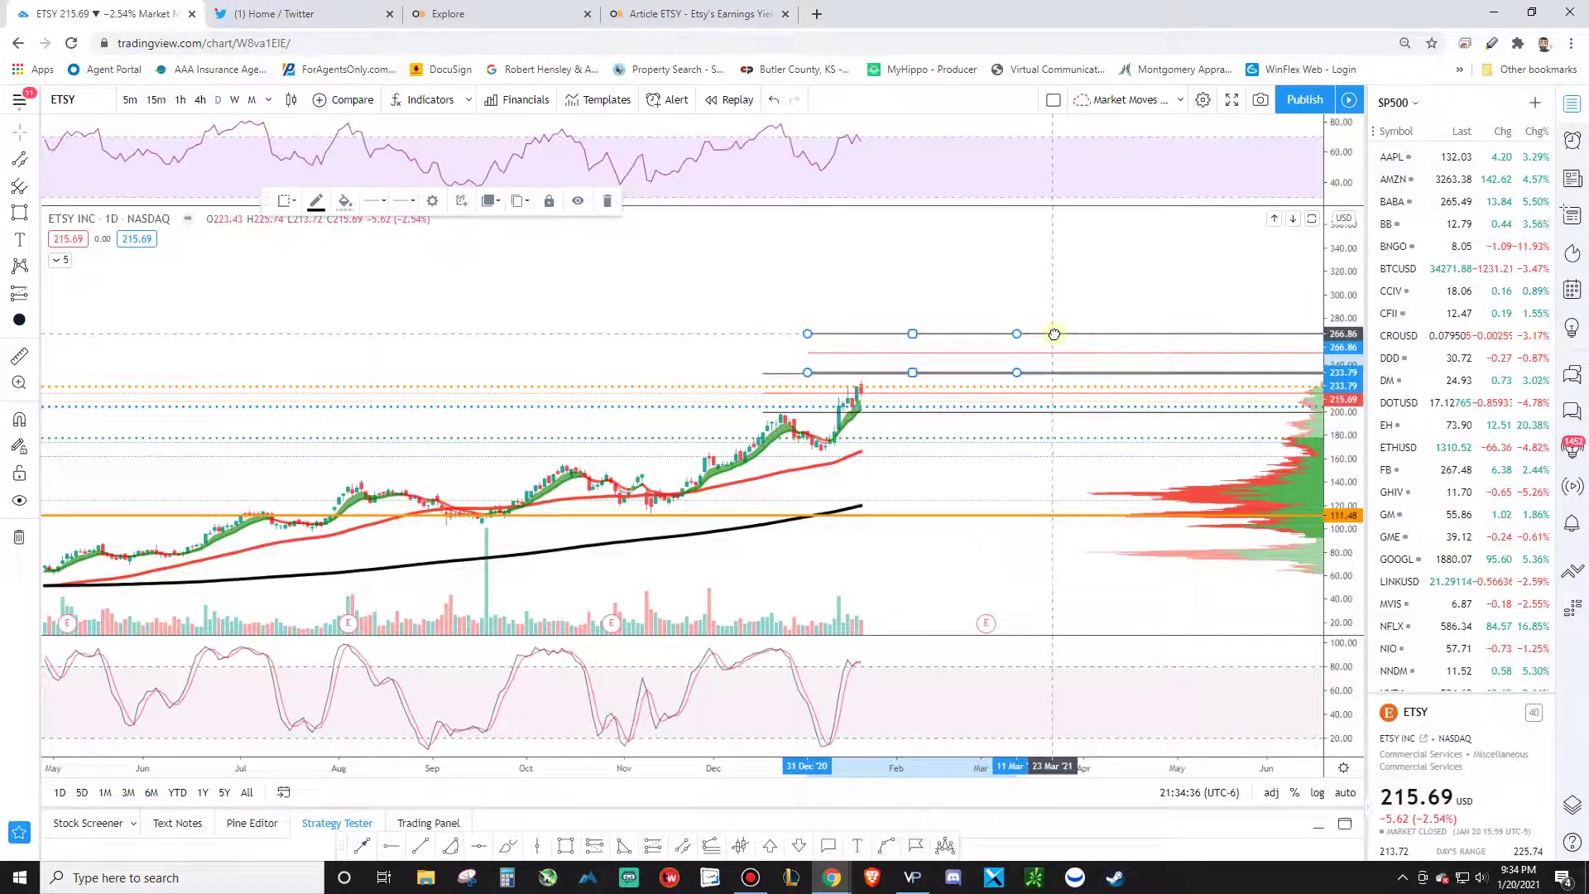
left_click(1316, 298)
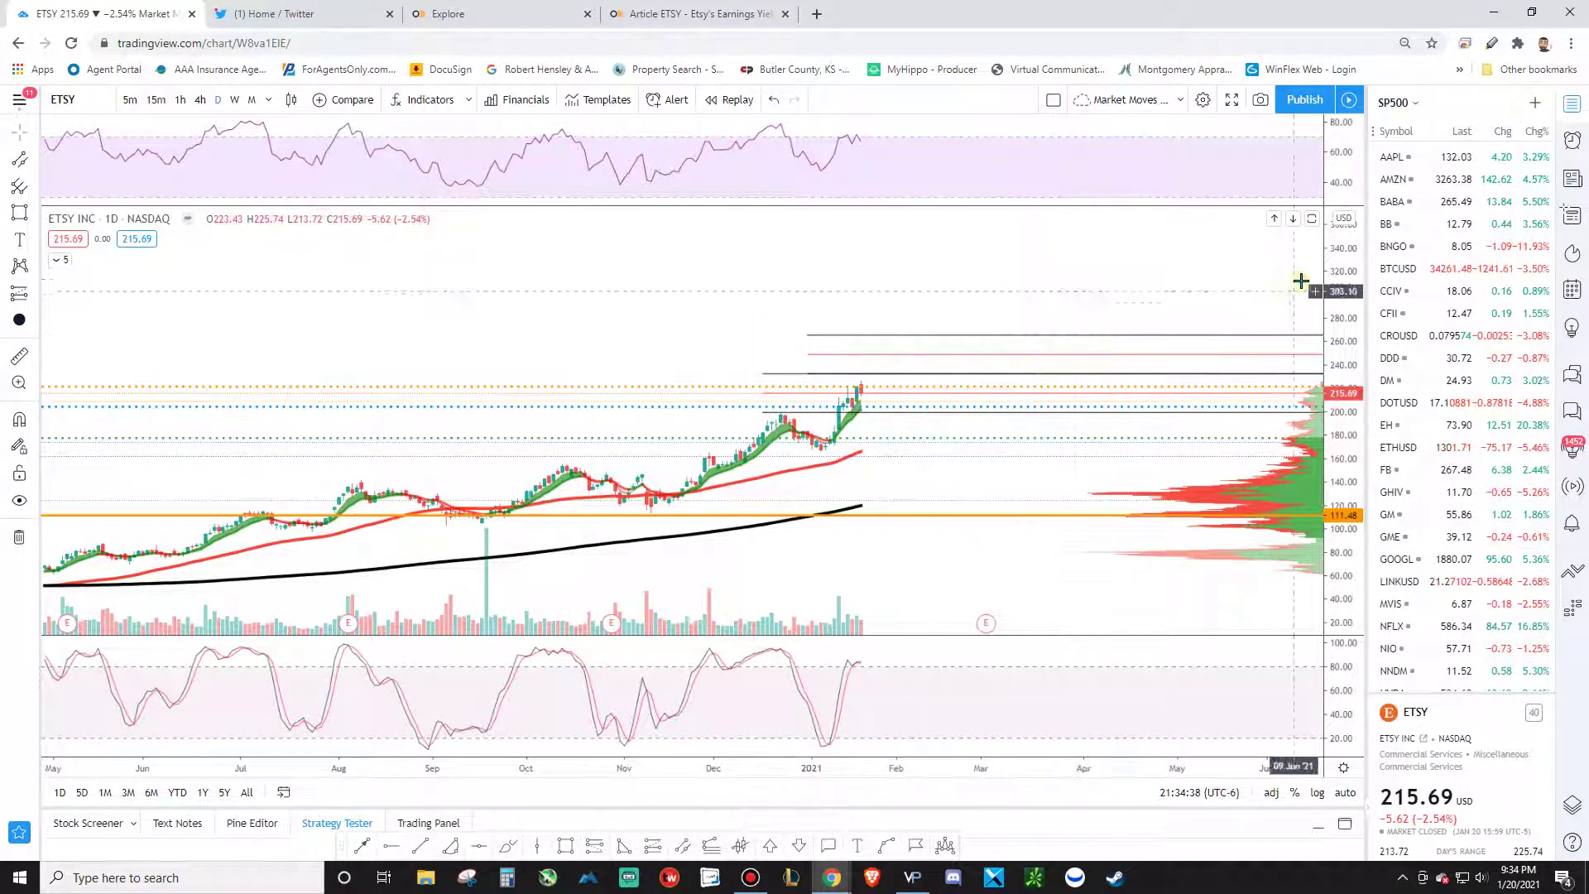
Reposition the chart to show the channels beside recent prices, then return to the Toggle ETSY article
scroll(1170, 348, "up", 5)
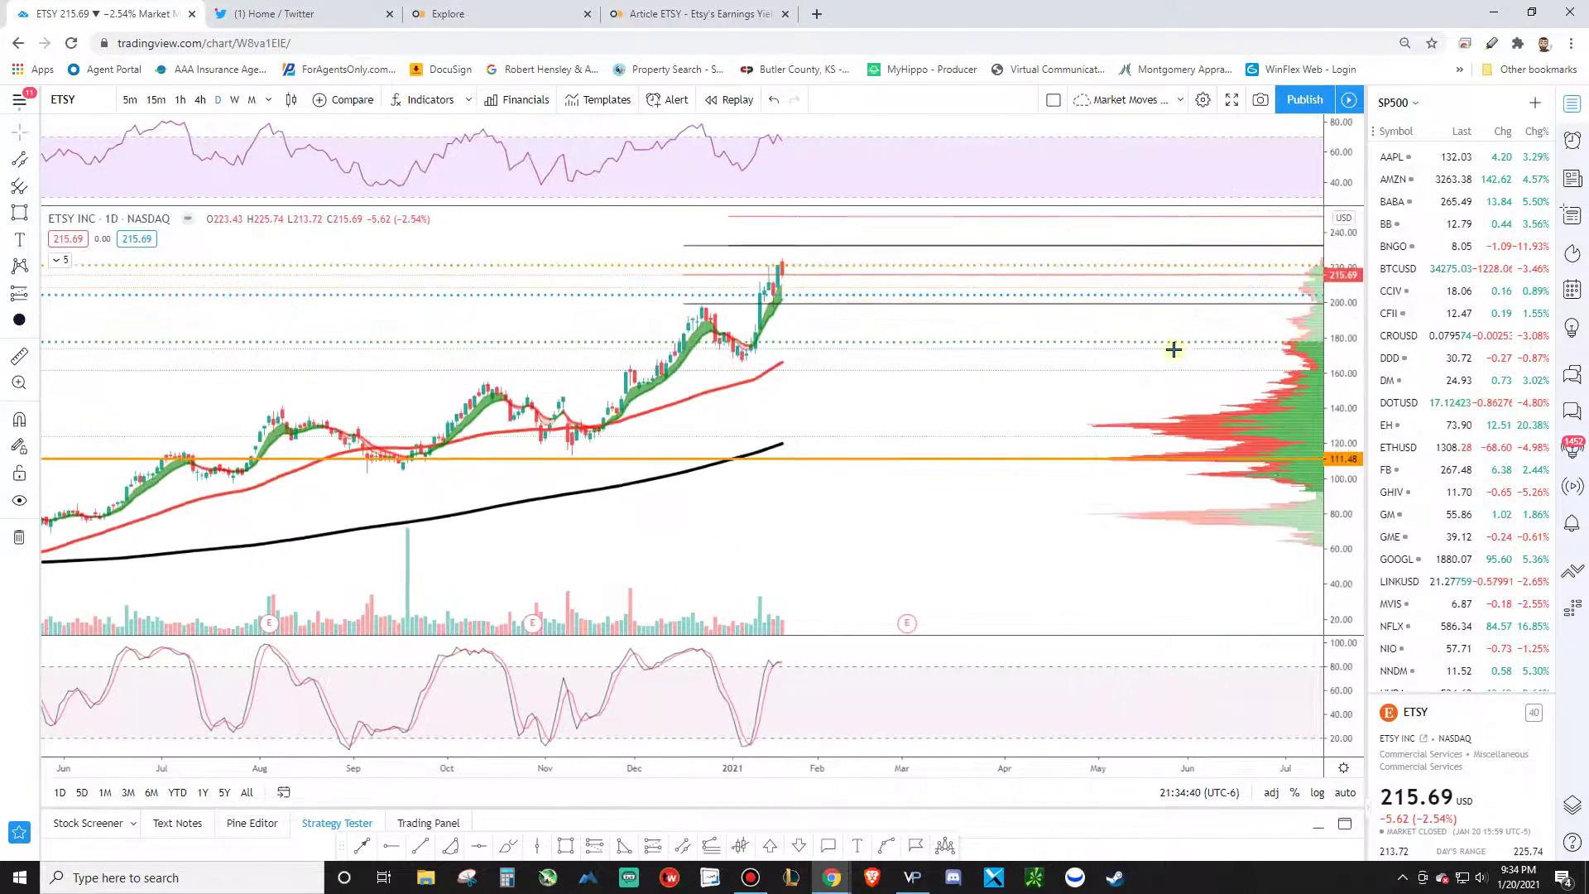
left_click_drag(769, 398, 1017, 576)
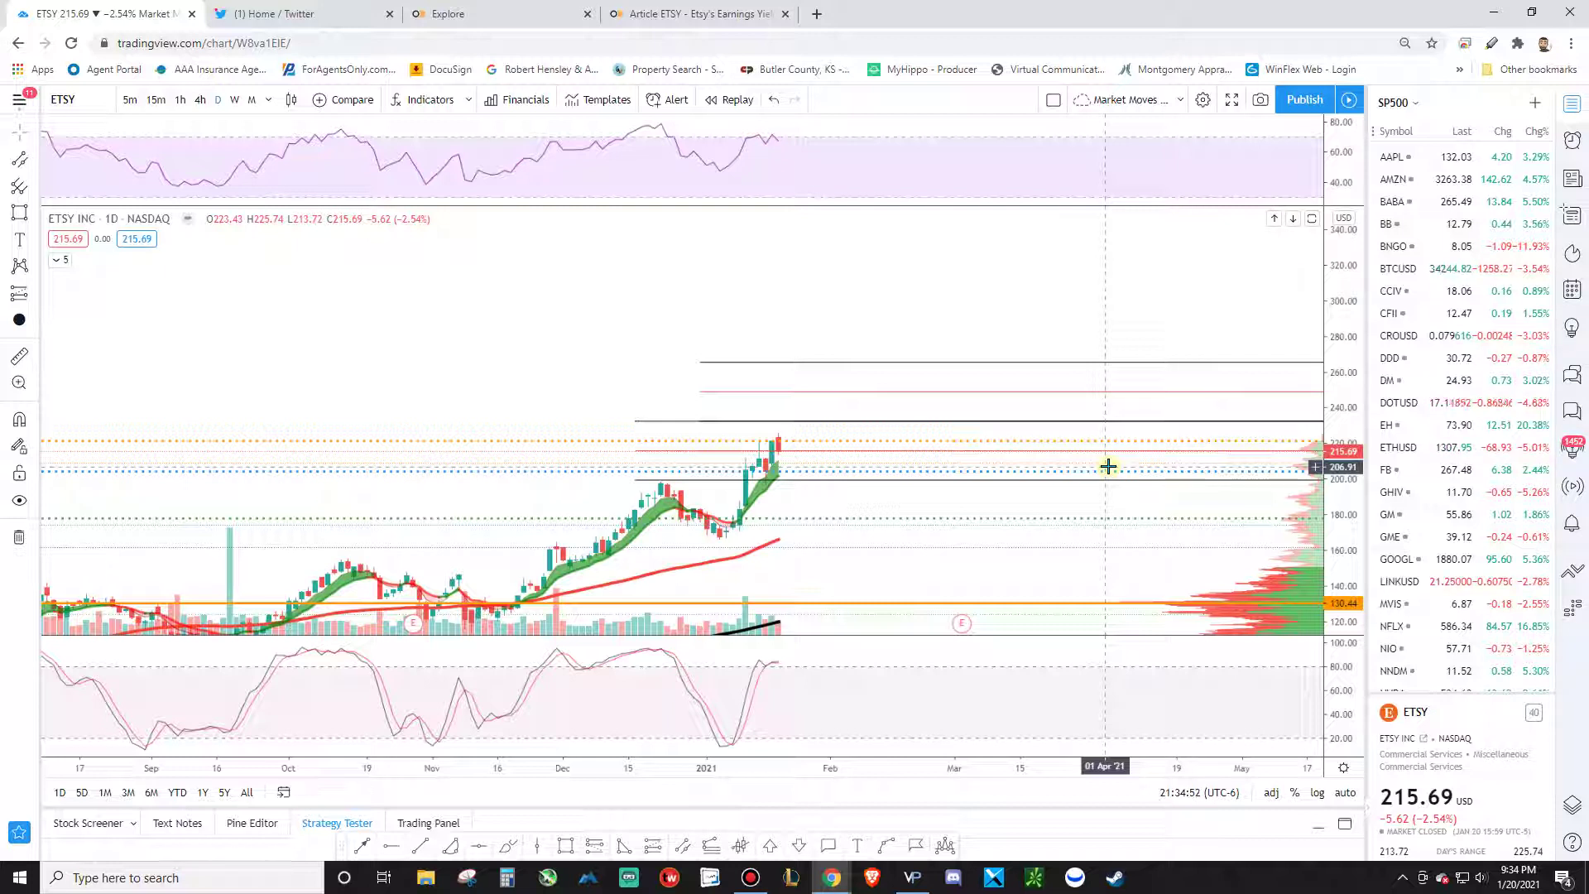
left_click(909, 457)
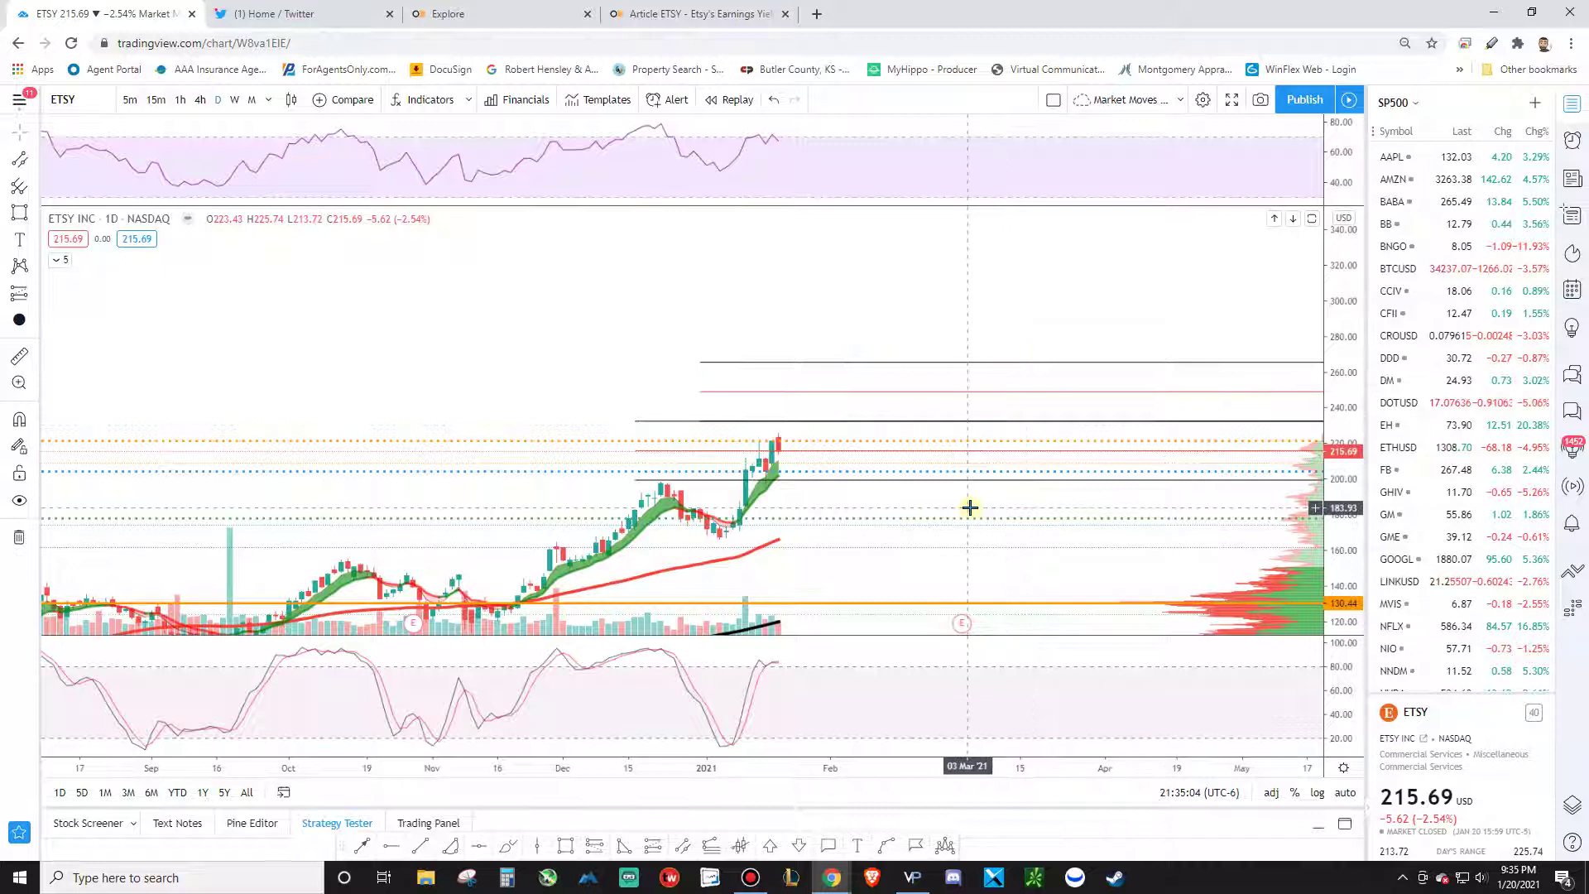
key("ctrl+4")
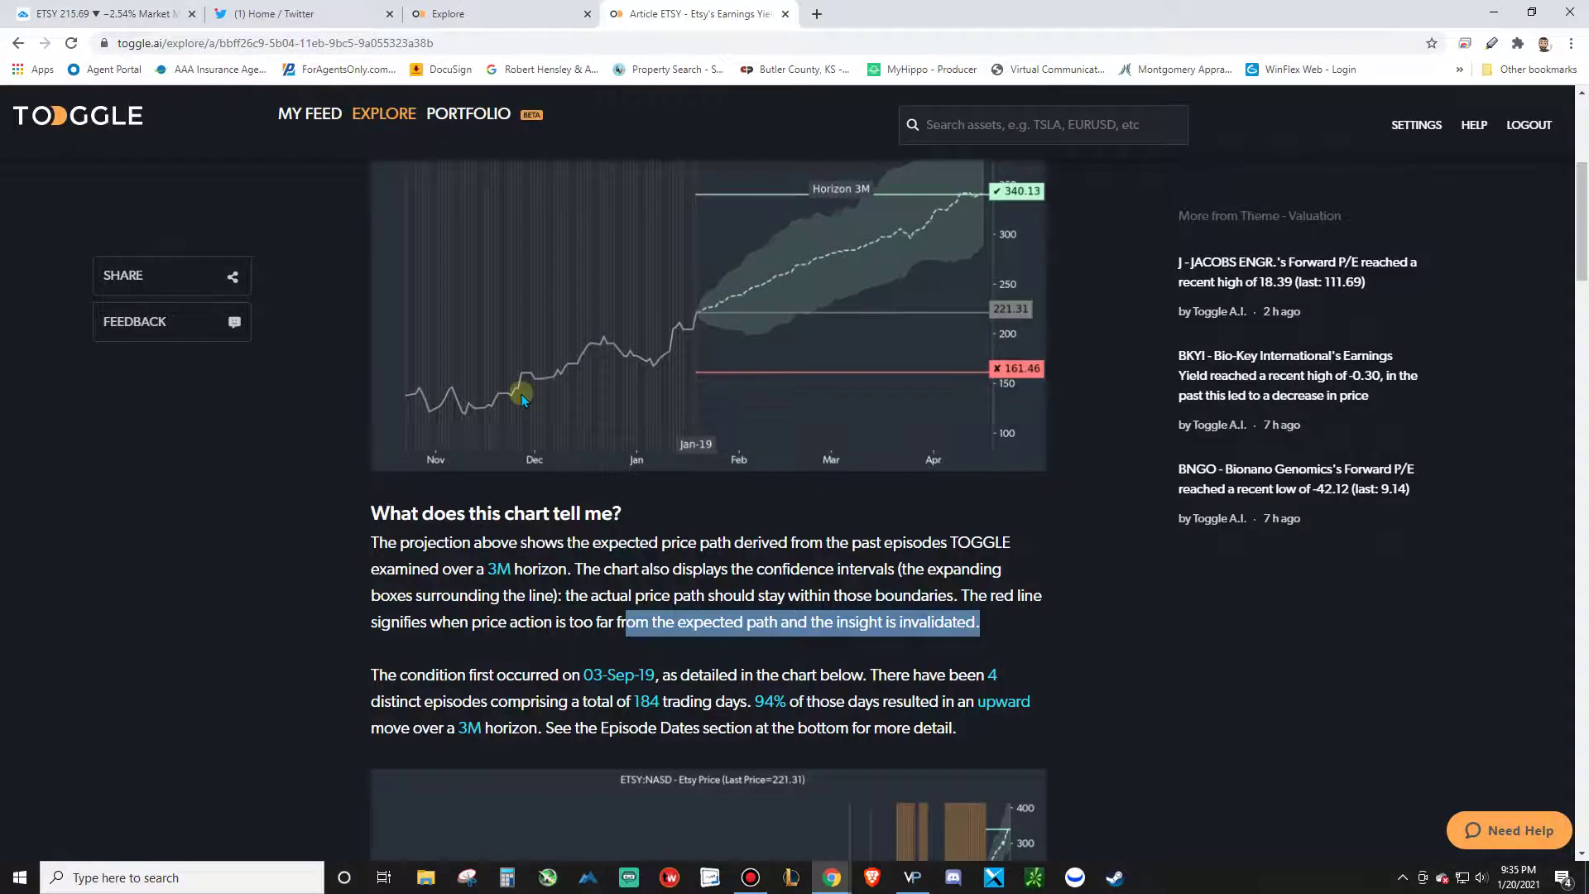
Go to Explore and briefly try the Penny Stocks and Undervalued US Stocks filters
scroll(365, 97, "up", 5)
scroll(365, 97, "up", 1)
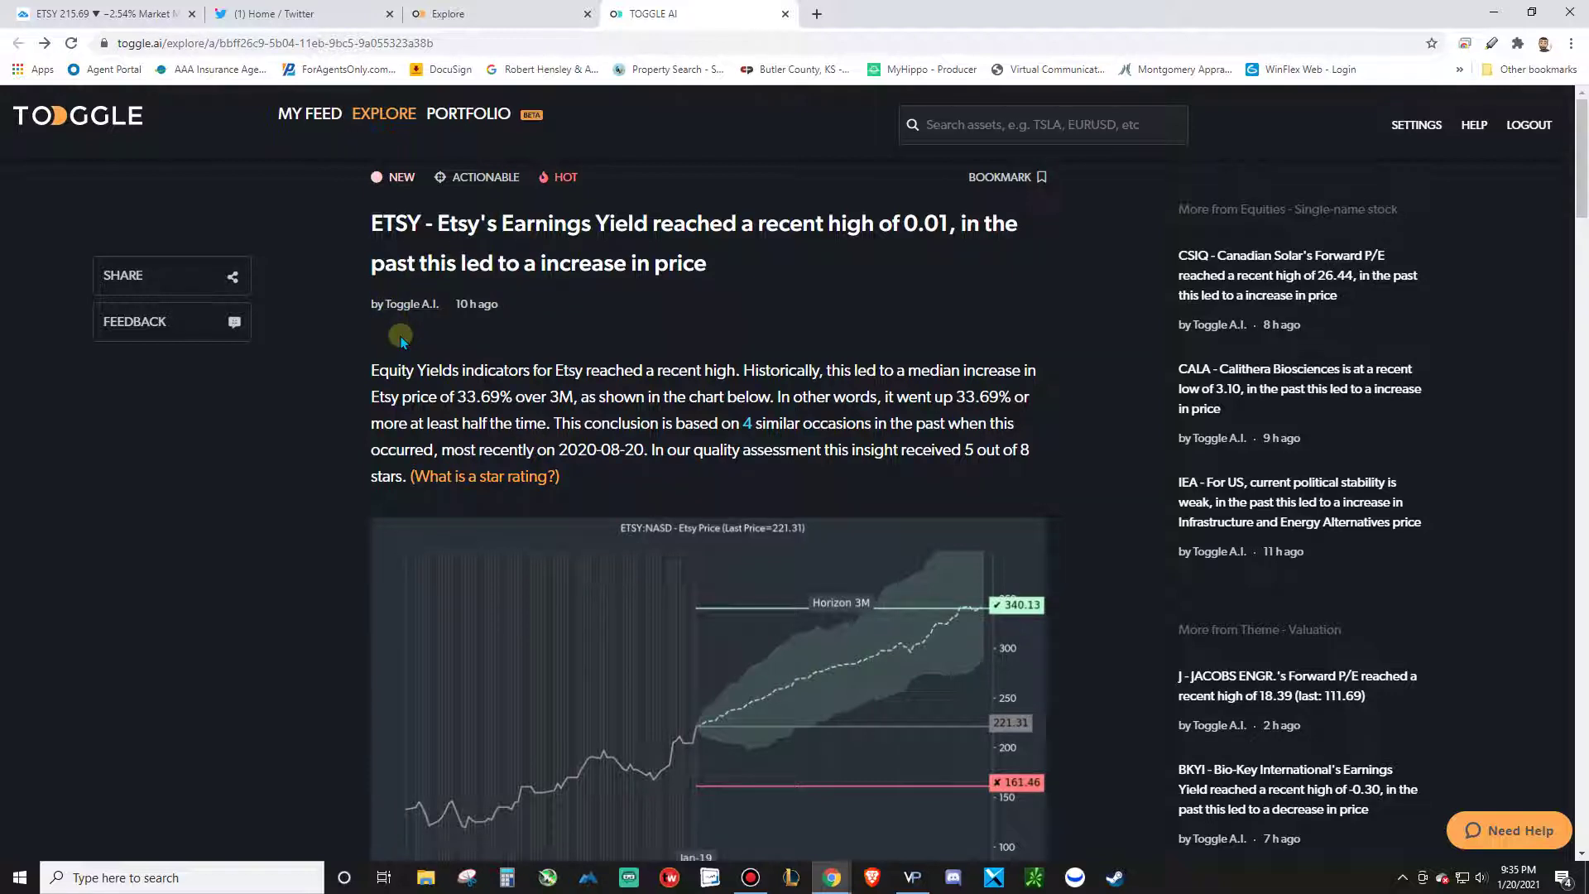
left_click(360, 115)
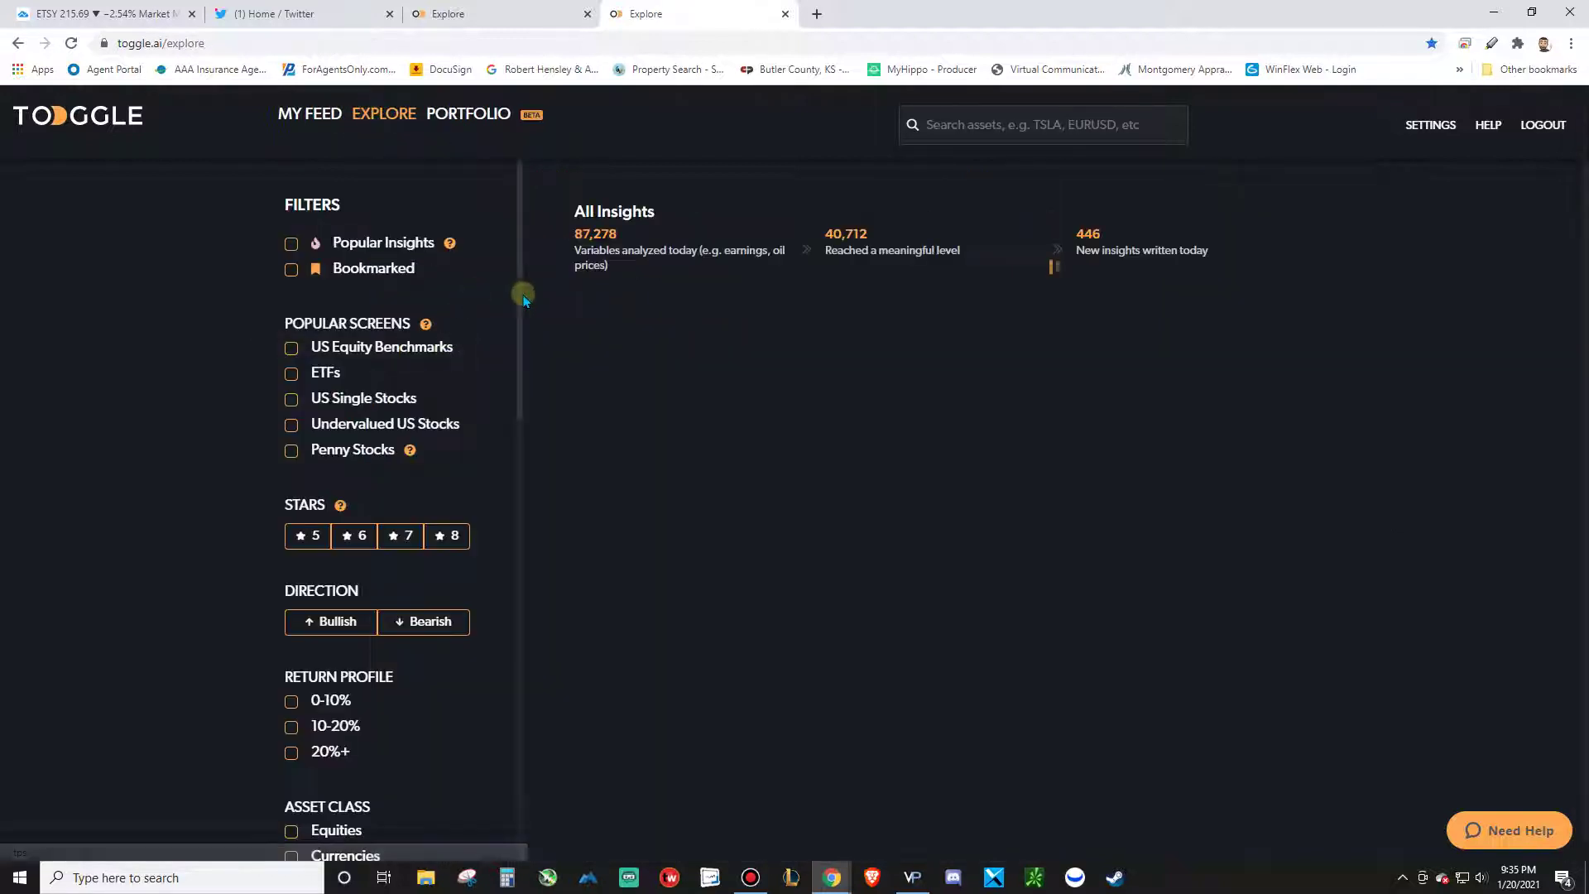
left_click(291, 450)
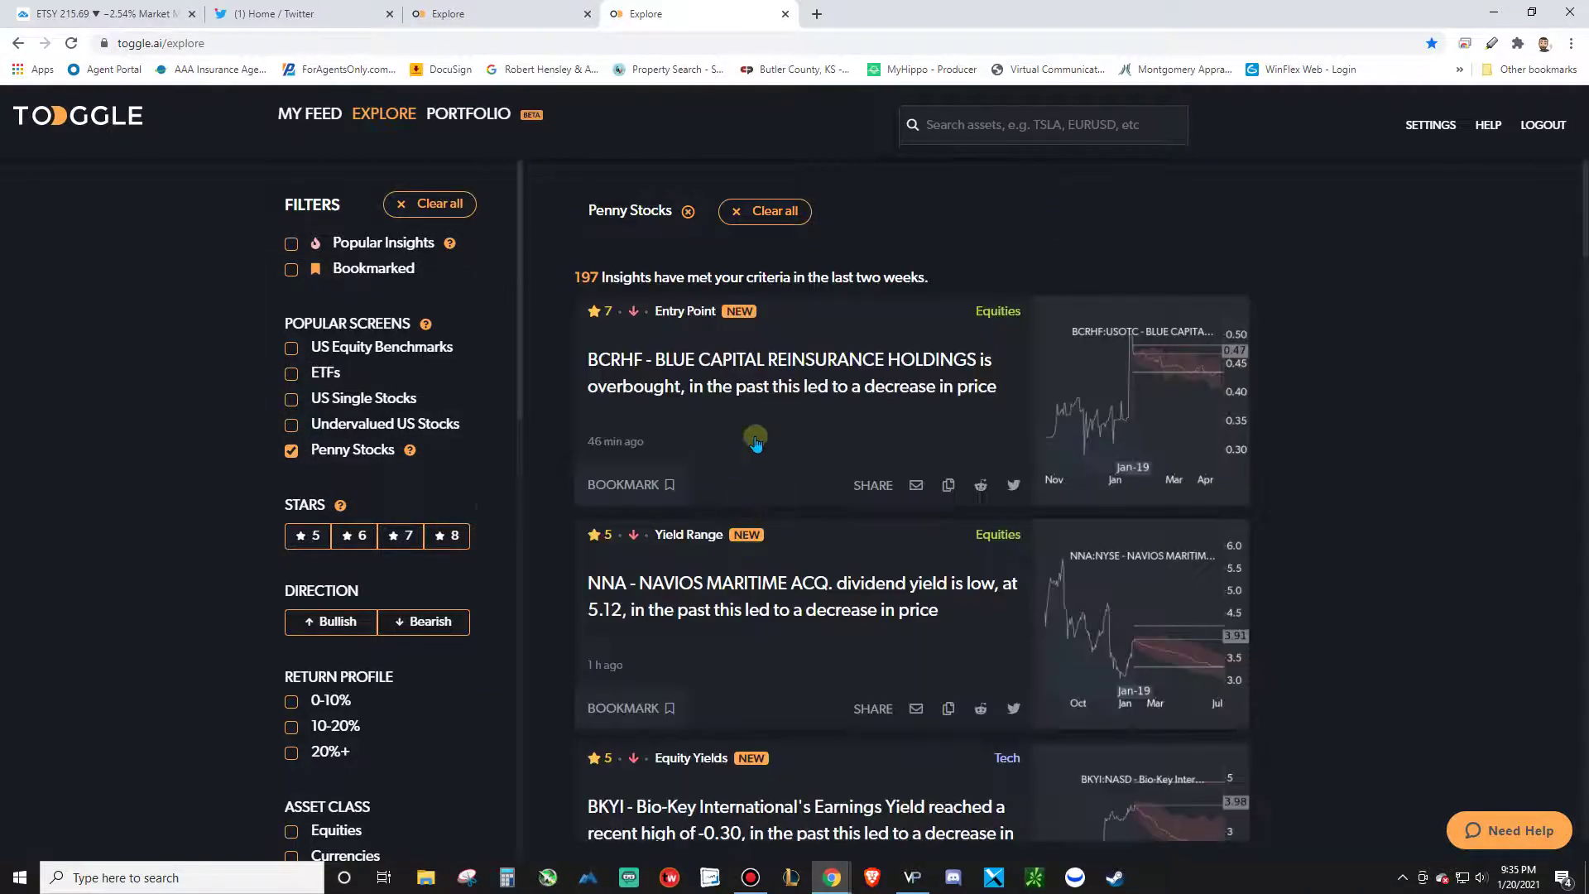
left_click(291, 450)
left_click(292, 424)
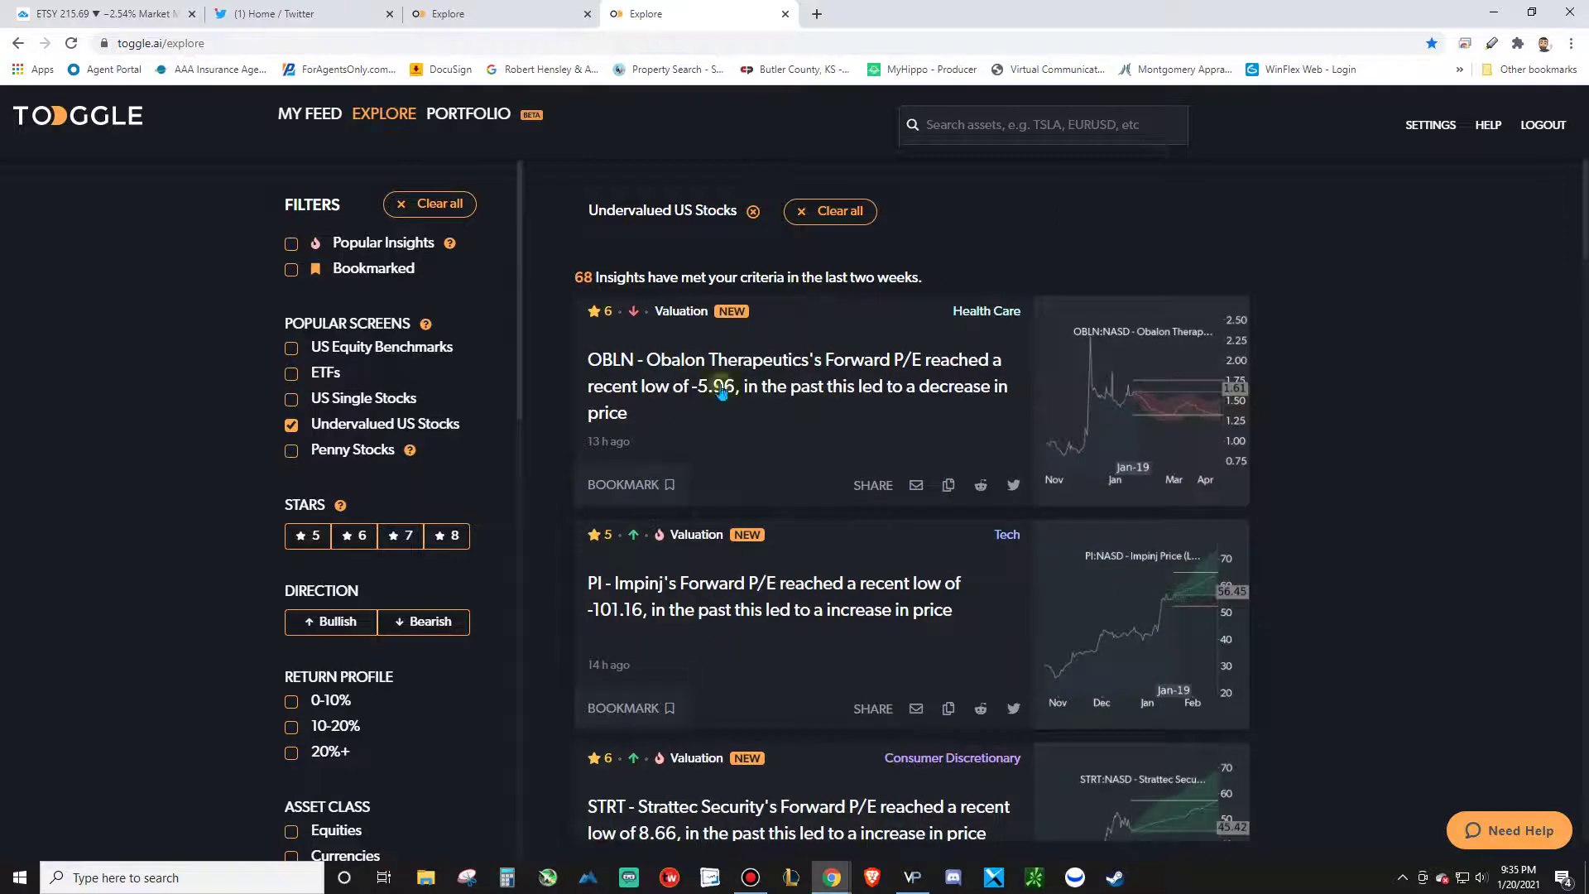
left_click(292, 424)
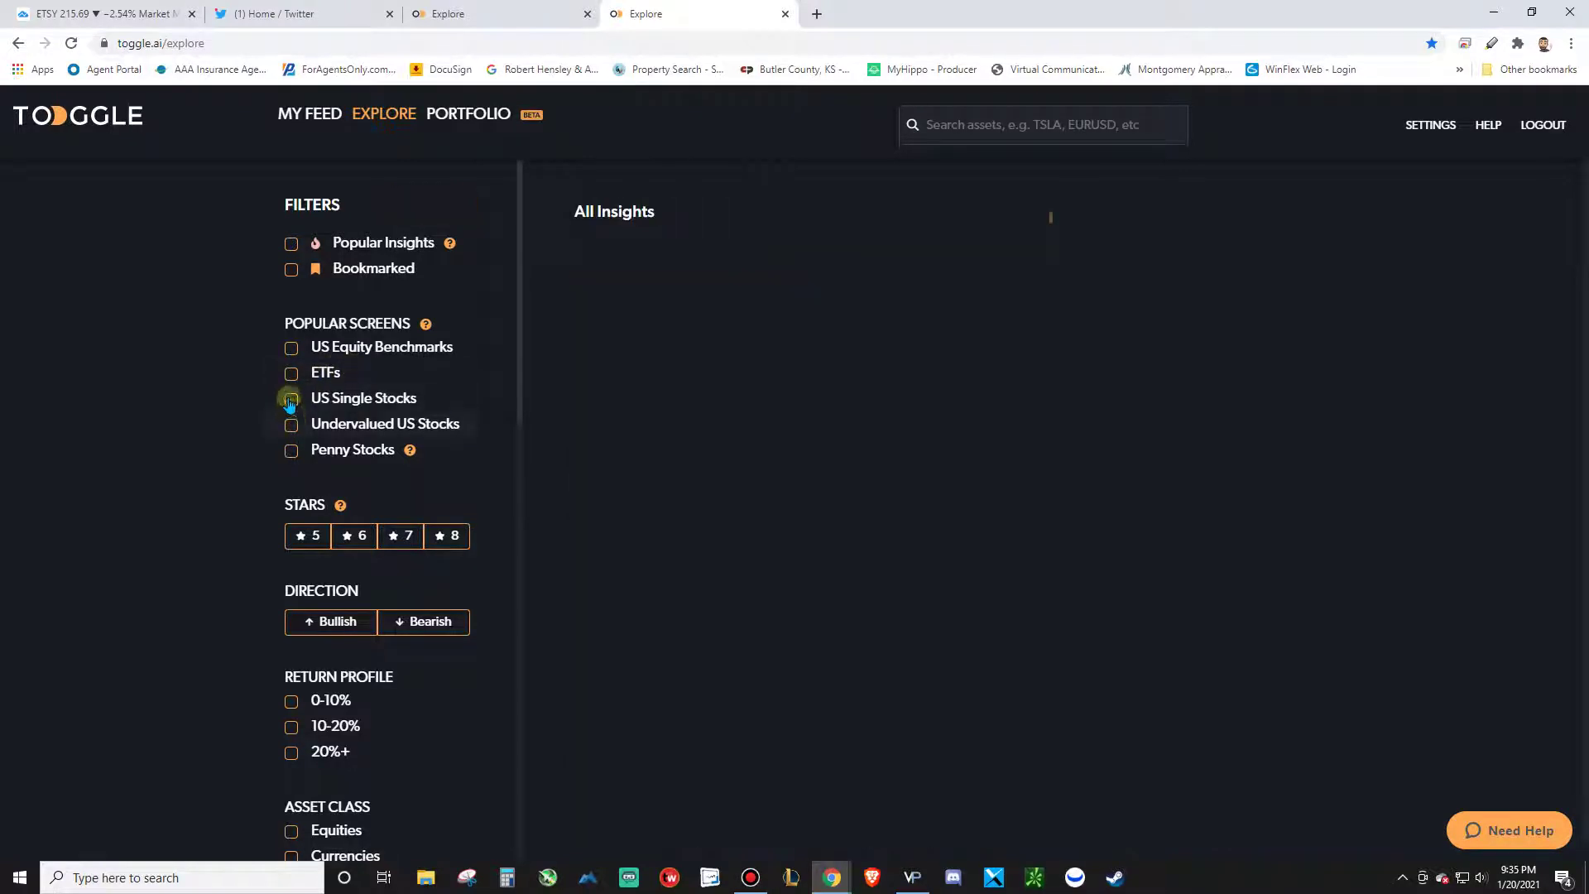
Filter insights to US Single Stocks and browse the 1136 results
left_click(290, 399)
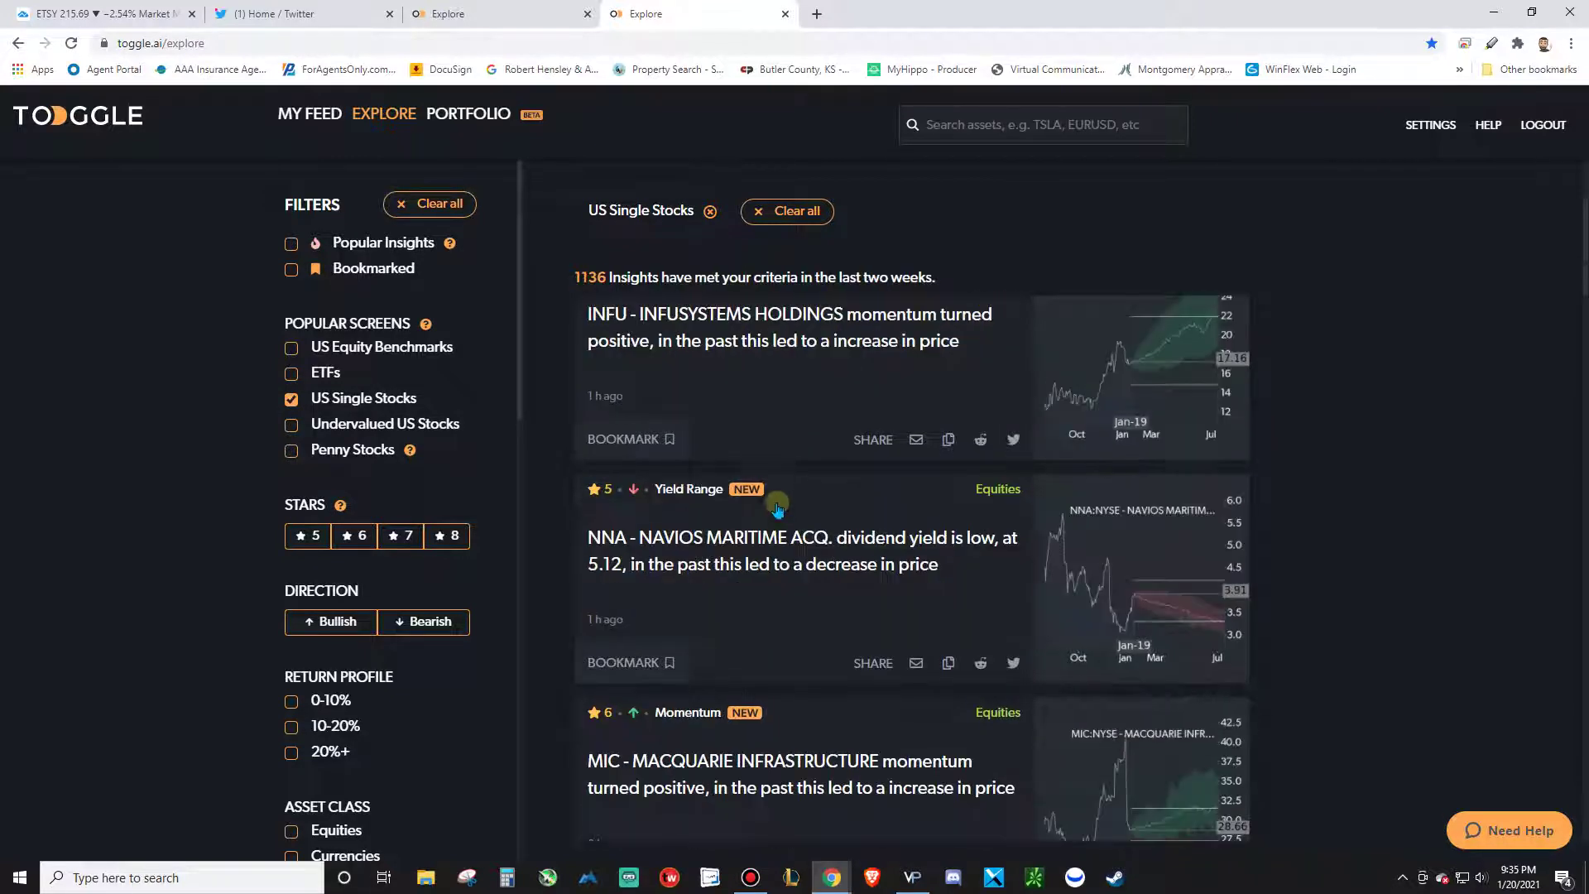
scroll(780, 513, "down", 10)
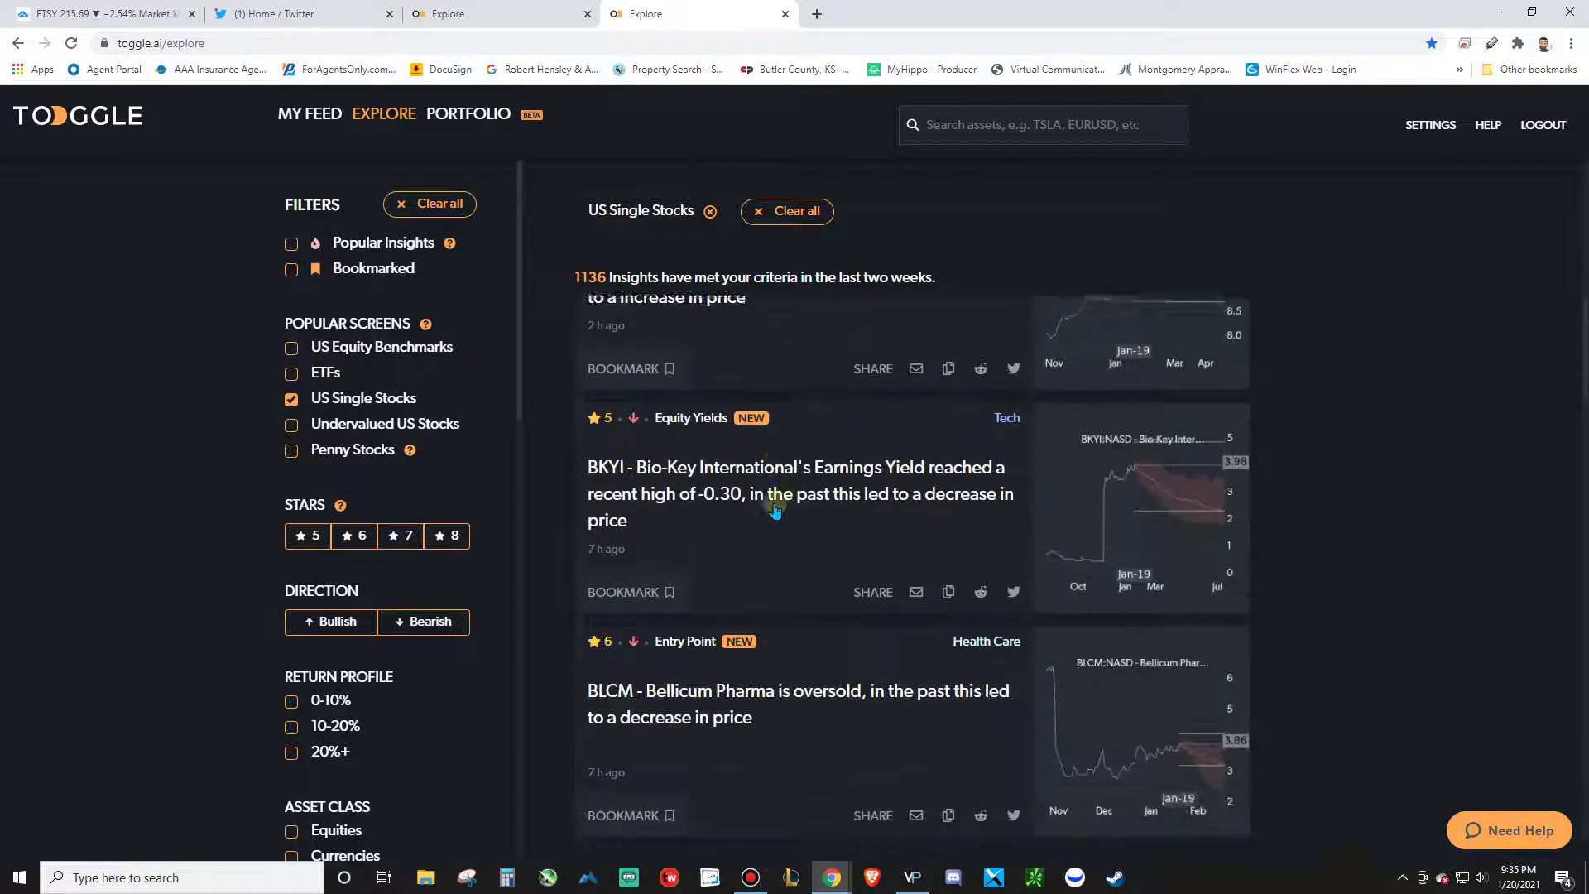
scroll(785, 546, "down", 9)
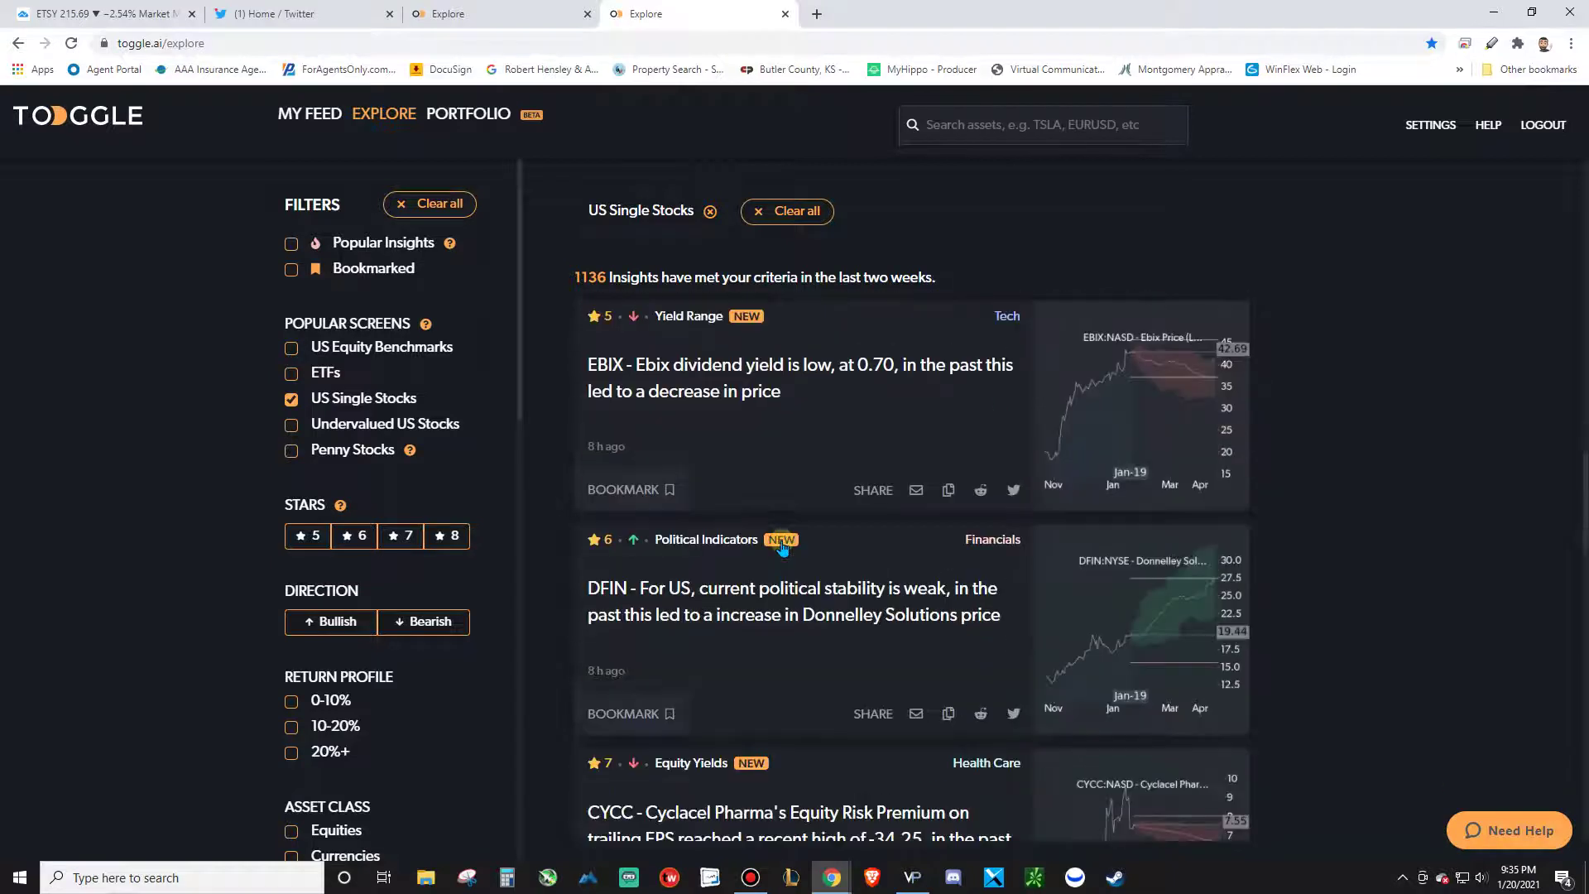
scroll(793, 653, "down", 2)
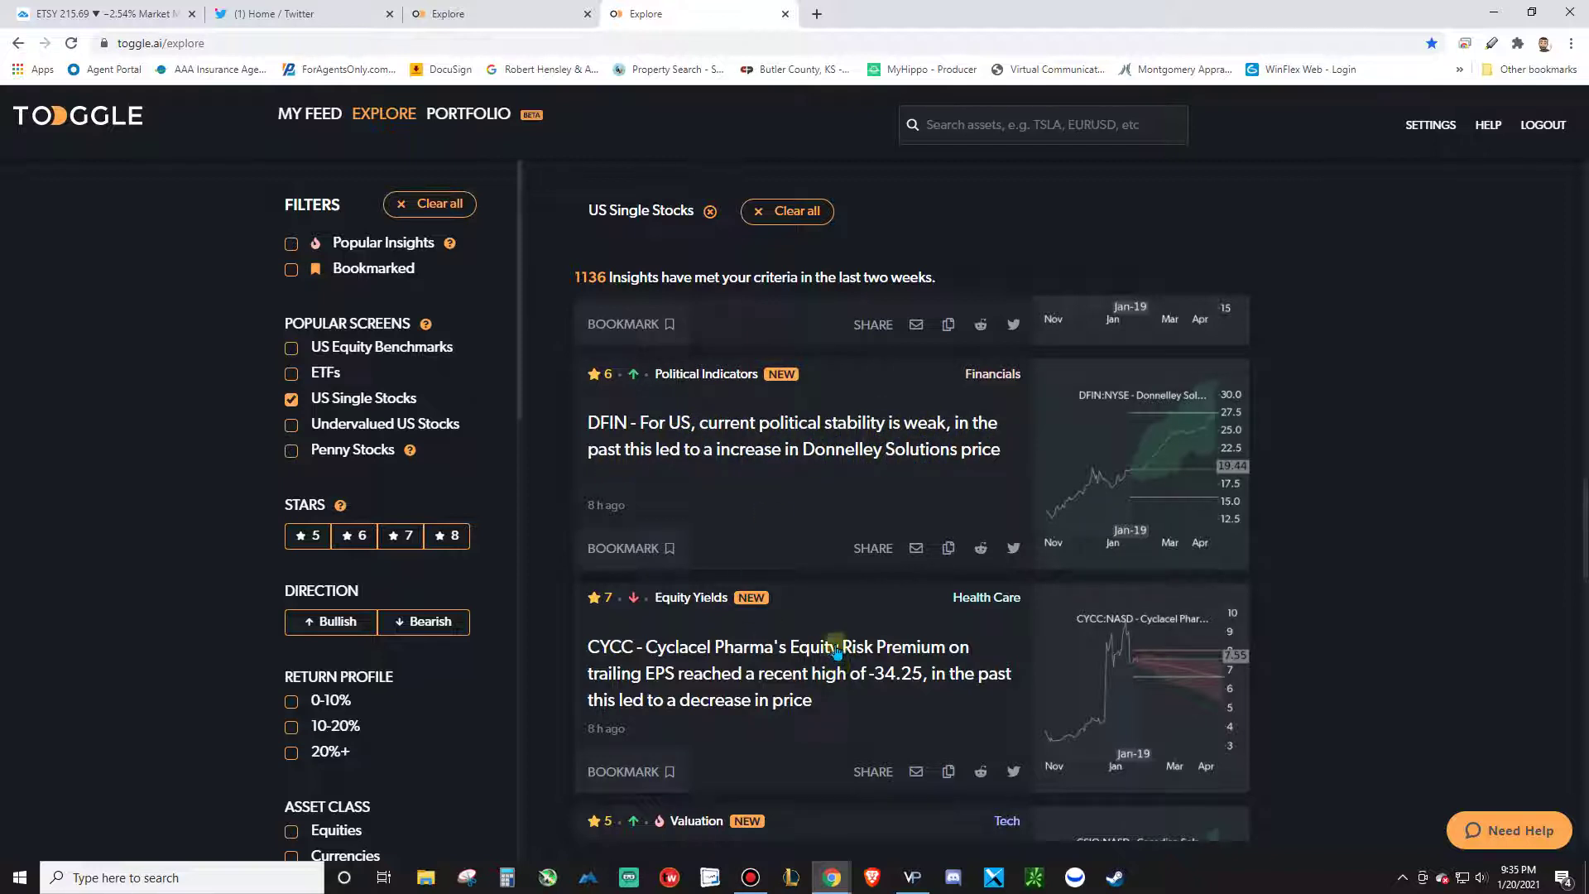
scroll(826, 608, "down", 2)
scroll(824, 608, "down", 2)
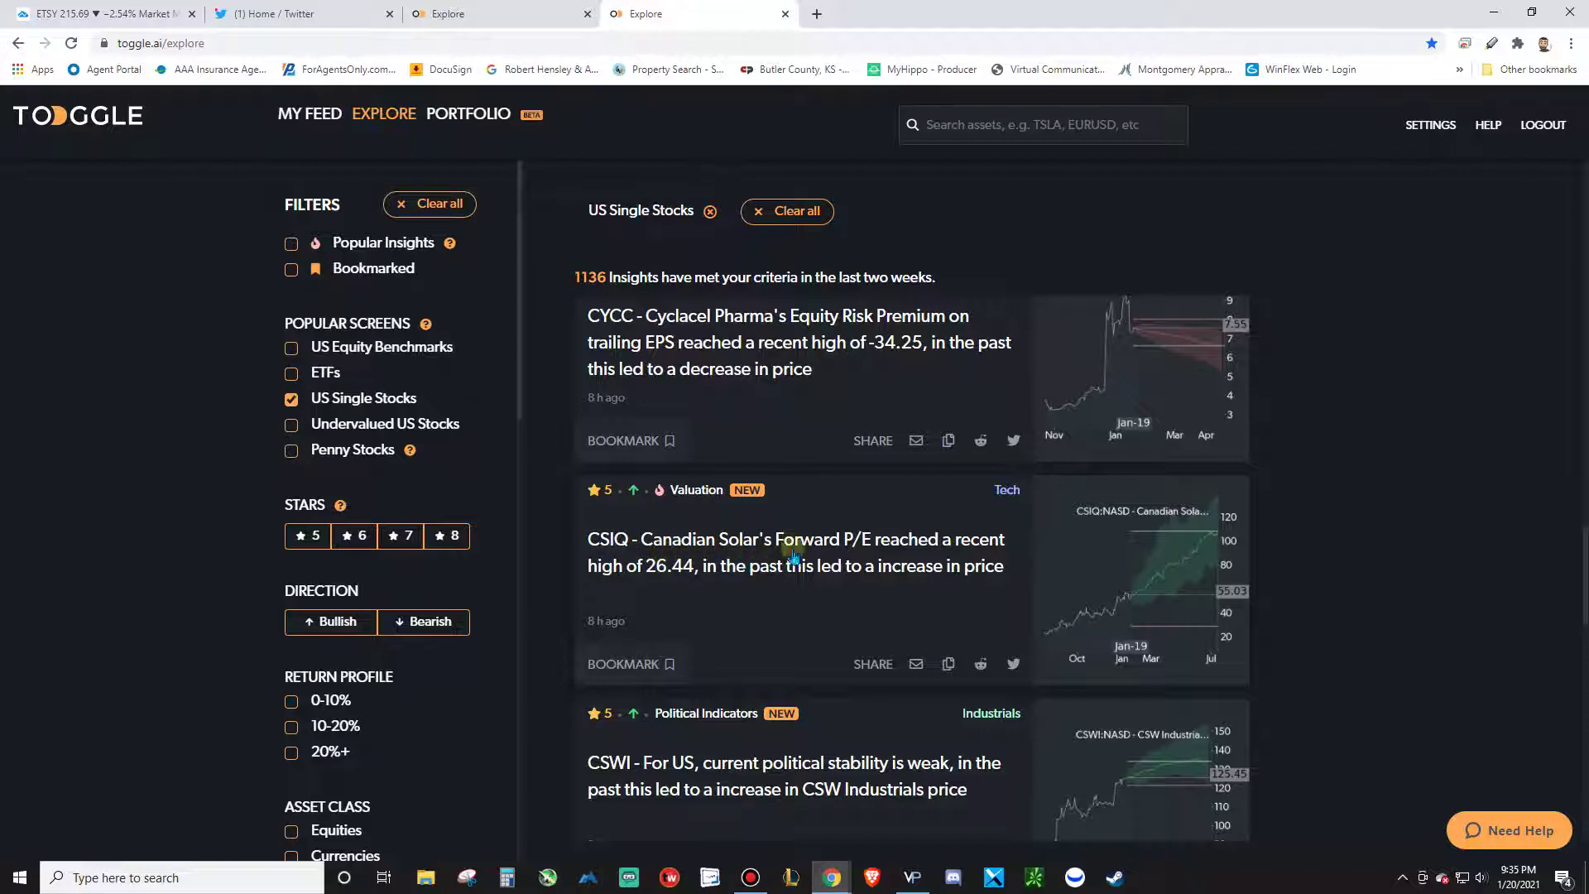
Open the Canadian Solar CSIQ article and note its 73.53% median increase
left_click(770, 551)
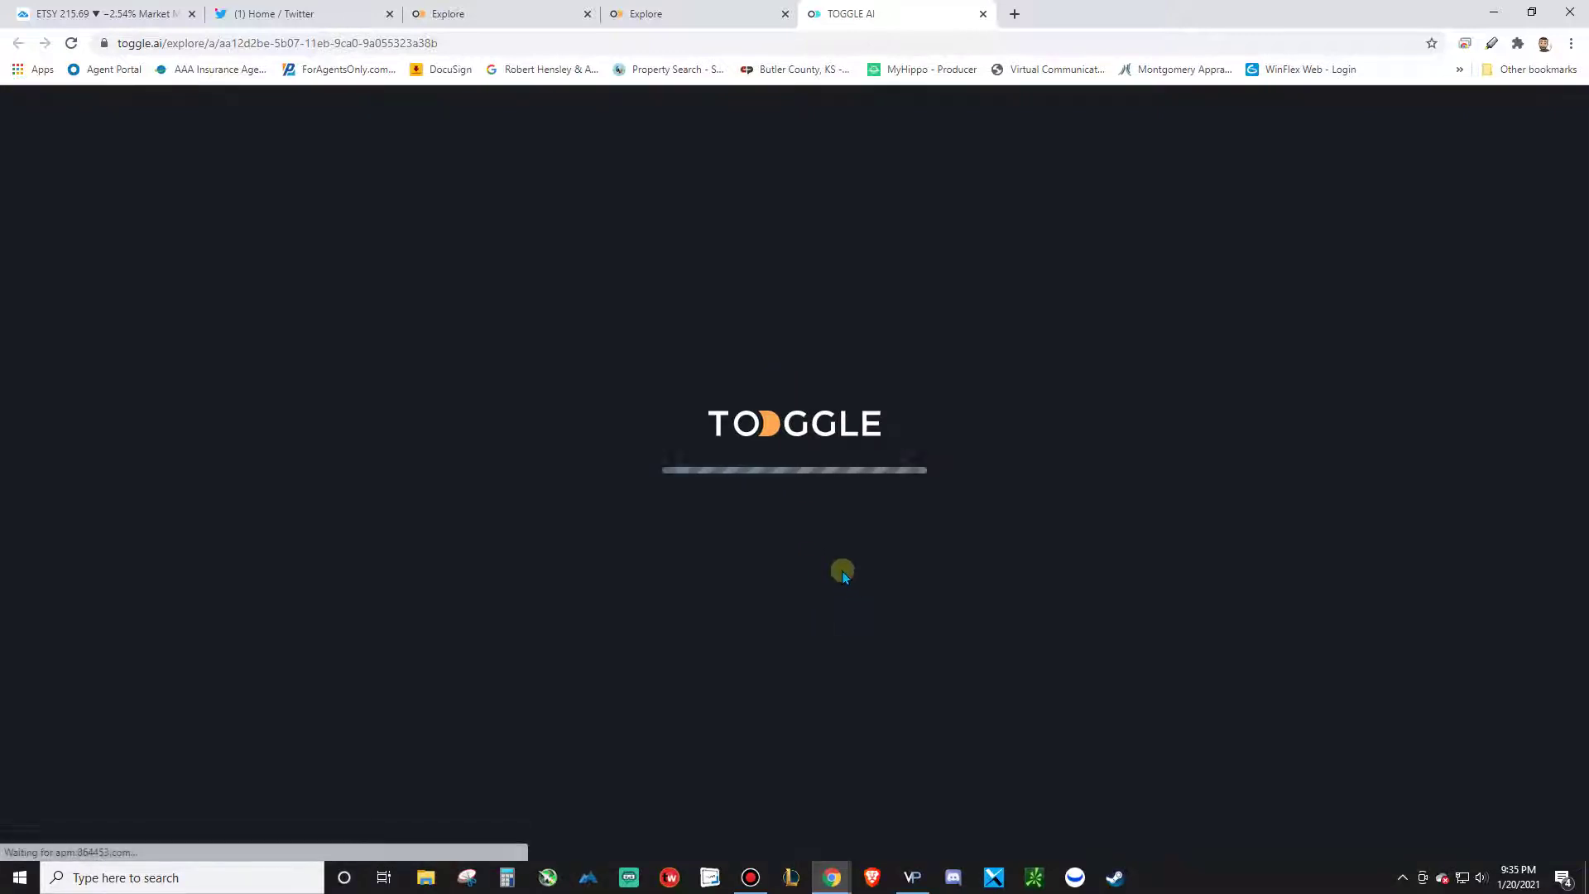
scroll(673, 504, "down", 2)
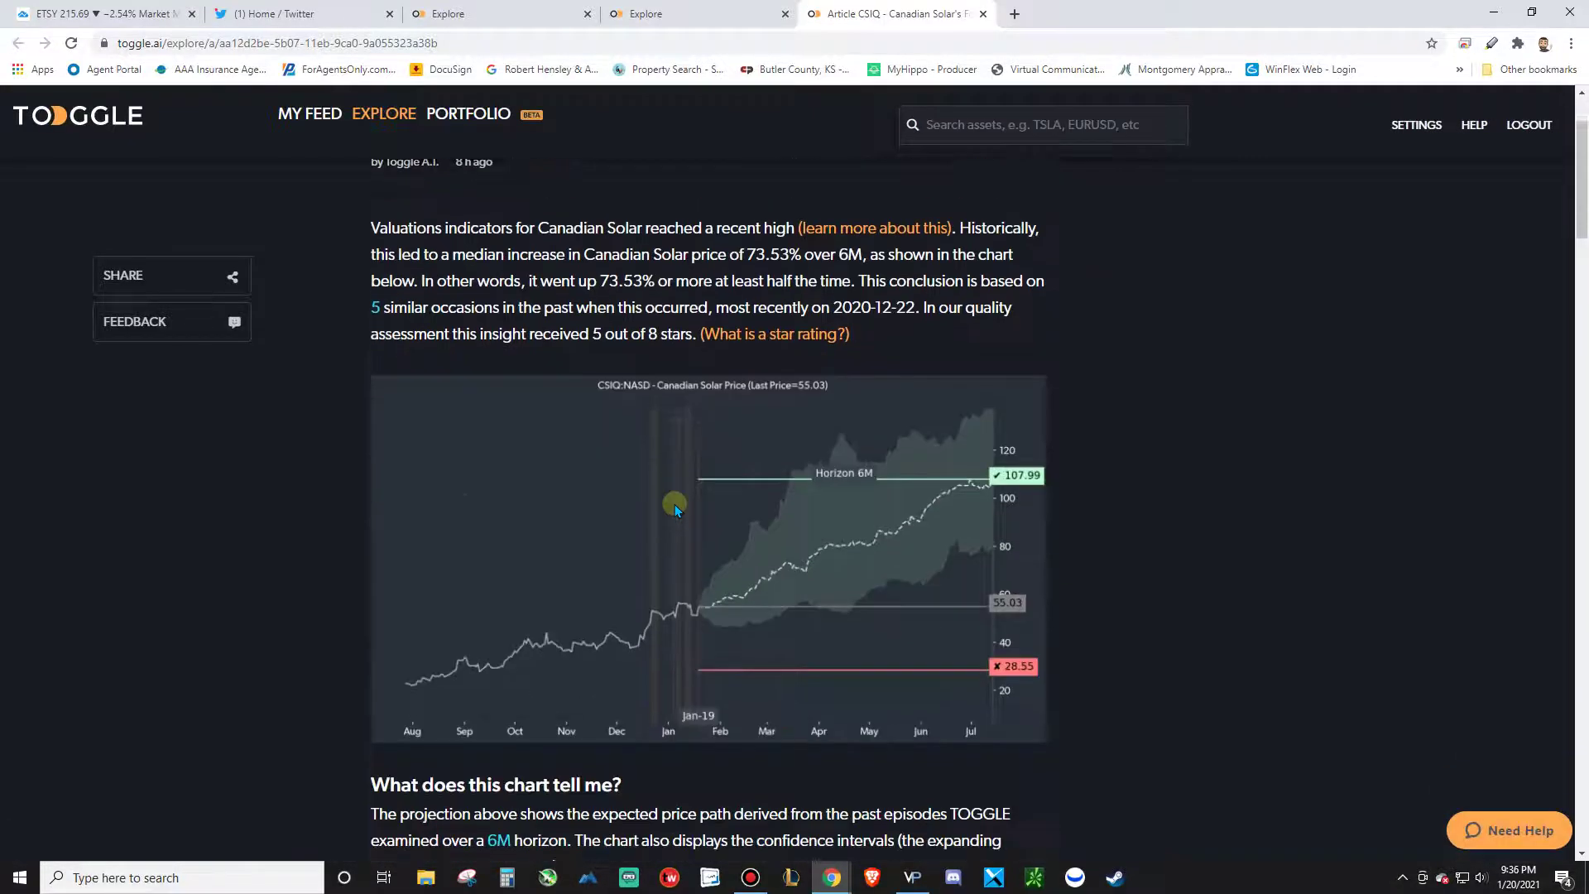
scroll(440, 290, "up", 1)
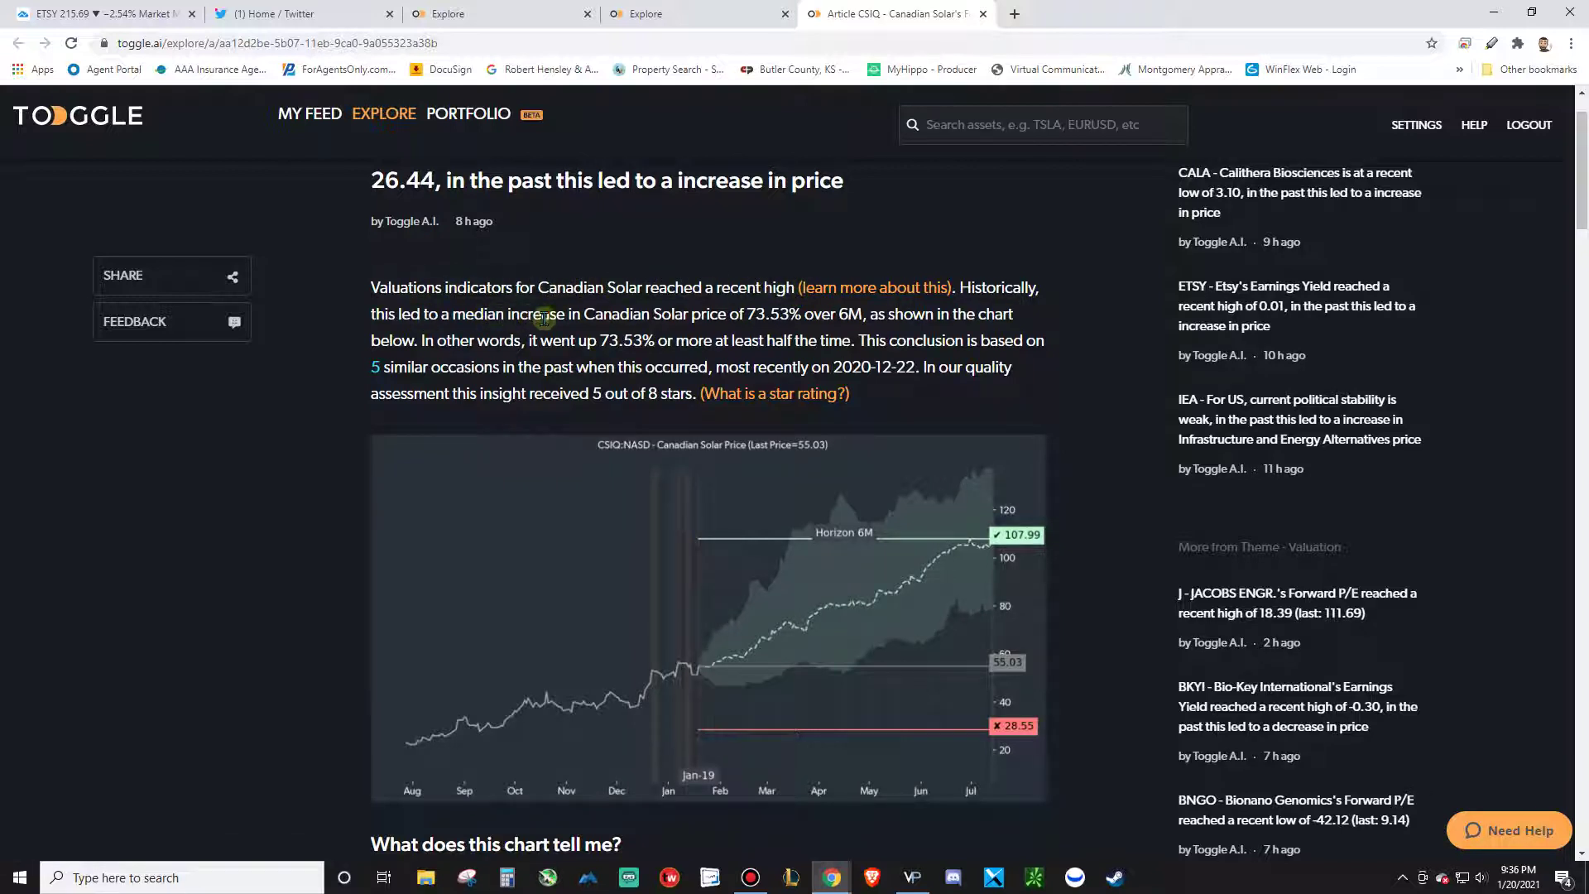
left_click_drag(741, 322, 831, 319)
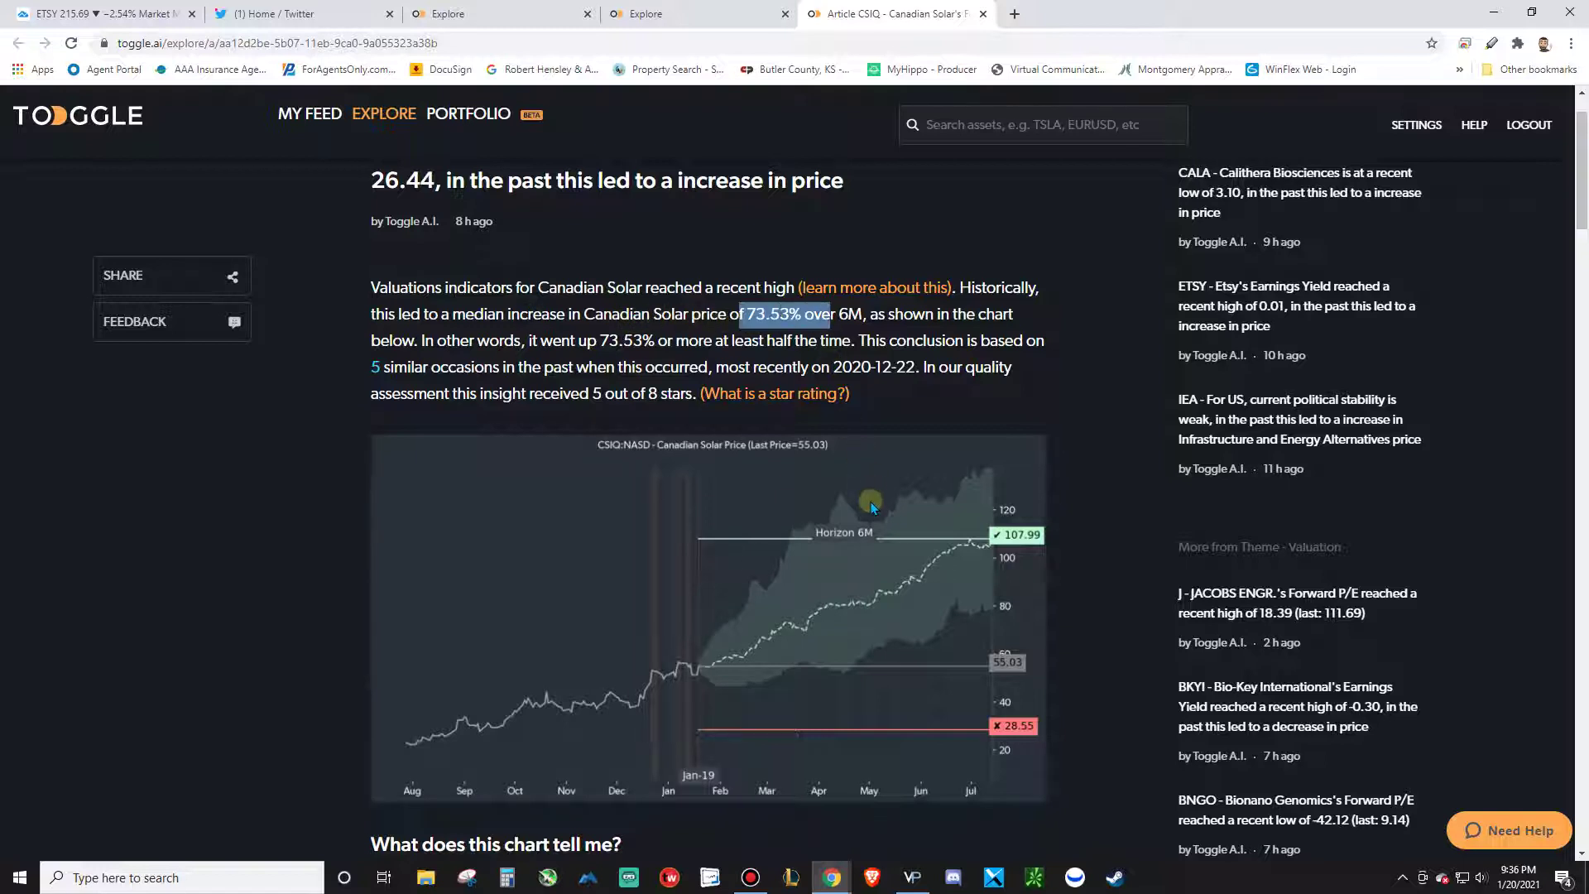
left_click(892, 418)
Read the rest of the CSIQ article and close its tab
scroll(871, 535, "down", 3)
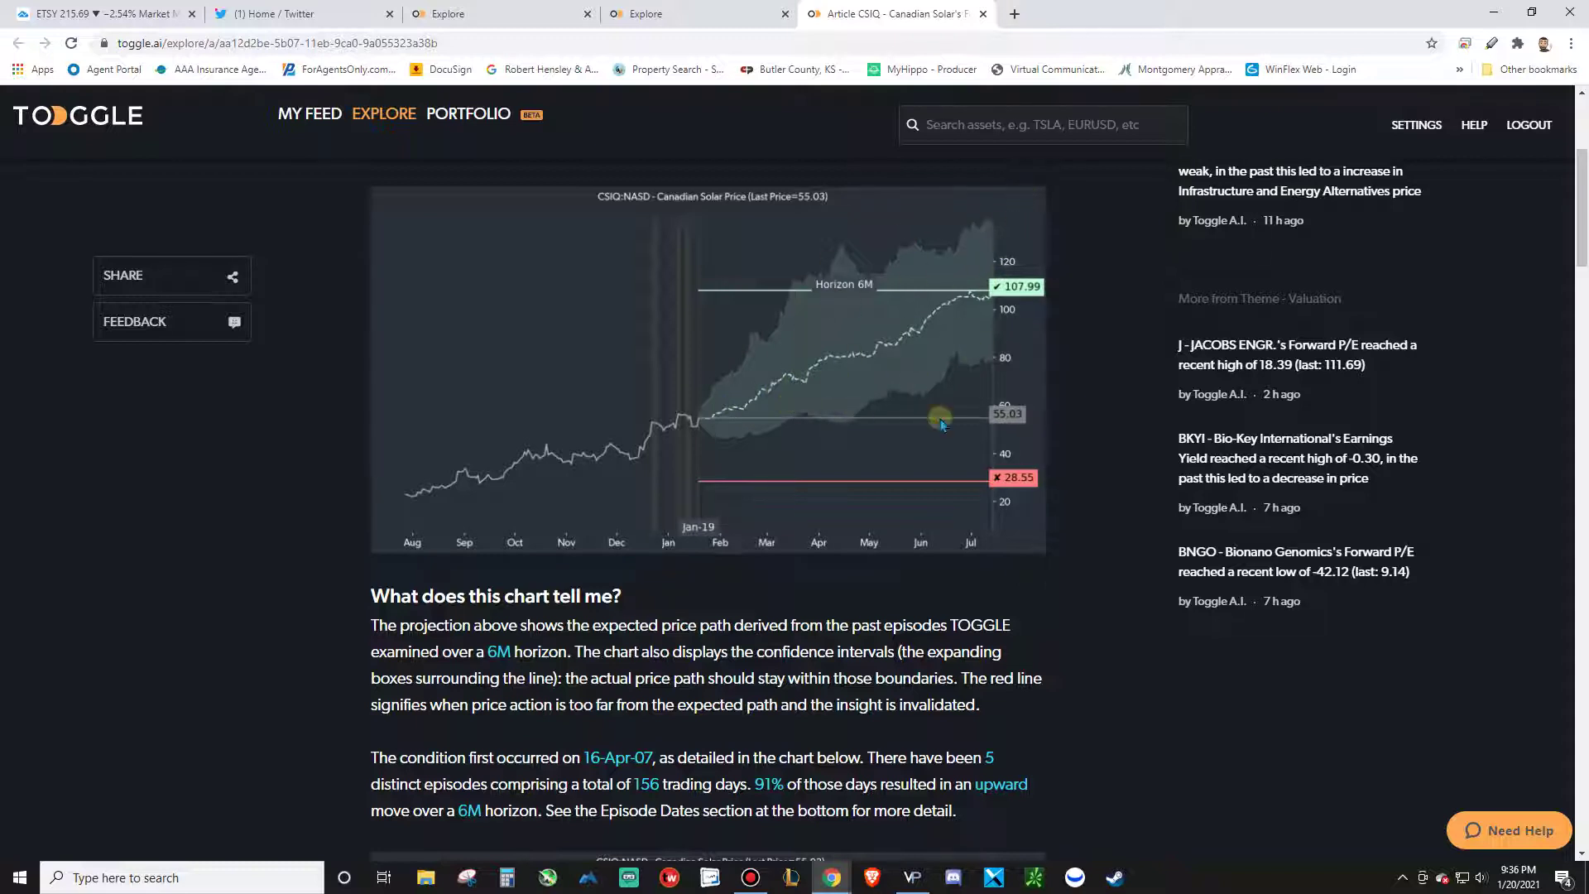
scroll(674, 620, "down", 4)
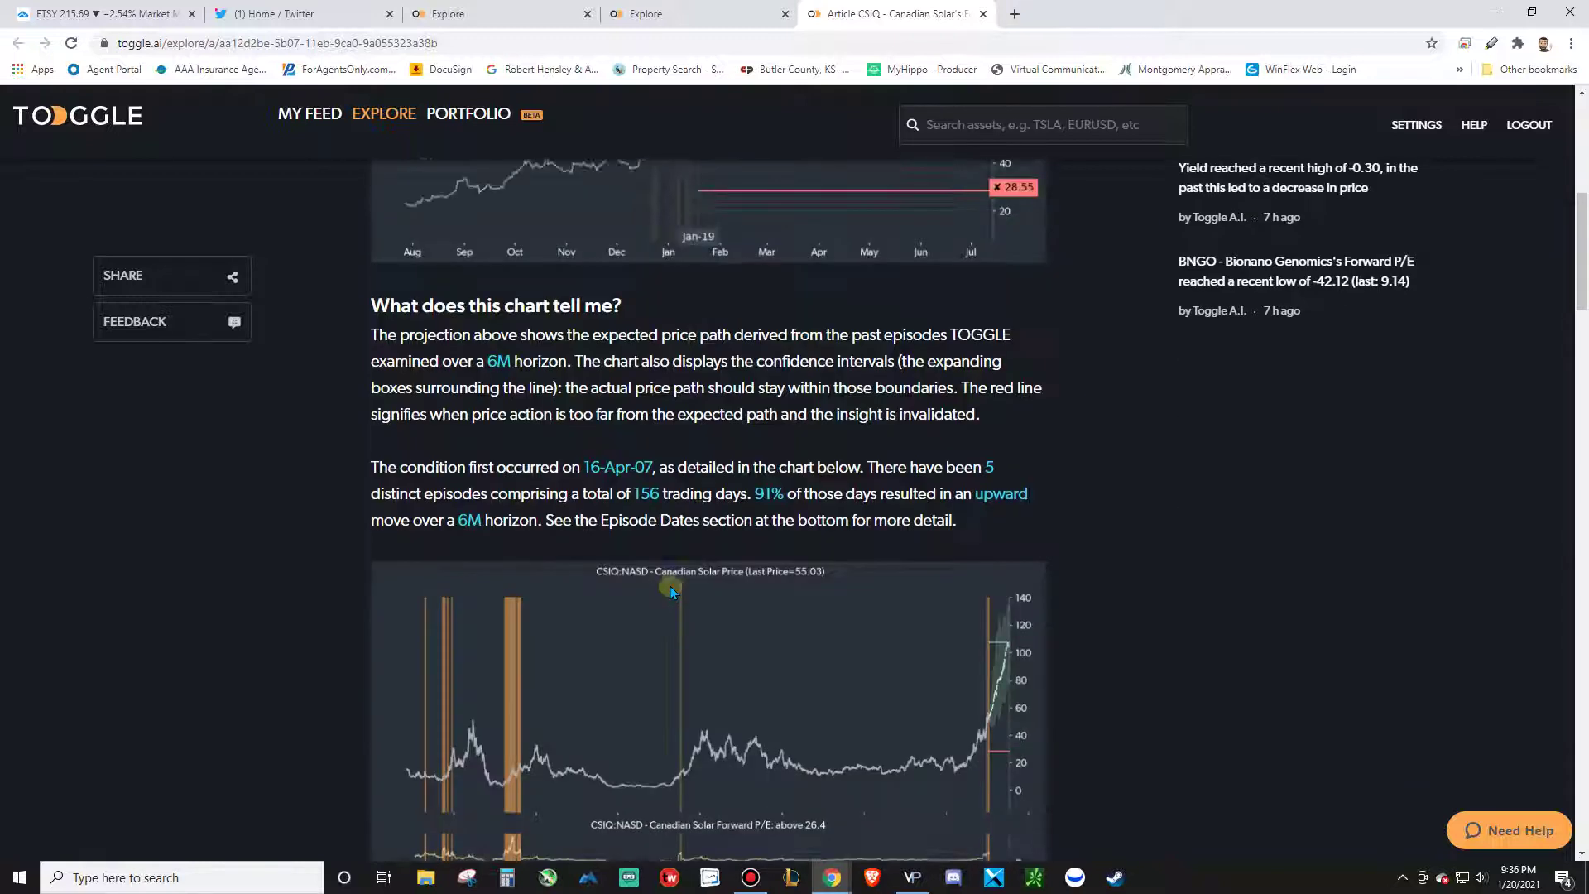
scroll(671, 584, "down", 3)
scroll(629, 389, "up", 10)
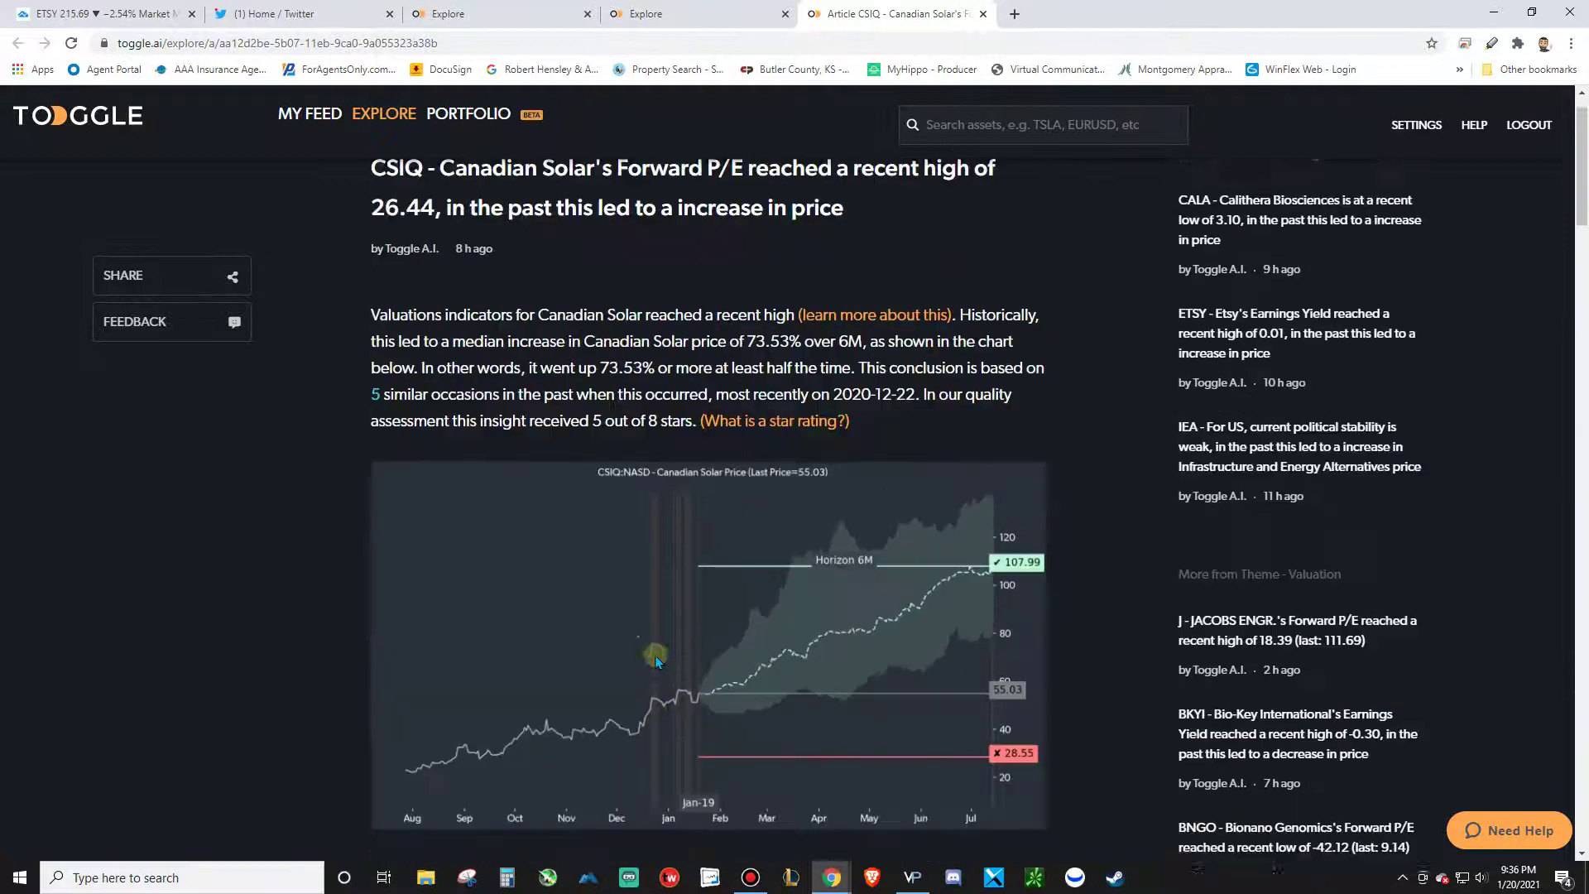
left_click(982, 13)
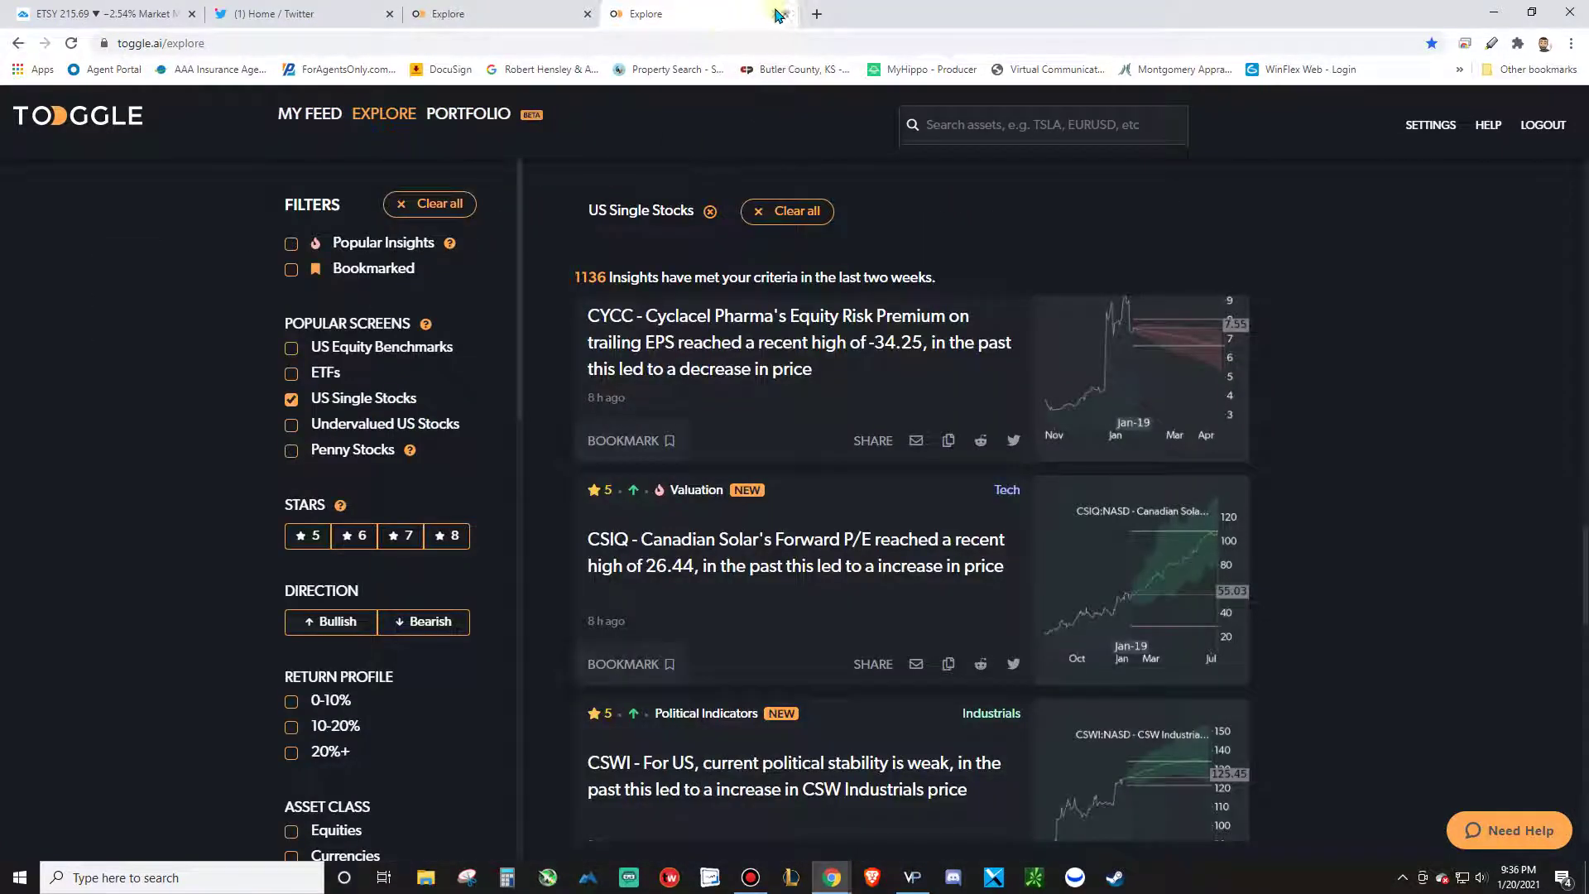
Close the extra Explore tab and load the Tickeron pricing page
left_click(785, 13)
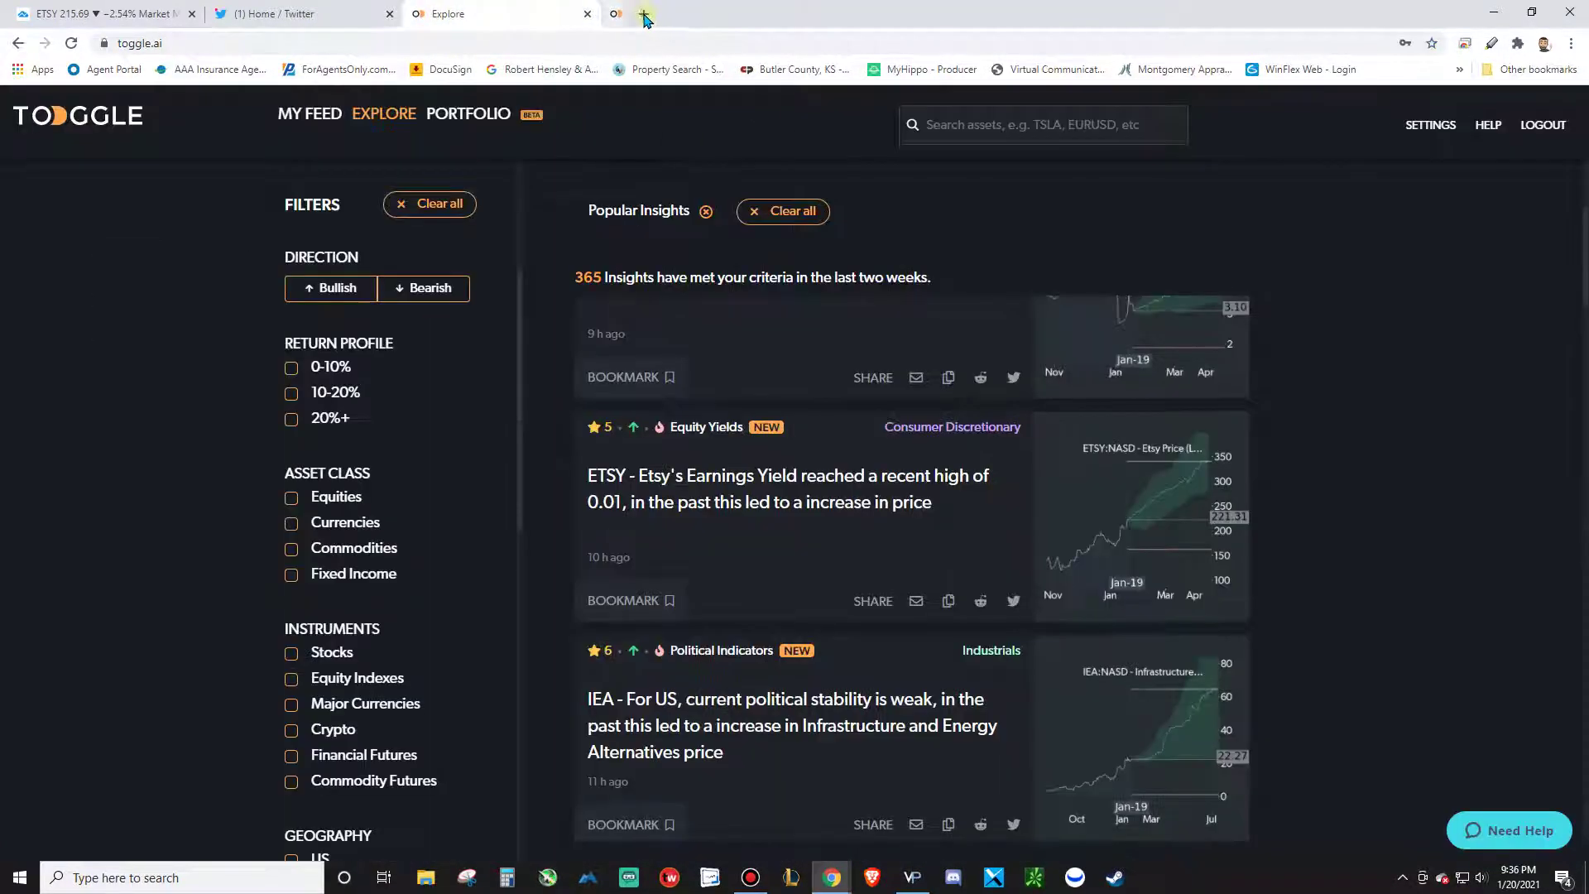
left_click(511, 42)
type("tickeron")
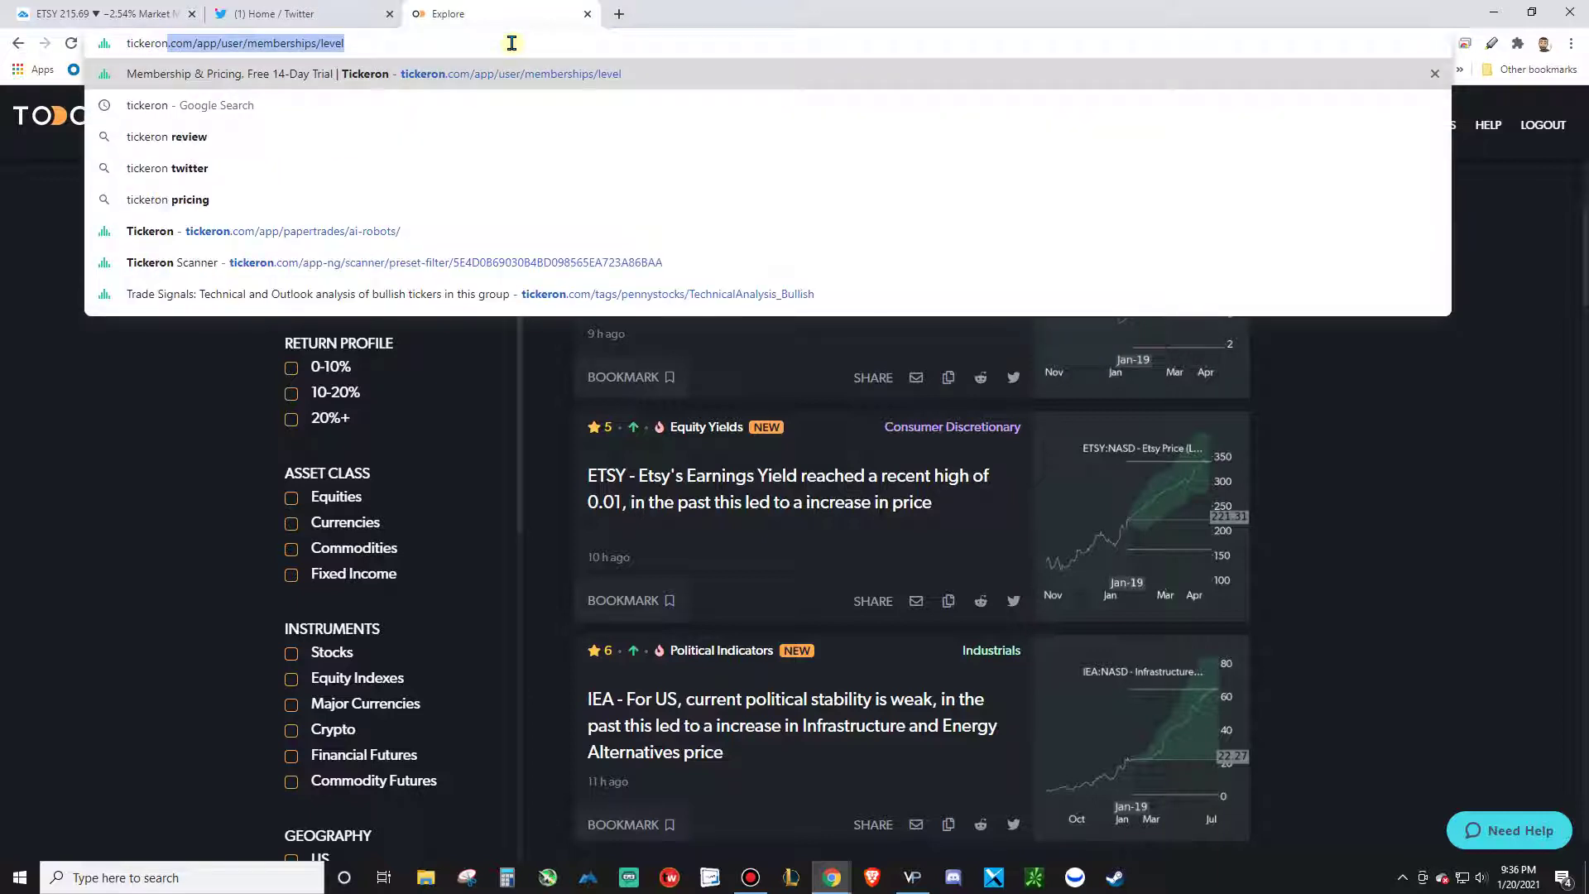
key("Return")
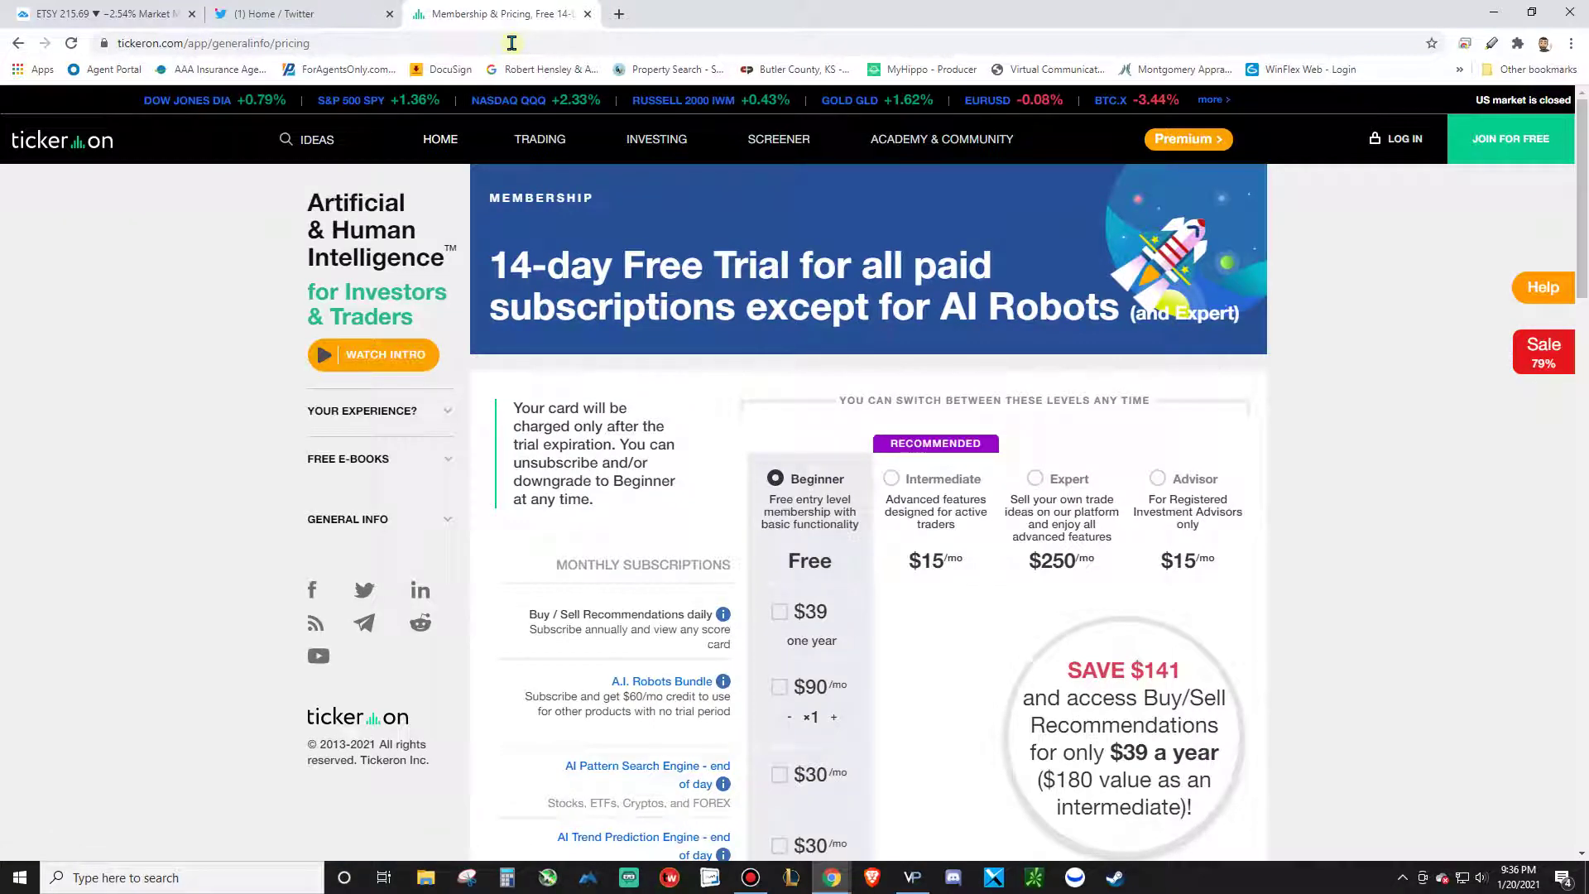
mouse_move(312, 147)
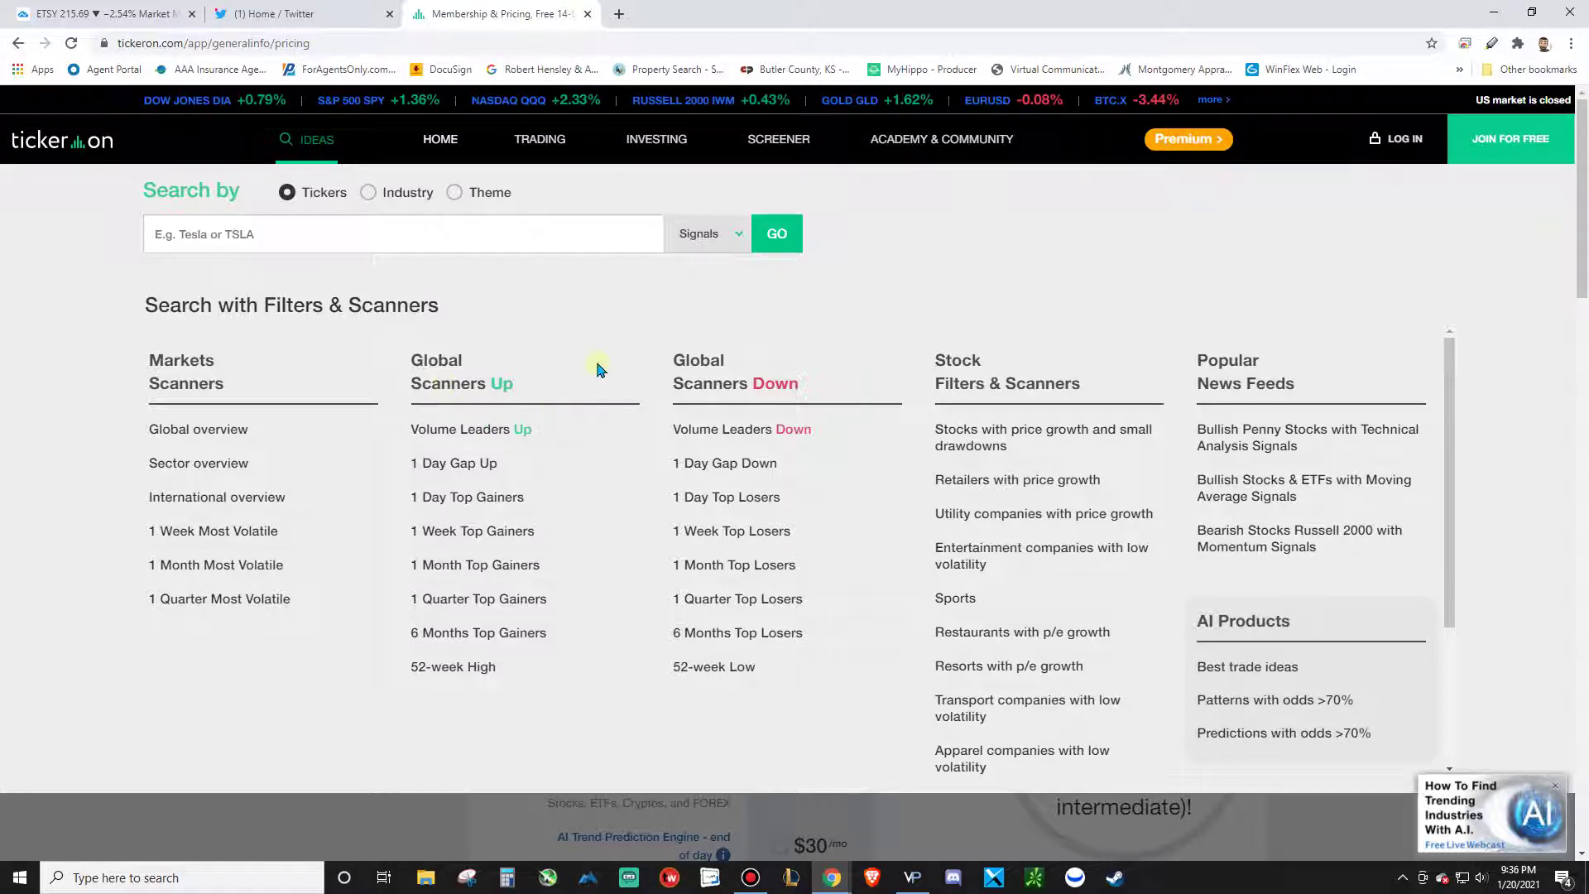
Log in to Tickeron with a Google account
left_click(1490, 139)
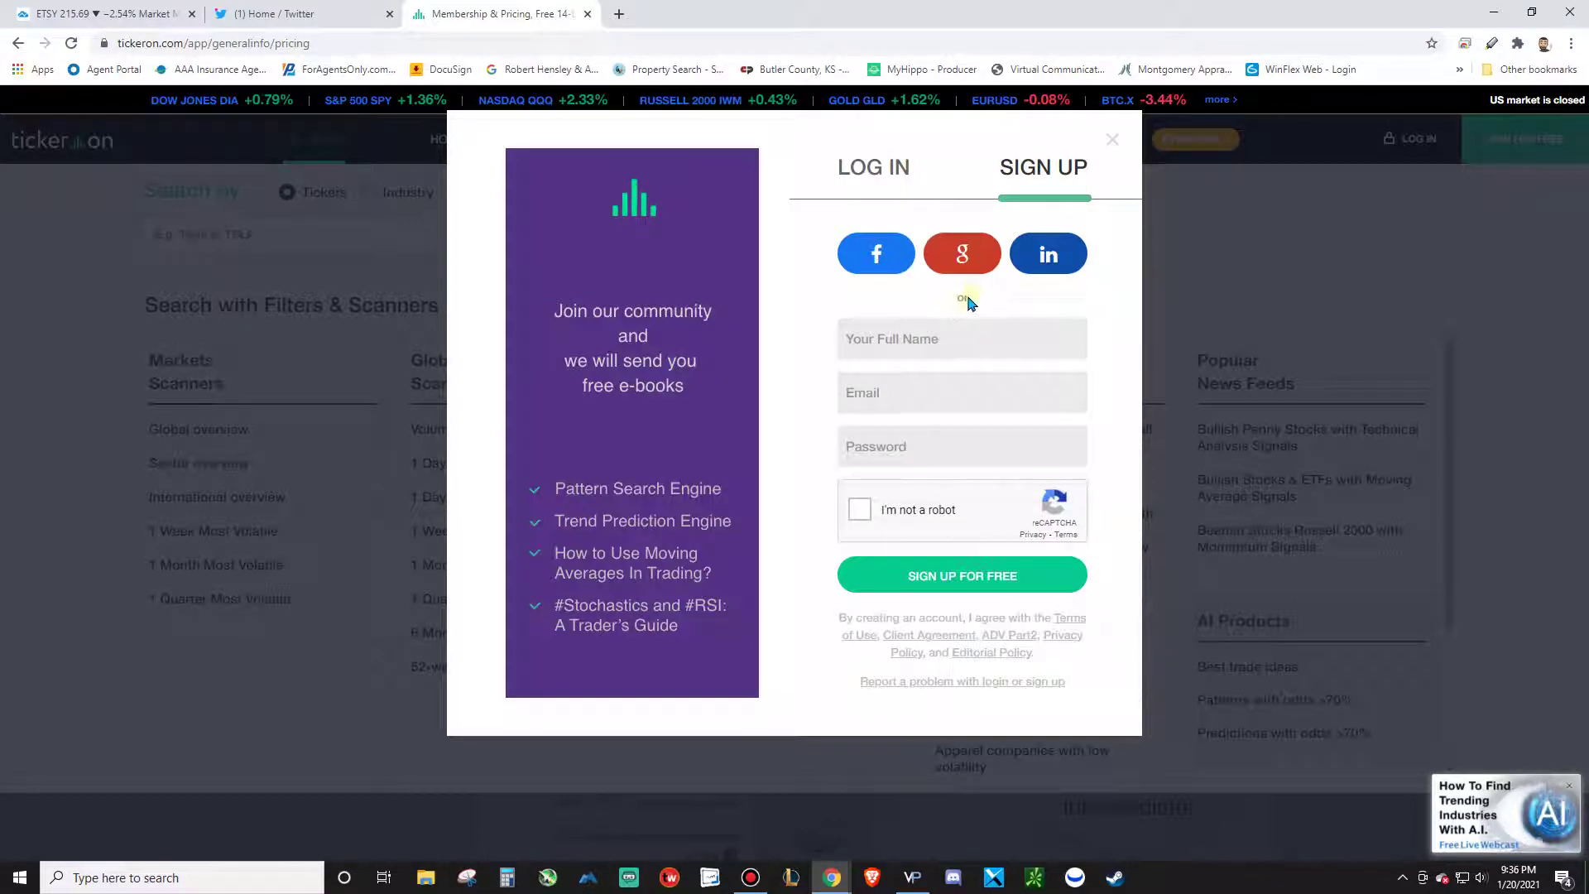
left_click(1116, 142)
left_click(1391, 141)
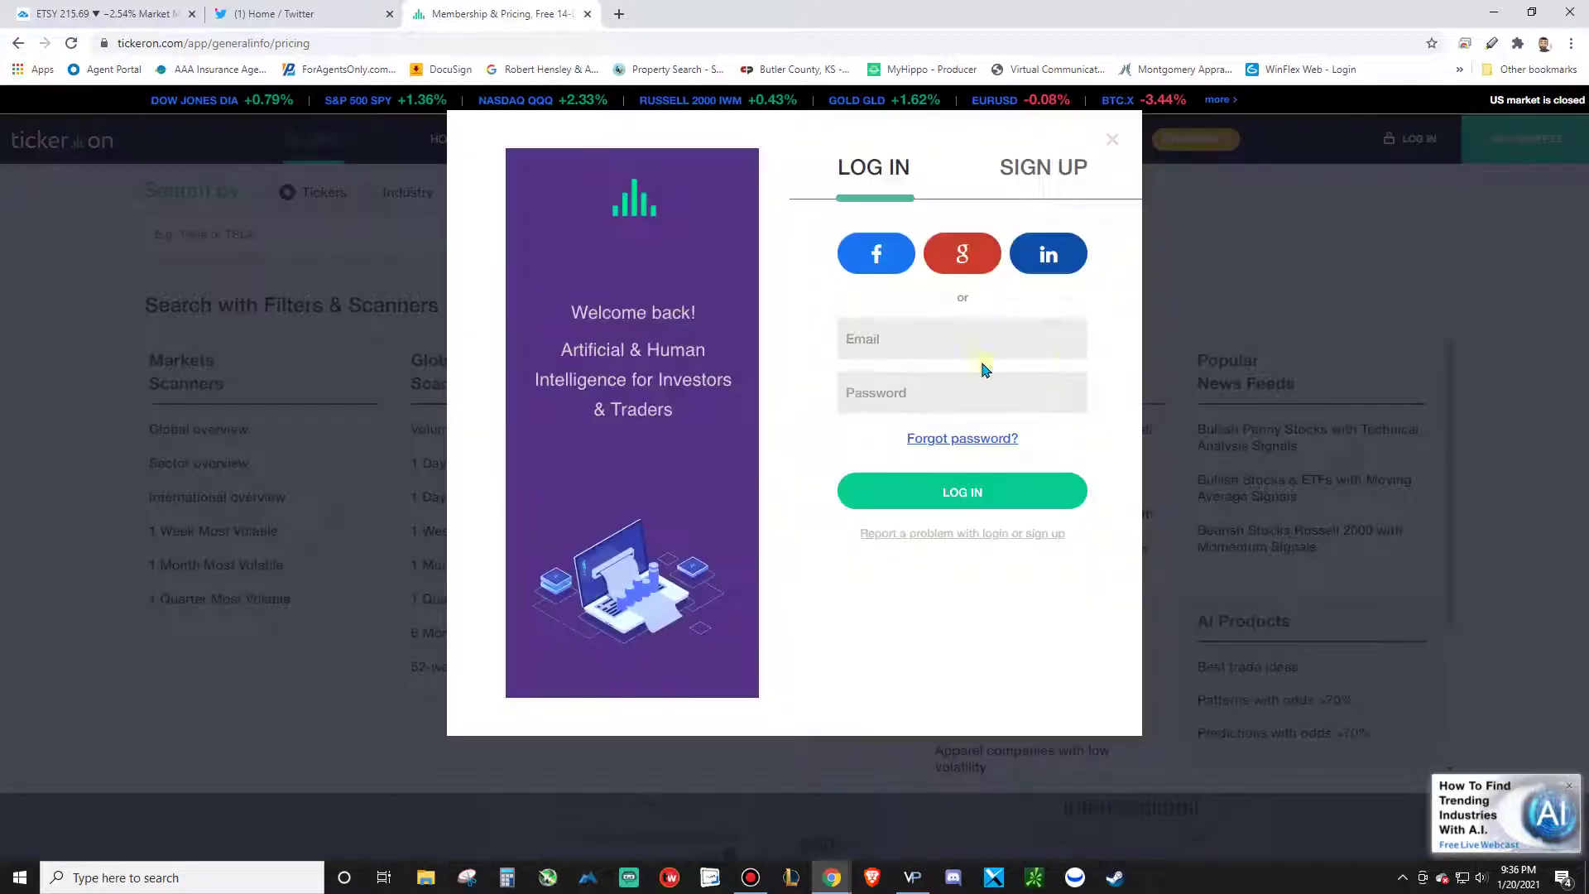
left_click(950, 251)
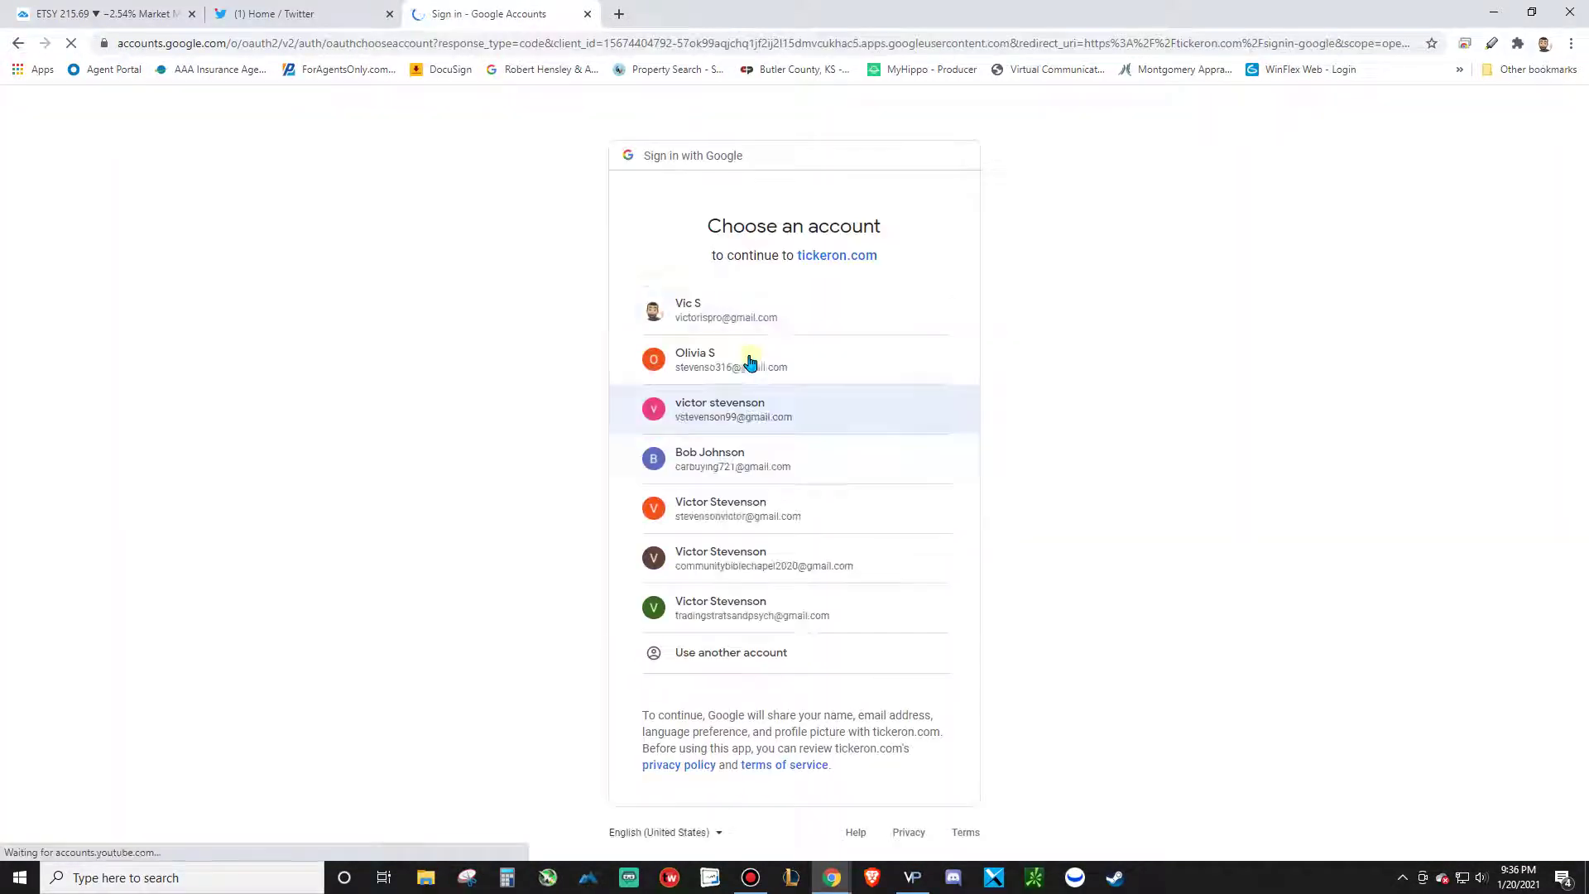
left_click(728, 311)
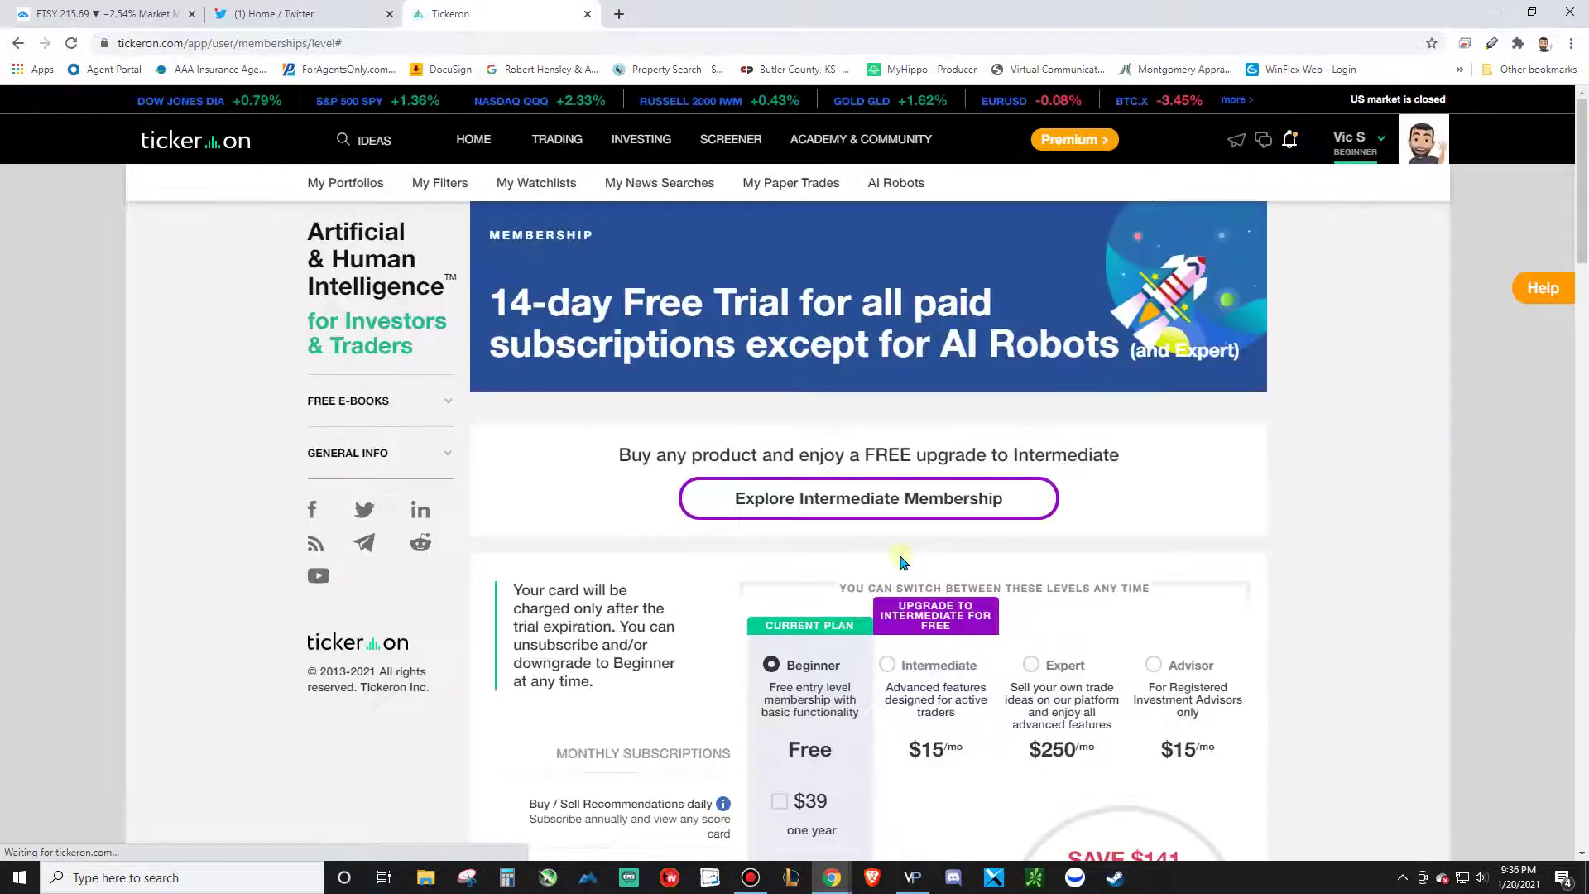
Browse the Monthly Subscriptions price list, then open the AI Pattern Search Engine overview
scroll(691, 497, "down", 5)
scroll(700, 548, "down", 1)
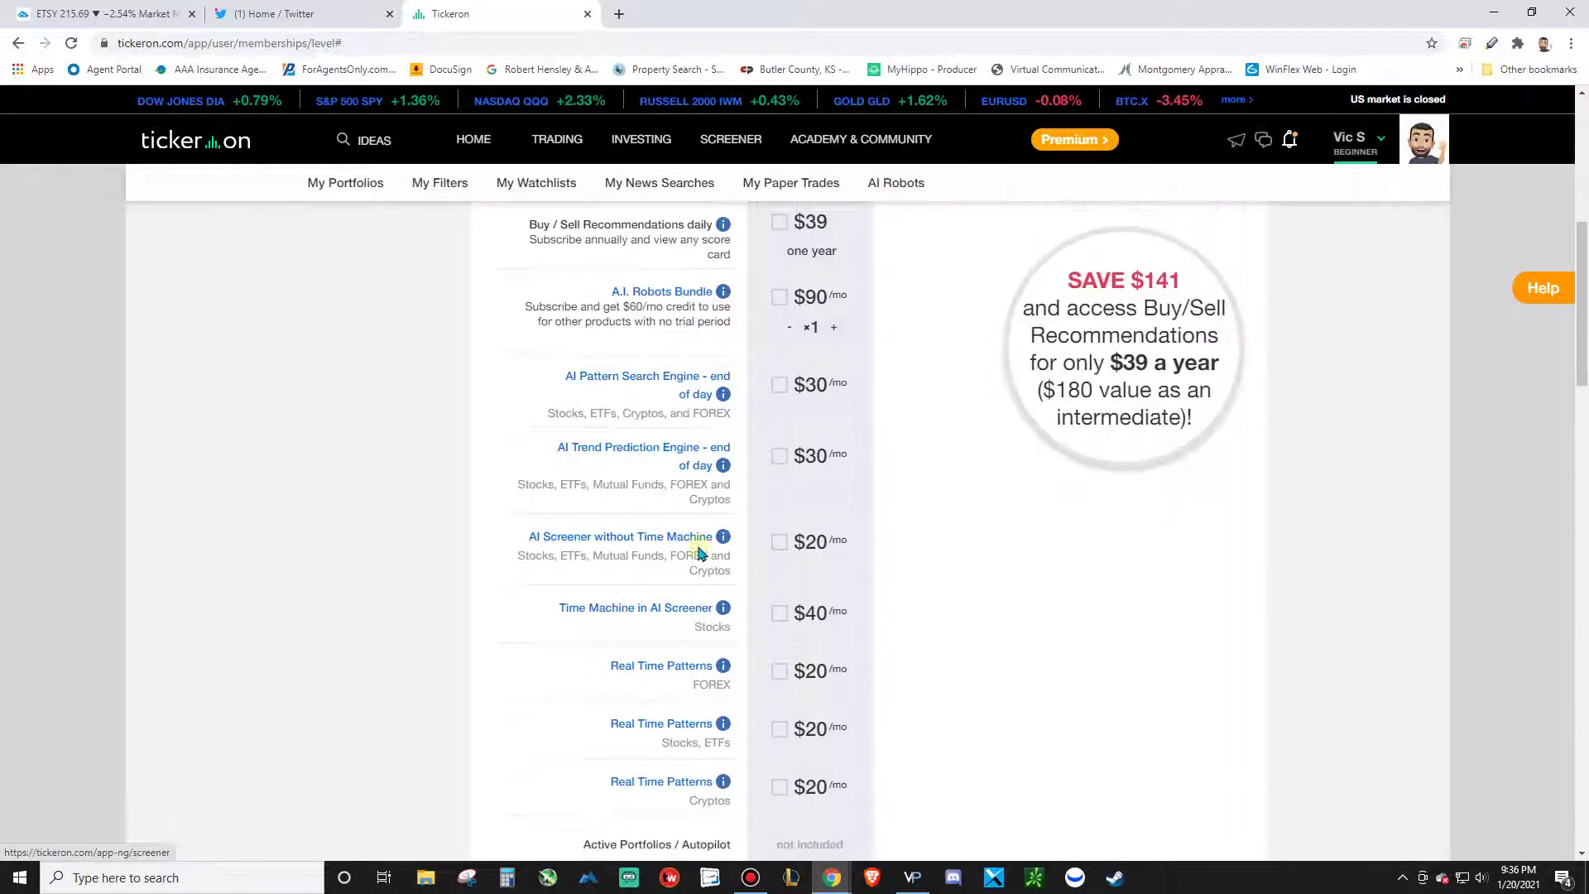
scroll(720, 513, "up", 2)
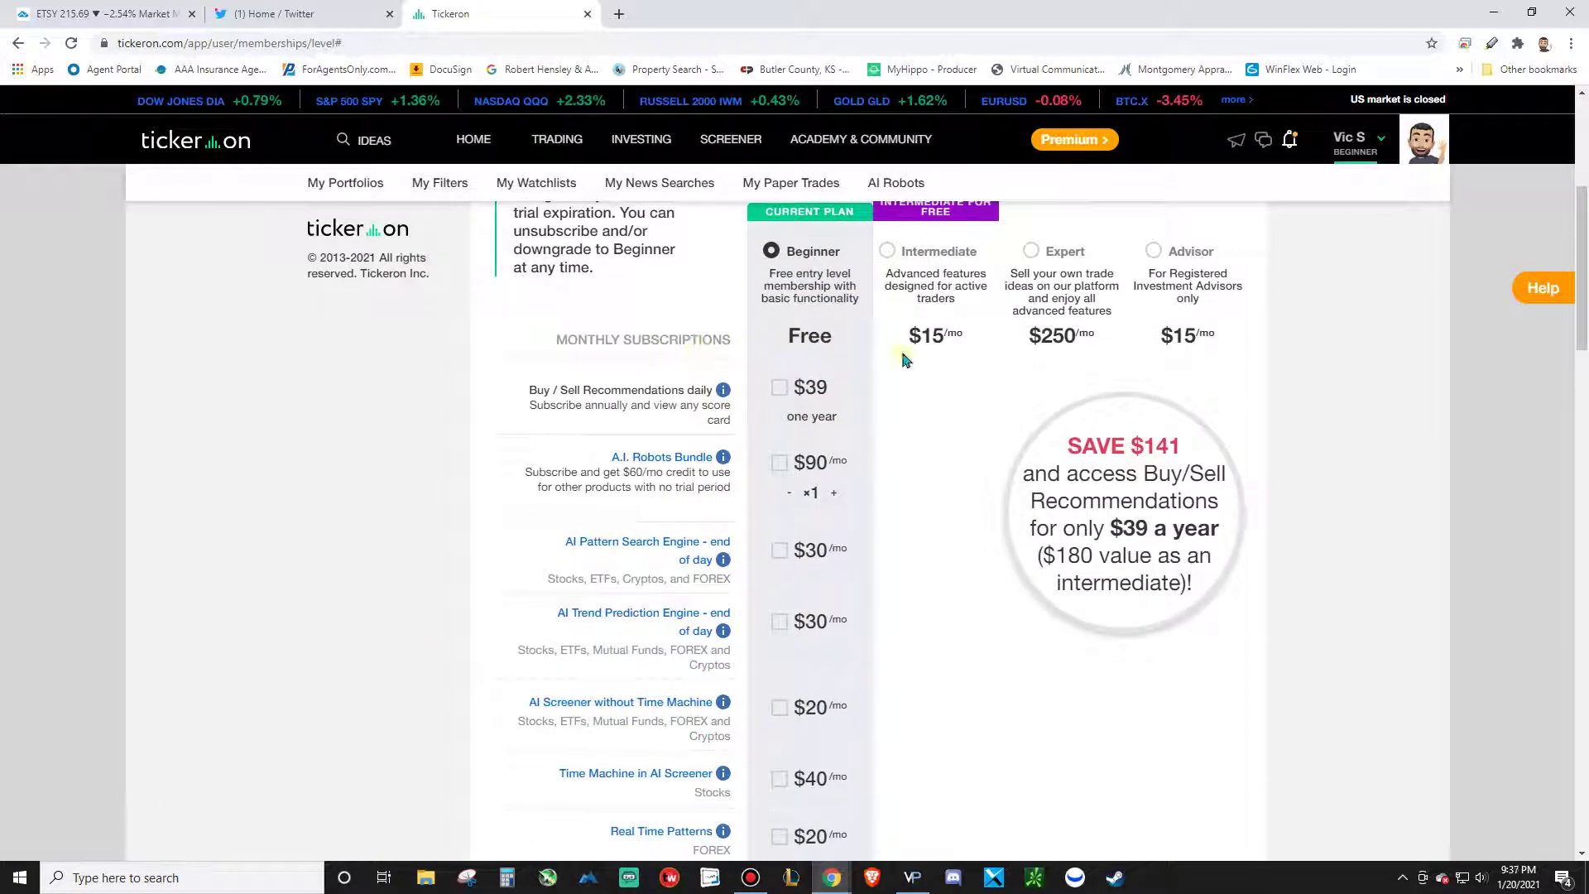
scroll(812, 409, "down", 1)
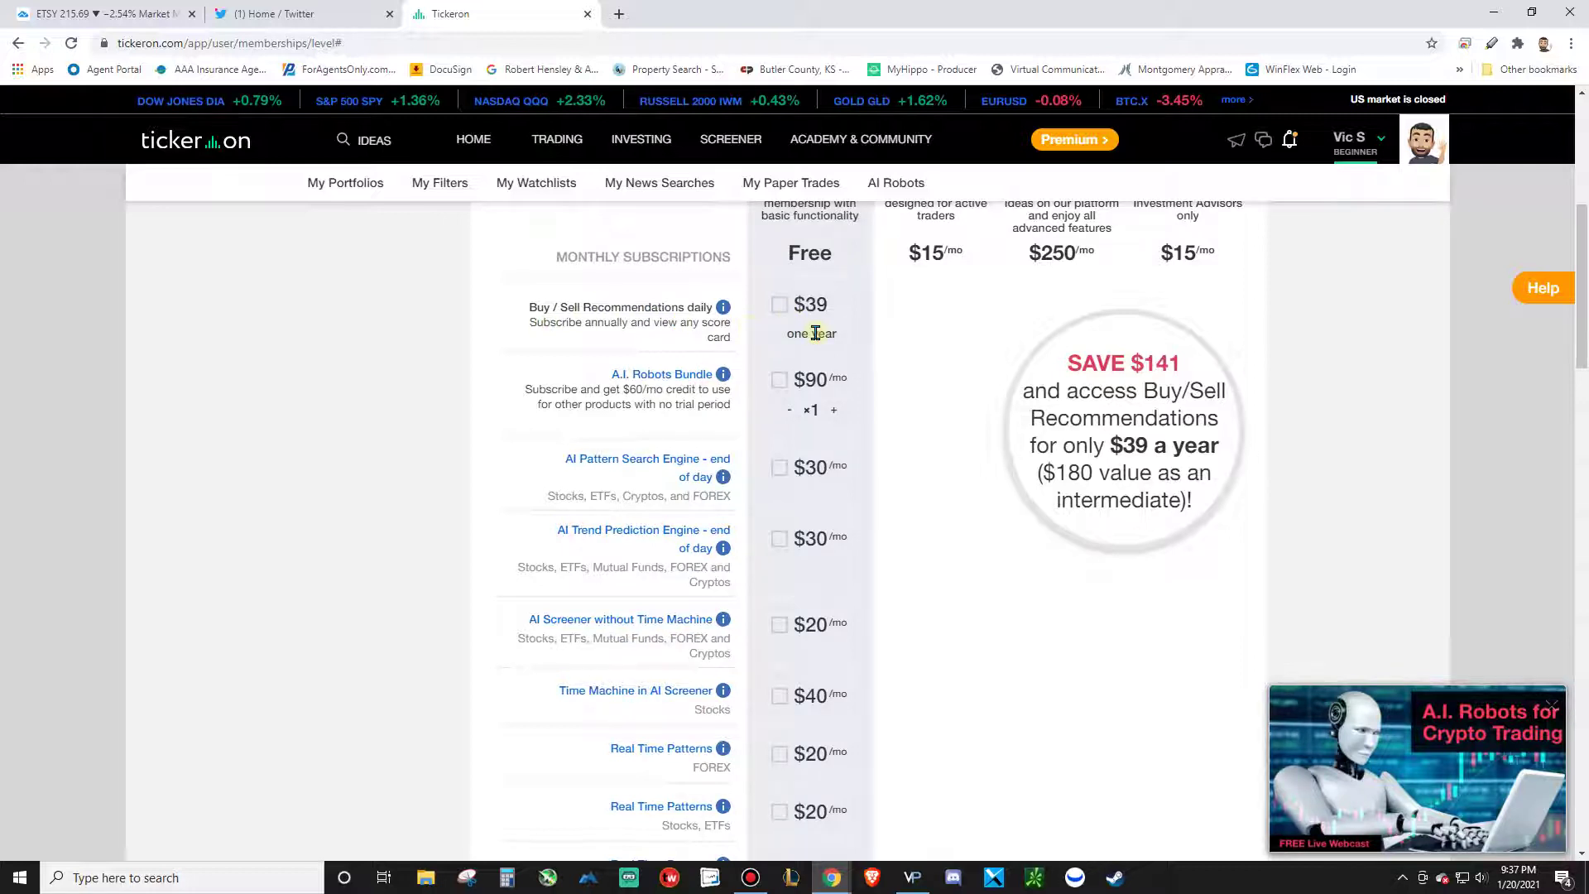
scroll(815, 333, "down", 1)
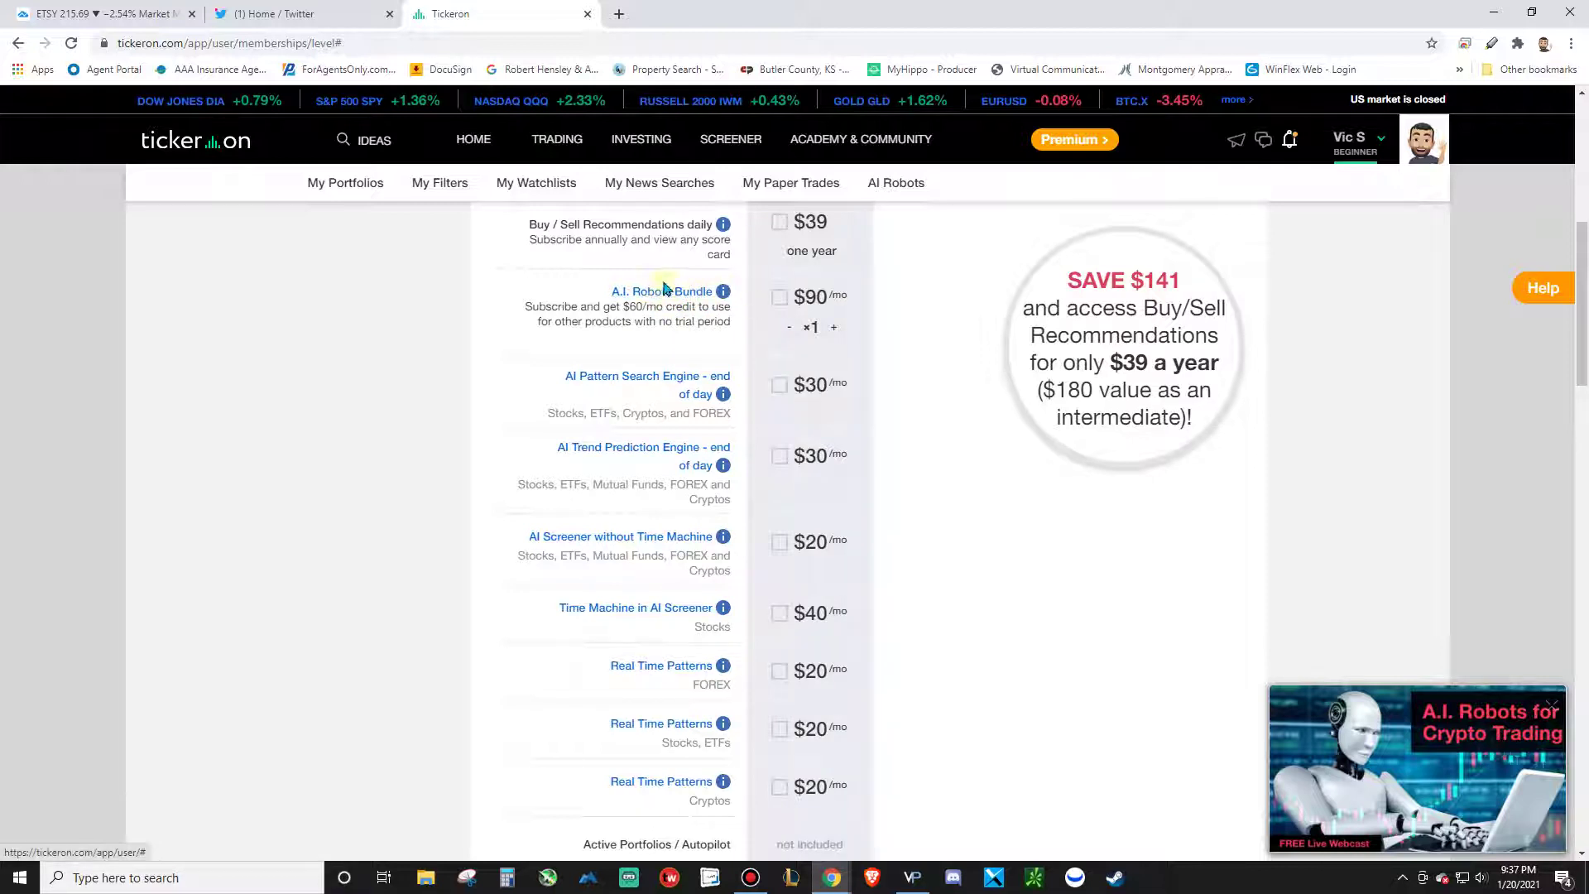
scroll(694, 358, "down", 1)
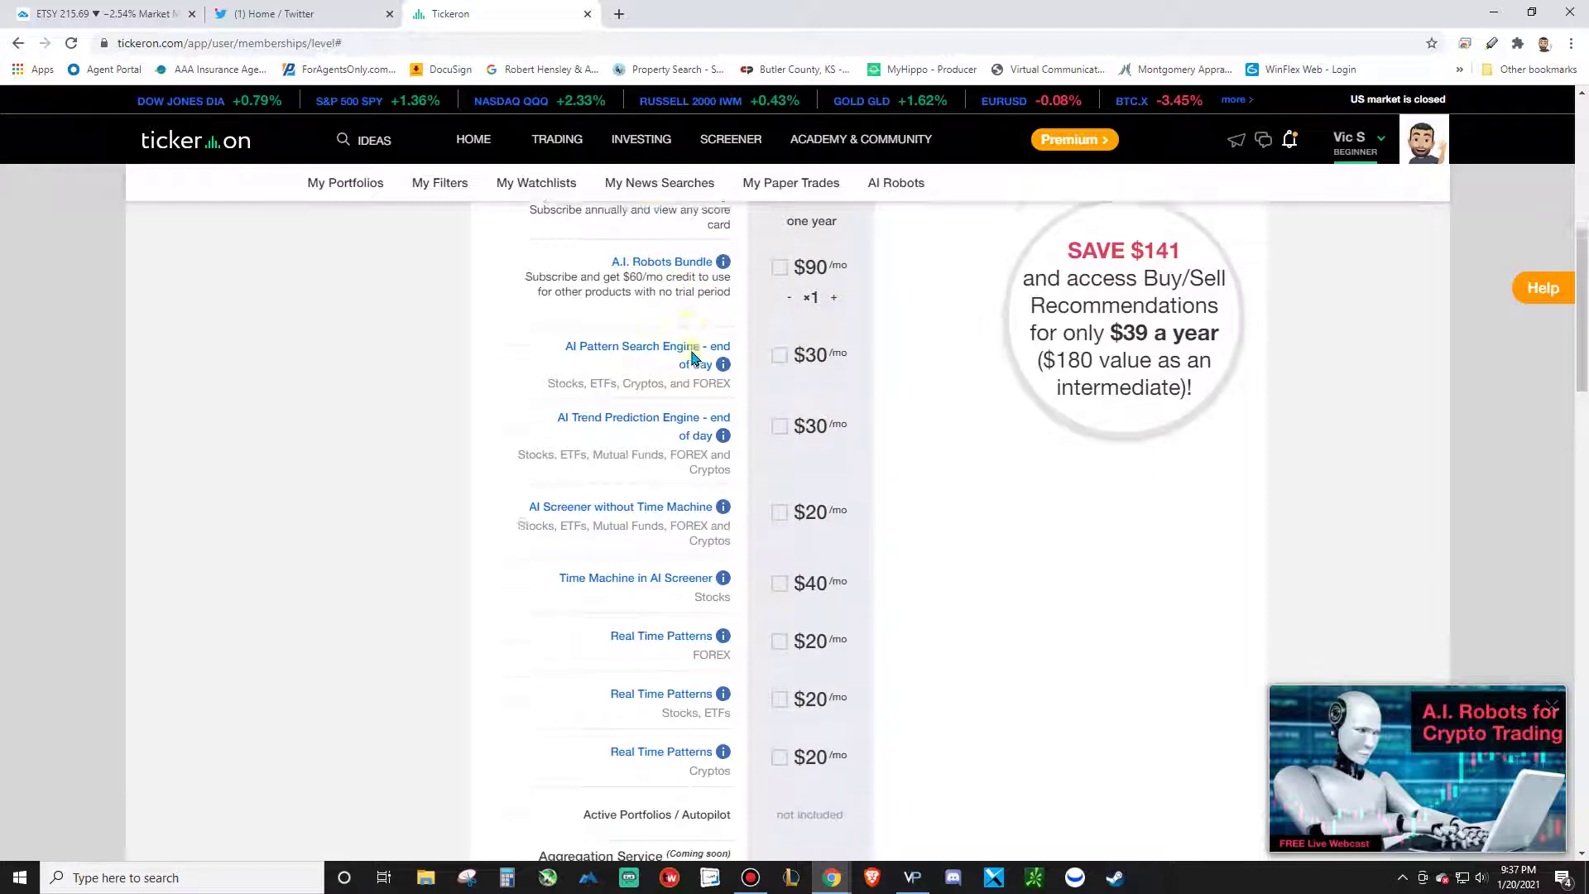
scroll(693, 357, "down", 2)
scroll(695, 365, "up", 3)
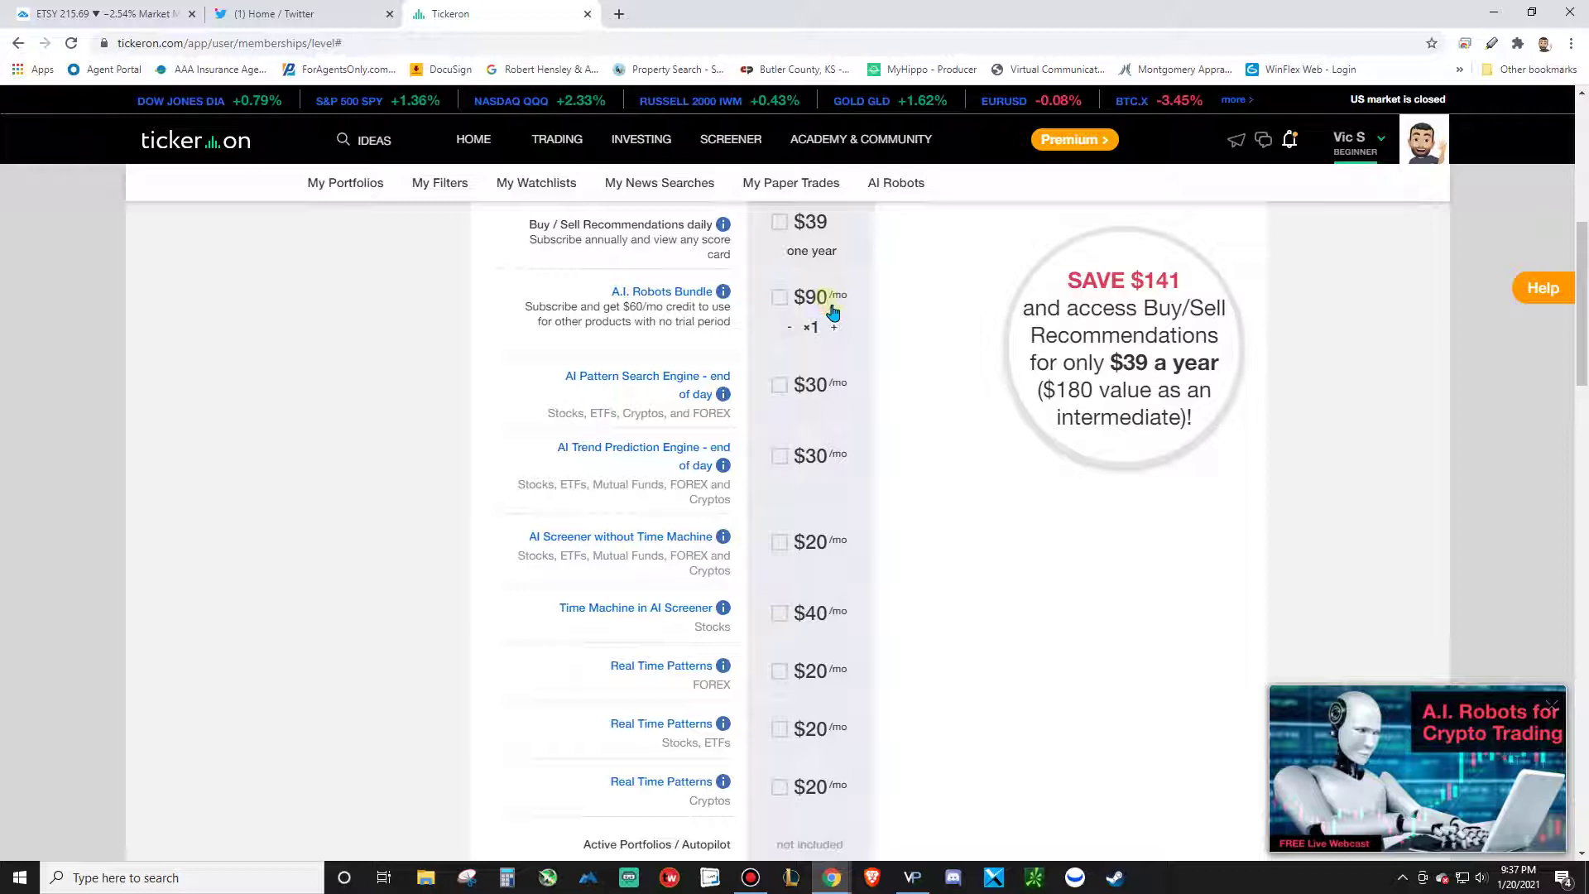
scroll(784, 384, "down", 1)
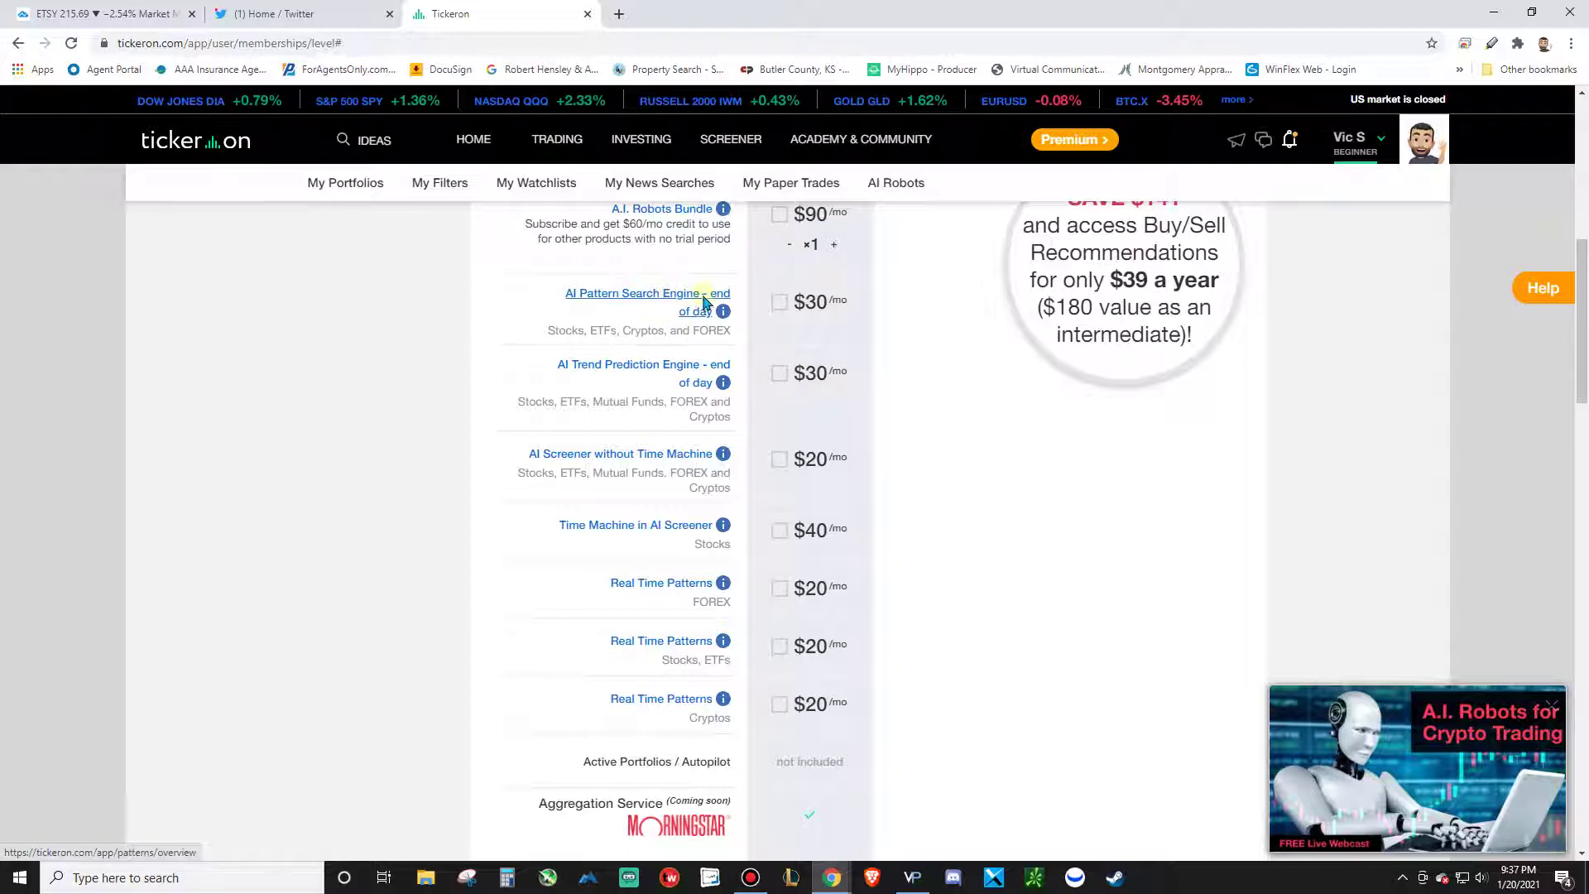
left_click(652, 307)
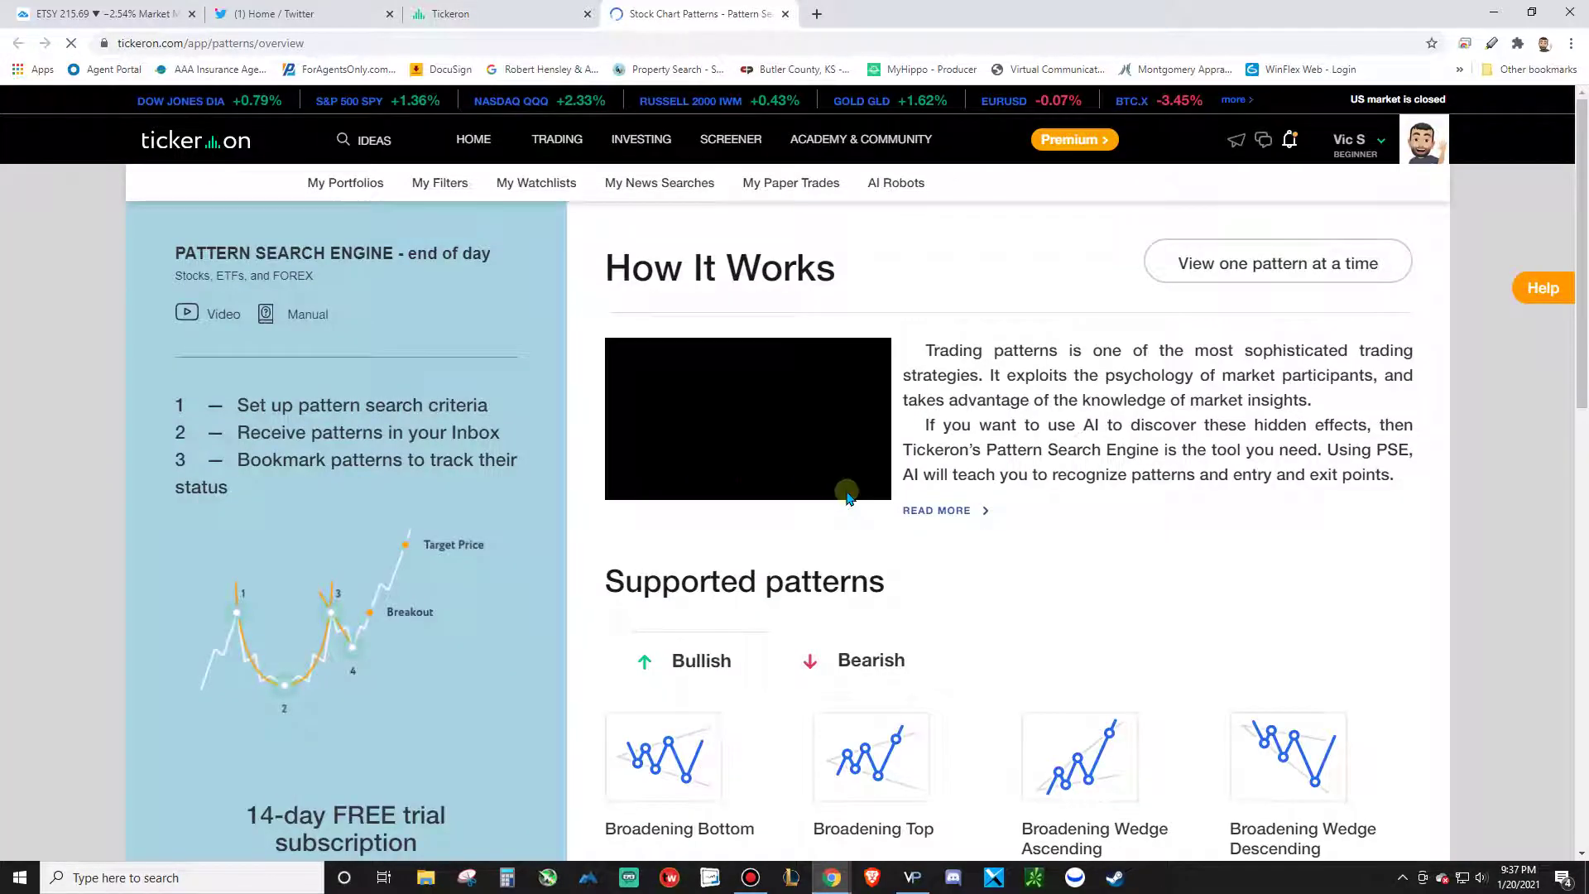
Open the Trend Prediction Engine overview in another tab, then return to the membership add-on pricing
scroll(844, 497, "down", 3)
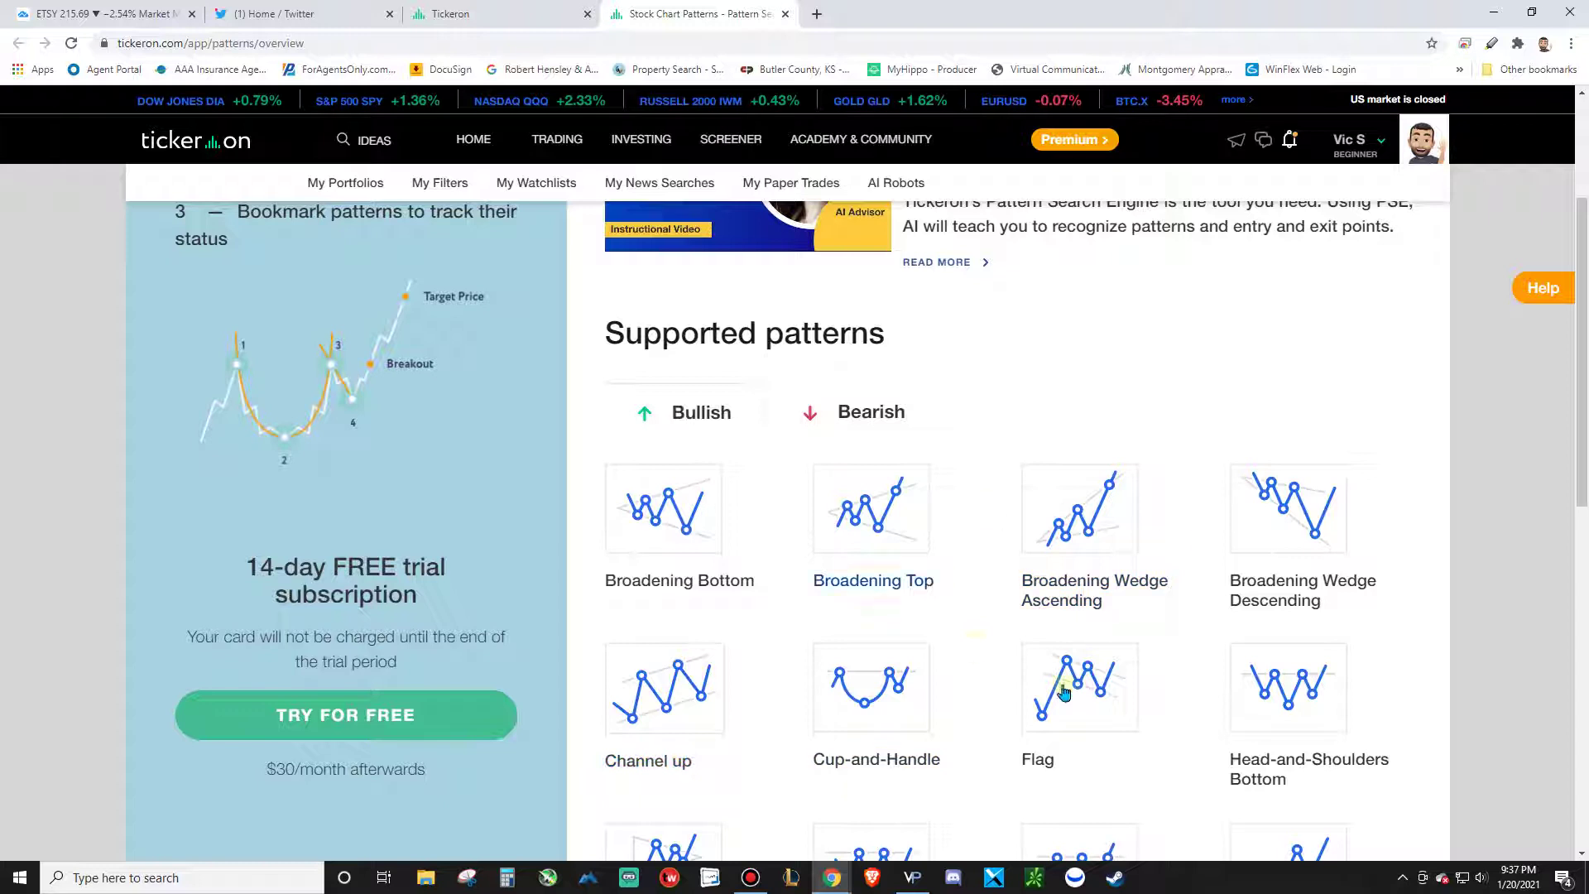
left_click(473, 19)
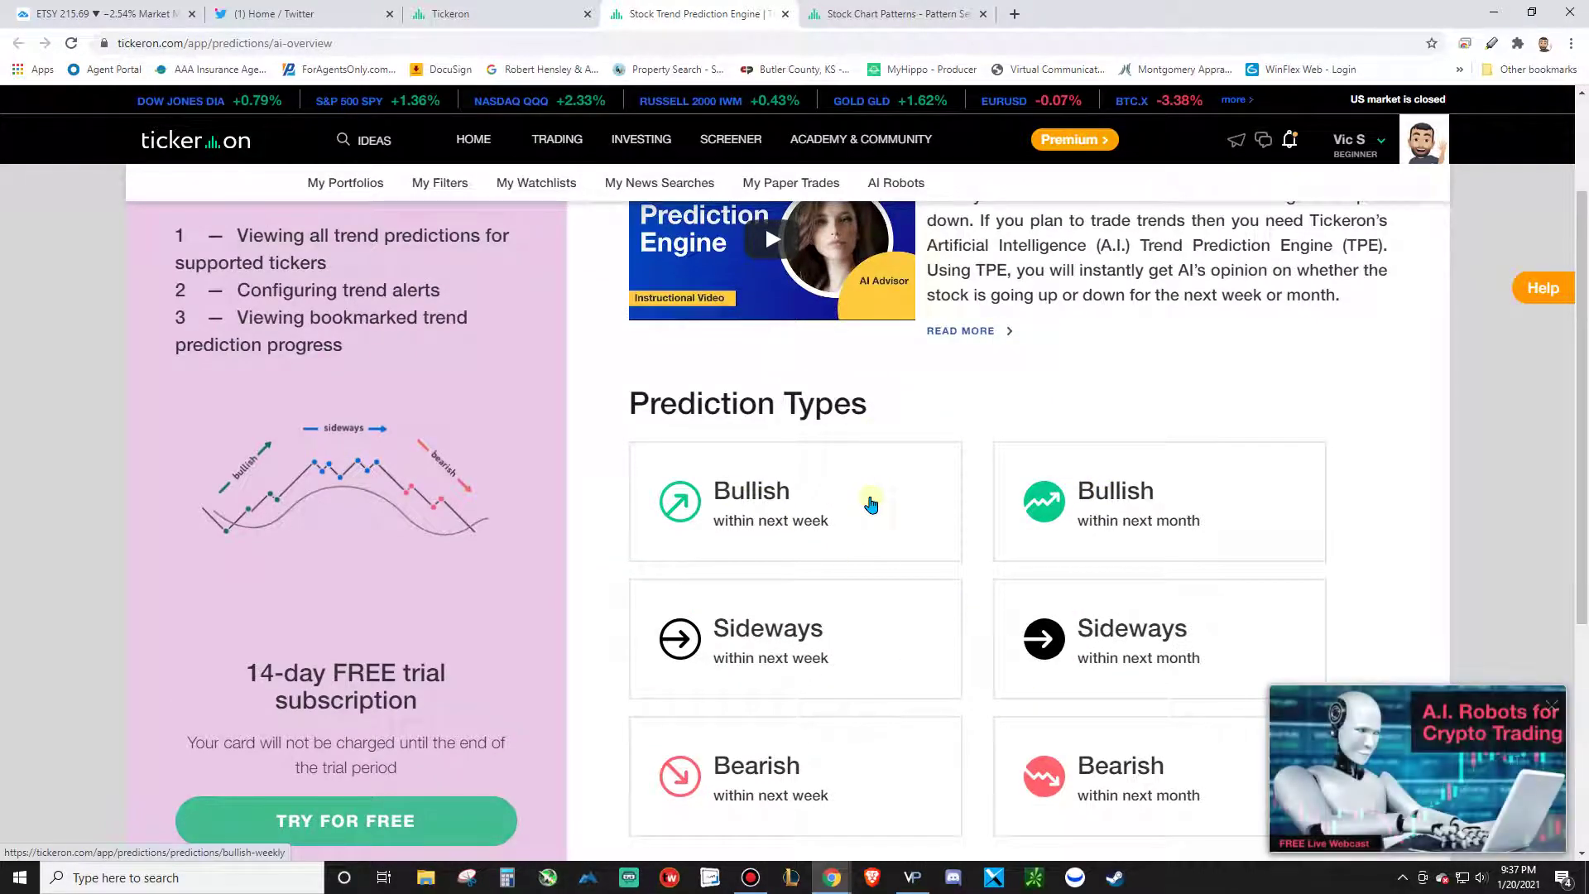
left_click(445, 14)
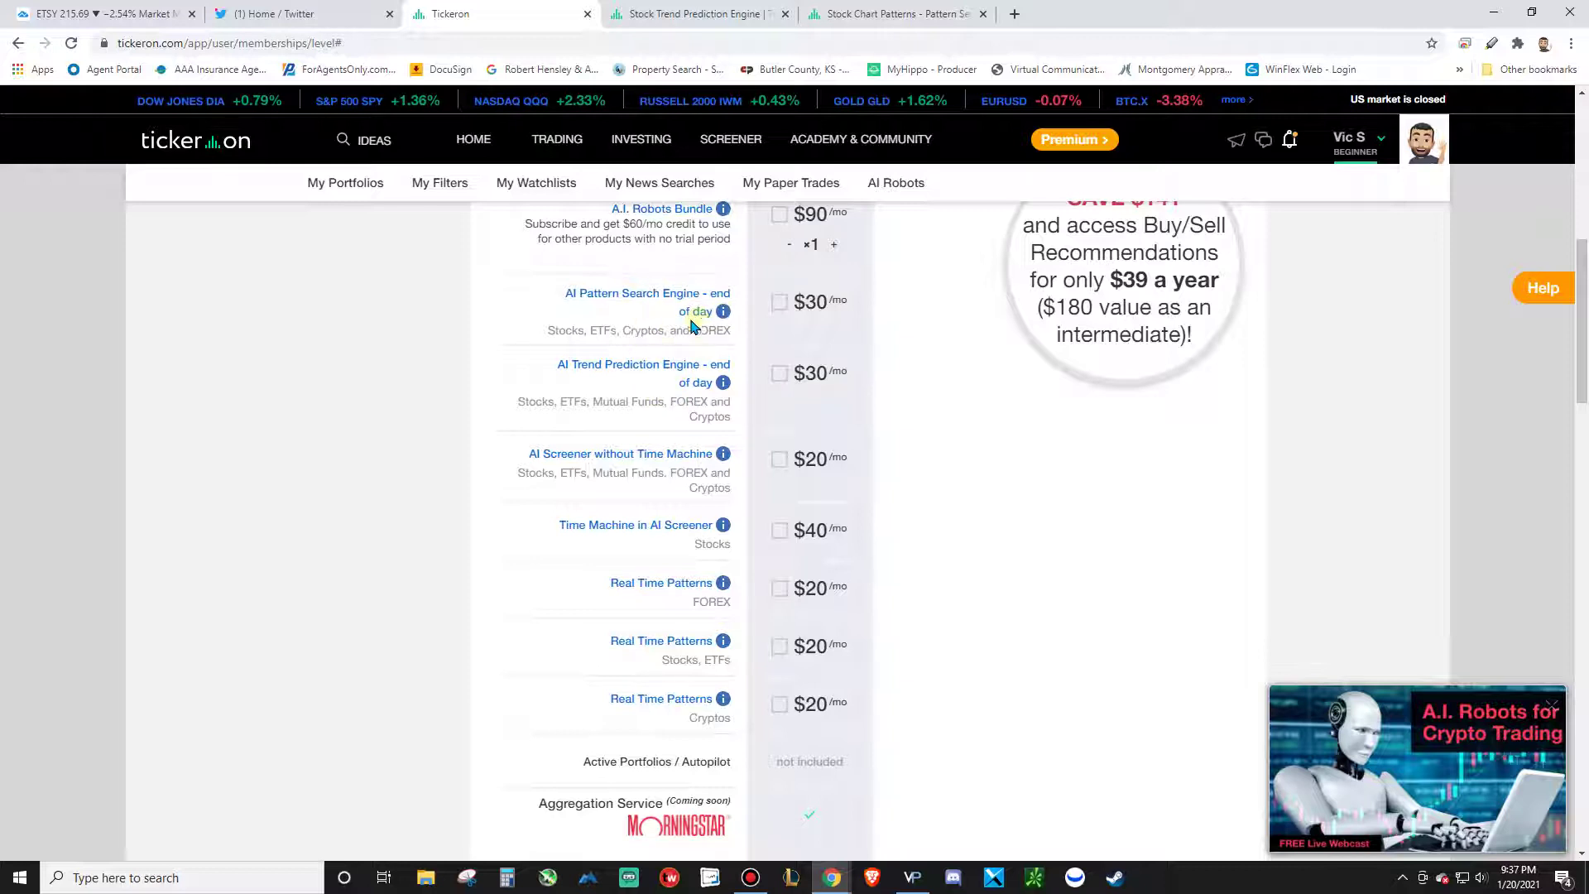
scroll(704, 389, "down", 1)
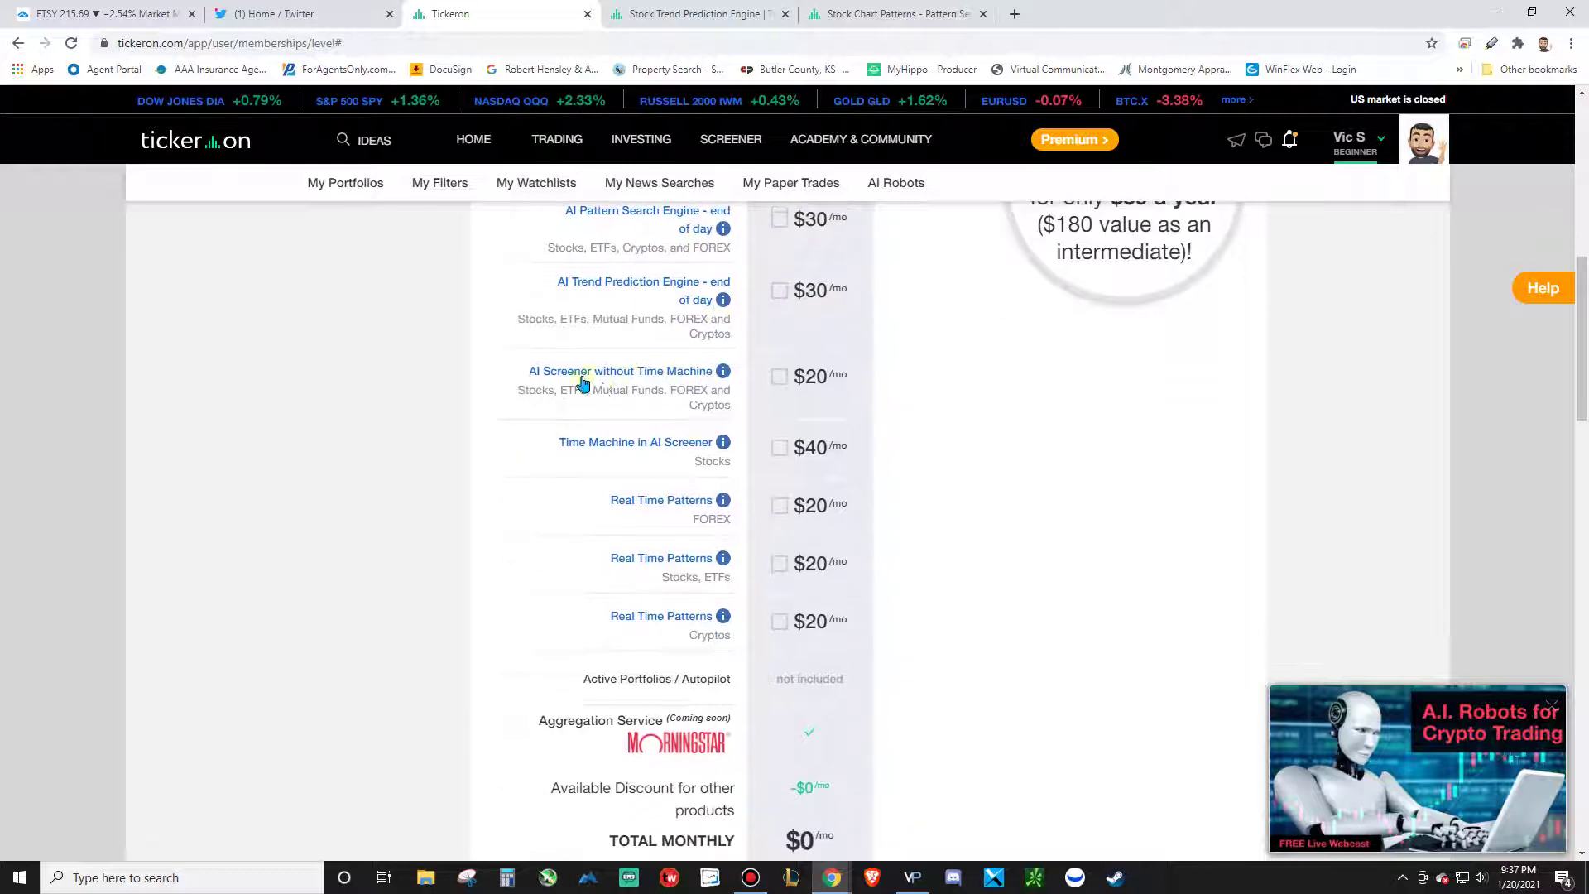
scroll(687, 381, "down", 1)
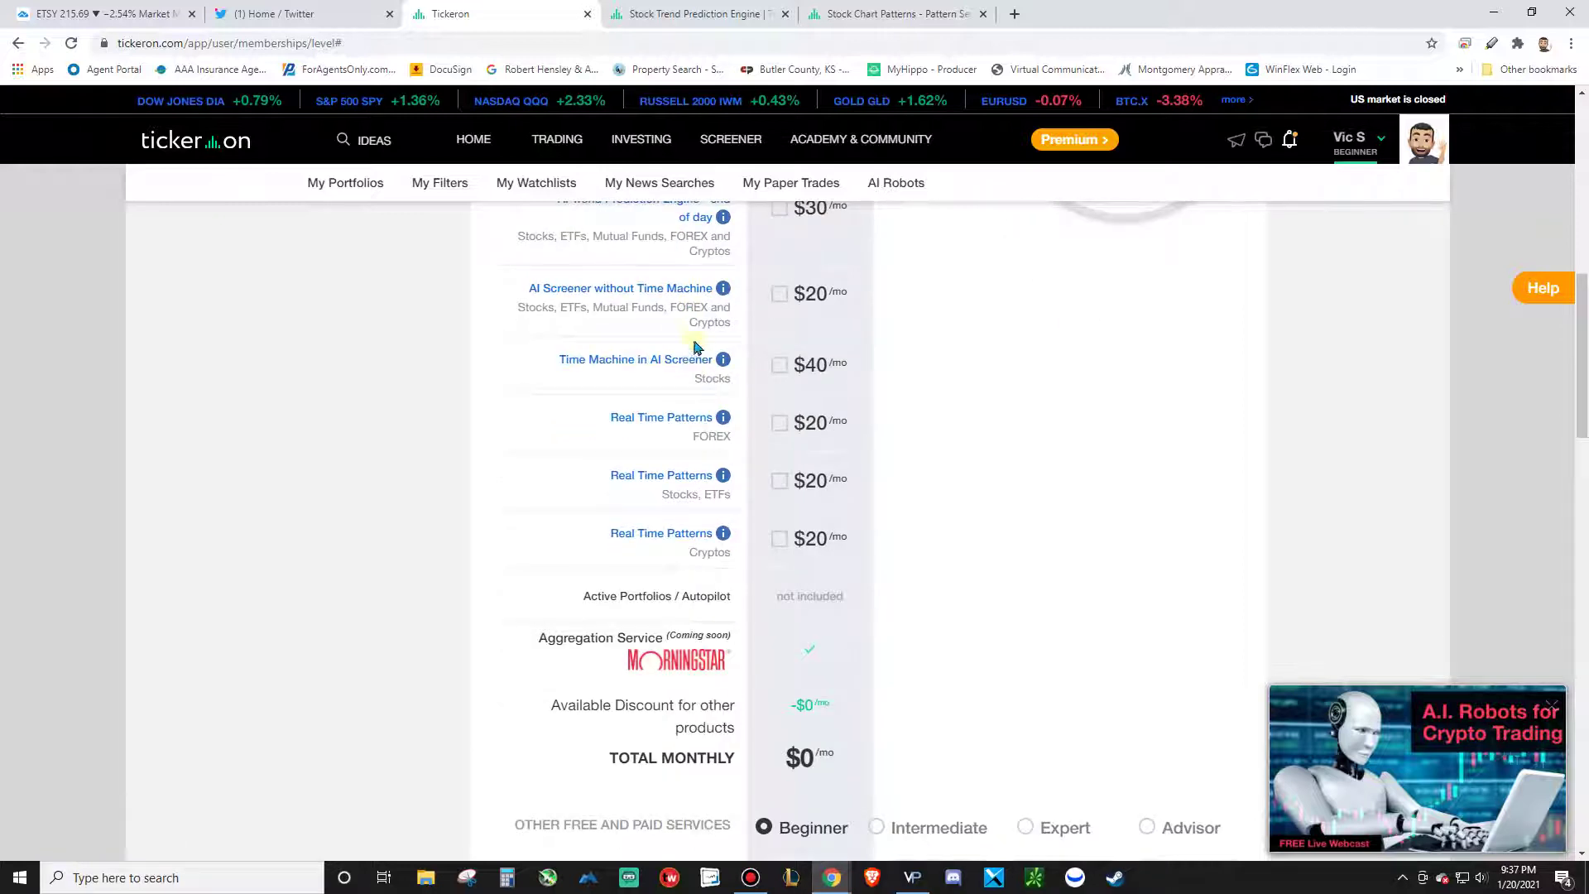
scroll(695, 389, "up", 1)
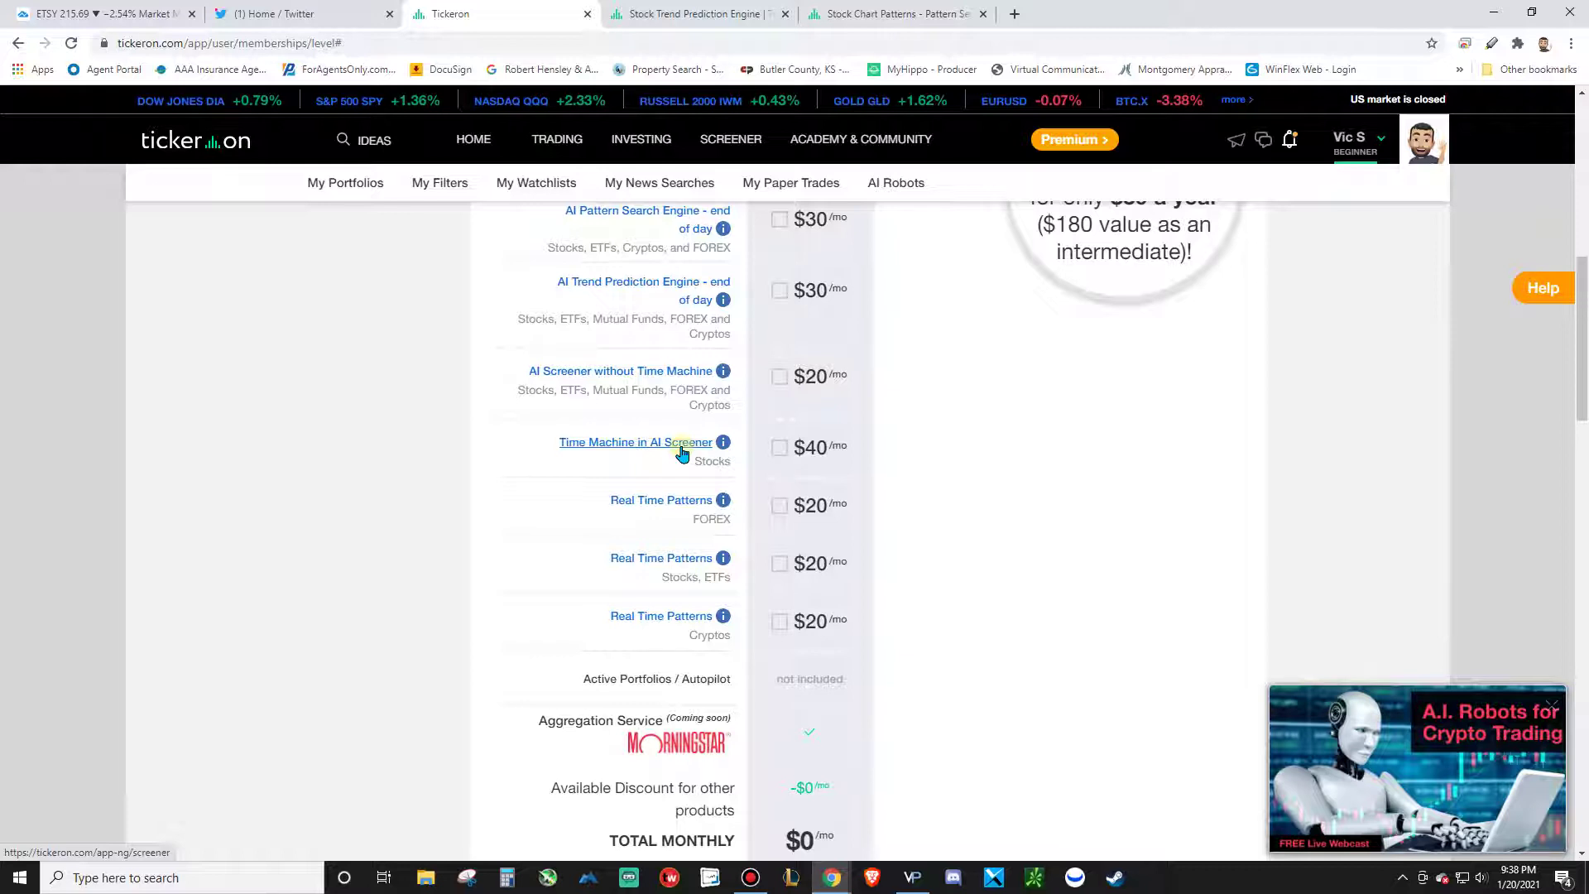
scroll(674, 355, "down", 1)
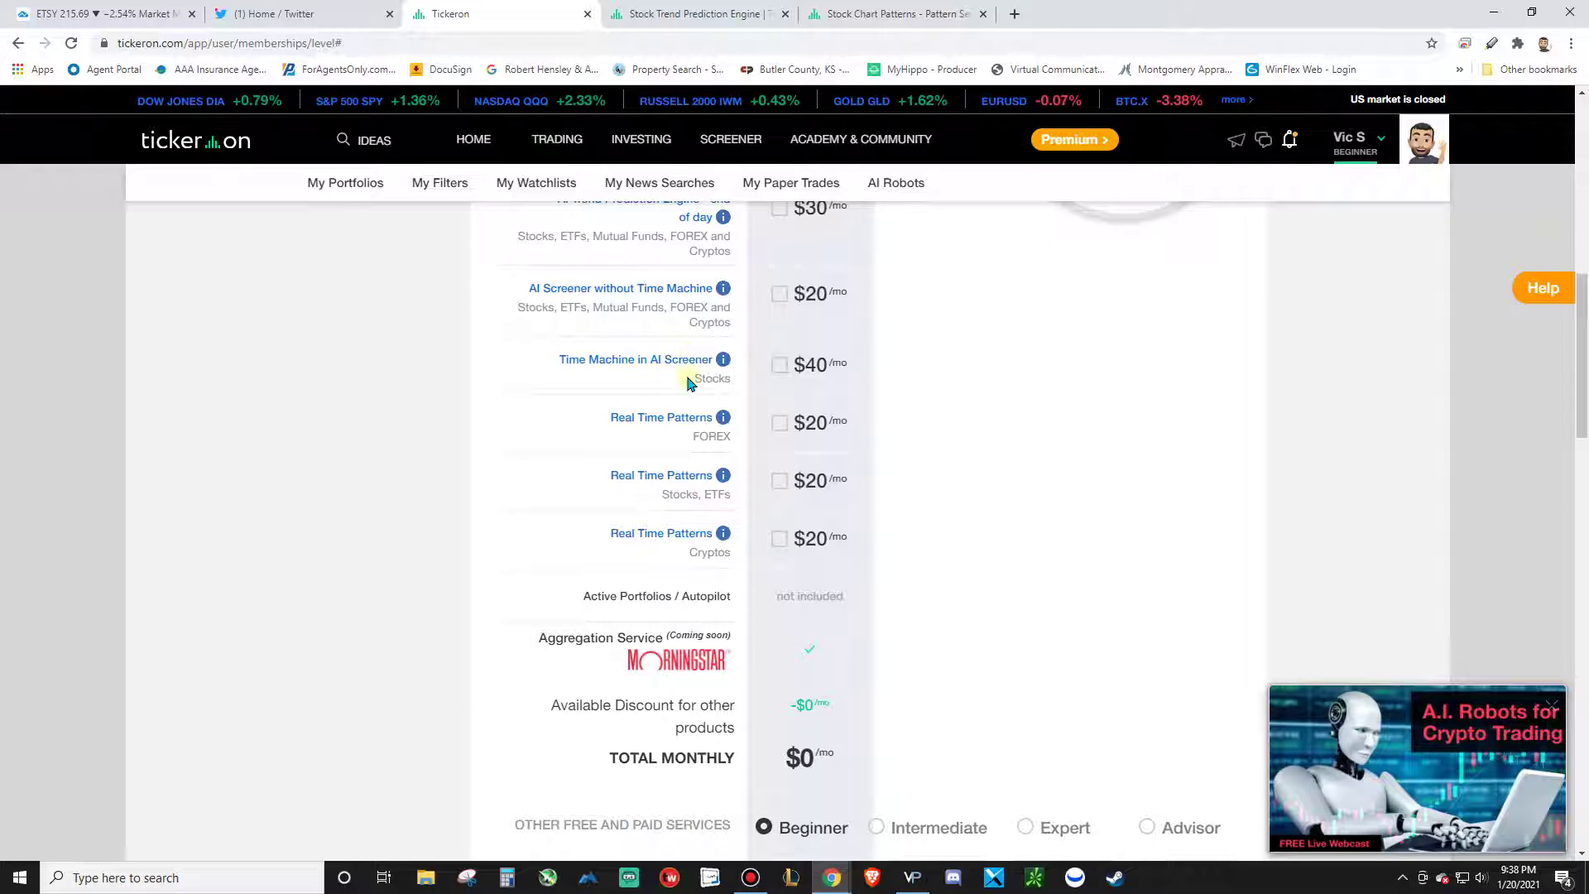
scroll(695, 368, "up", 1)
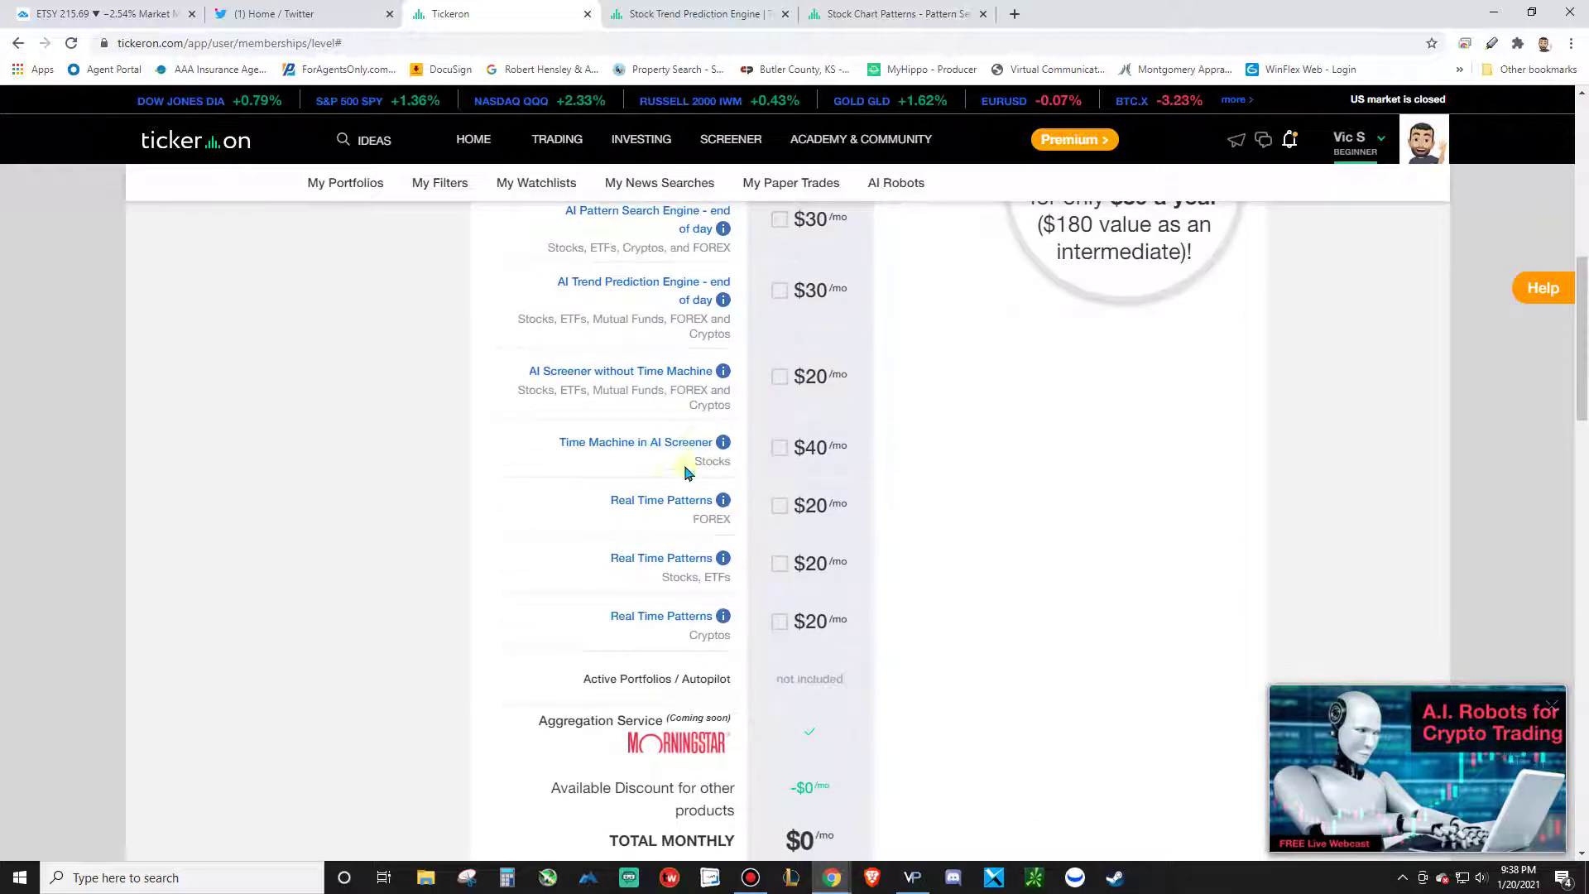
scroll(688, 466, "down", 1)
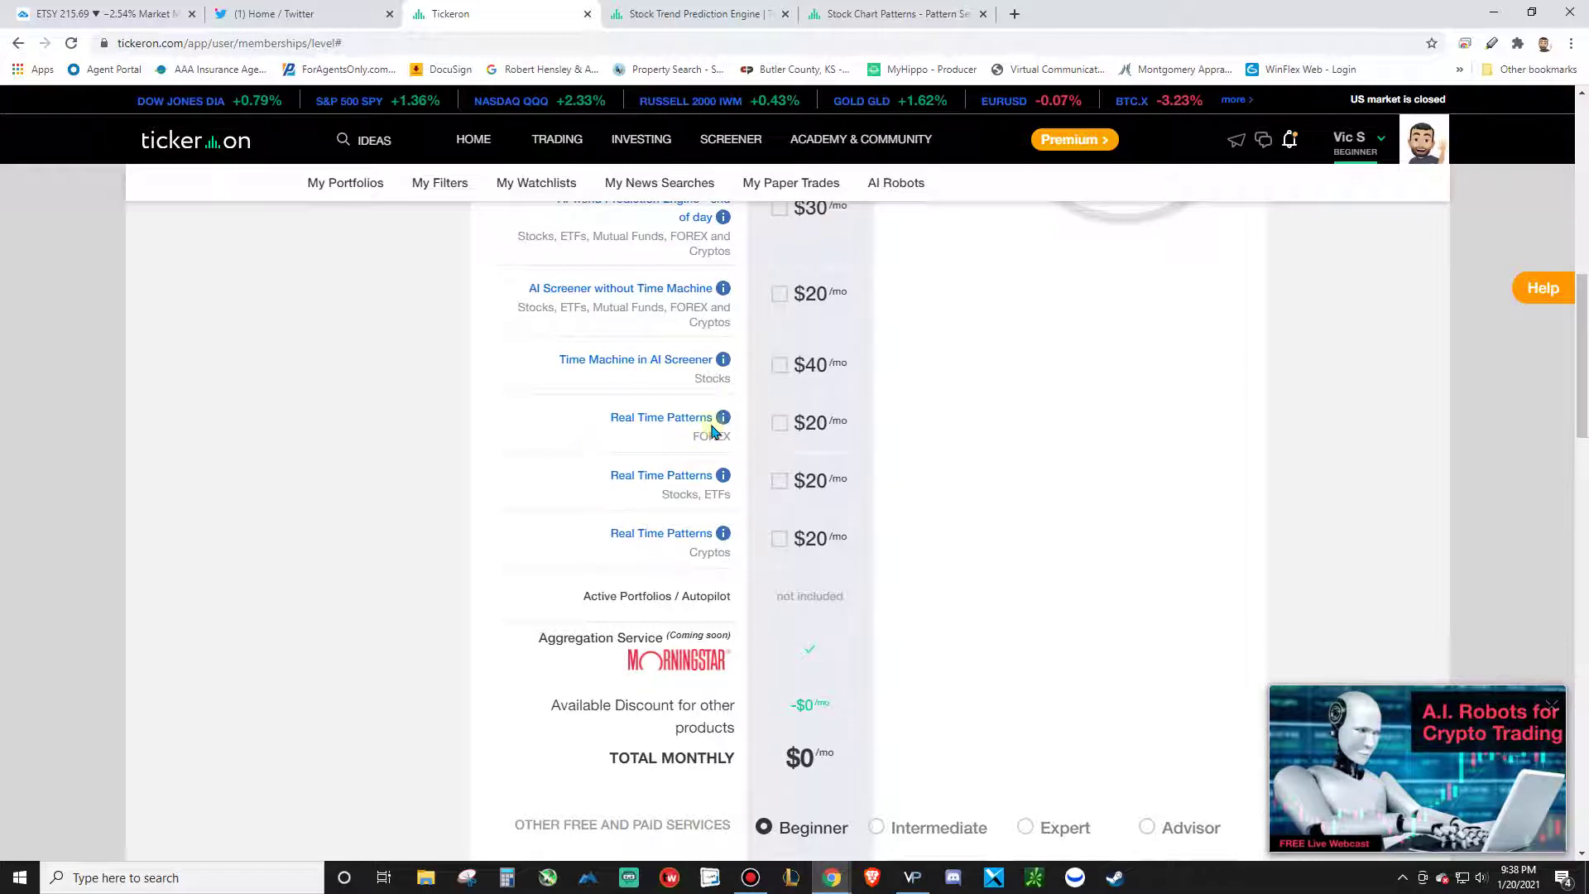
scroll(648, 507, "down", 1)
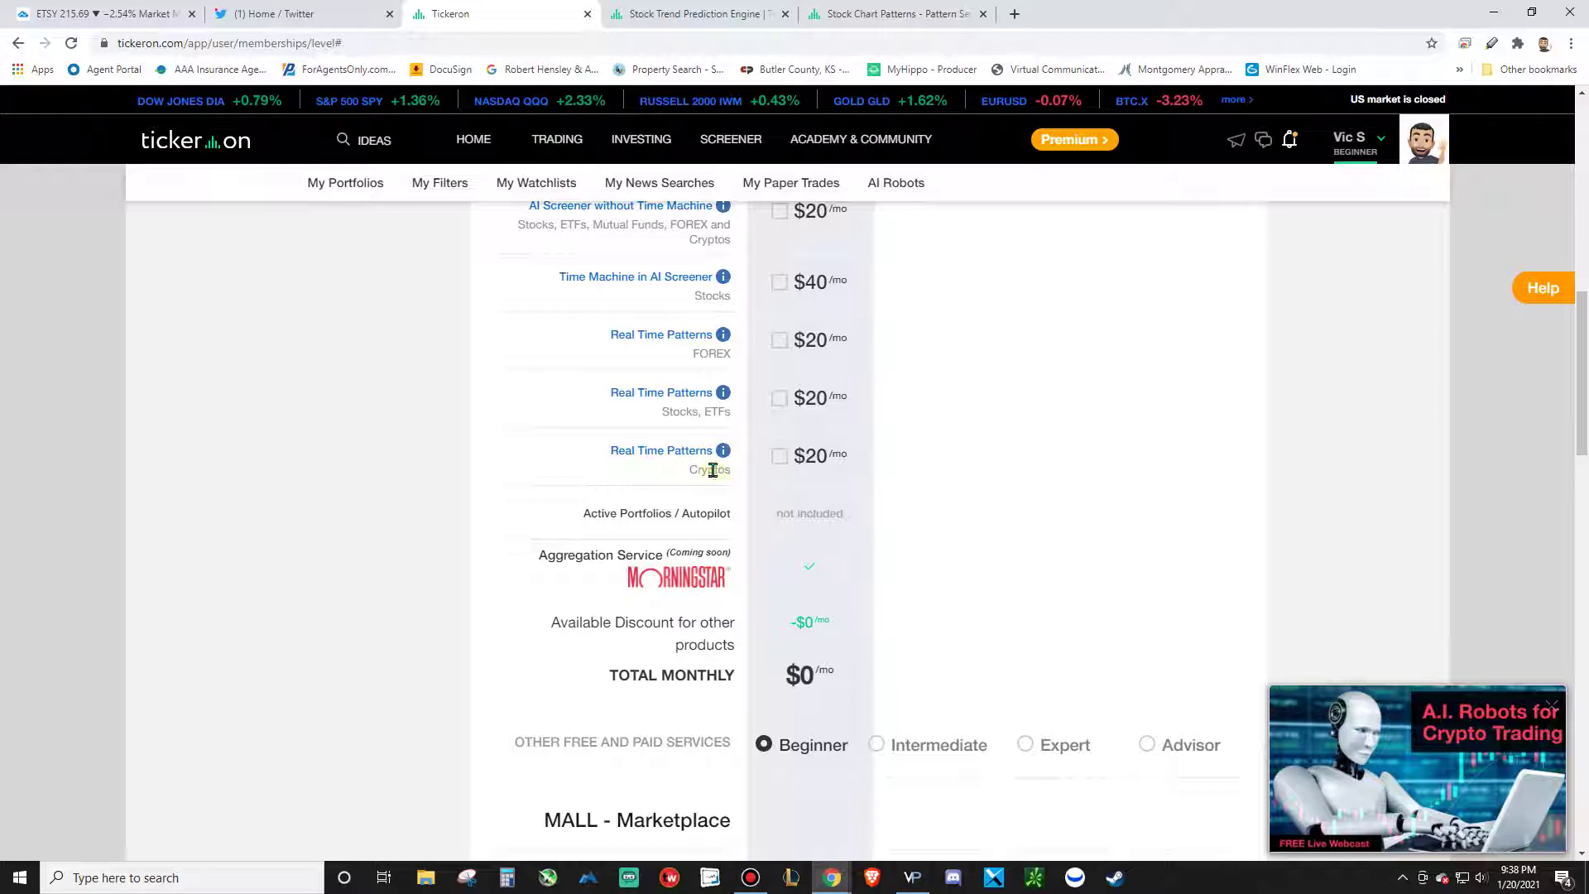
scroll(820, 530, "up", 1)
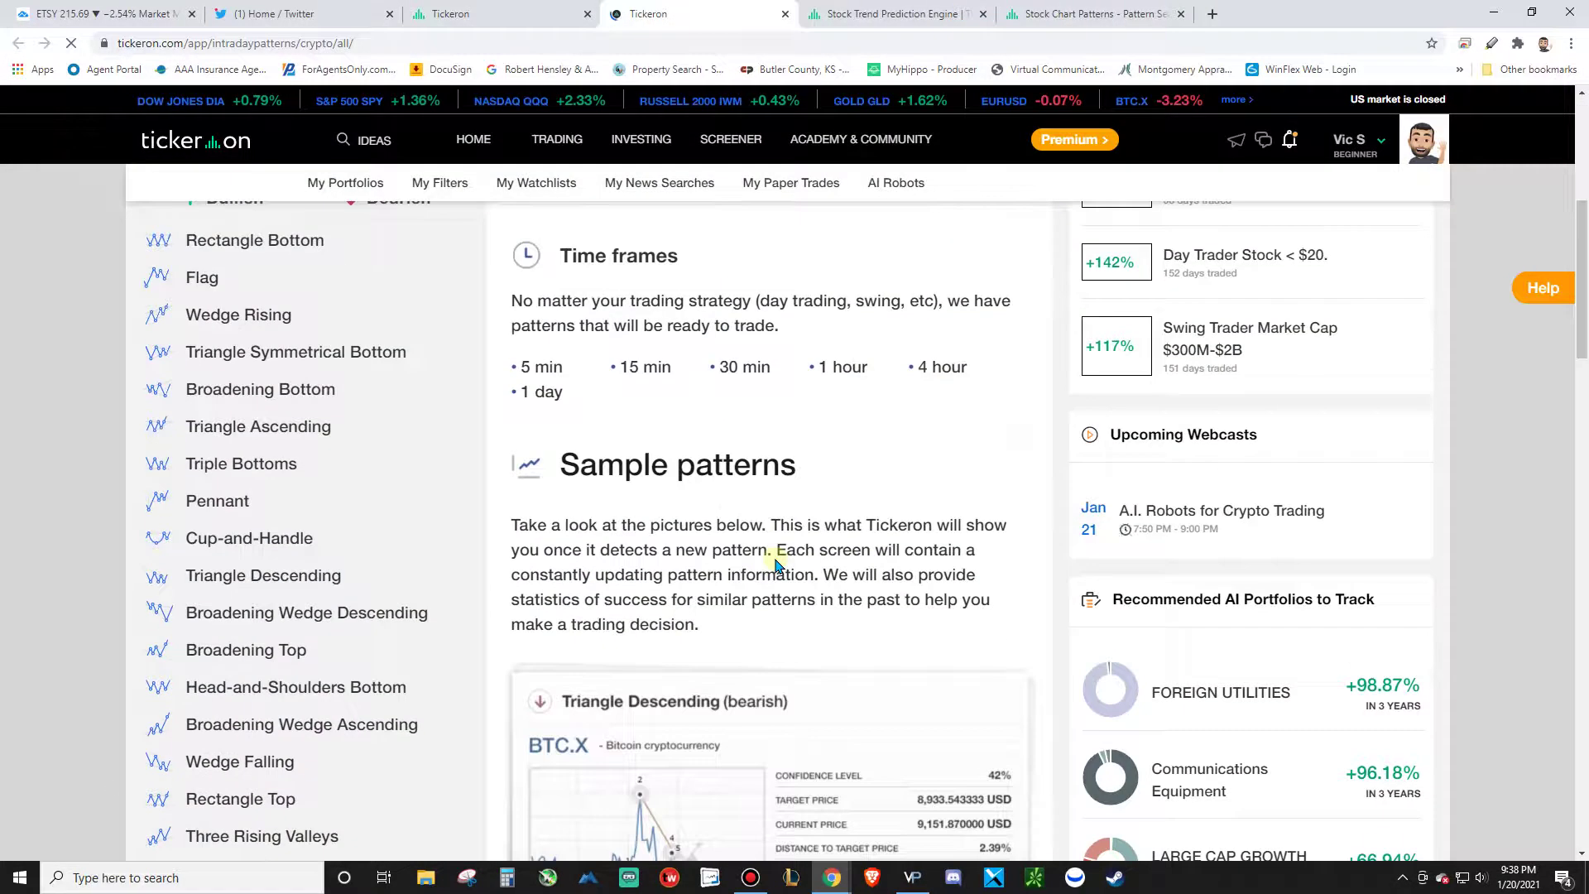
Close the extra Tickeron, Stock Trend Prediction Engine and Stock Chart Patterns tabs
scroll(689, 418, "up", 1)
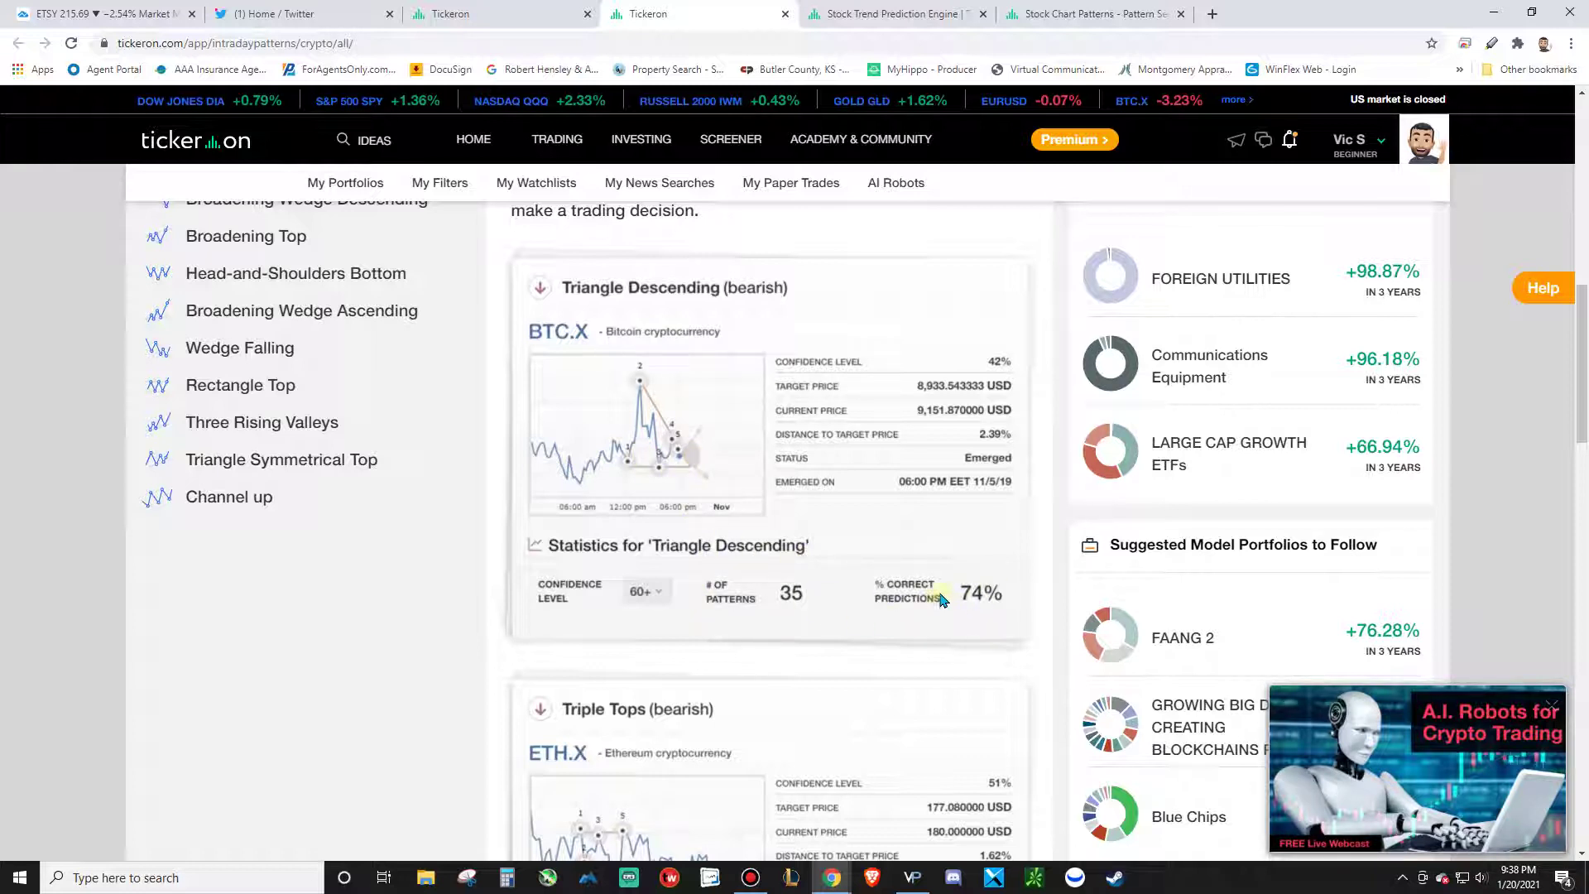
scroll(985, 604, "down", 1)
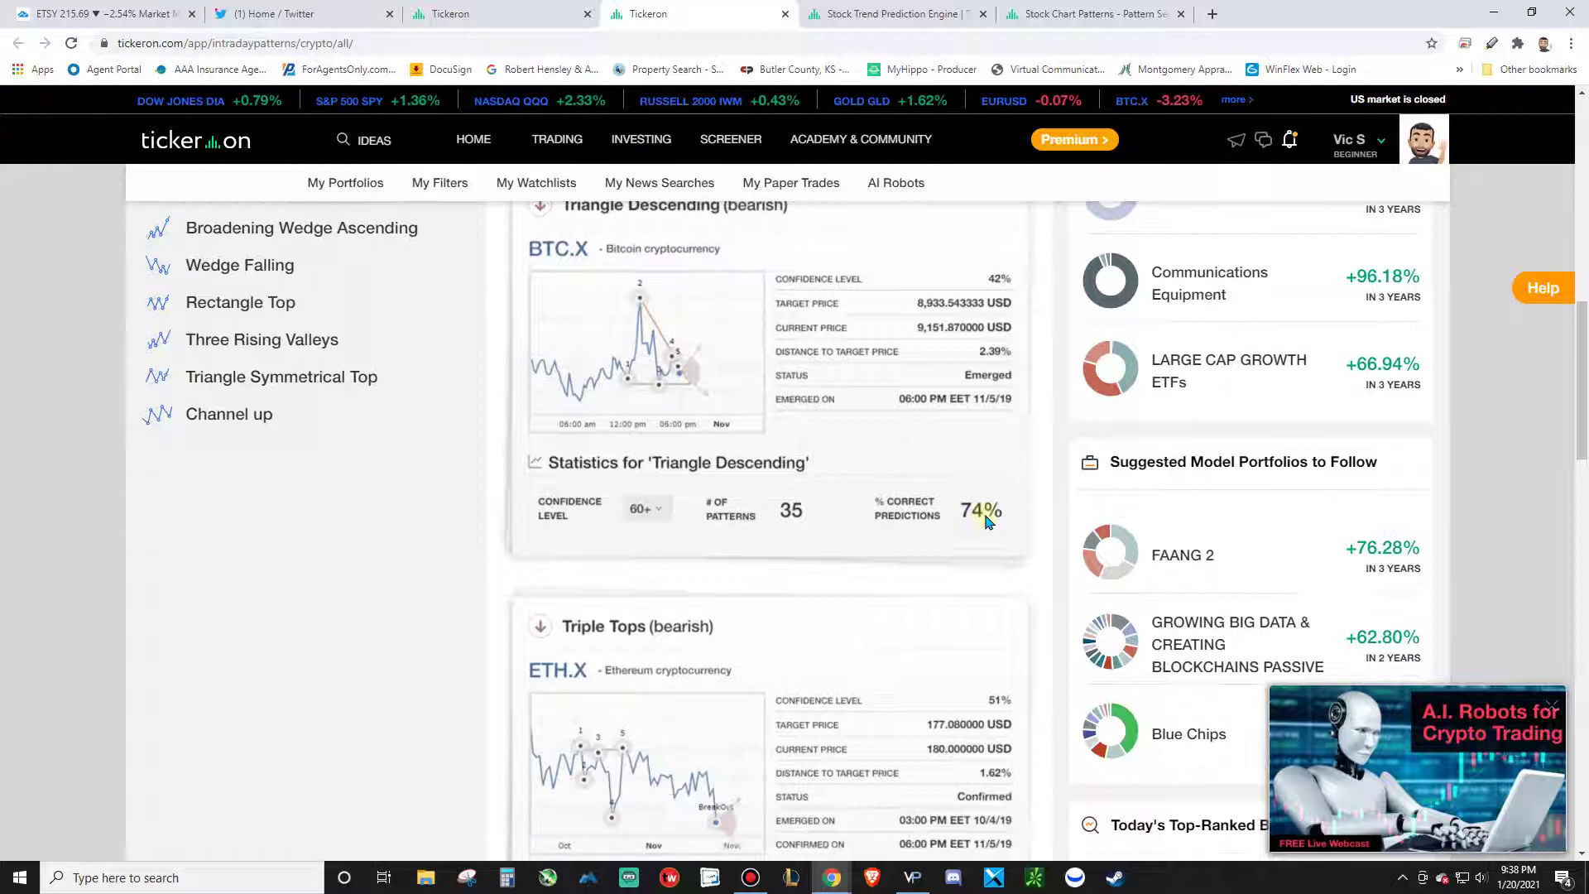
scroll(990, 464, "down", 2)
scroll(827, 364, "up", 2)
scroll(781, 378, "up", 5)
scroll(780, 347, "up", 2)
left_click(785, 14)
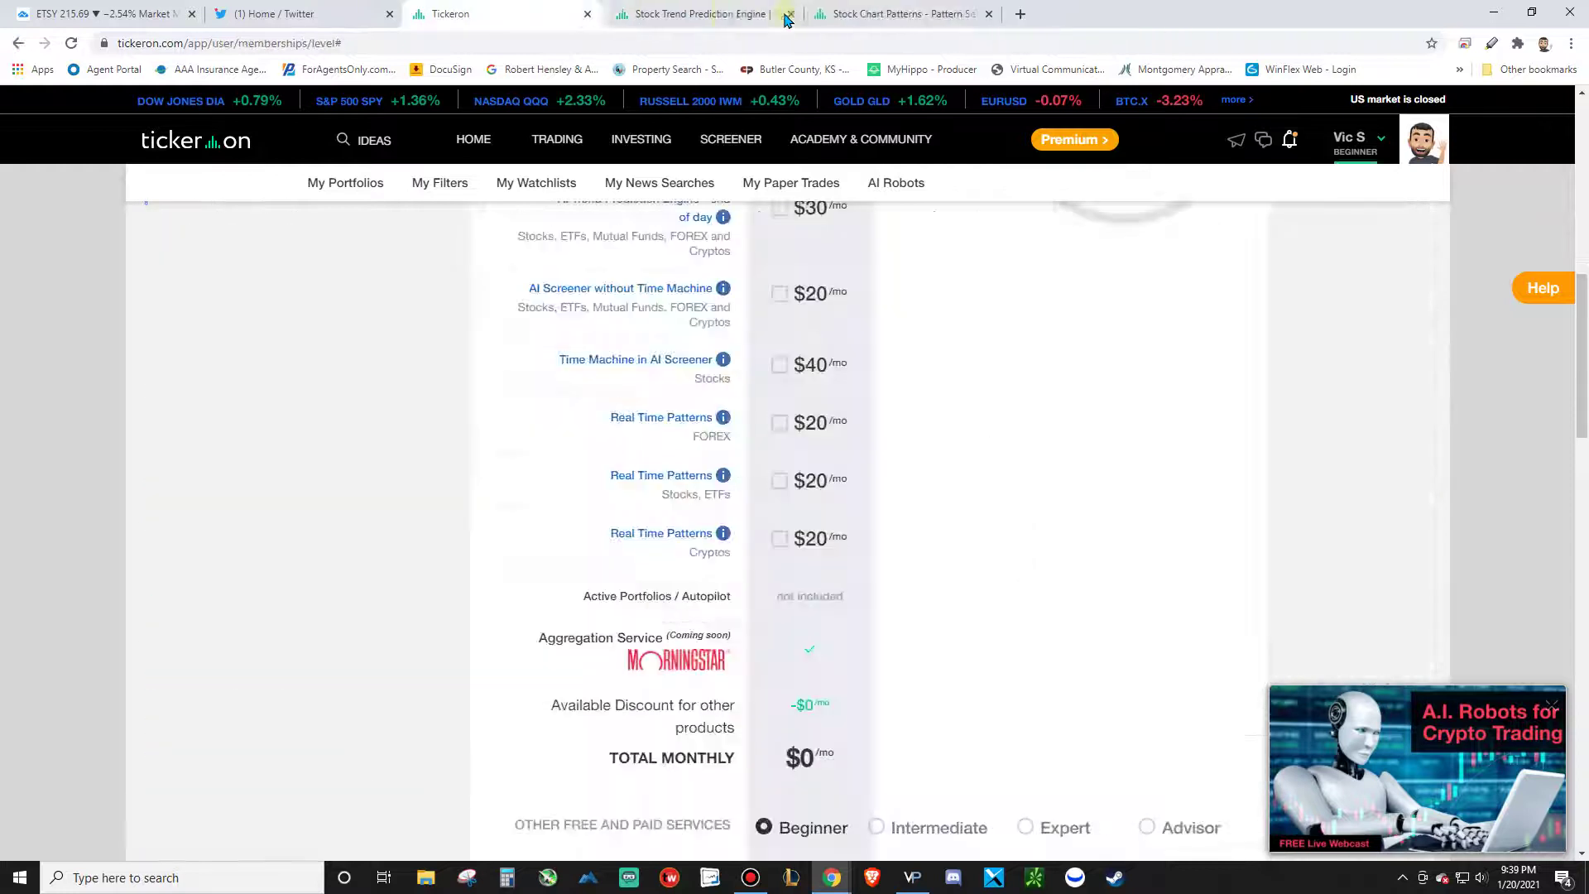
left_click(785, 15)
left_click(785, 14)
Scroll the memberships page up and bring up the IDEAS list of filters and scanners
scroll(985, 588, "up", 1)
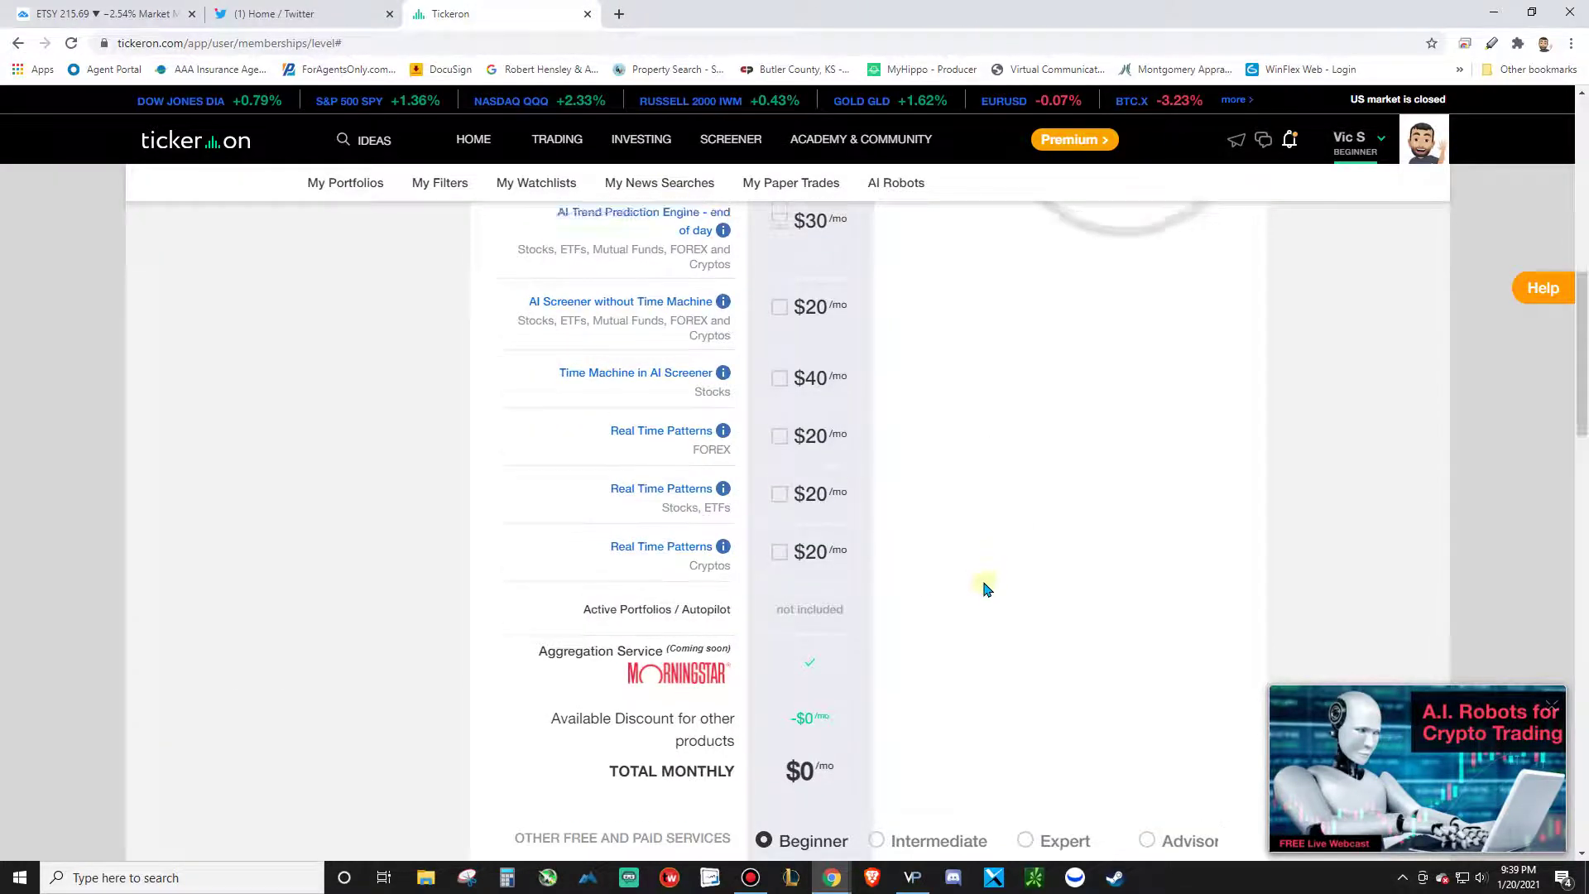
scroll(985, 588, "up", 10)
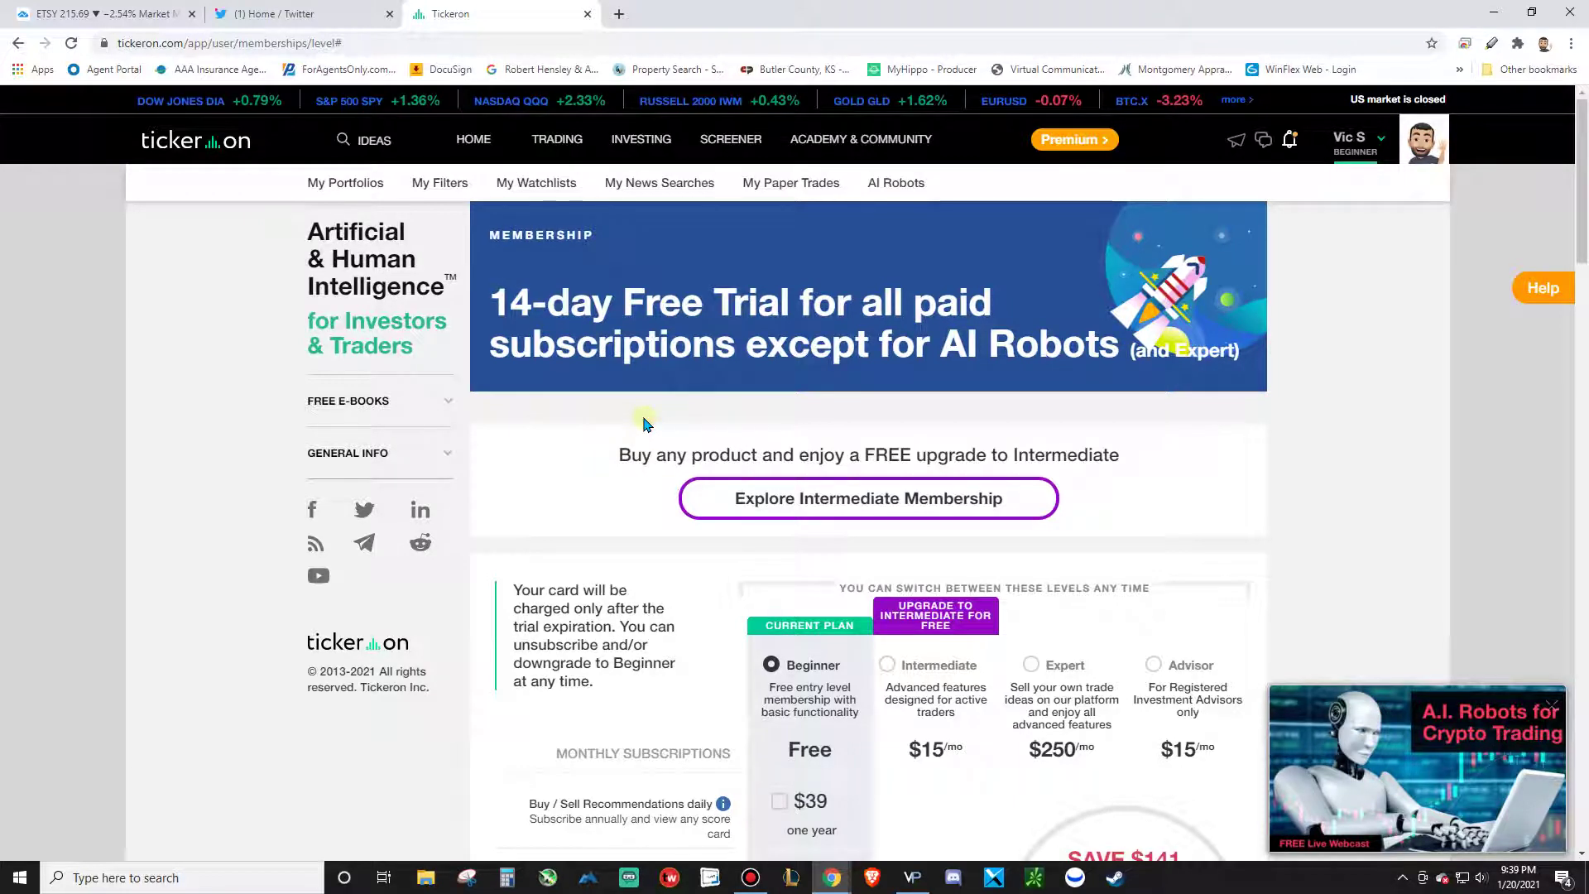
left_click(383, 142)
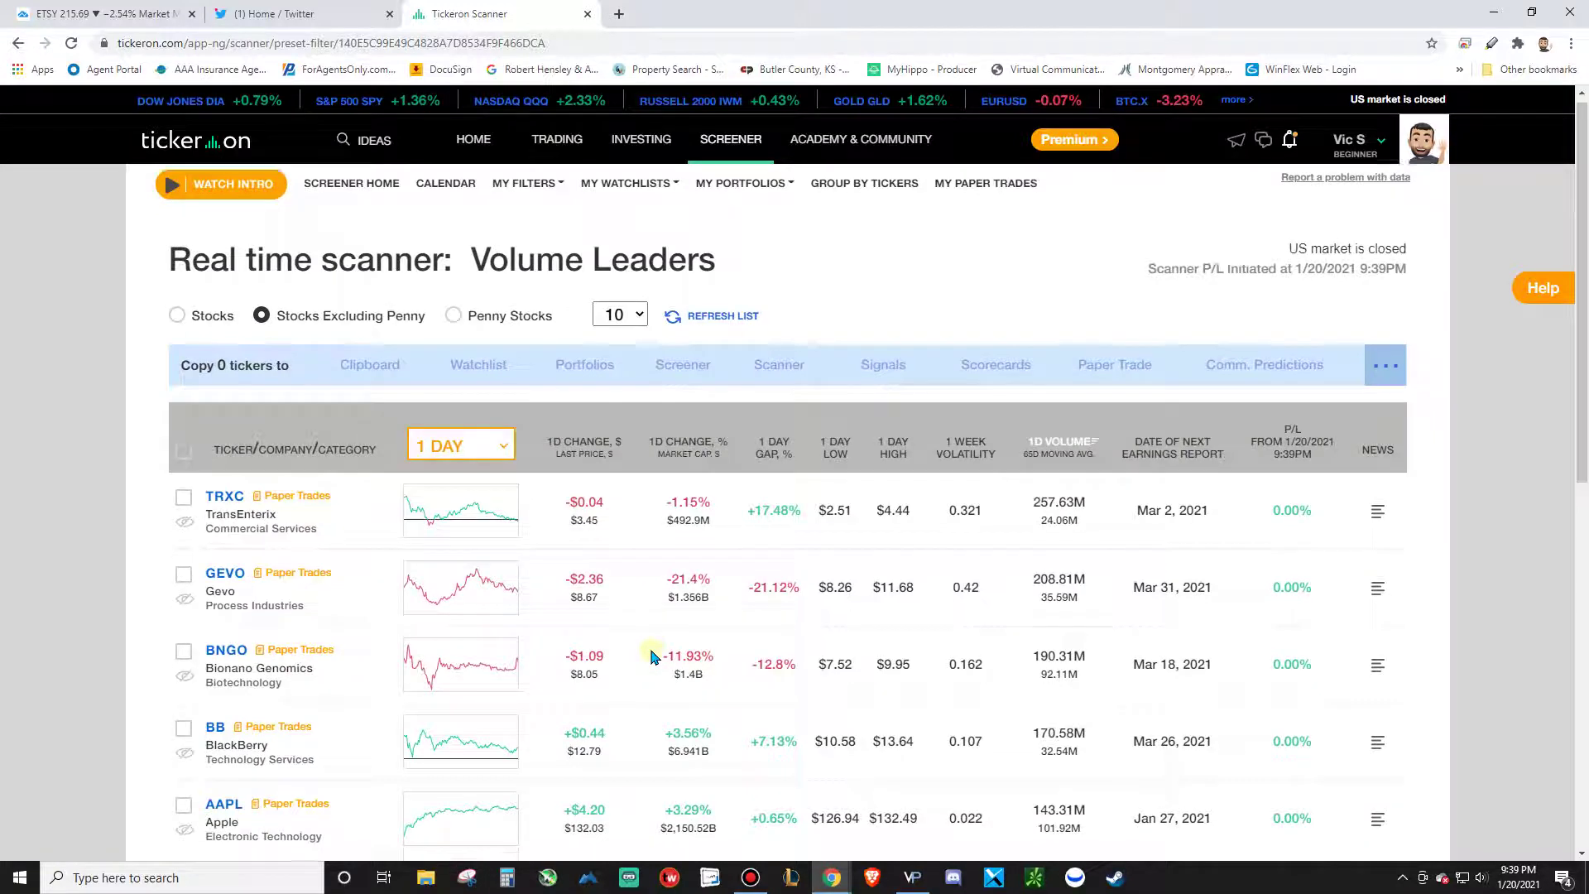
Dismiss the trending-industries webcast promo over the Volume Leaders scanner
scroll(662, 660, "down", 2)
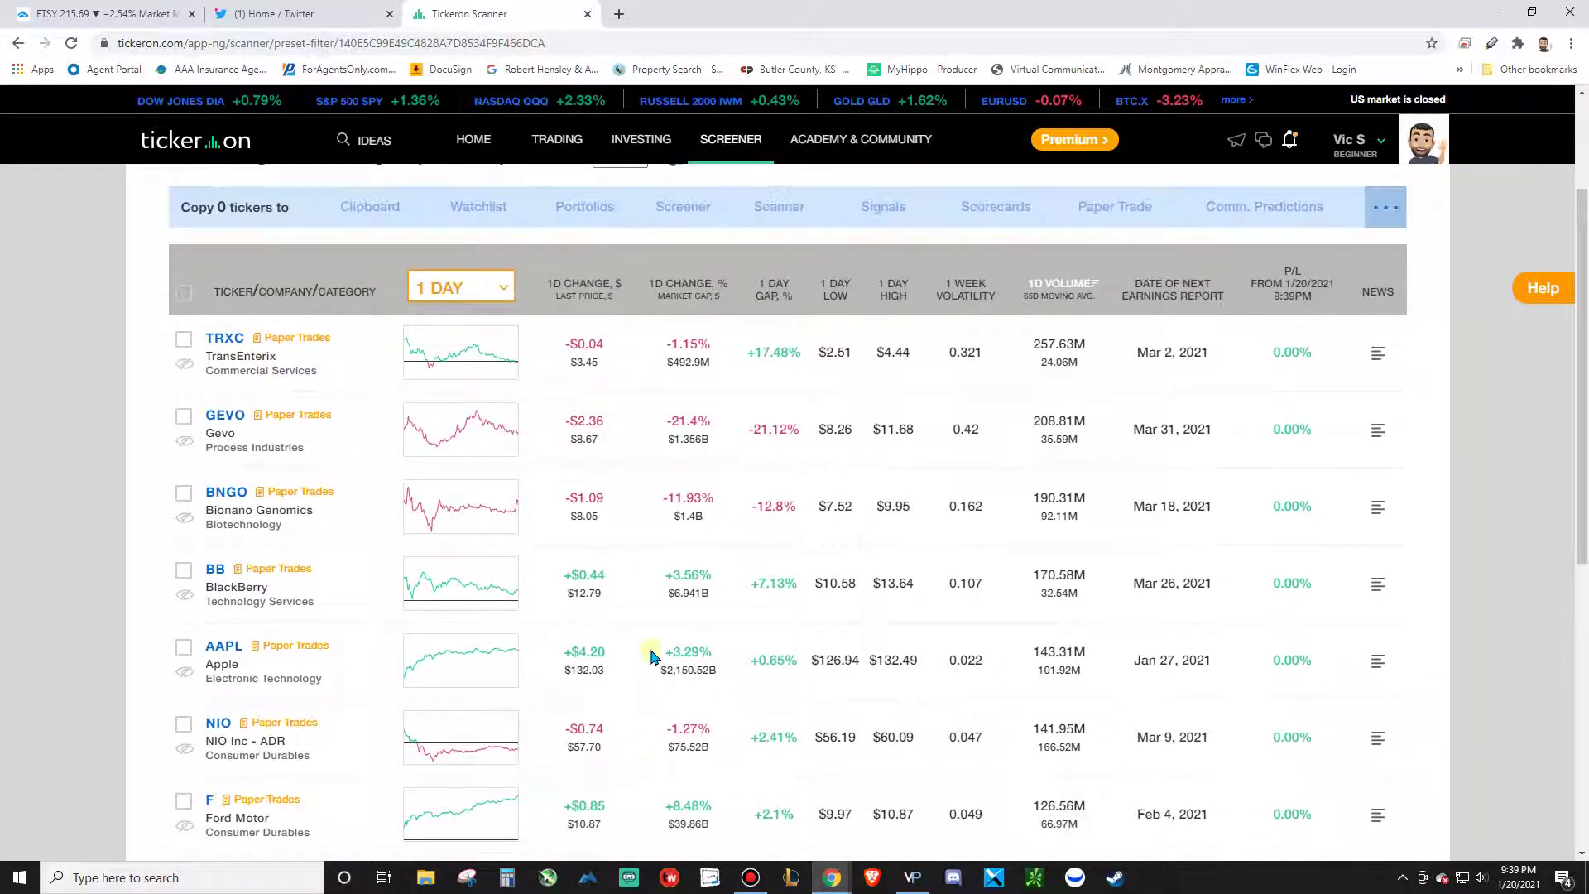
scroll(654, 656, "down", 1)
scroll(662, 655, "up", 1)
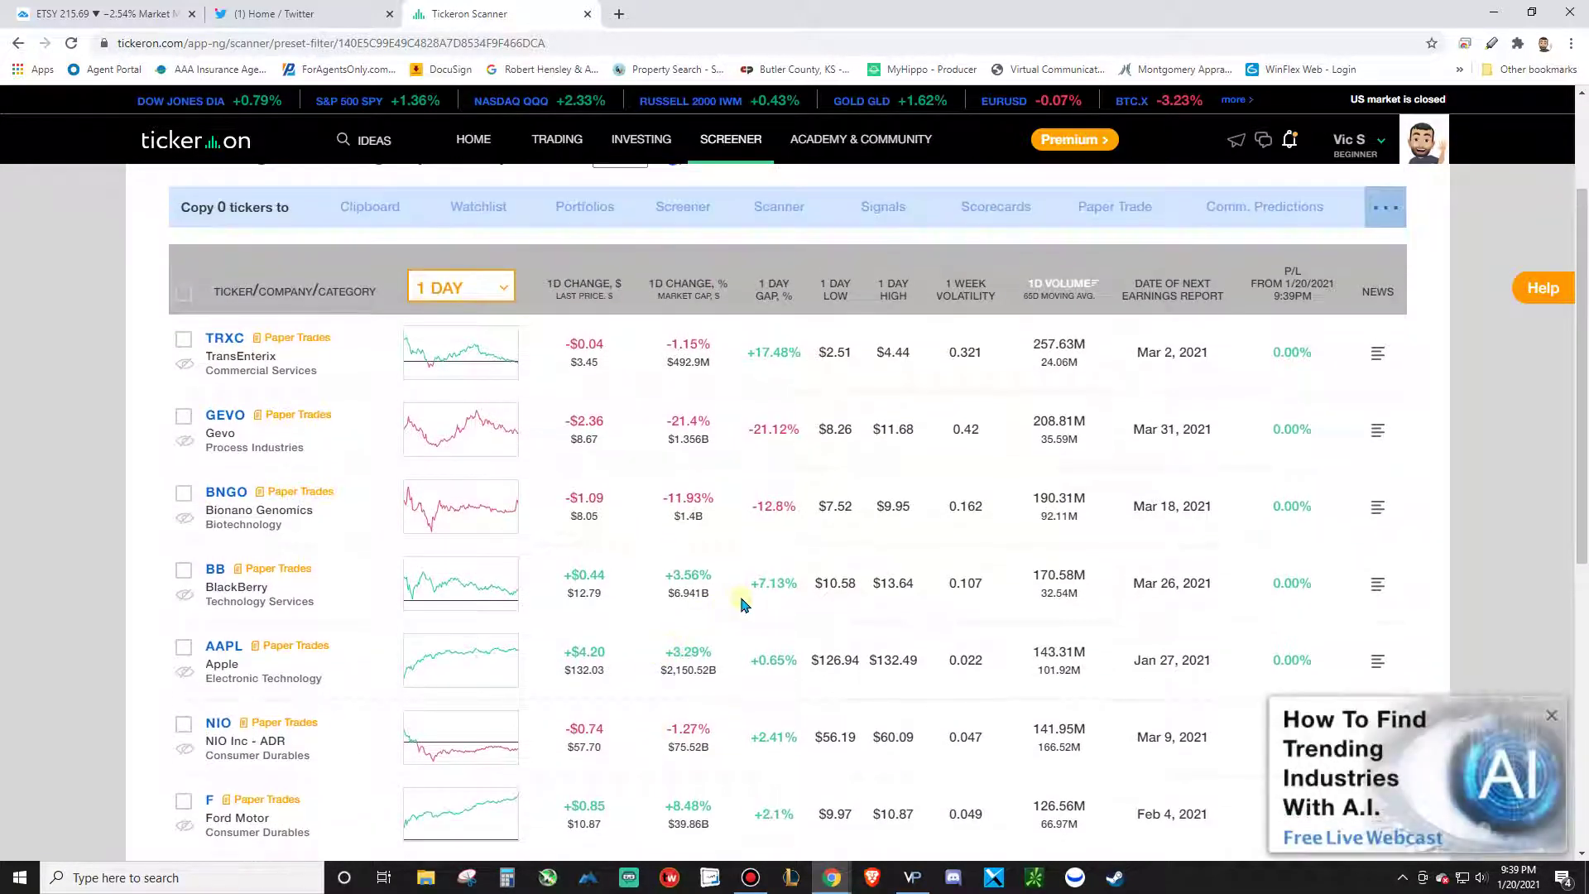
left_click(1552, 717)
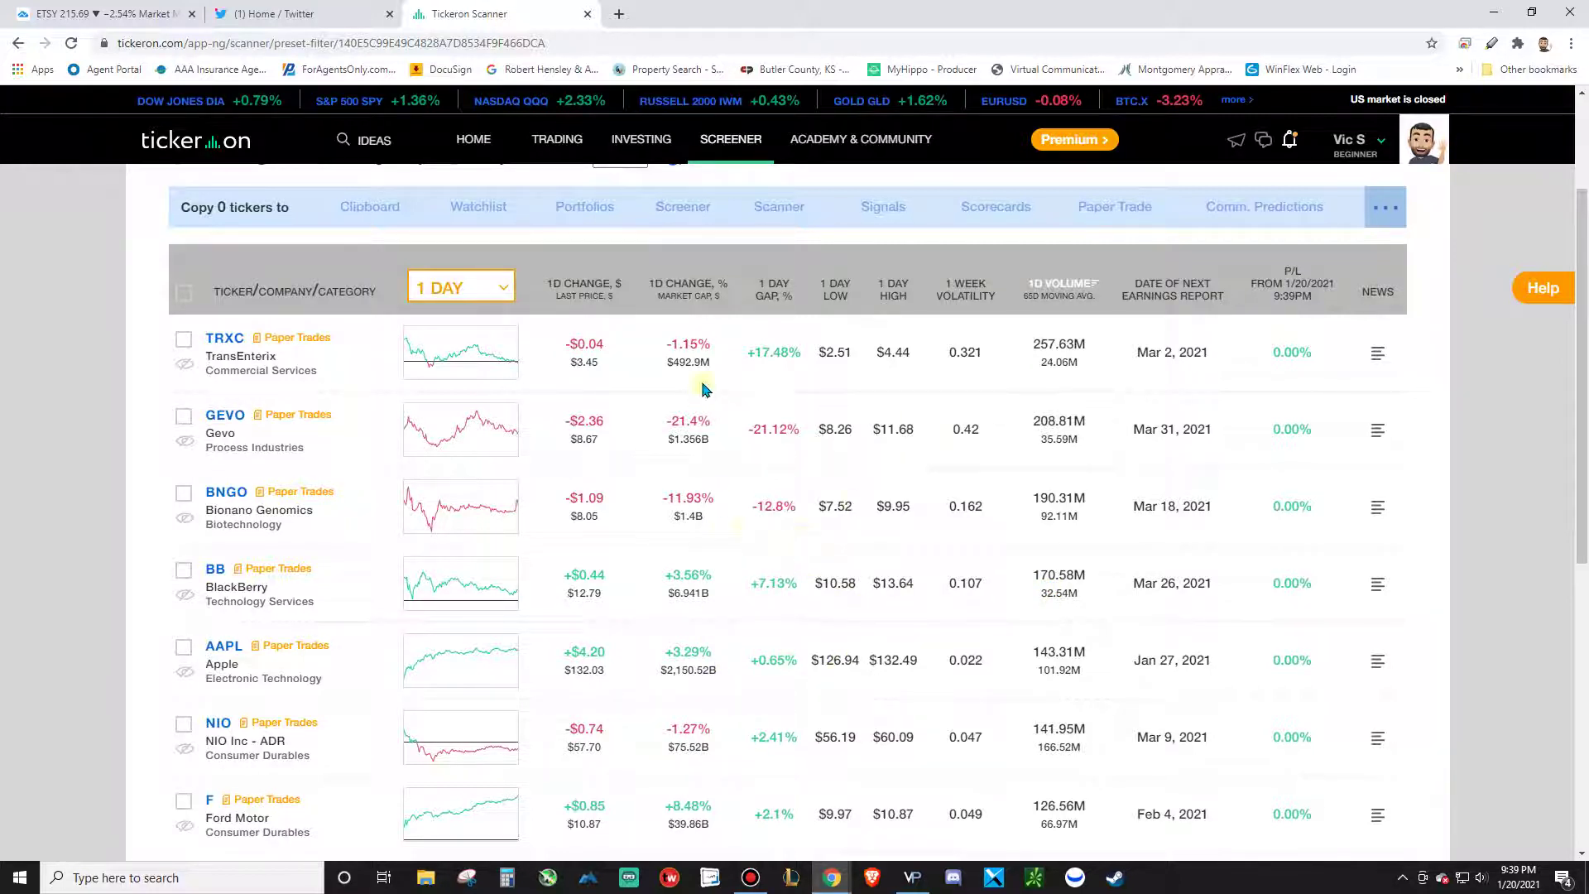
Scroll through the Volume Leaders table listing TRXC, GEVO, BNGO, BB and AAPL
scroll(665, 583, "down", 1)
scroll(521, 480, "up", 2)
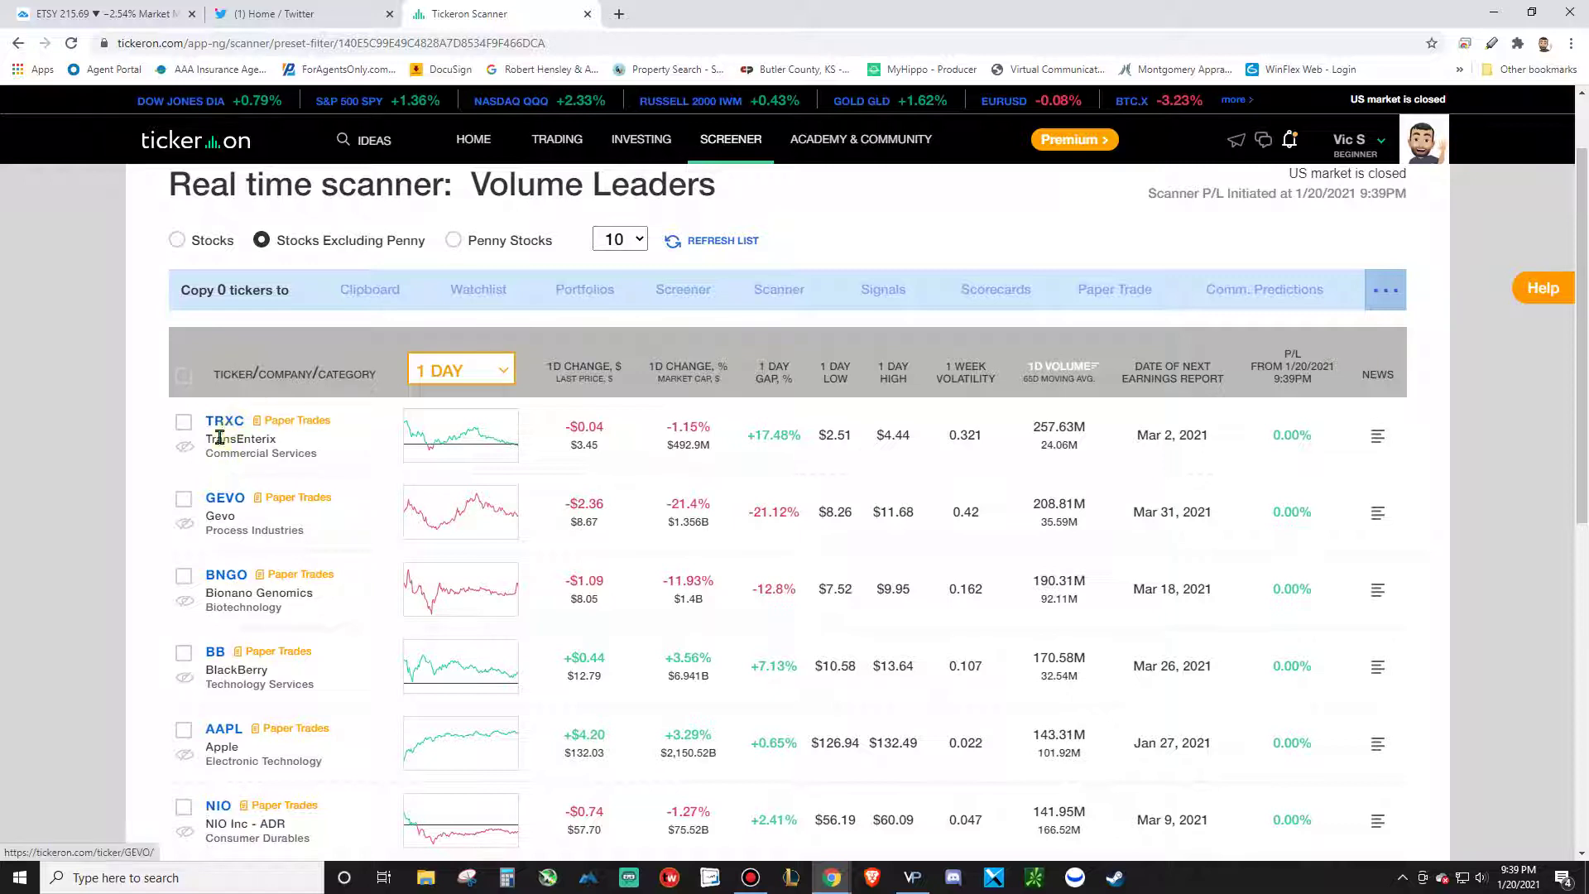
scroll(248, 509, "down", 1)
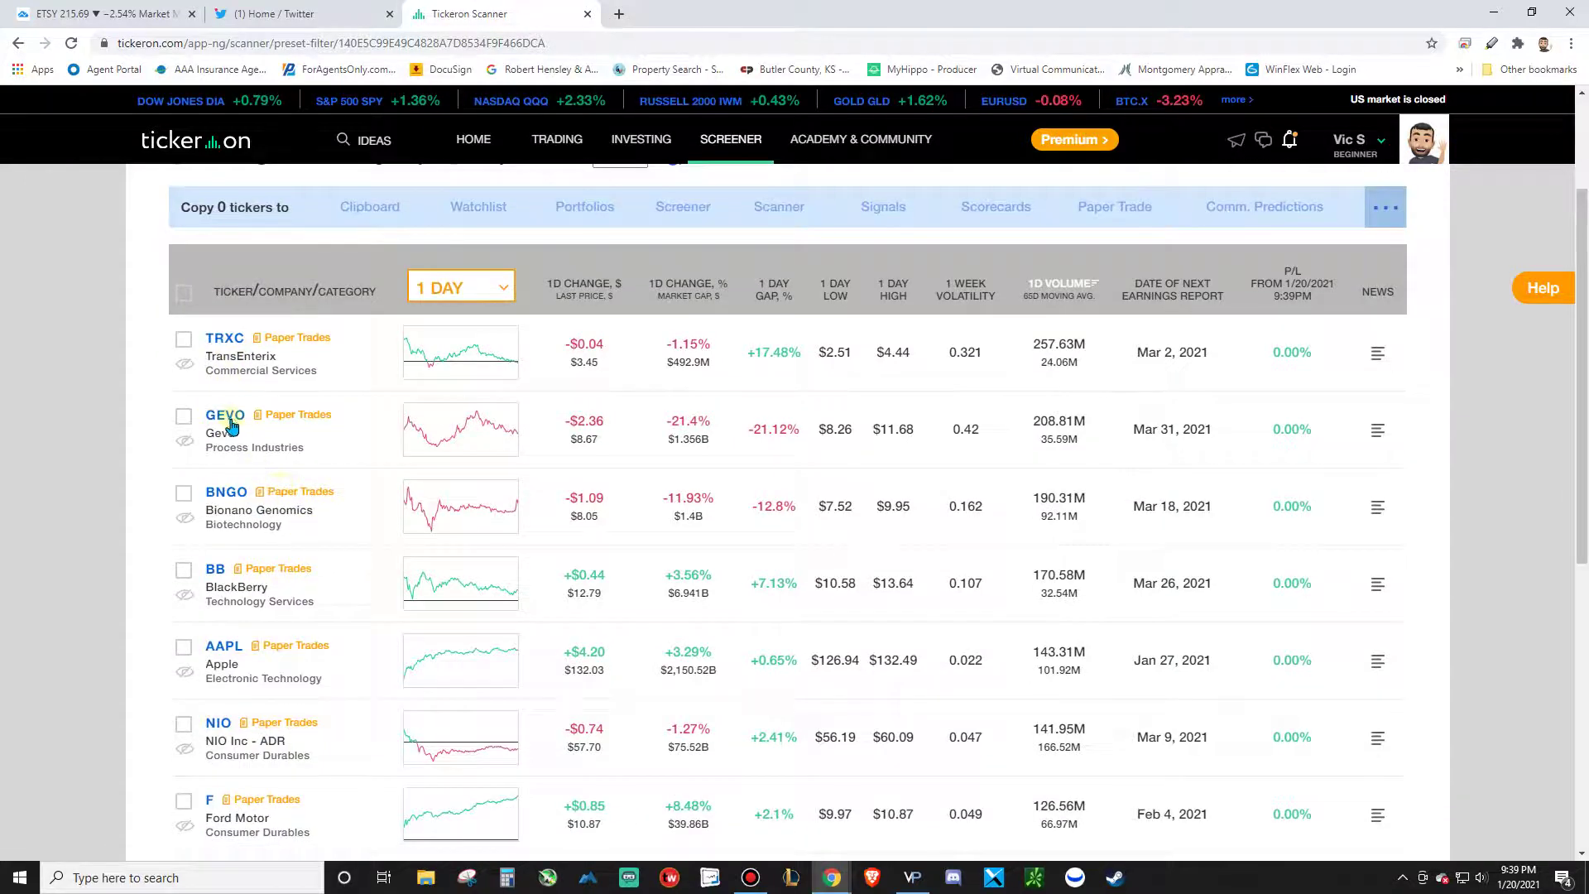
scroll(323, 521, "down", 1)
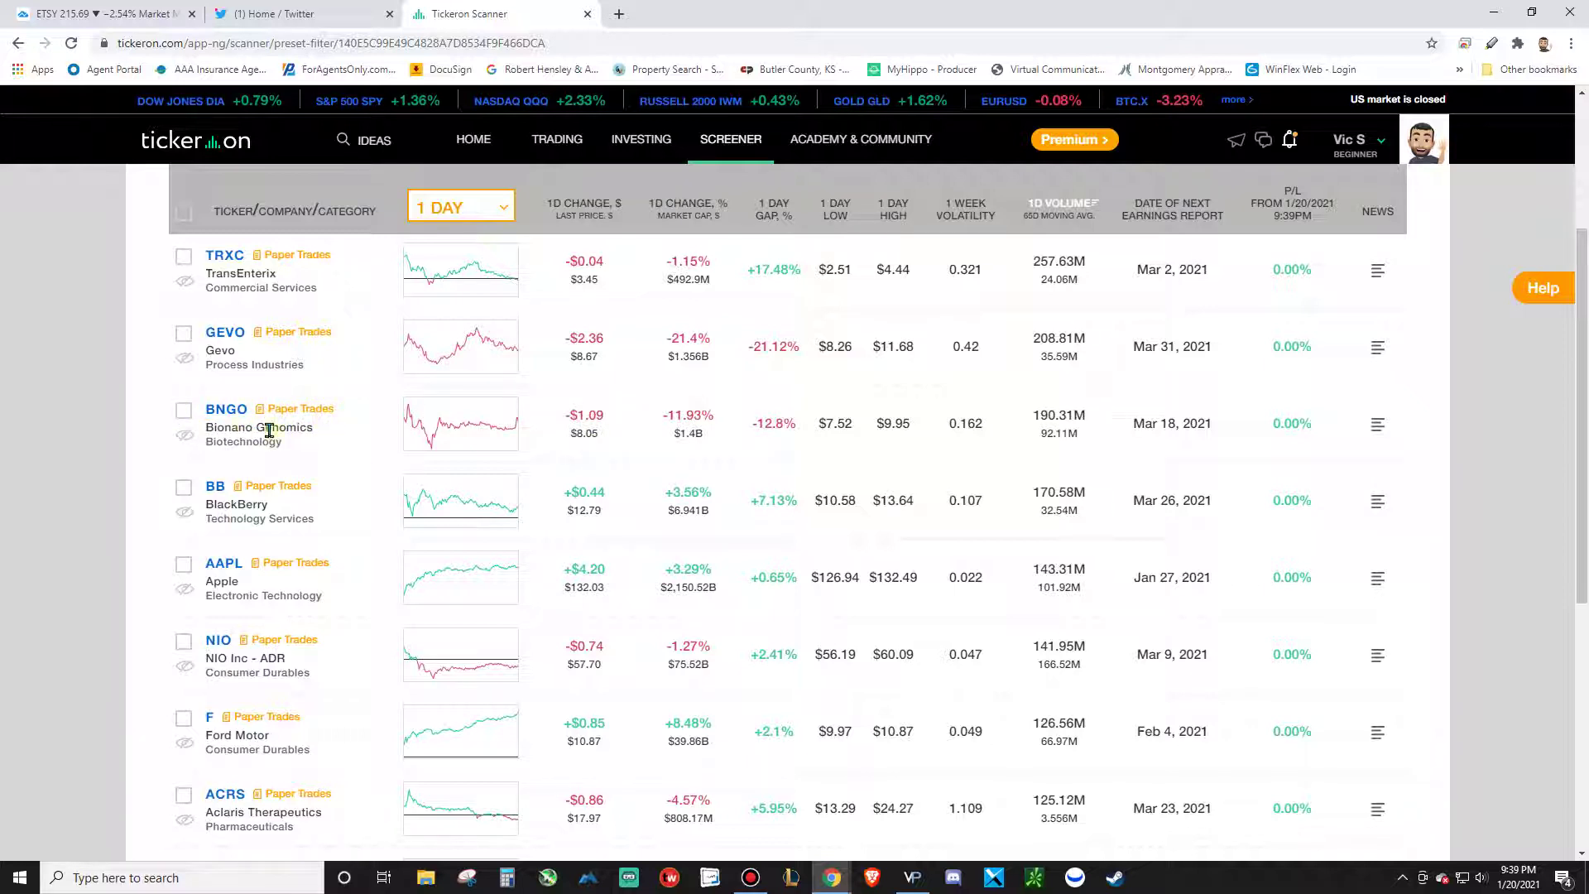
scroll(320, 534, "down", 1)
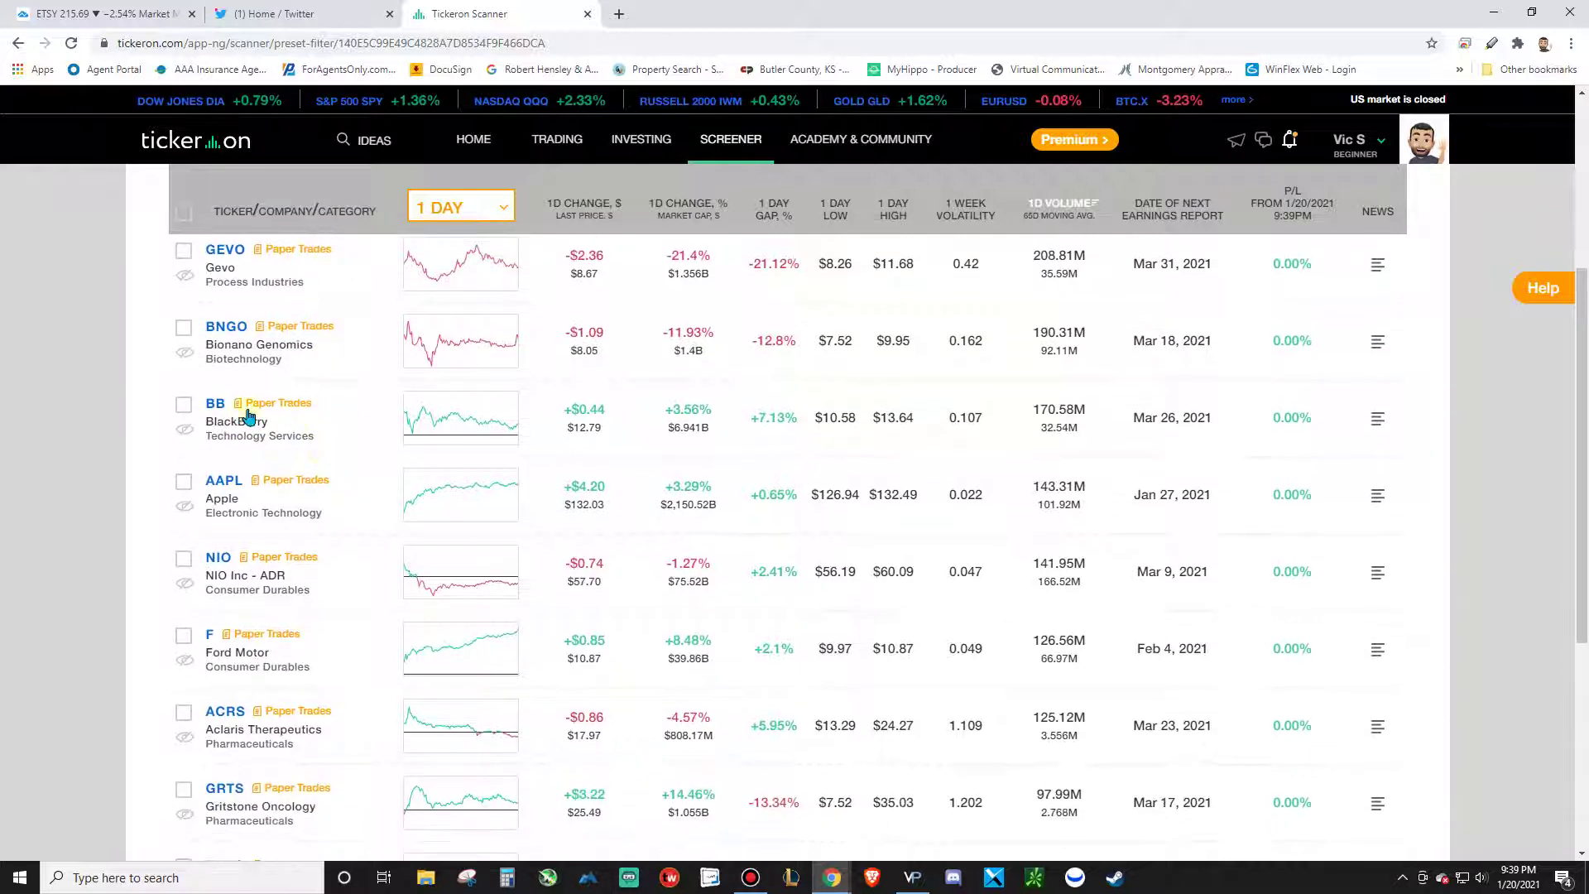
scroll(364, 471, "down", 1)
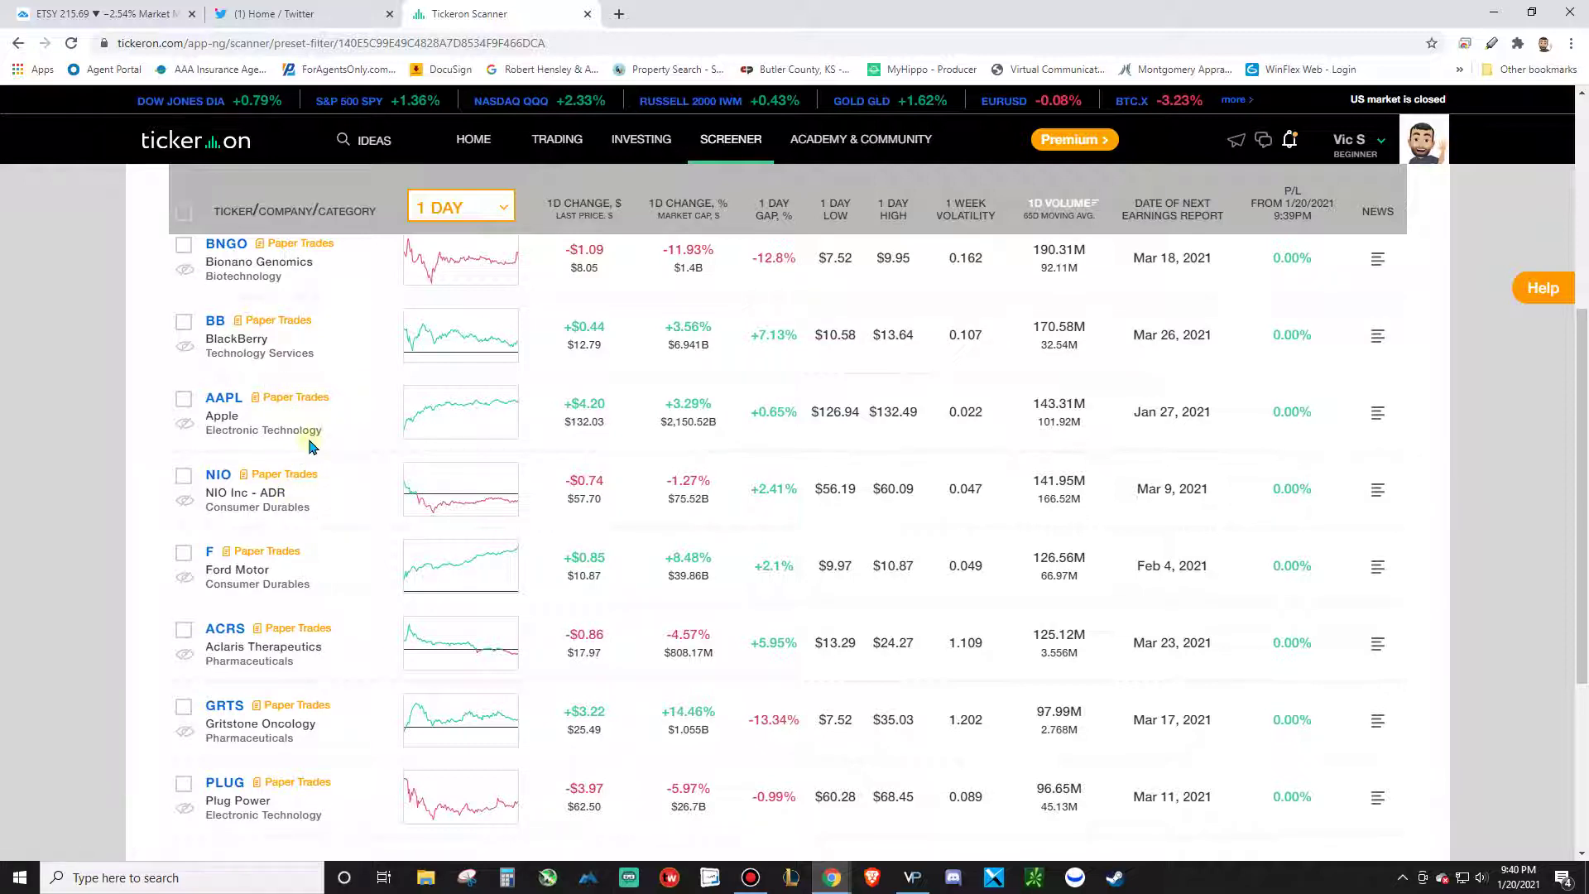
scroll(311, 447, "down", 1)
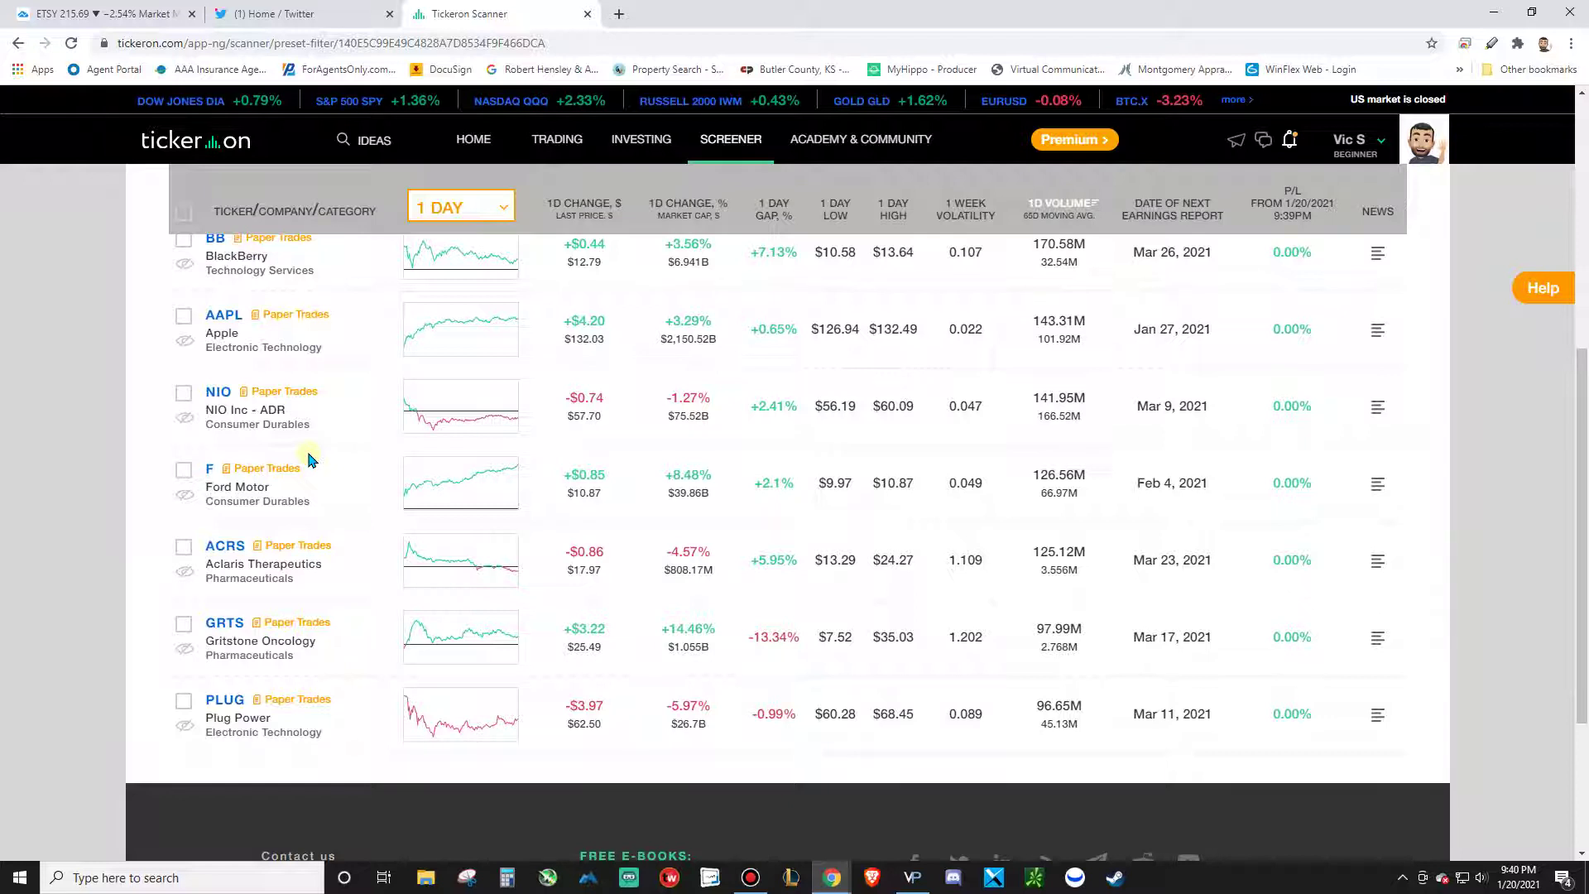
scroll(380, 593, "up", 5)
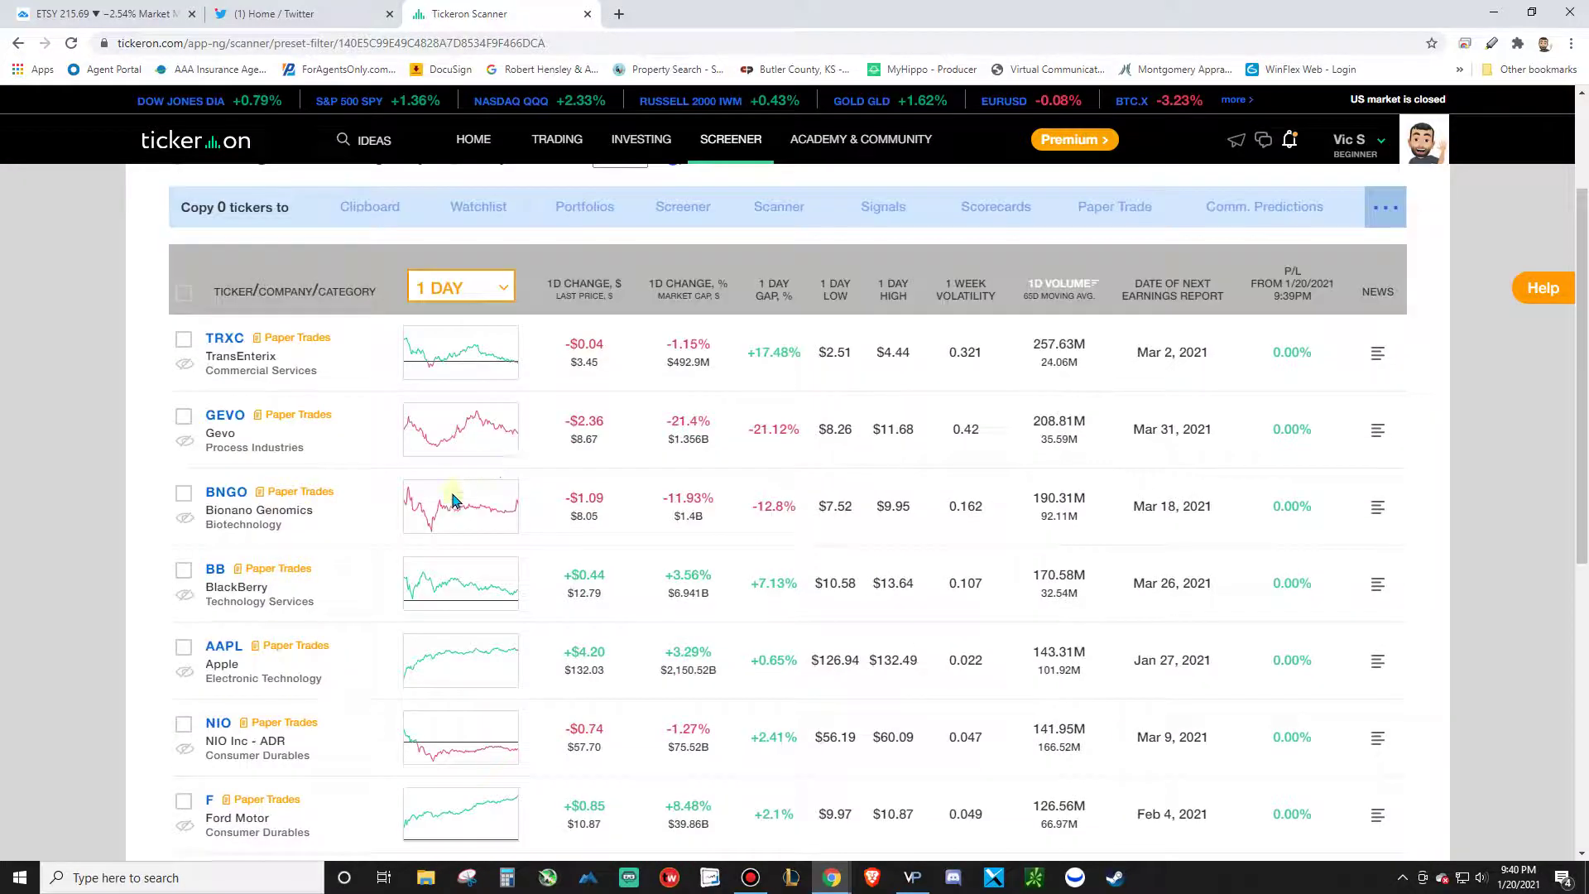
Return to the memberships page, briefly opening and closing the account profile tab
left_click(461, 476)
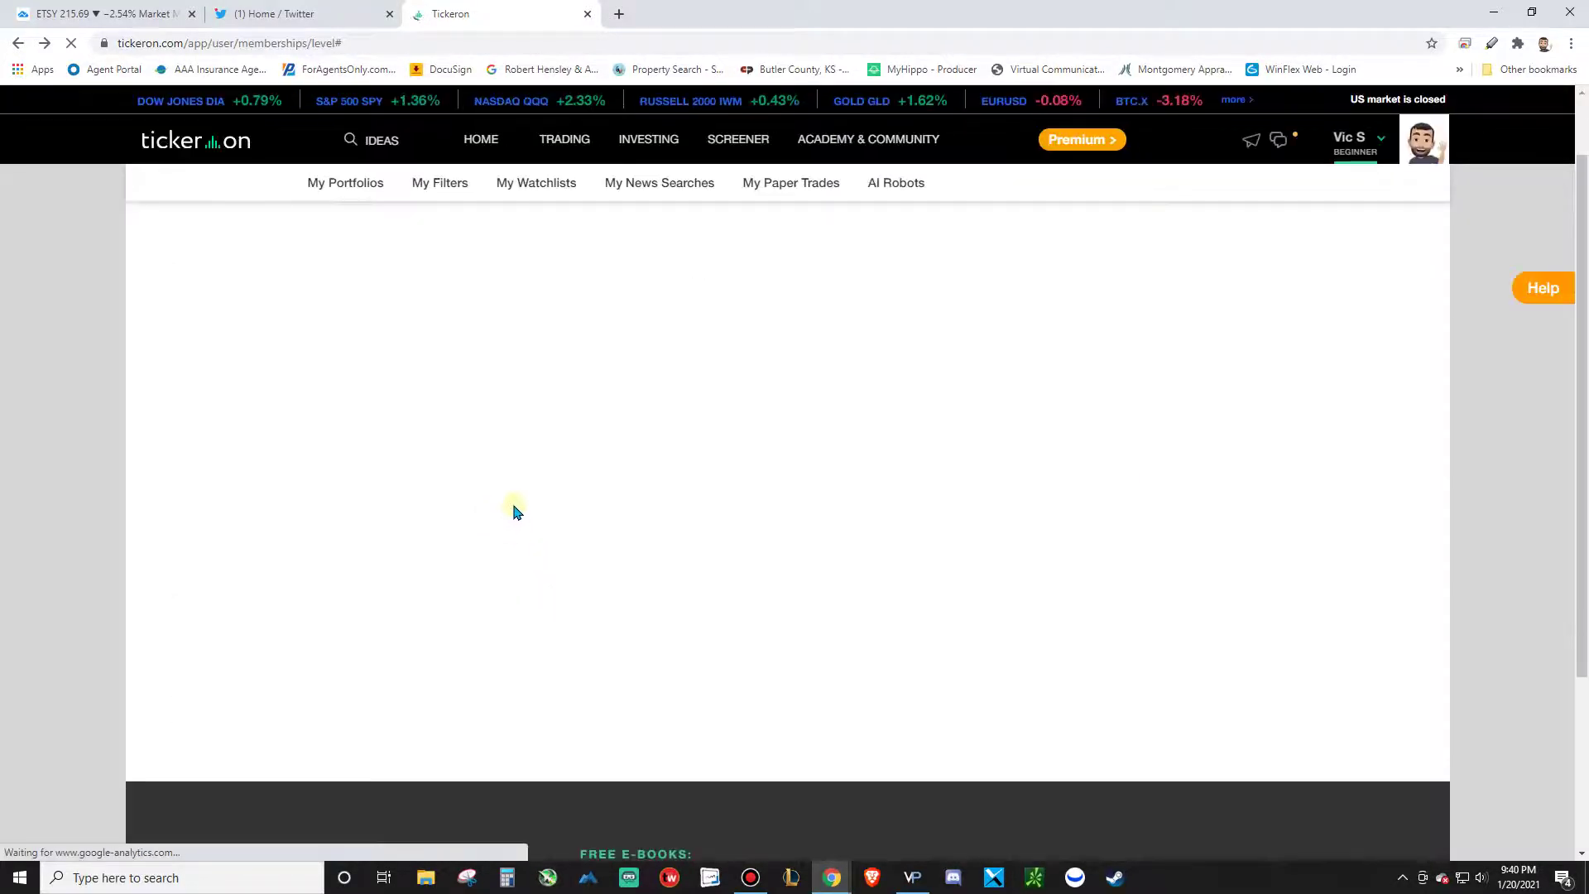
scroll(585, 504, "down", 7)
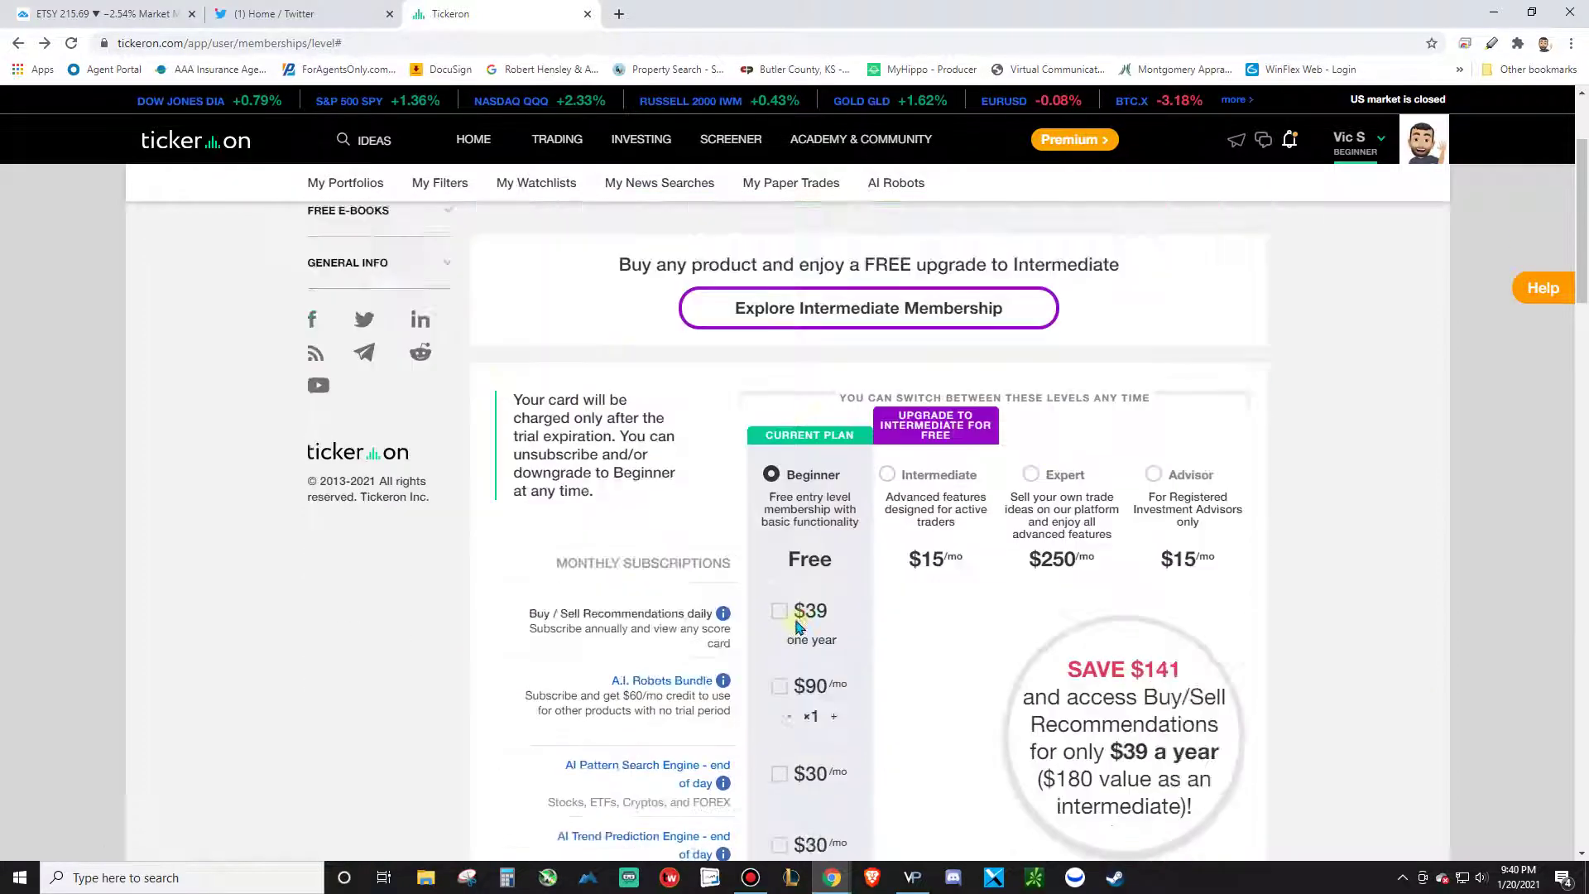
scroll(685, 716, "up", 5)
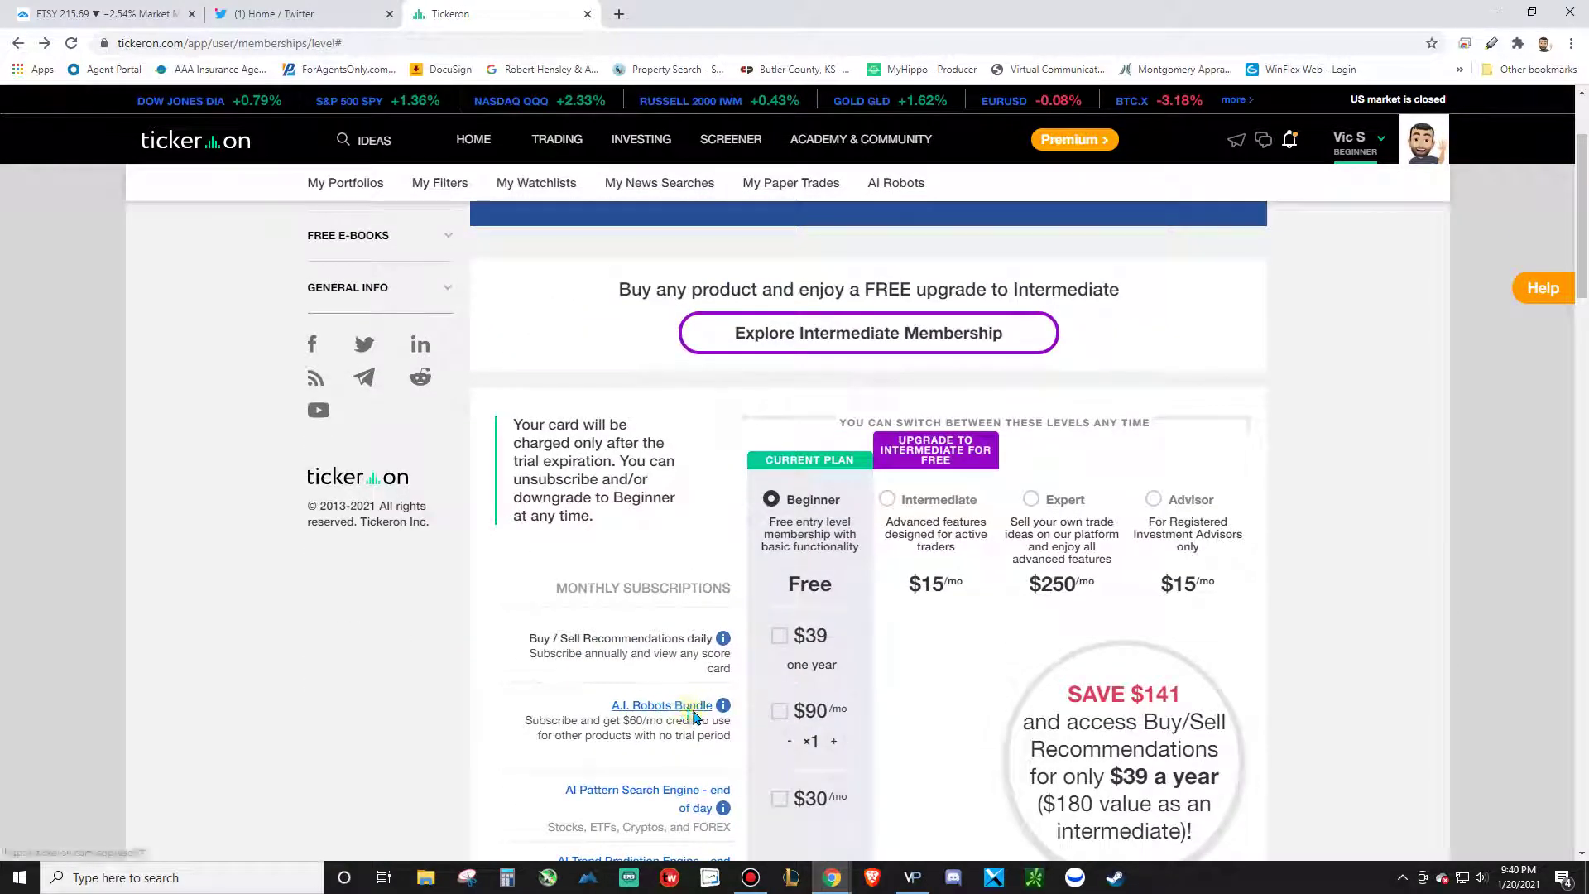
left_click(685, 707)
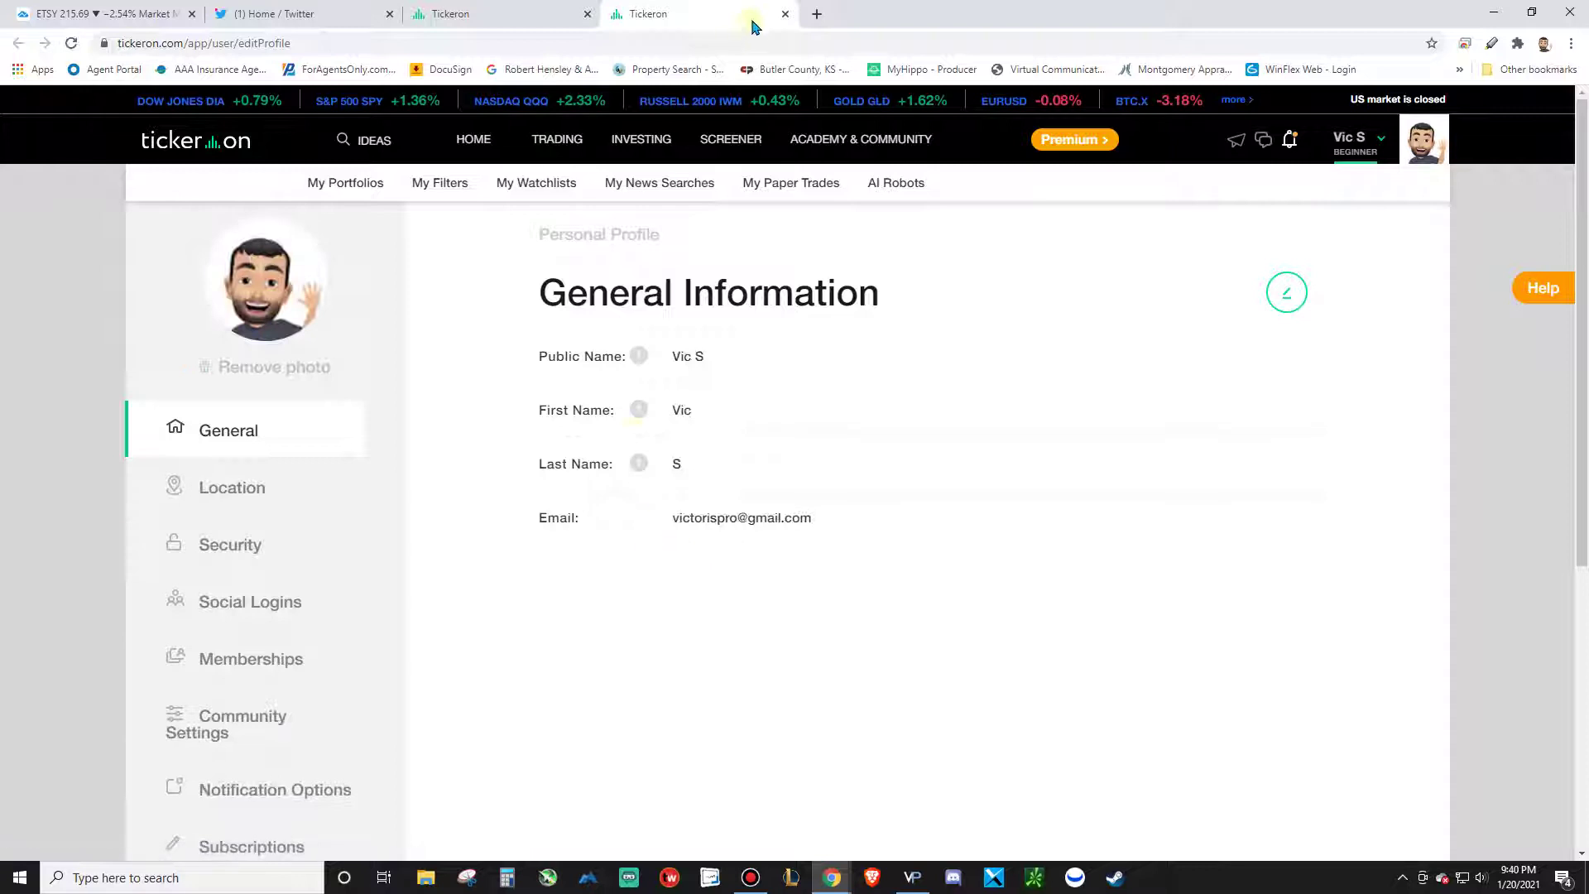
left_click(785, 14)
scroll(735, 529, "down", 2)
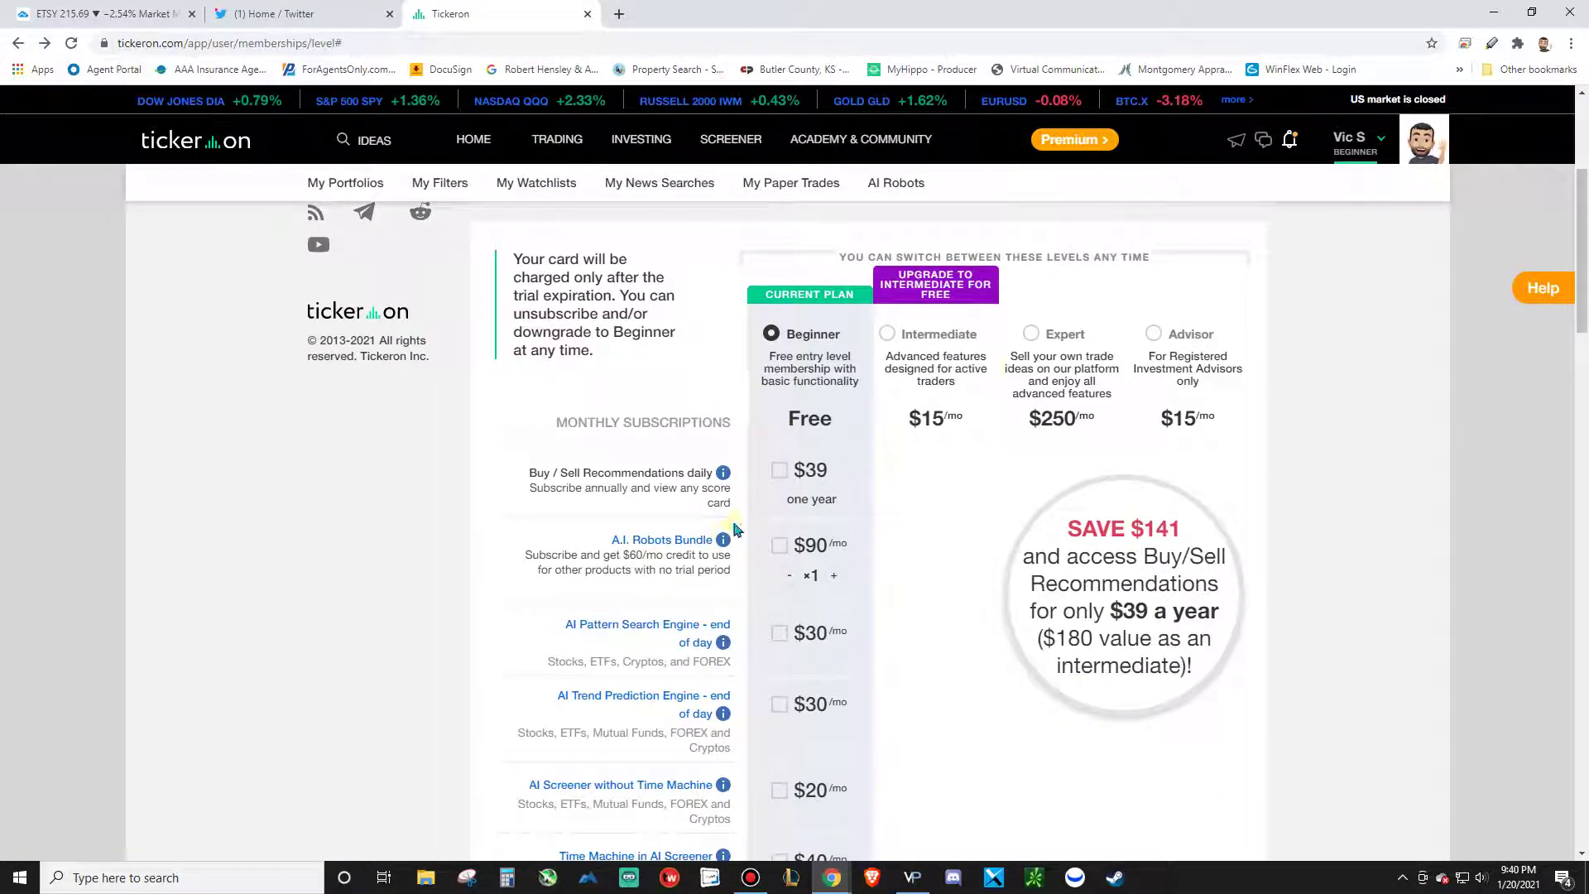
Open AI Robots, dismiss How it works, and open the Trailing Trader $5<Stock<$20 robot
left_click(906, 184)
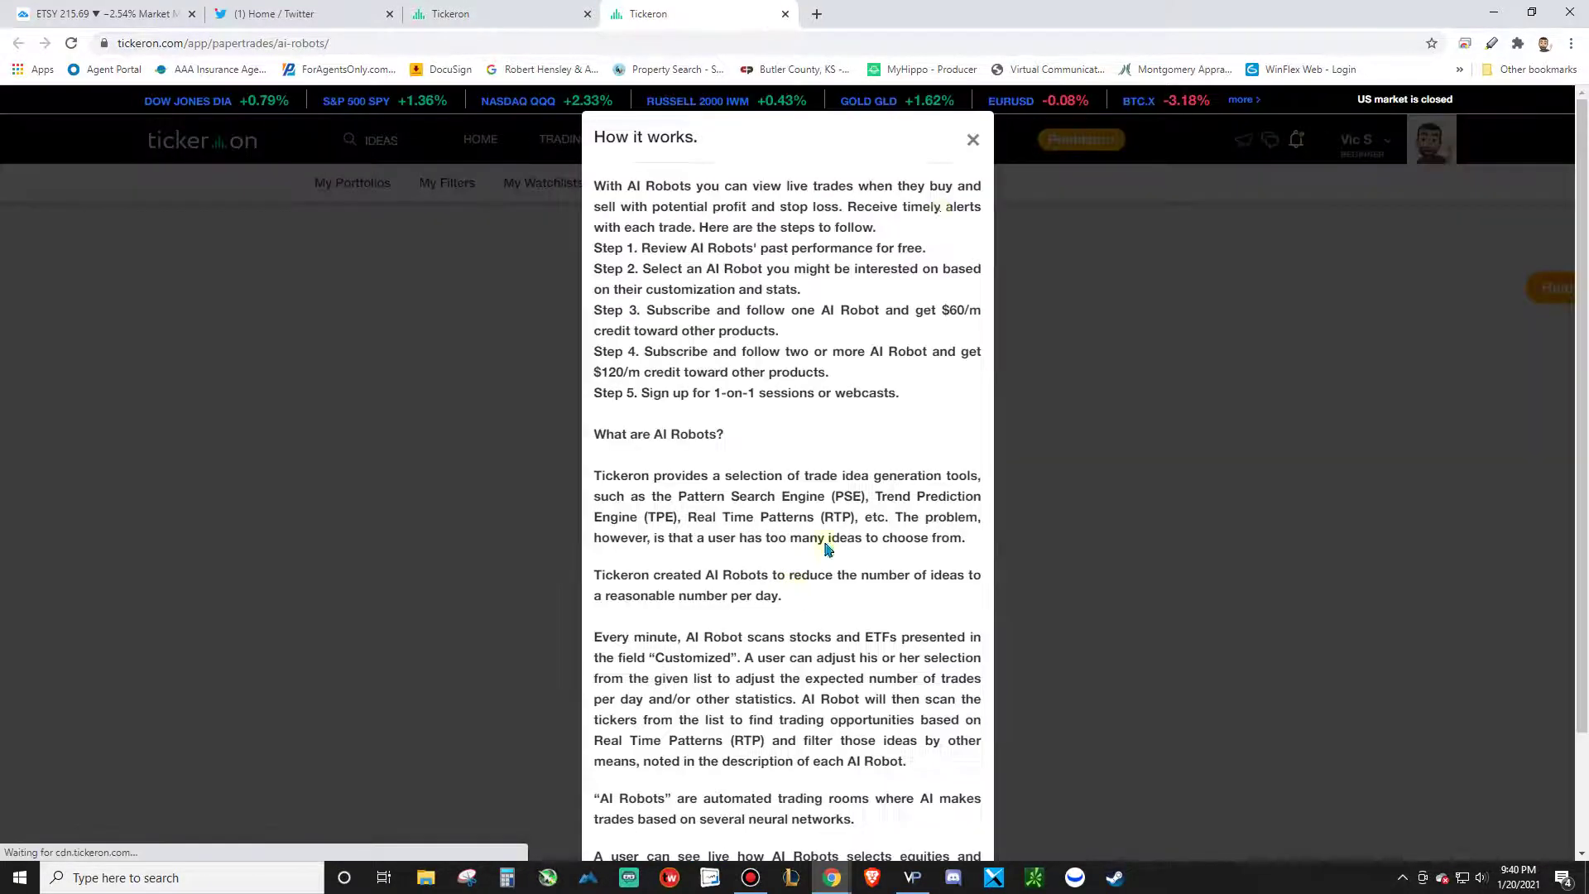
left_click(972, 139)
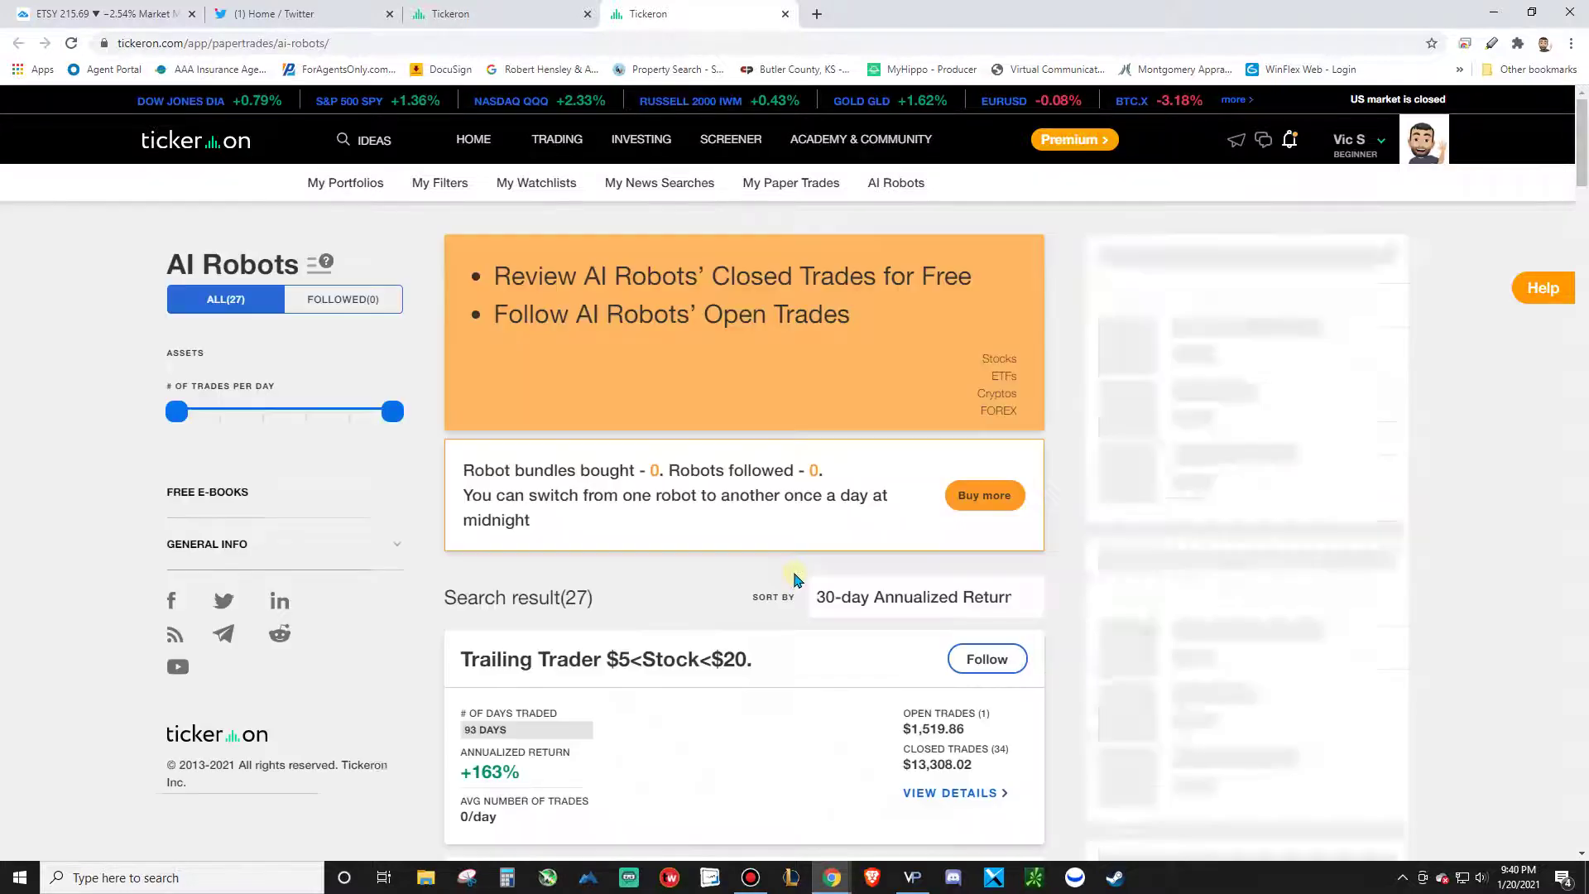
scroll(793, 580, "down", 4)
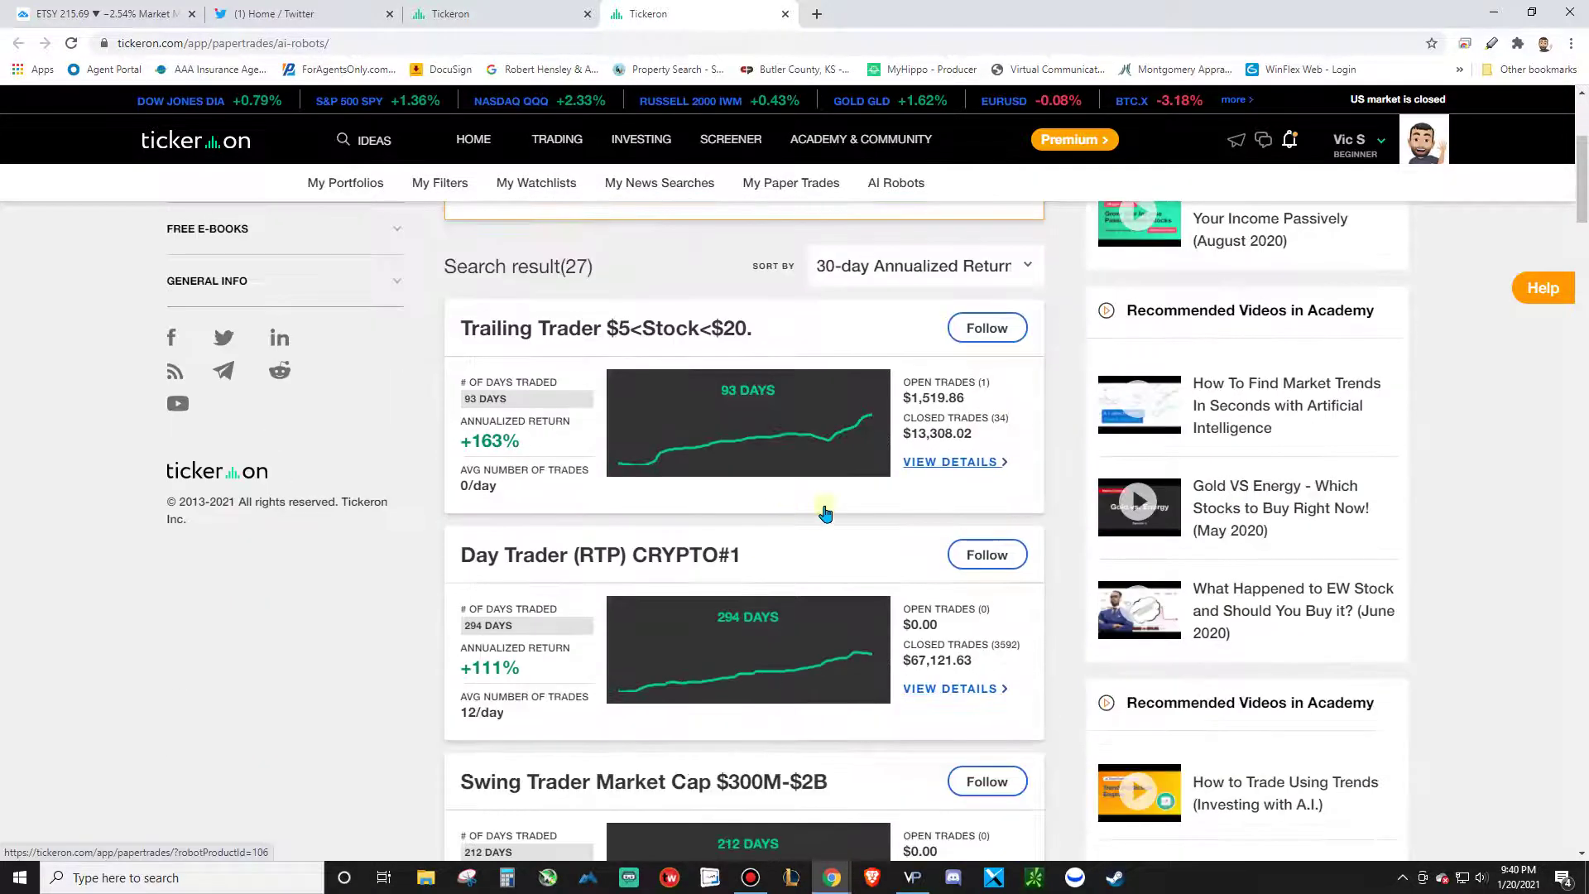
scroll(745, 489, "down", 1)
scroll(704, 497, "up", 1)
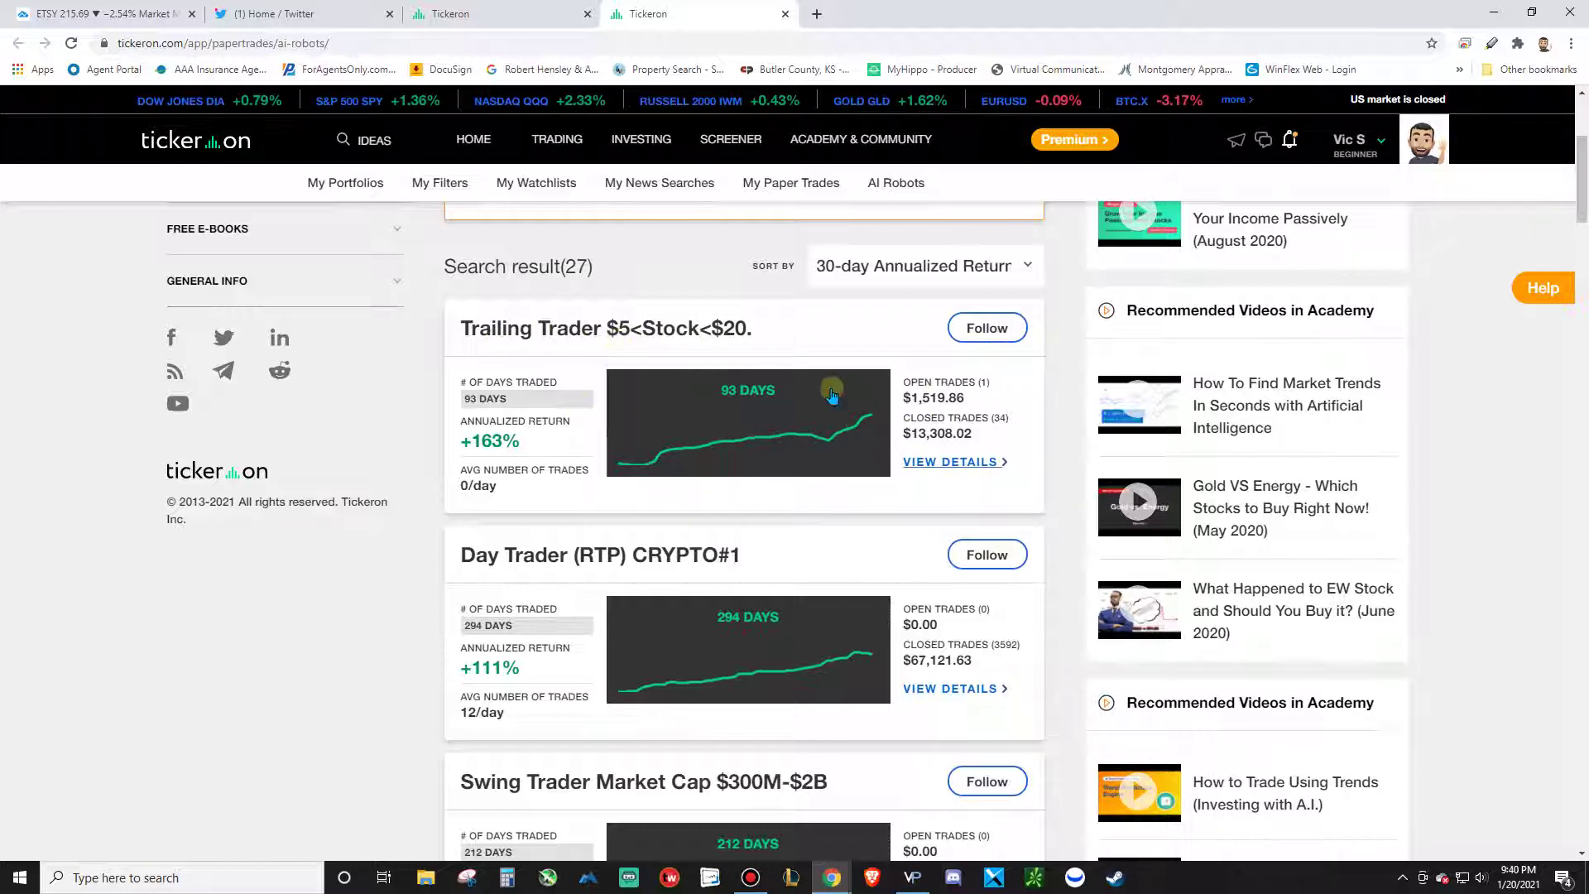
left_click(974, 463)
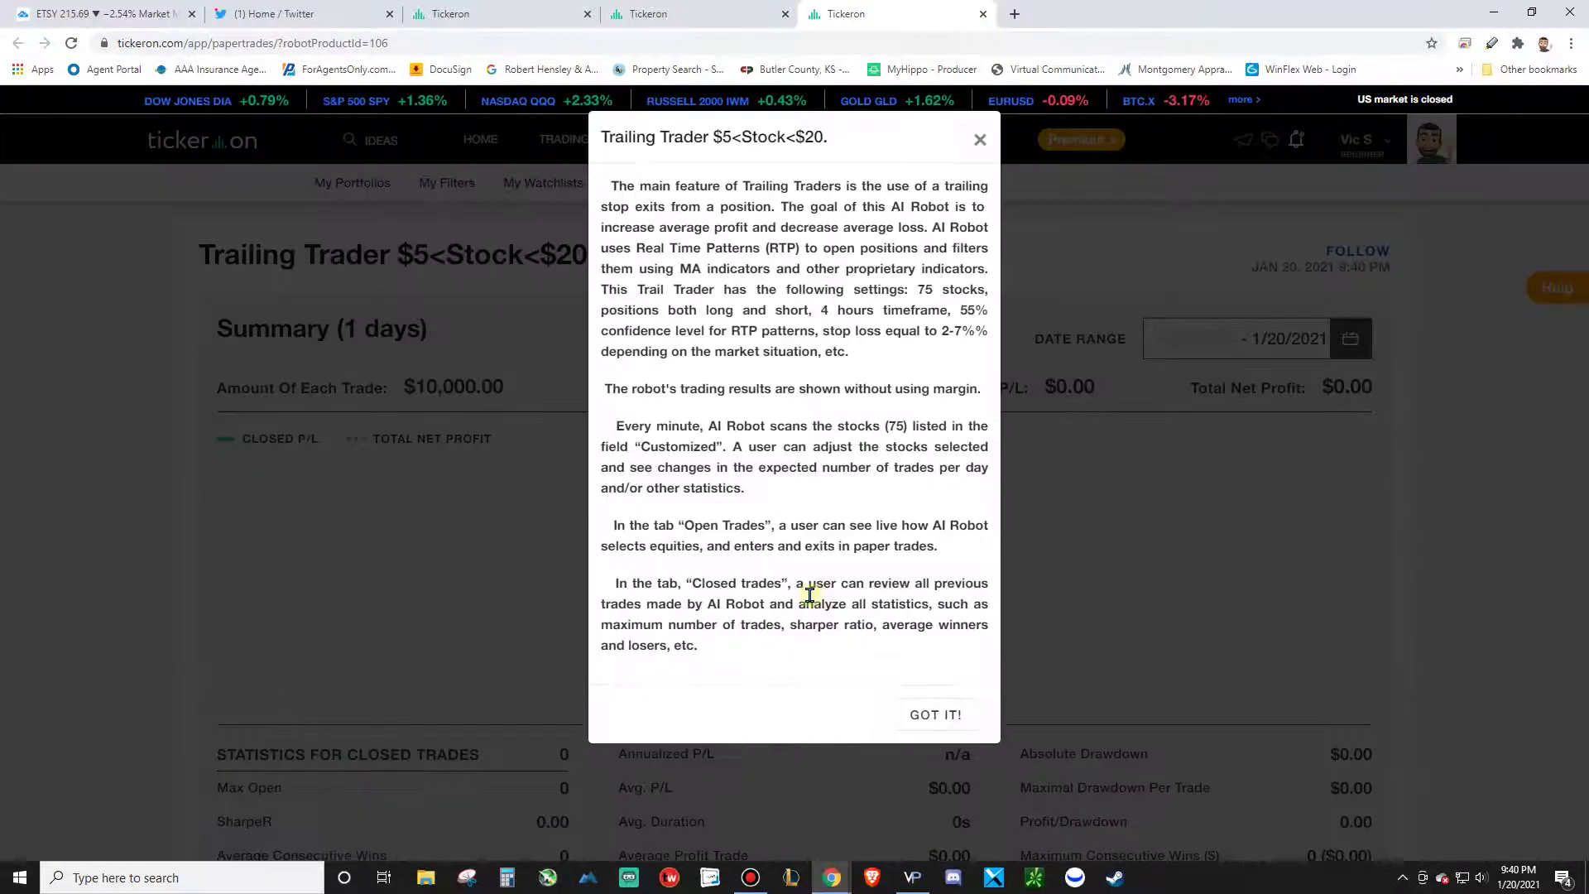
Highlight Trailing Trader's 163.42% annualized return and its $10,000.00 to $13,308.02 summary figures
left_click(978, 140)
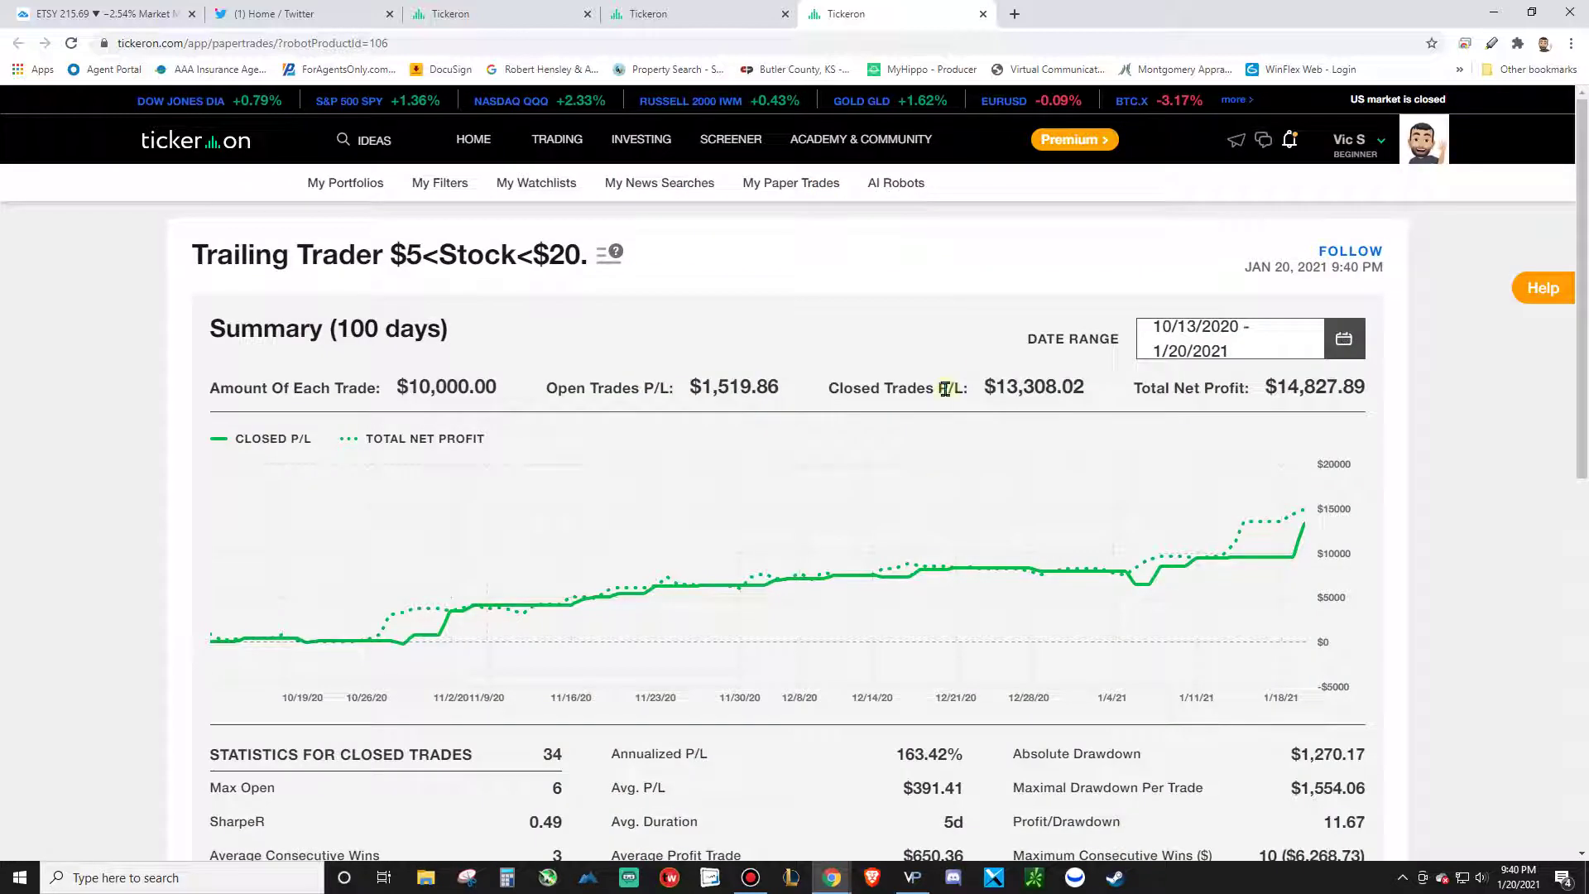
scroll(809, 591, "down", 6)
scroll(752, 525, "up", 3)
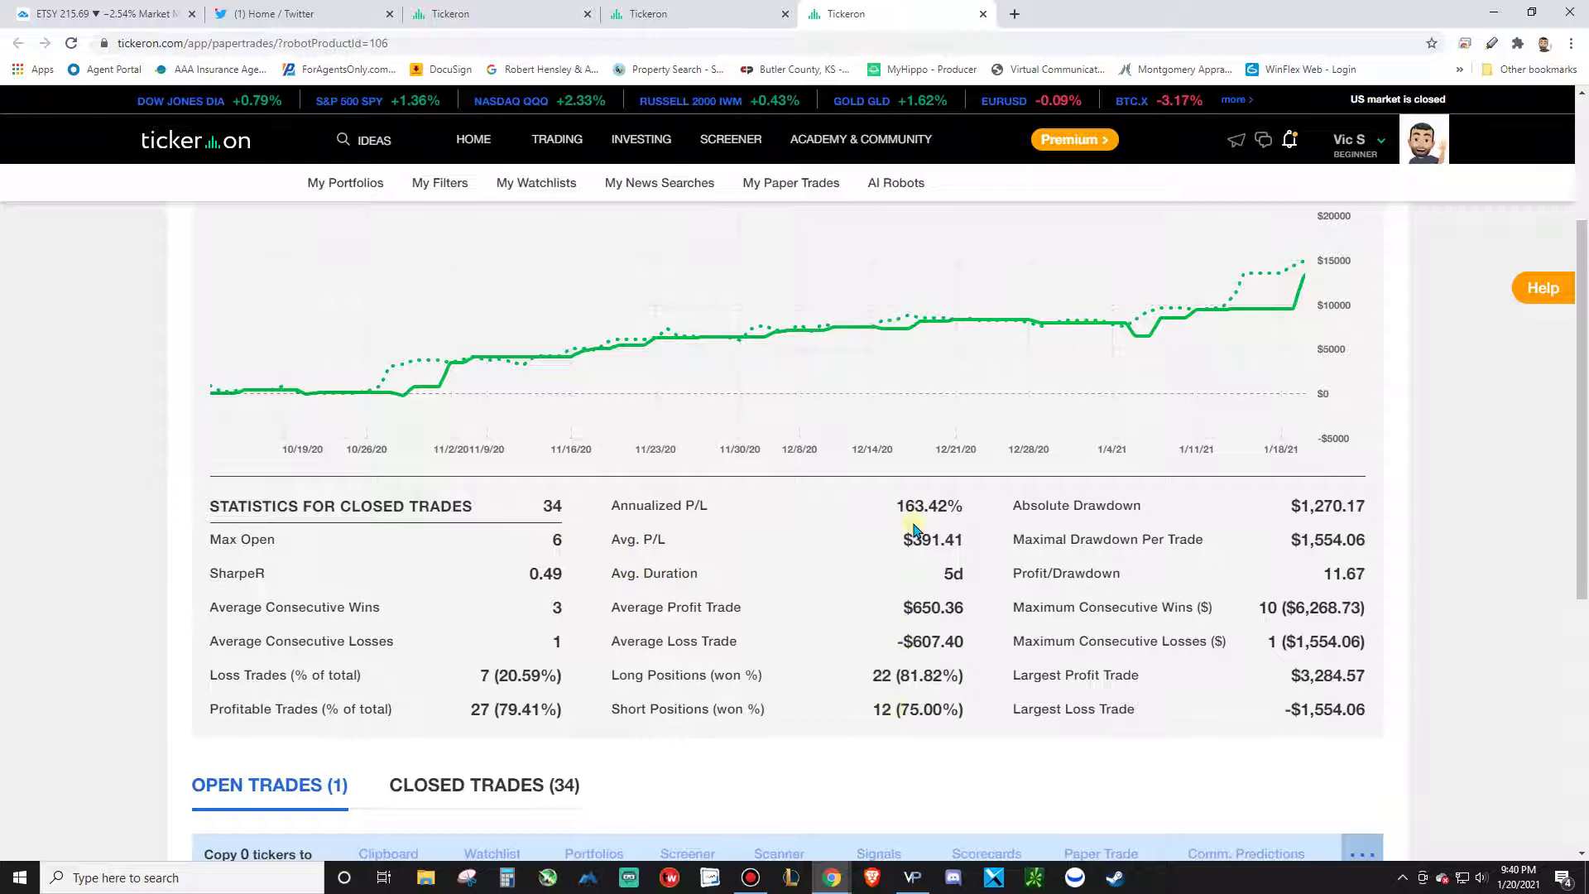
left_click_drag(895, 506, 905, 603)
left_click(896, 675)
scroll(828, 689, "up", 1)
scroll(763, 756, "up", 2)
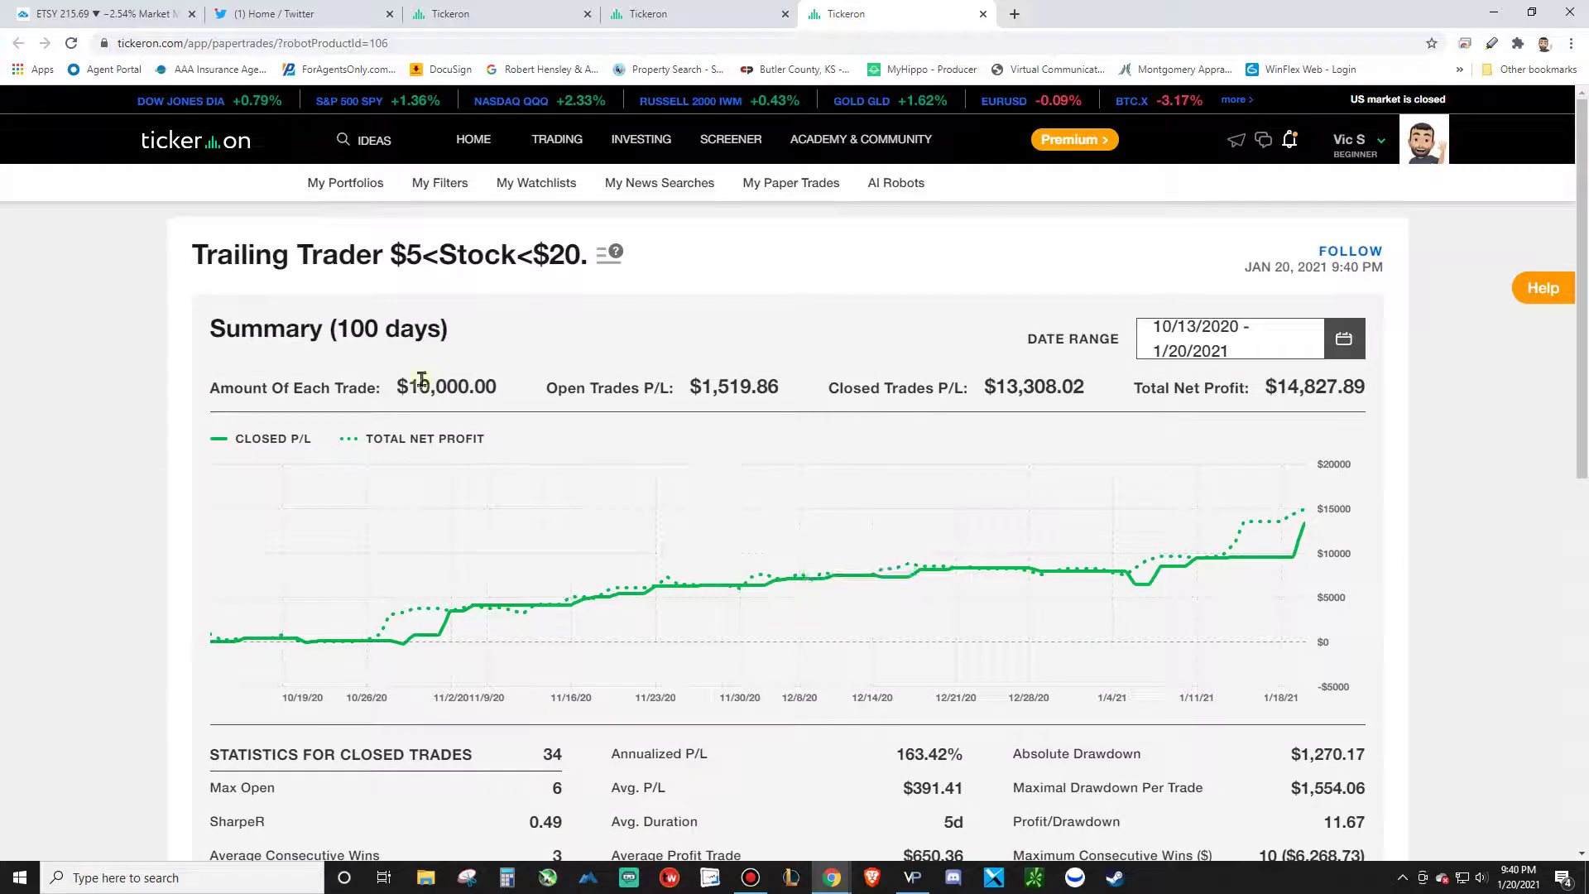
left_click_drag(422, 379, 494, 405)
left_click(636, 407)
Scroll through the Trailing Trader results and highlight its Total Net Profit value
scroll(1104, 466, "down", 2)
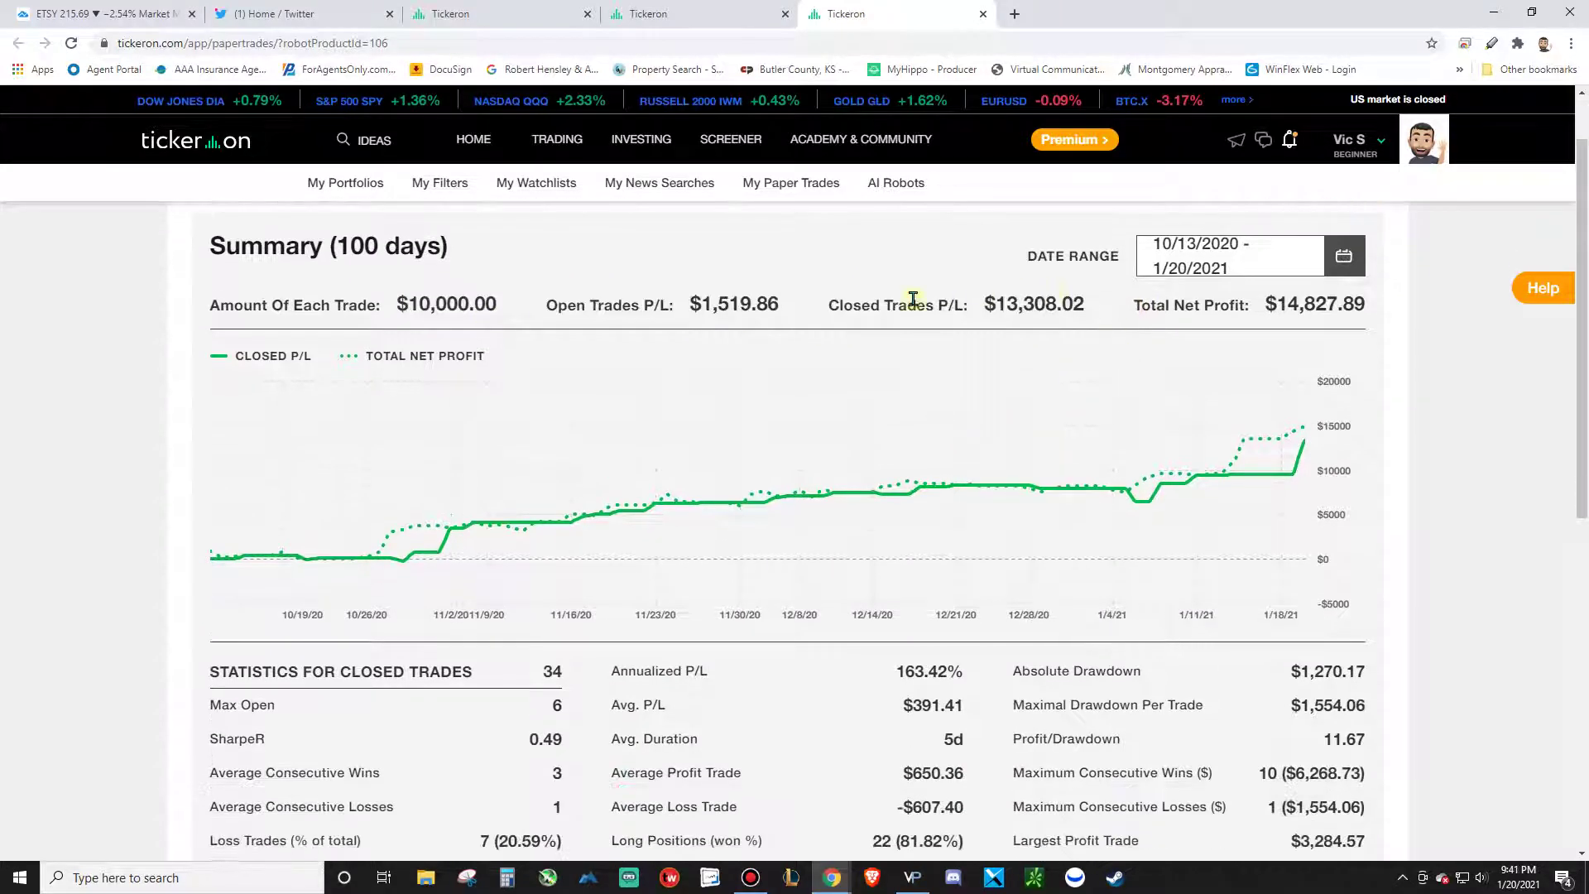
scroll(989, 345, "up", 2)
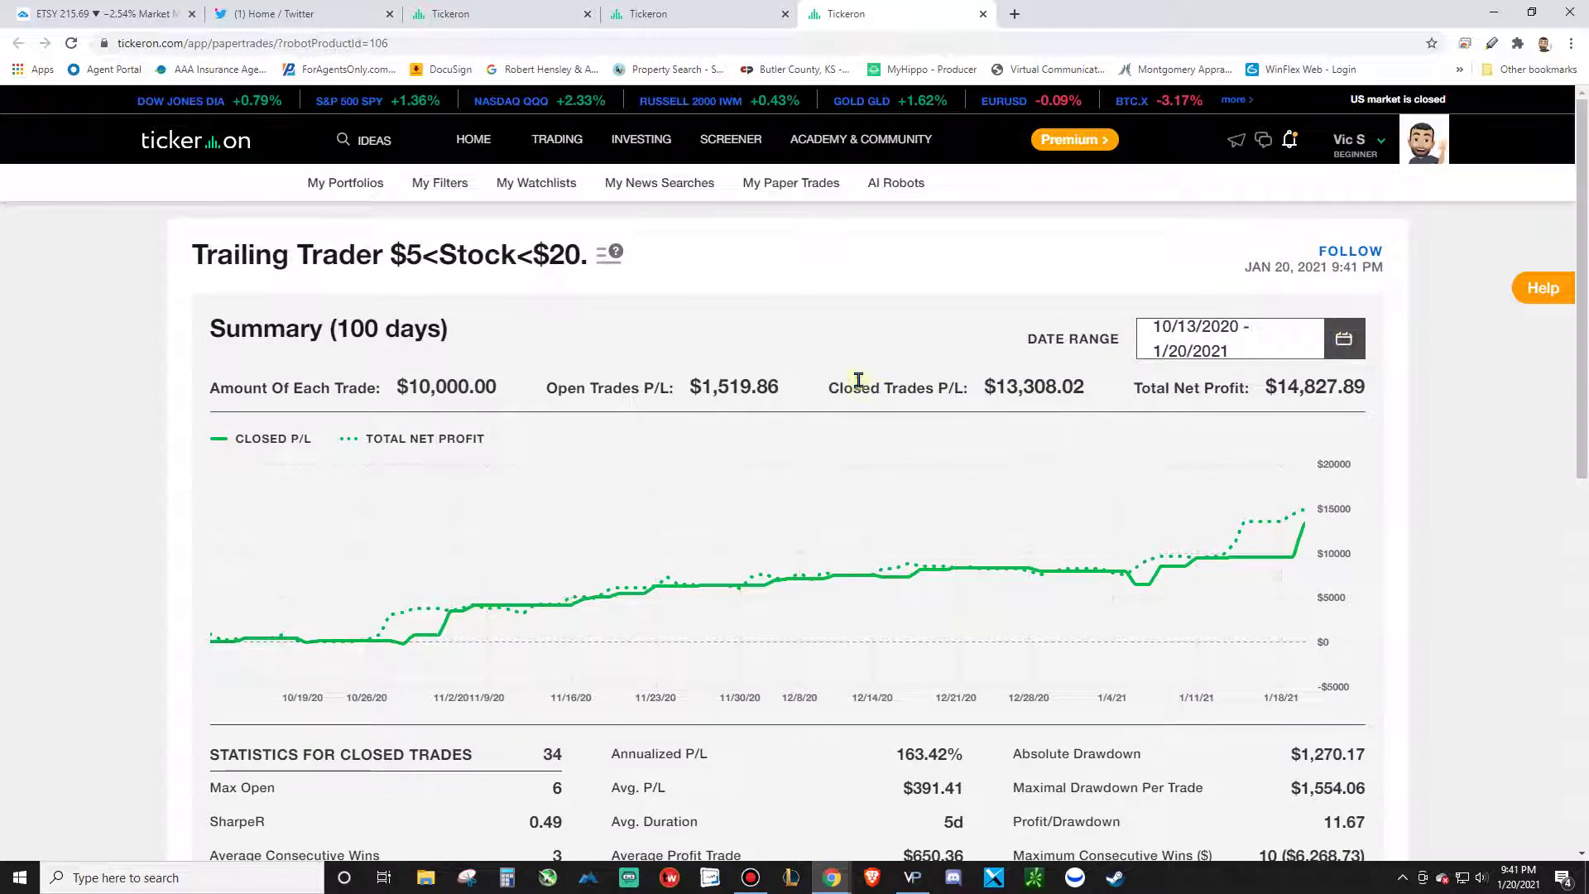
scroll(858, 389, "down", 4)
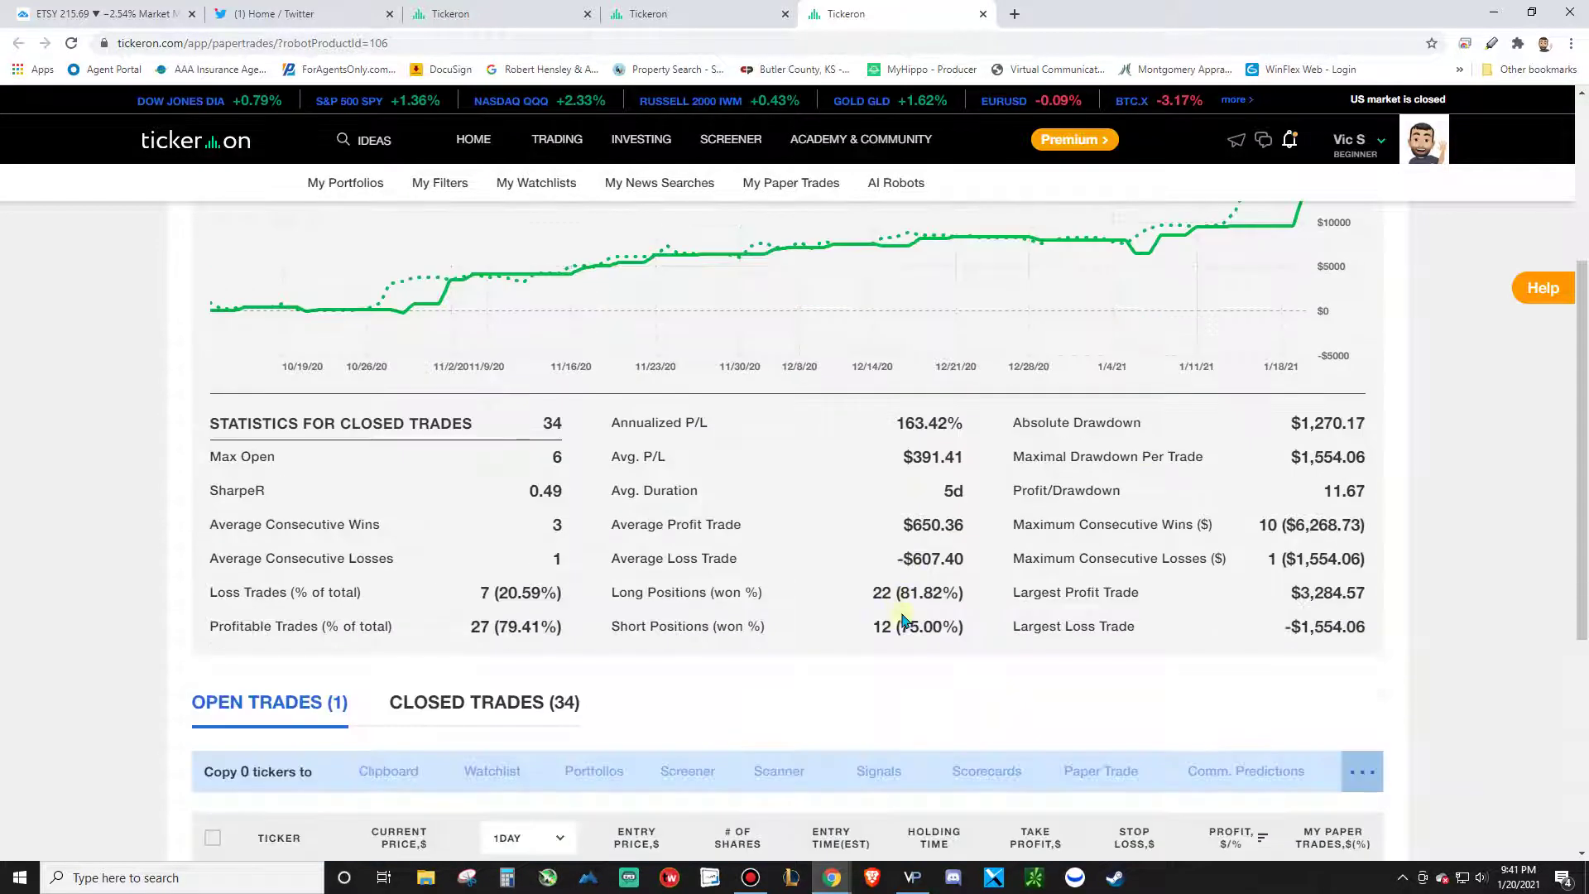
scroll(907, 629, "down", 4)
scroll(910, 649, "up", 7)
scroll(923, 653, "down", 6)
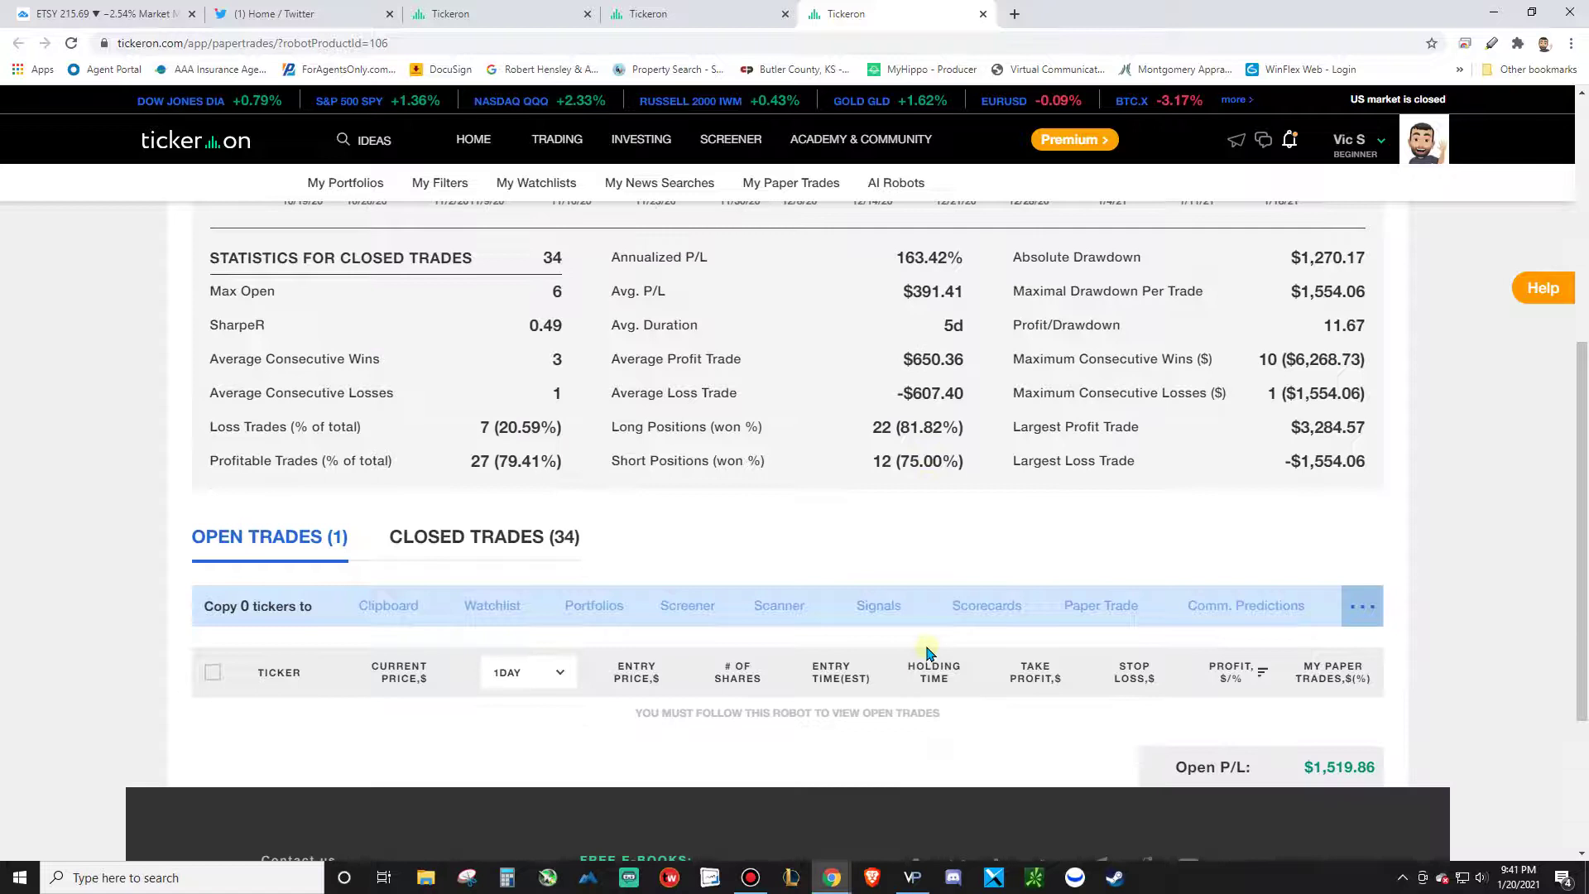
scroll(931, 645, "up", 6)
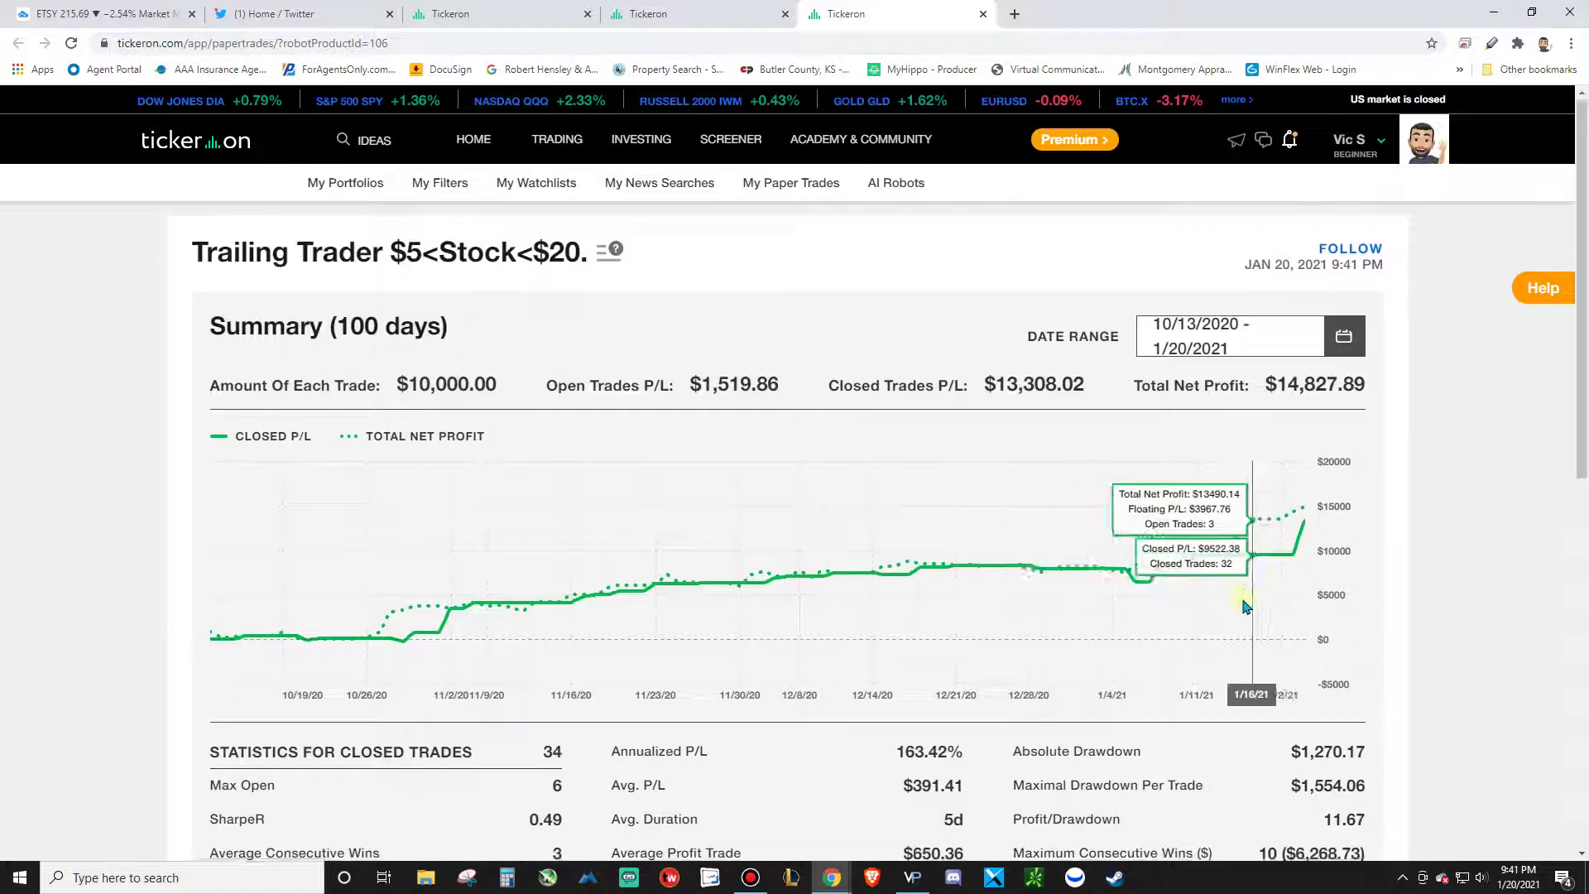
scroll(1245, 606, "down", 8)
scroll(1109, 580, "up", 7)
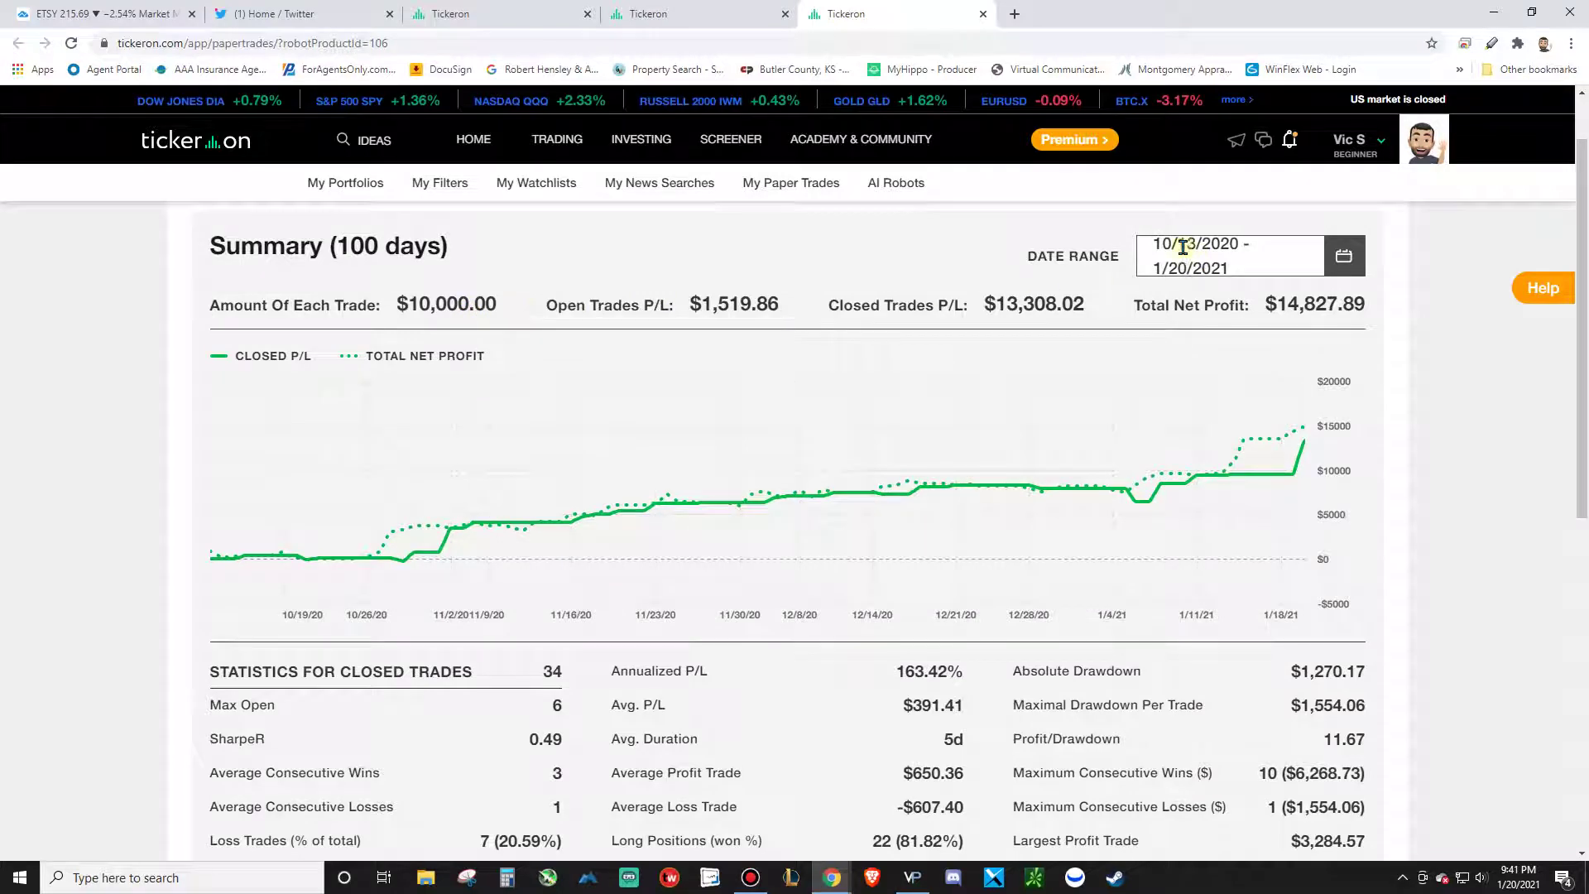
scroll(786, 529, "down", 2)
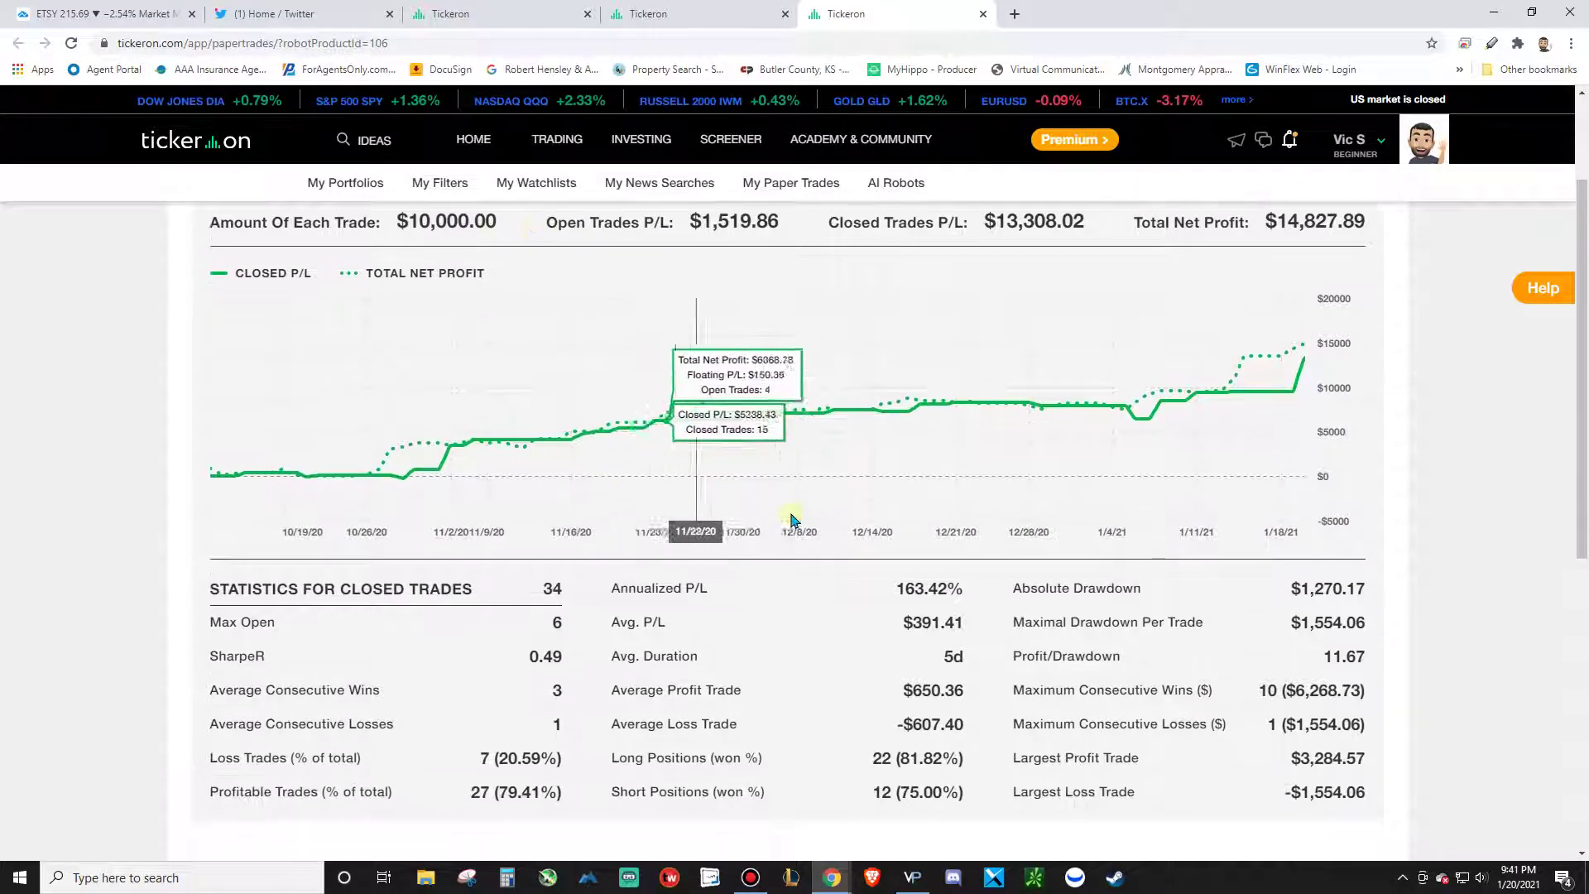
scroll(1277, 699, "up", 4)
scroll(1163, 597, "down", 3)
scroll(1163, 597, "up", 3)
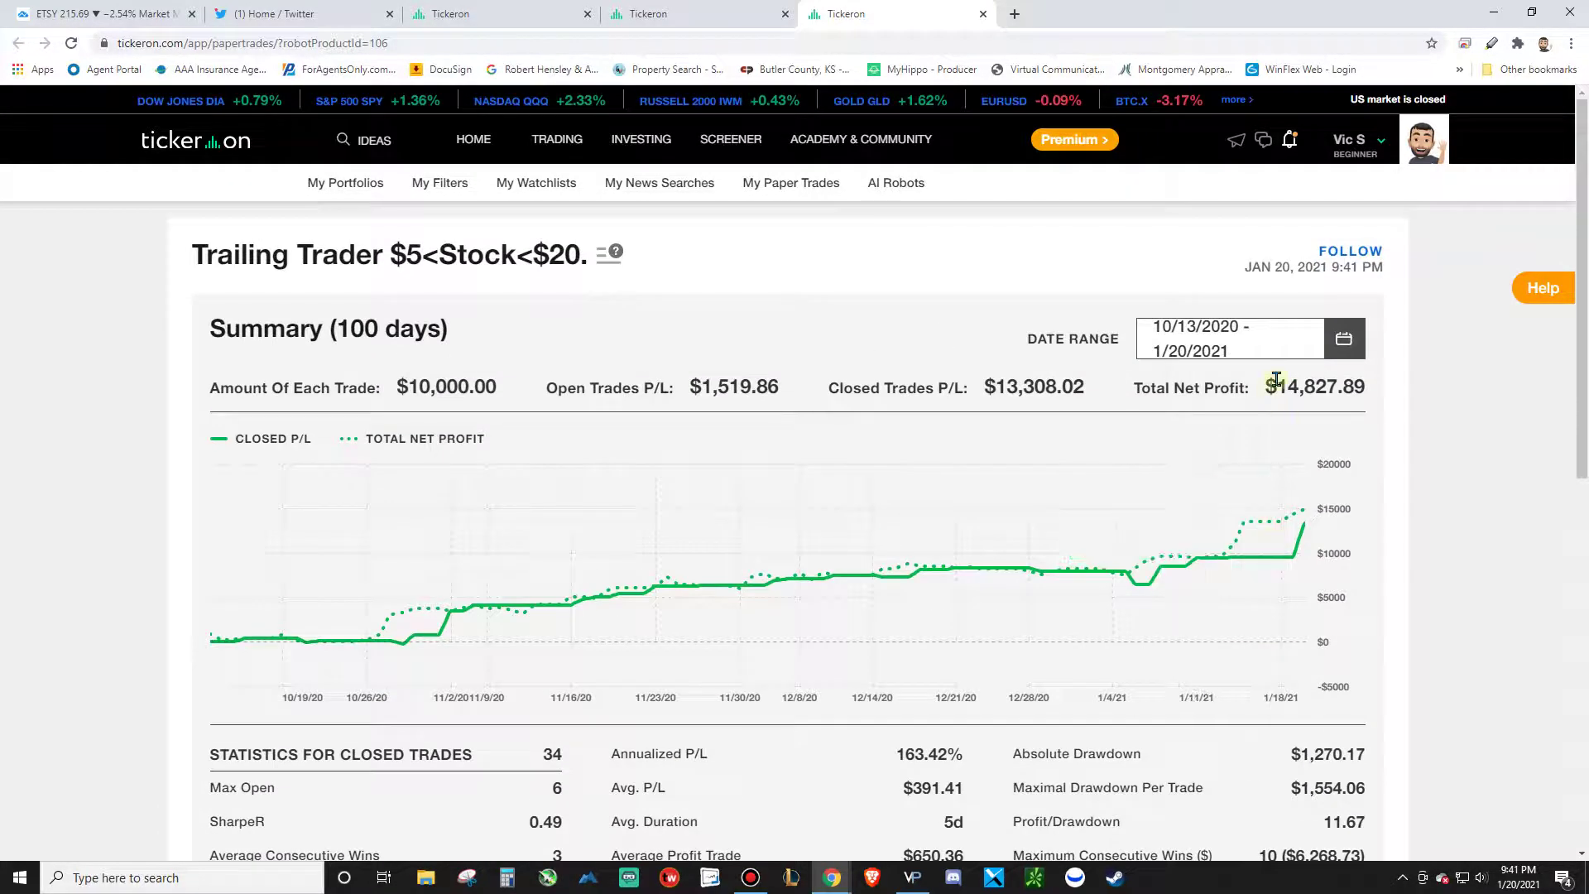
left_click_drag(1266, 386, 1365, 388)
left_click(966, 385)
Close the Trailing Trader tab and open the Day Trader Stock < $20 robot's details
left_click(982, 13)
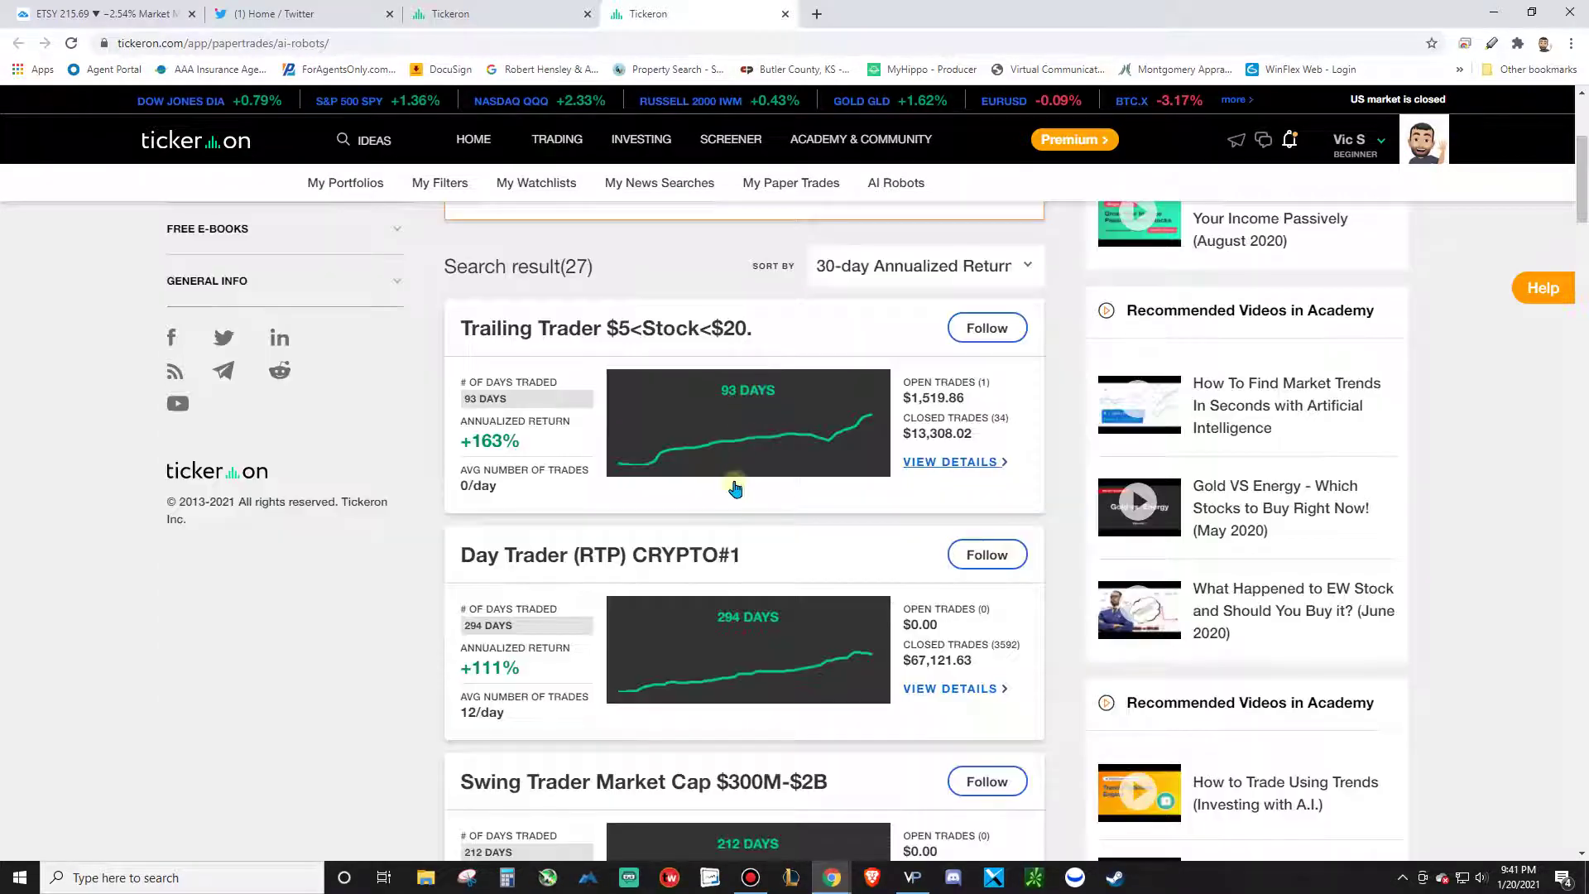
scroll(736, 492, "down", 4)
scroll(797, 509, "down", 7)
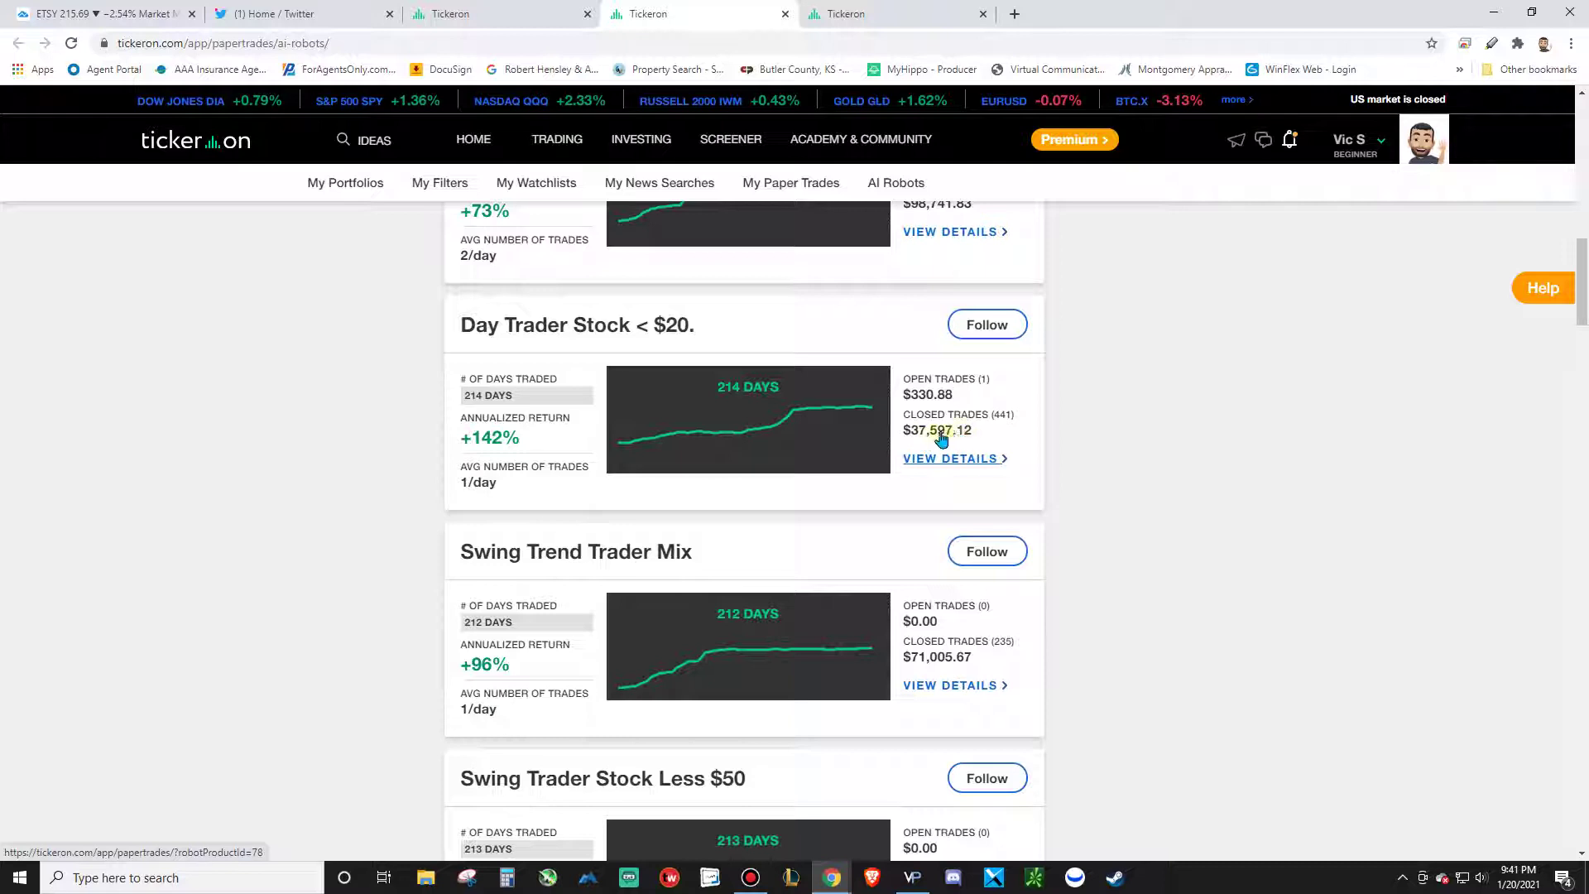
left_click(956, 457)
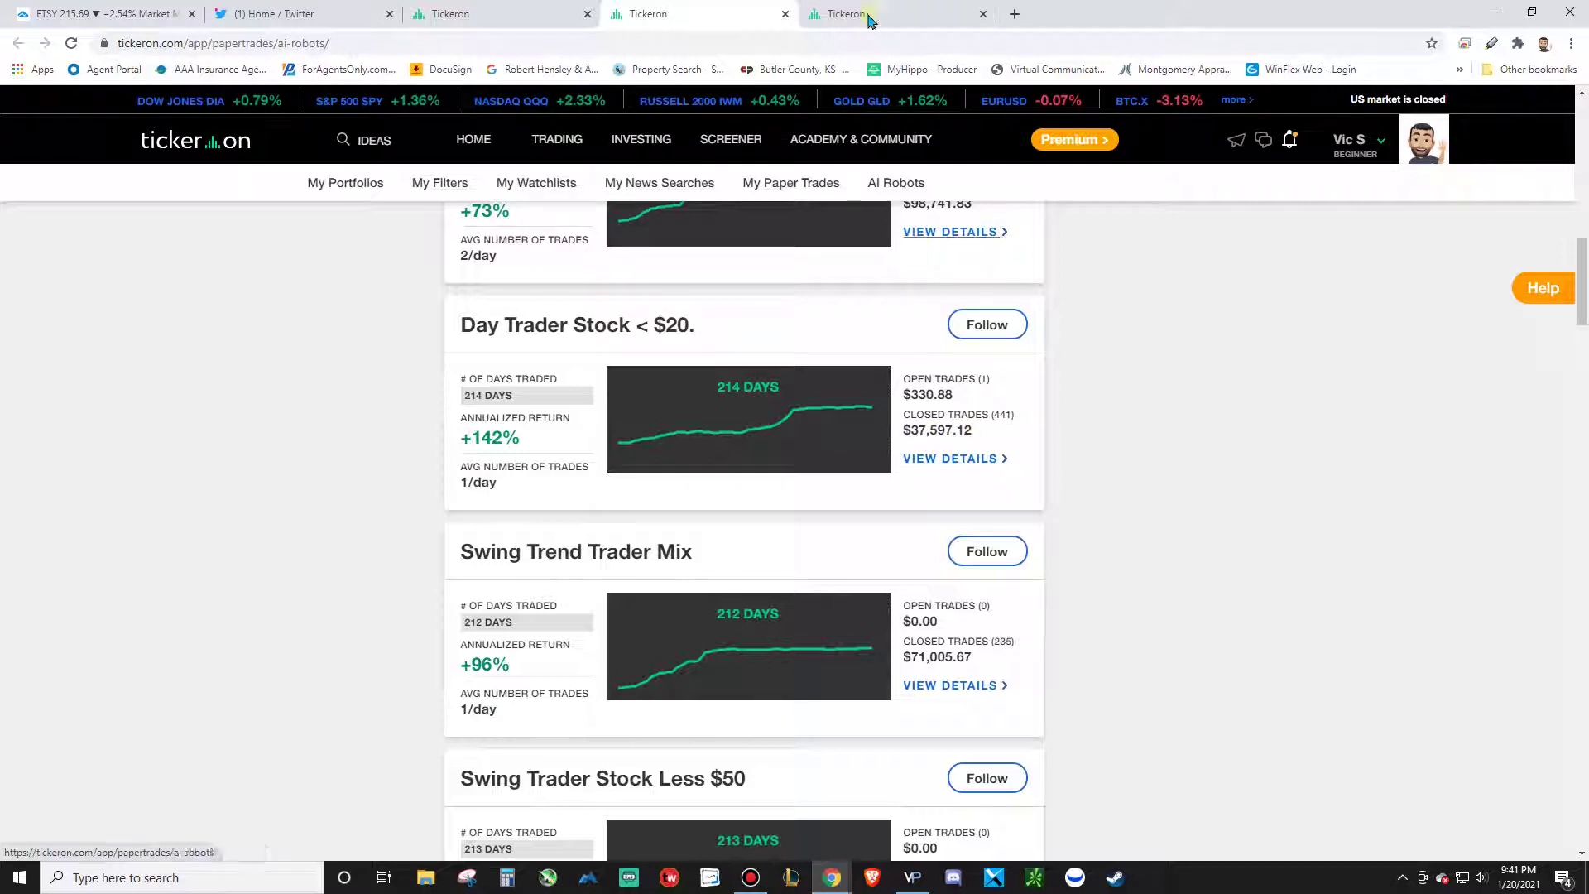
left_click(979, 139)
Review the Day Trader robot's stats, showing the Average Profit Trade explanation
scroll(902, 464, "down", 8)
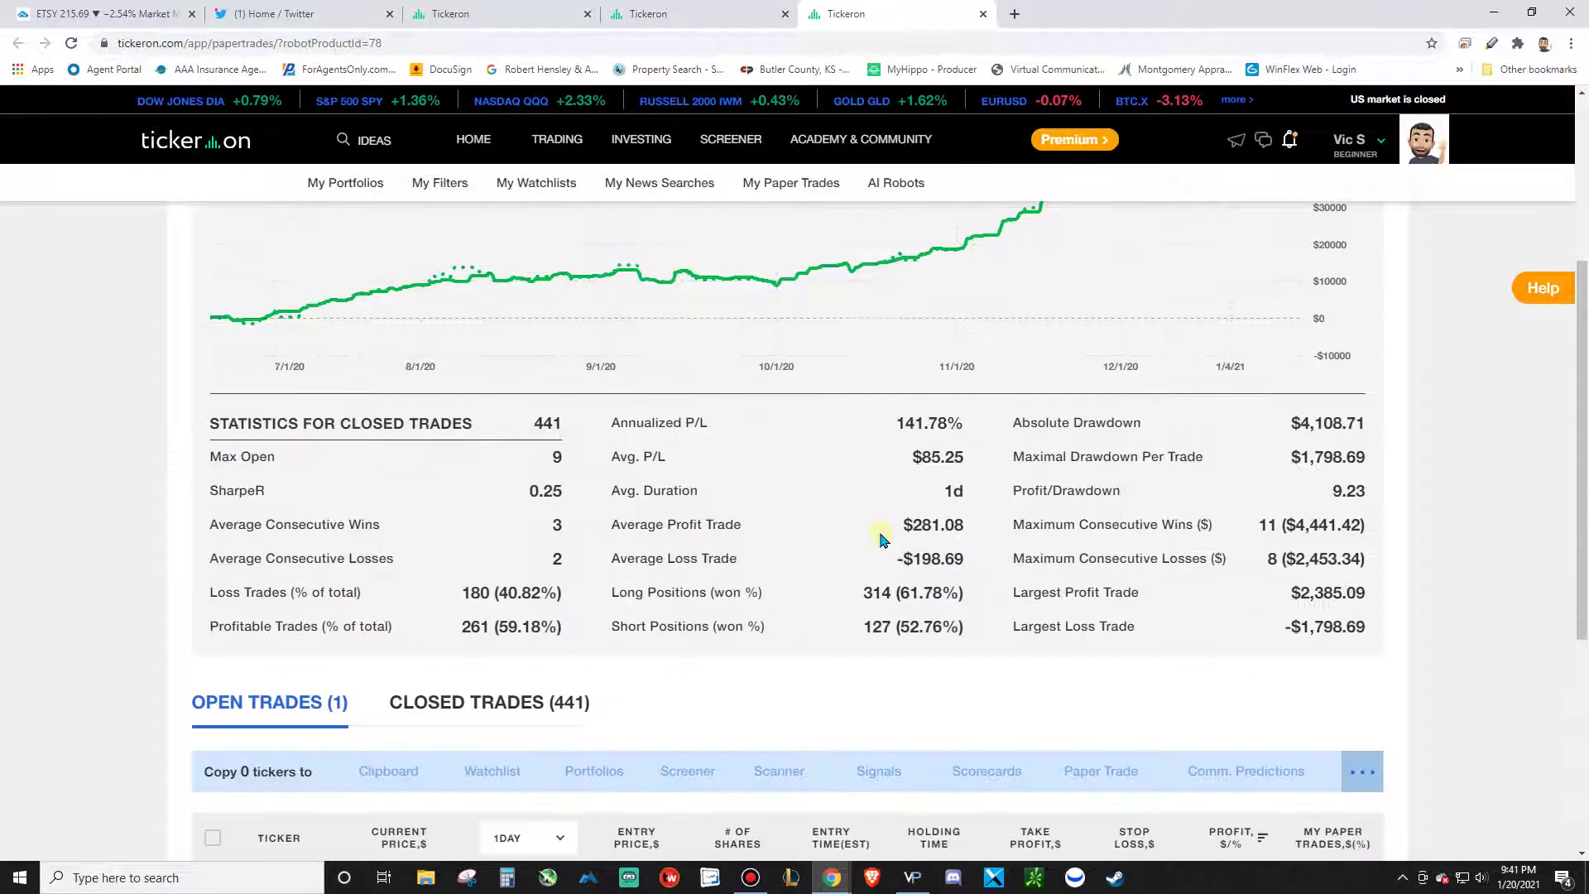
scroll(881, 554, "up", 2)
scroll(881, 565, "up", 1)
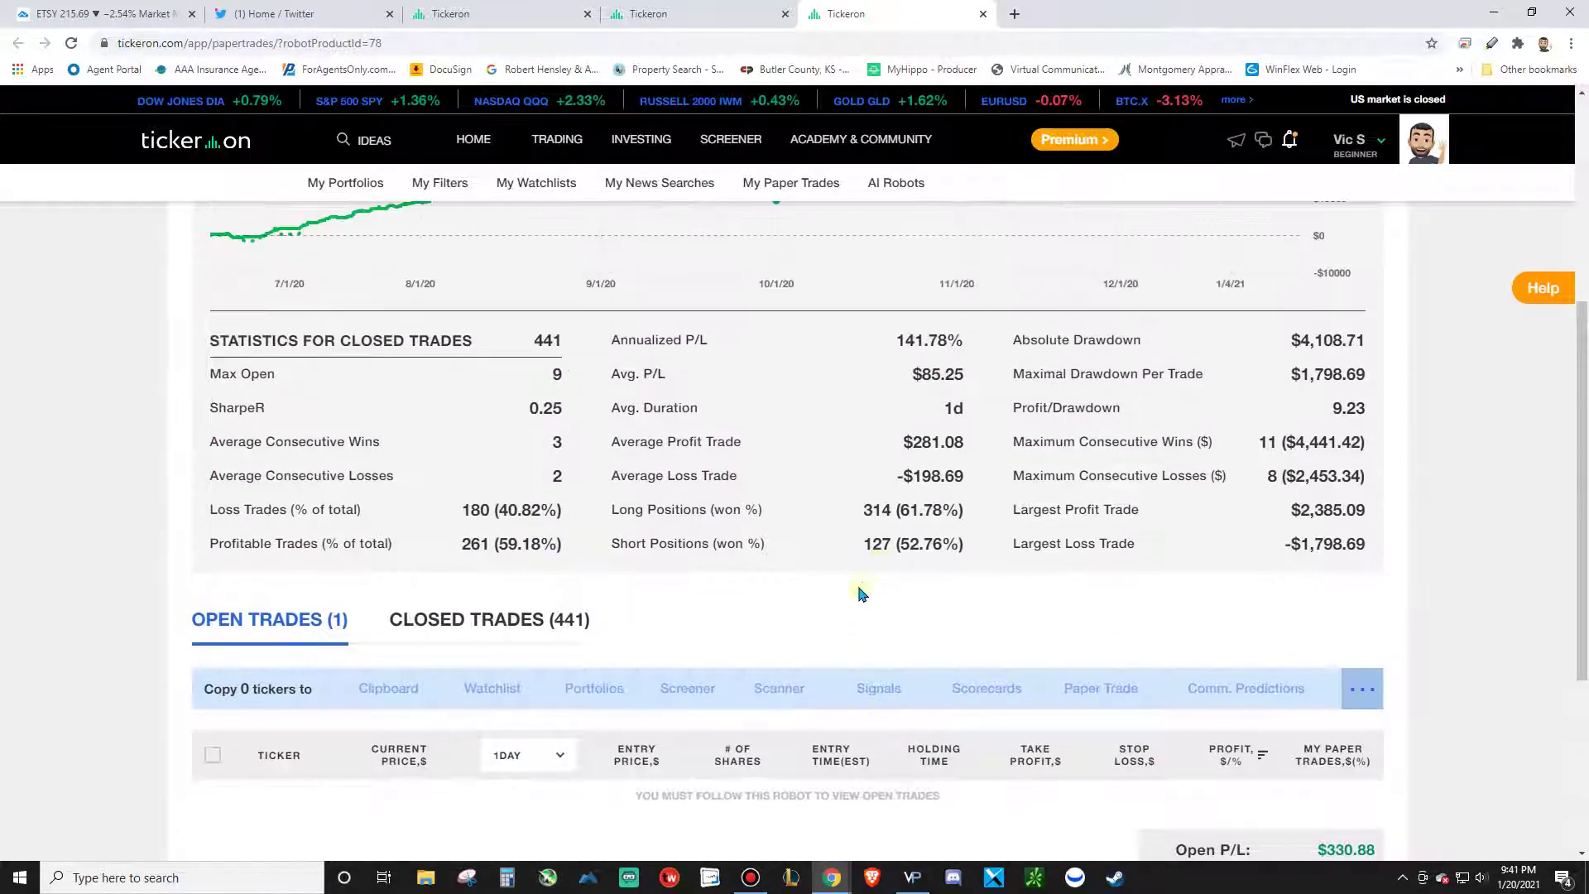
scroll(860, 593, "up", 3)
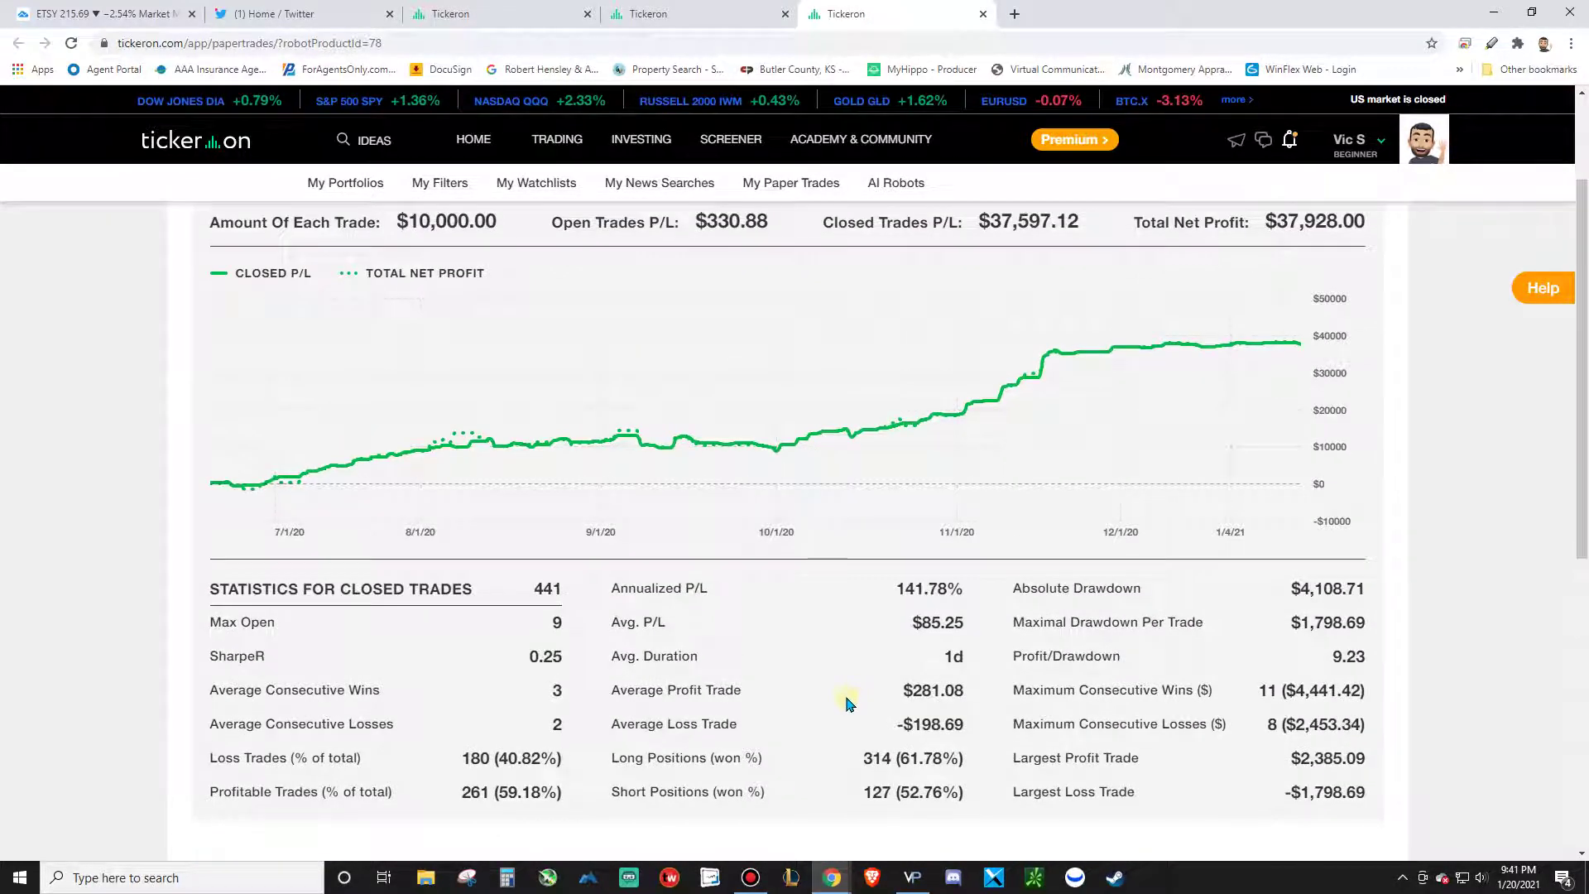
scroll(850, 703, "up", 3)
scroll(855, 712, "down", 4)
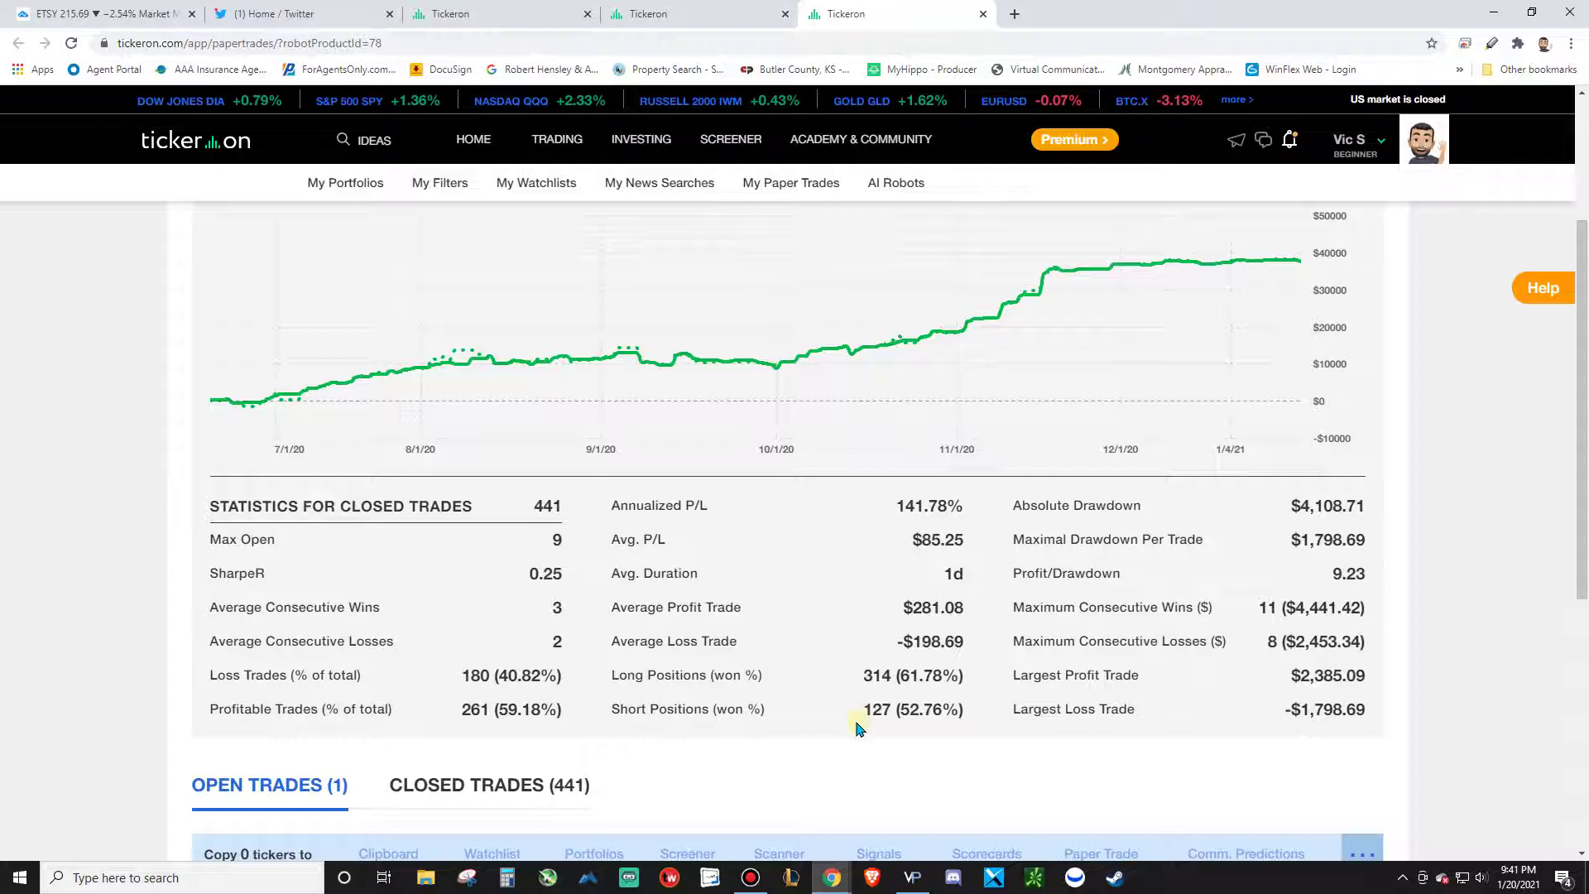
scroll(857, 727, "up", 1)
left_click_drag(607, 689, 726, 699)
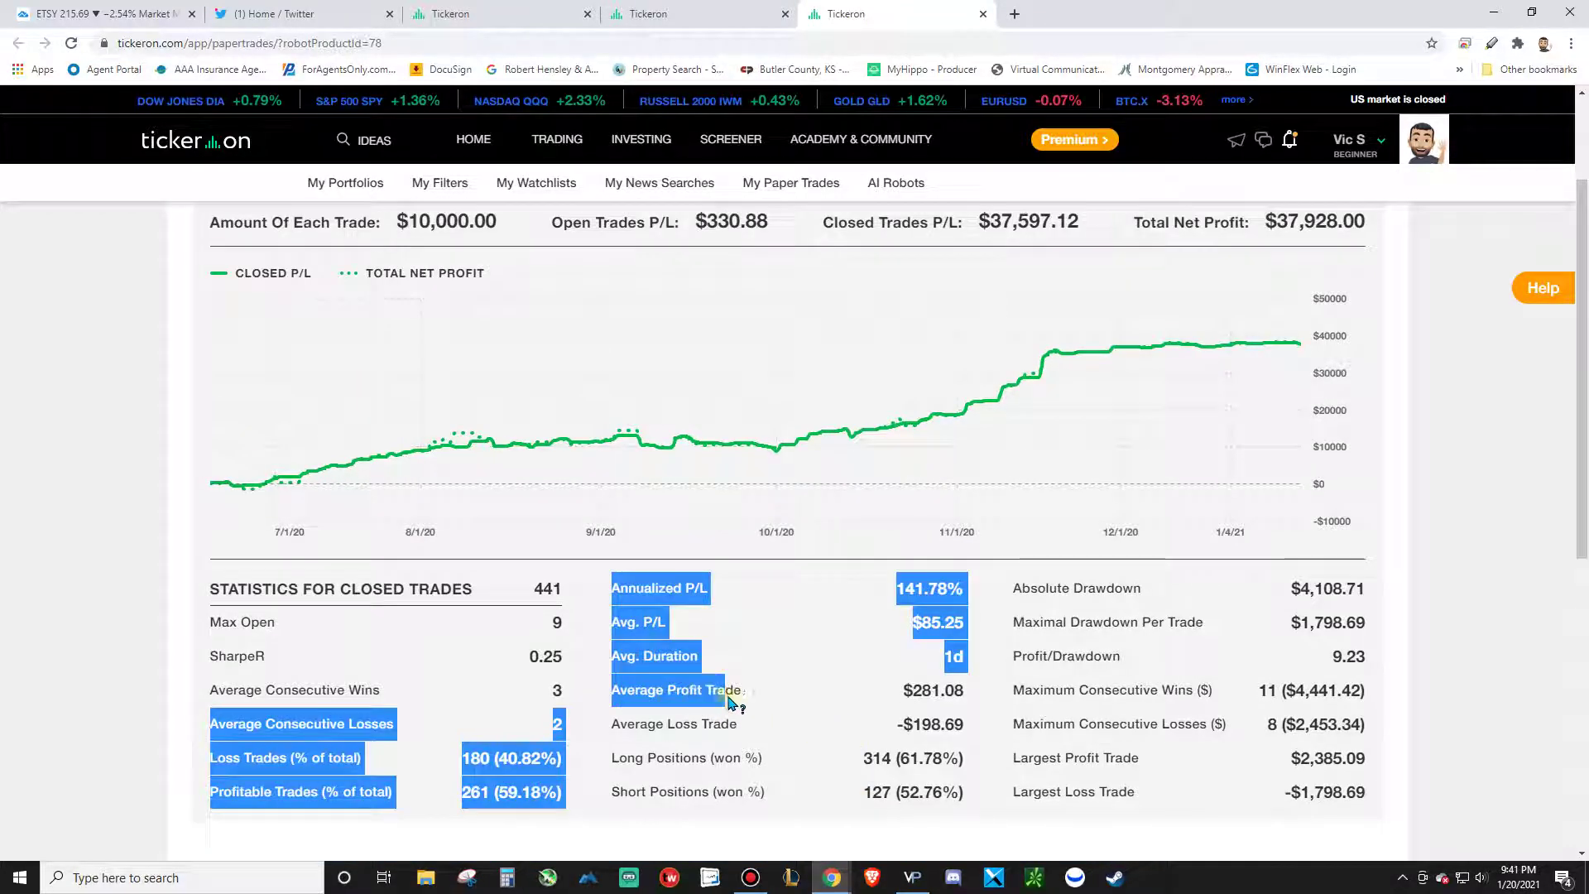
left_click(700, 692)
scroll(697, 629, "down", 1)
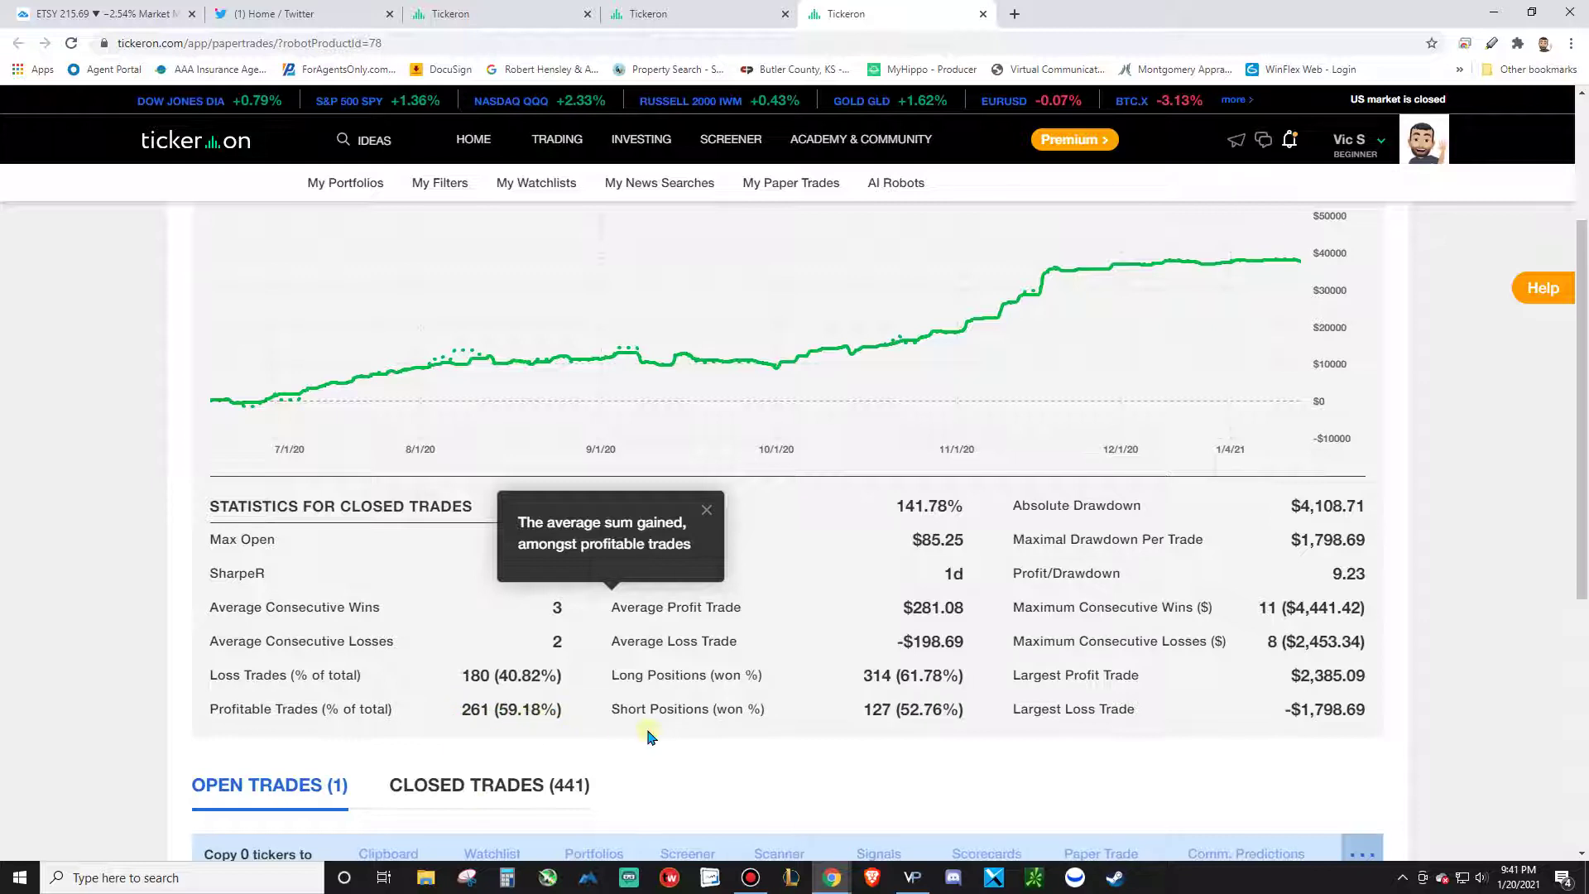
left_click(706, 509)
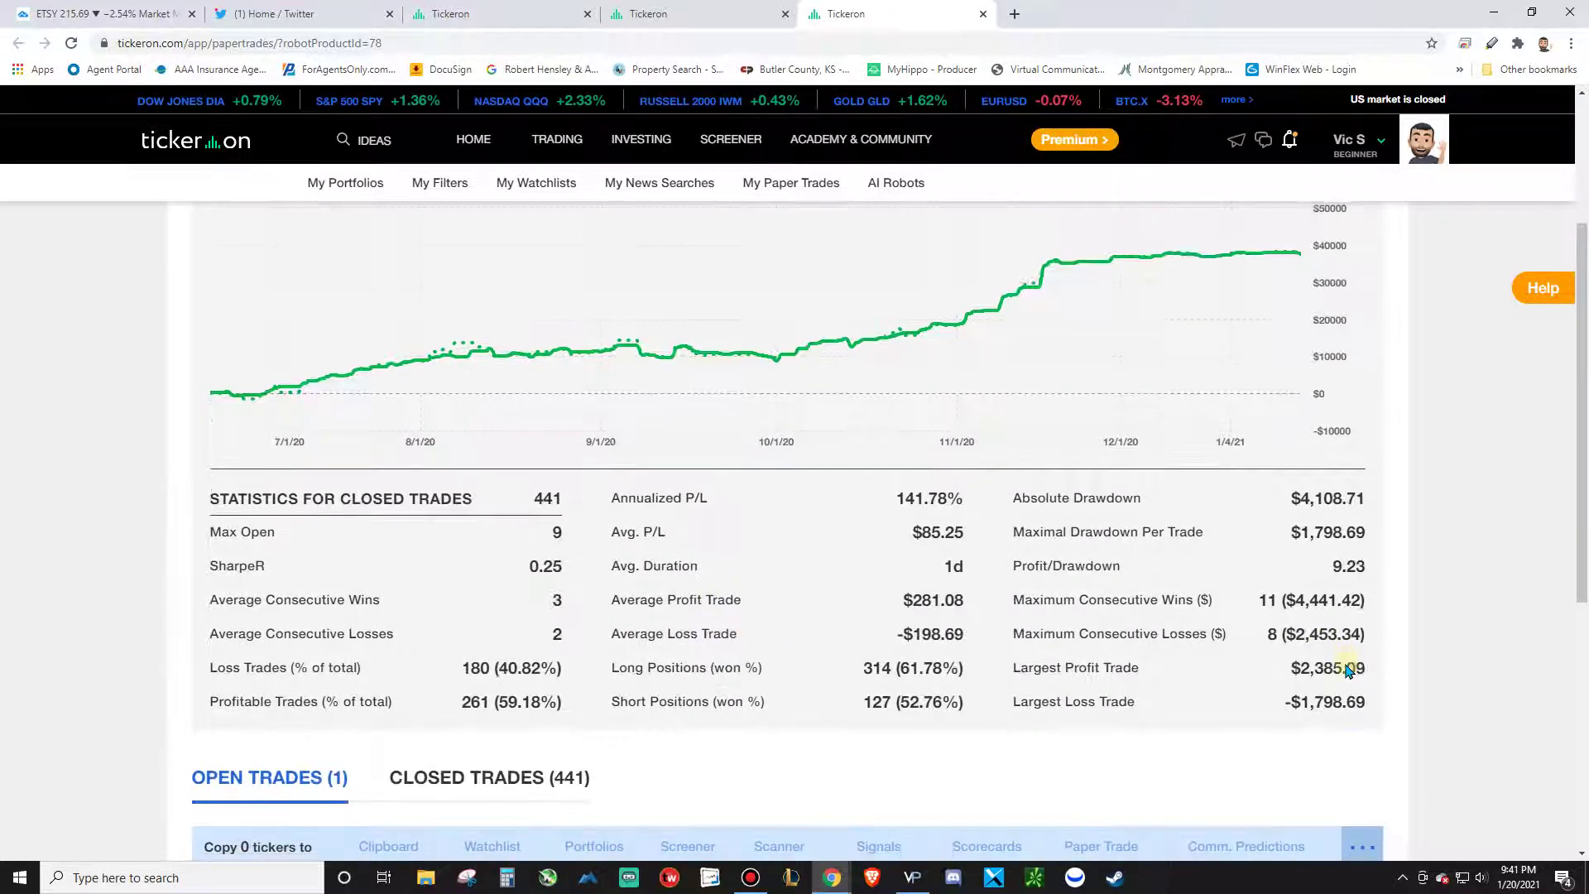
Highlight the $10,000.00 per-trade amount and $37,928.00 total net profit, then close the details
scroll(1345, 662, "up", 3)
scroll(1349, 674, "down", 7)
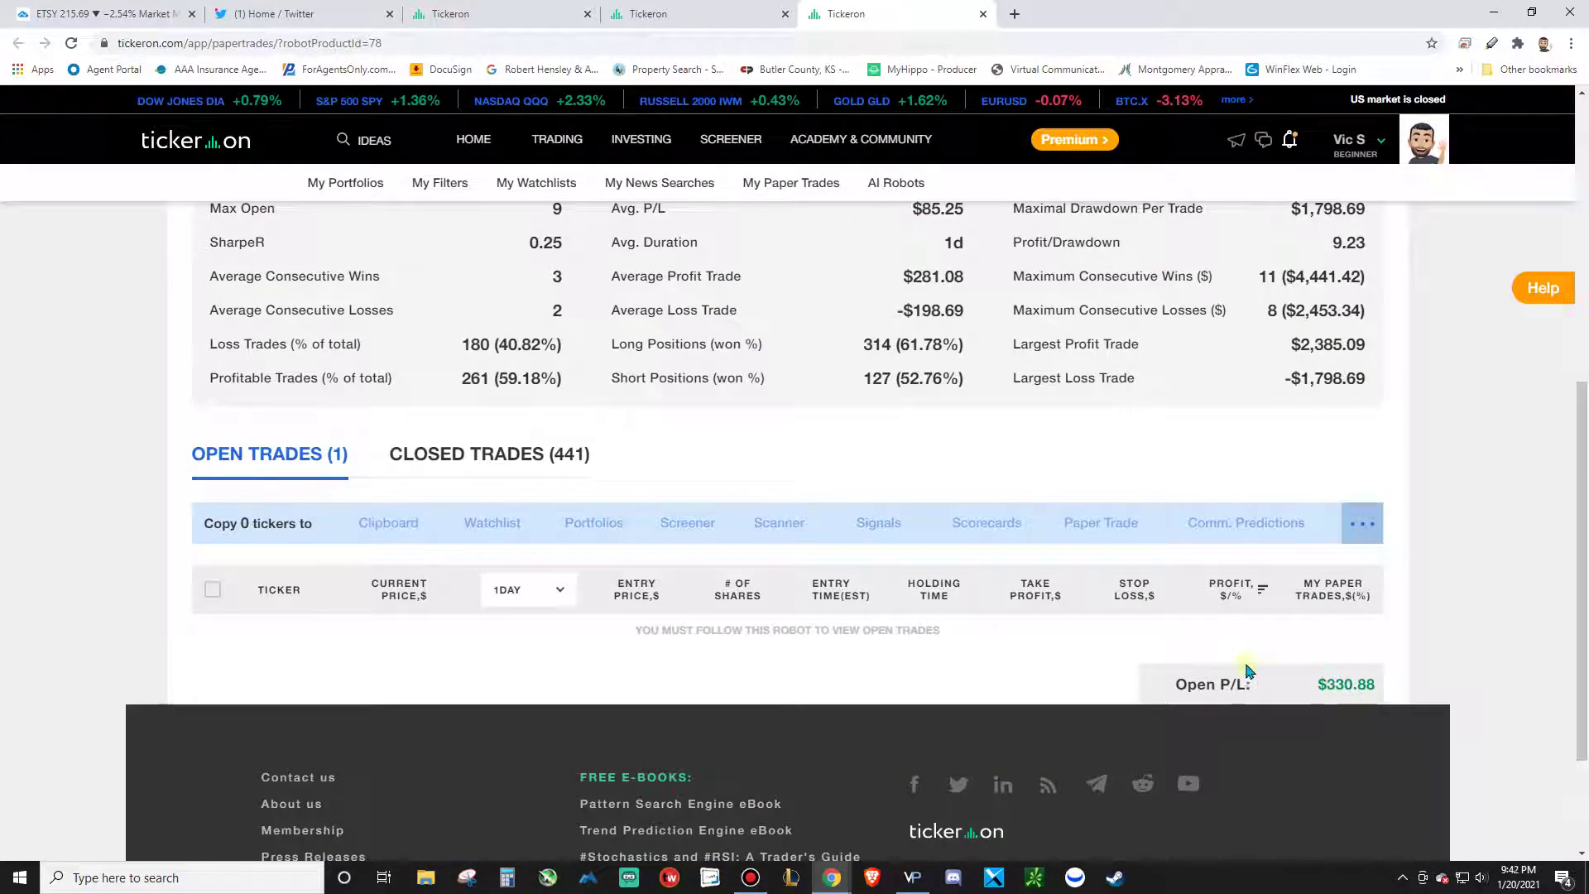
scroll(1248, 671, "up", 7)
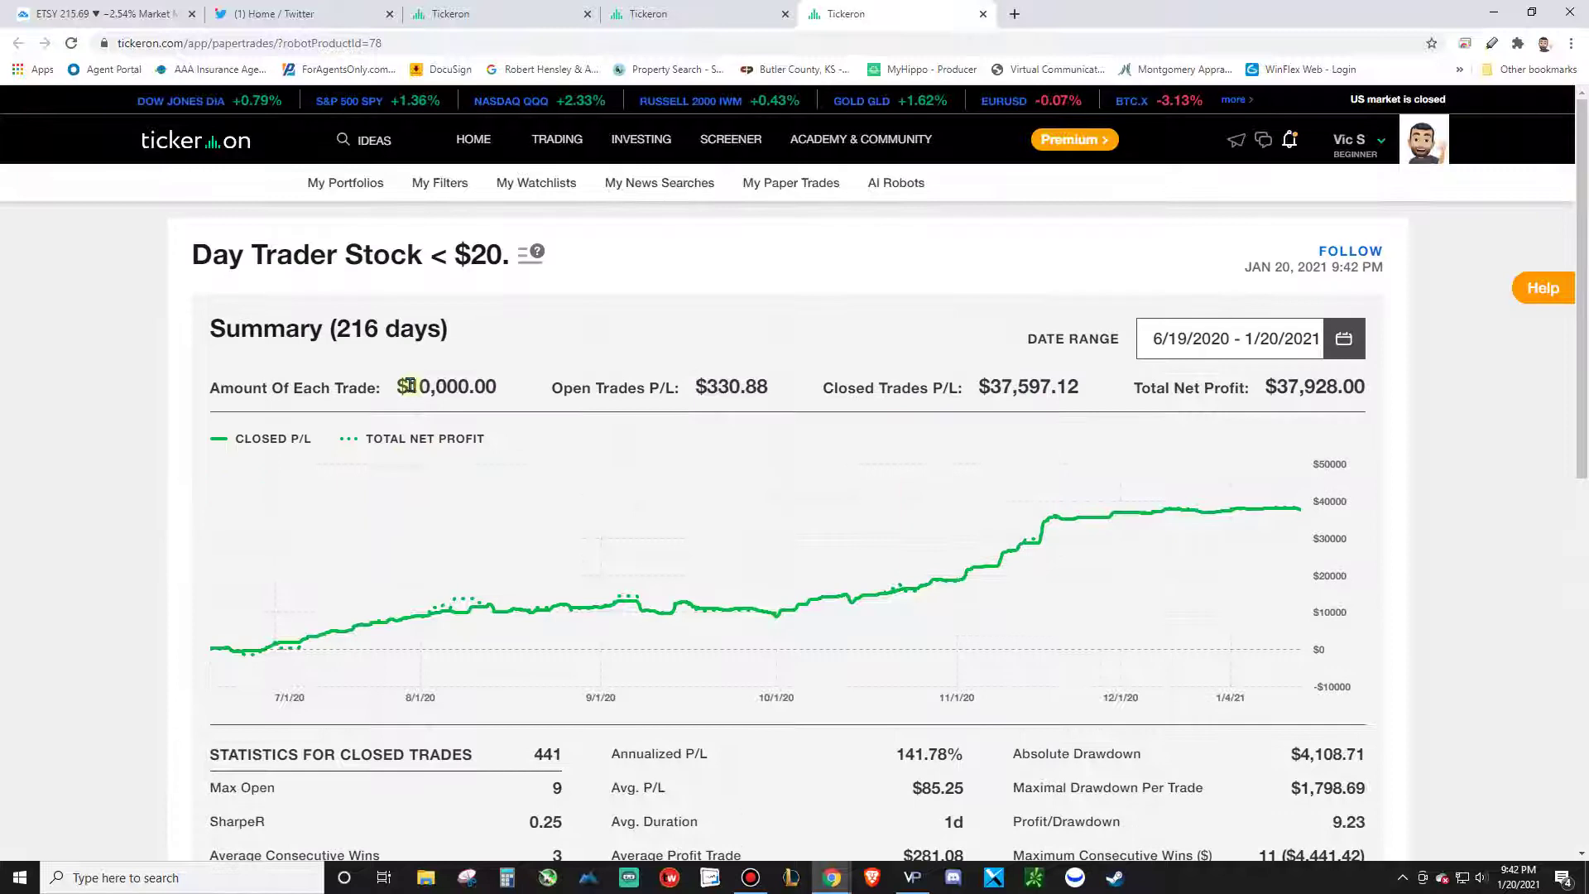
left_click_drag(410, 386, 610, 489)
left_click(648, 443)
left_click_drag(431, 387, 486, 387)
left_click_drag(1288, 387, 1378, 389)
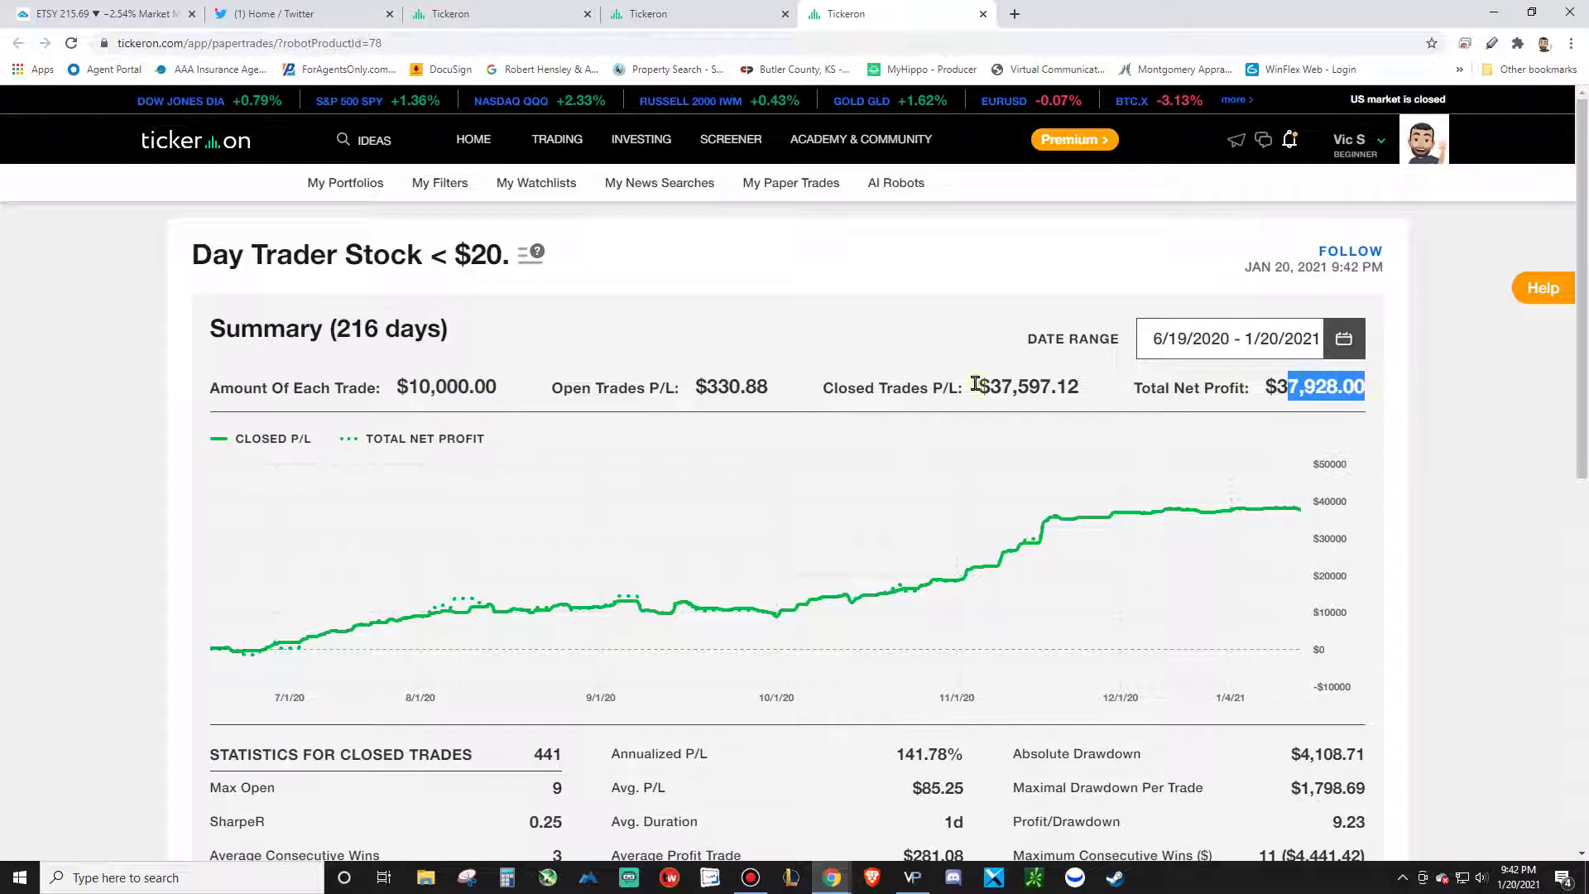
left_click_drag(406, 382, 495, 381)
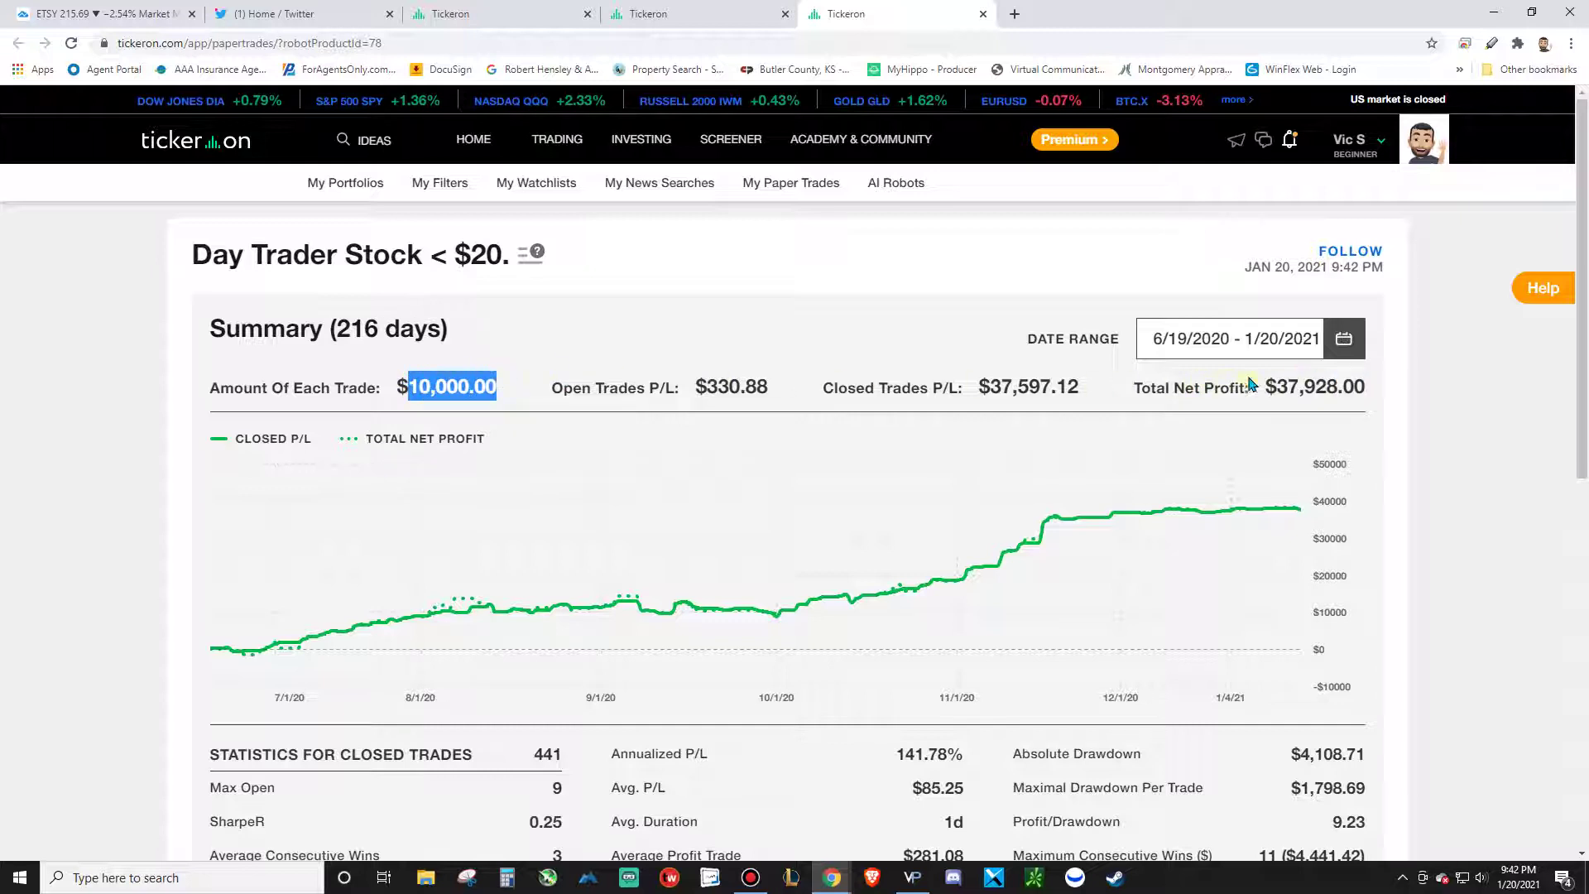
left_click_drag(1285, 382, 1358, 385)
left_click(996, 332)
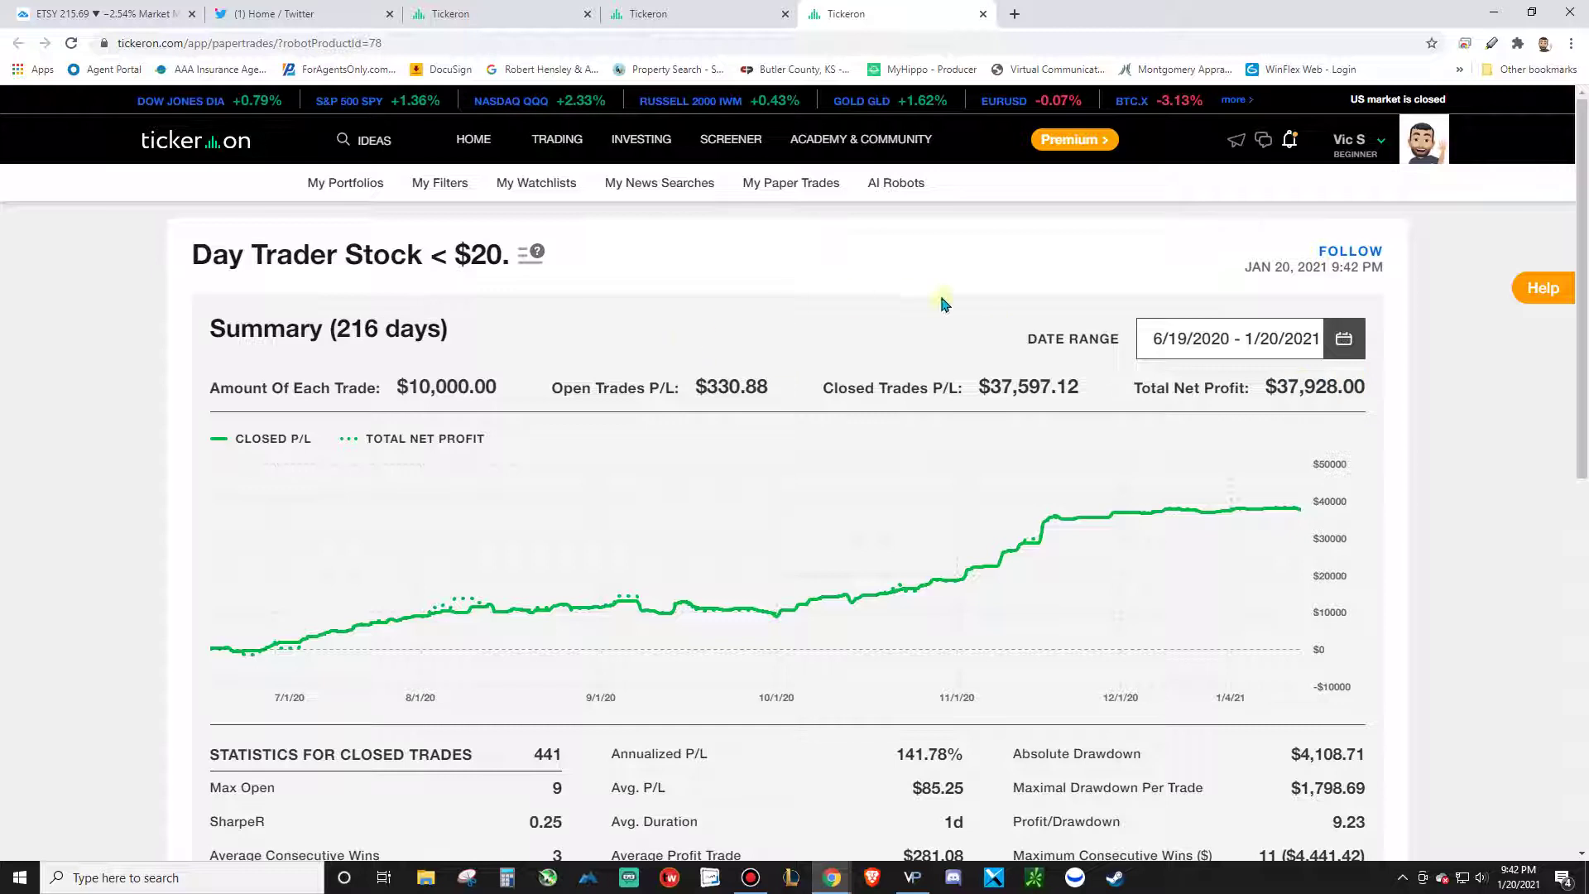
left_click(982, 14)
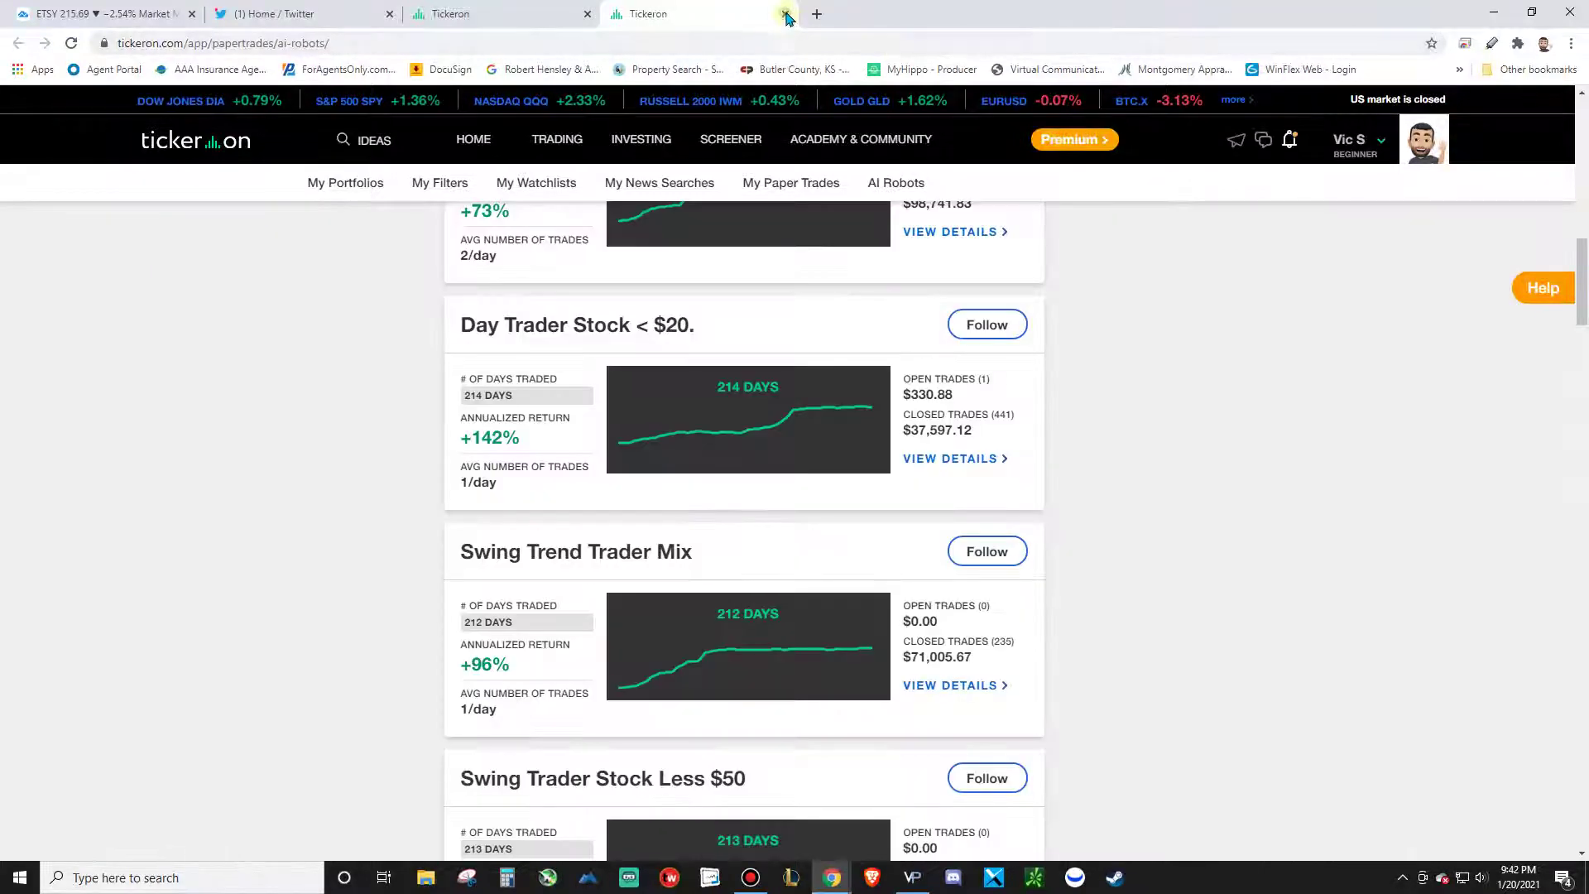
Go to the Model Portfolios marketplace under INVESTING
left_click(565, 141)
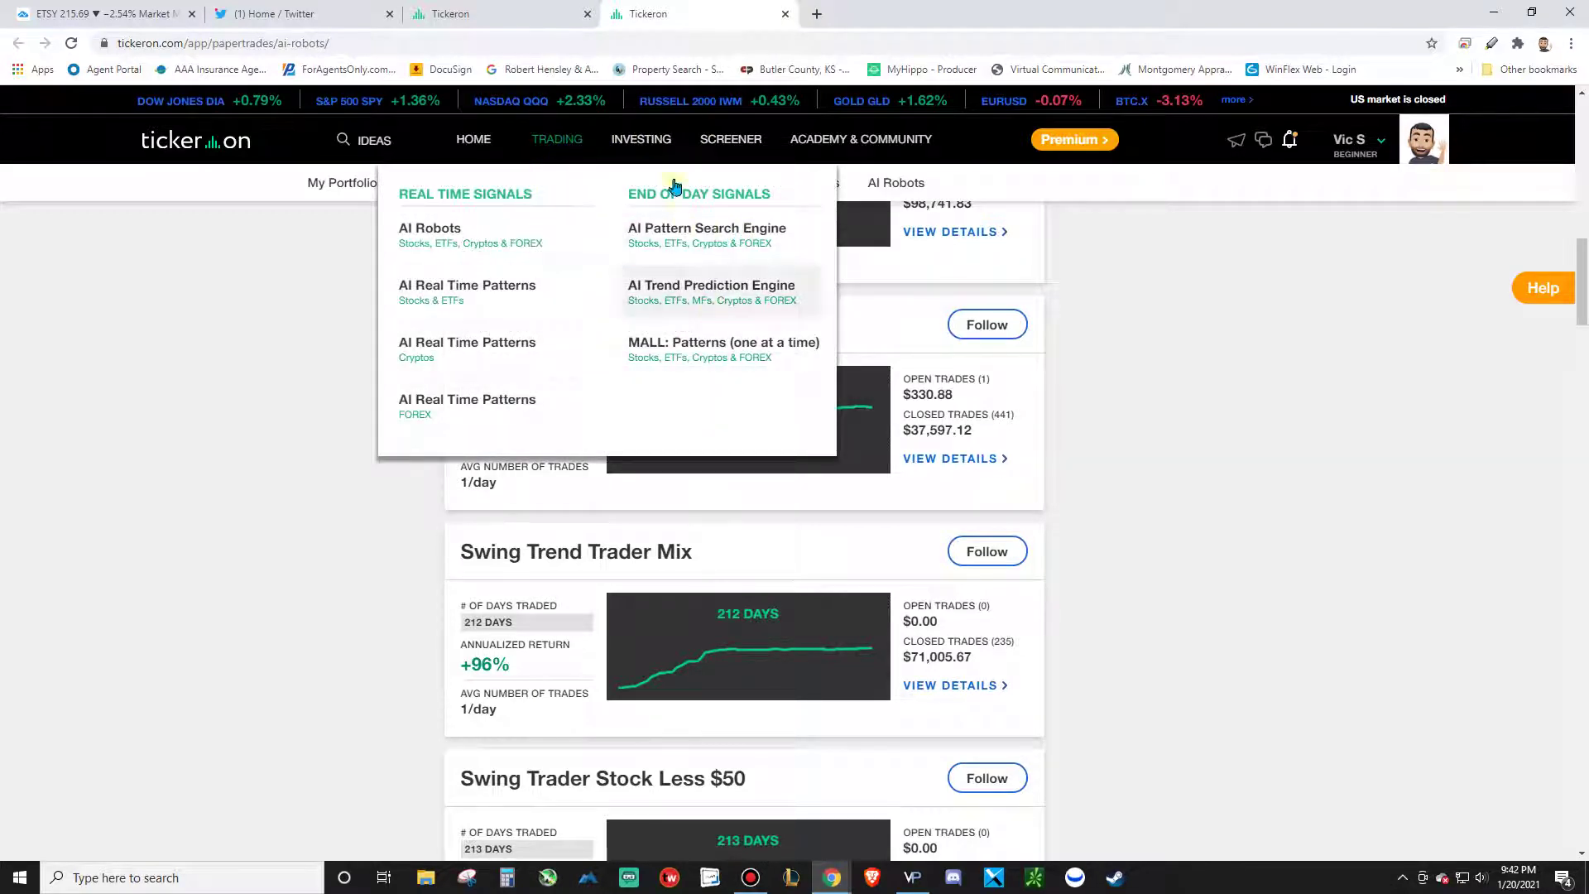
left_click(642, 139)
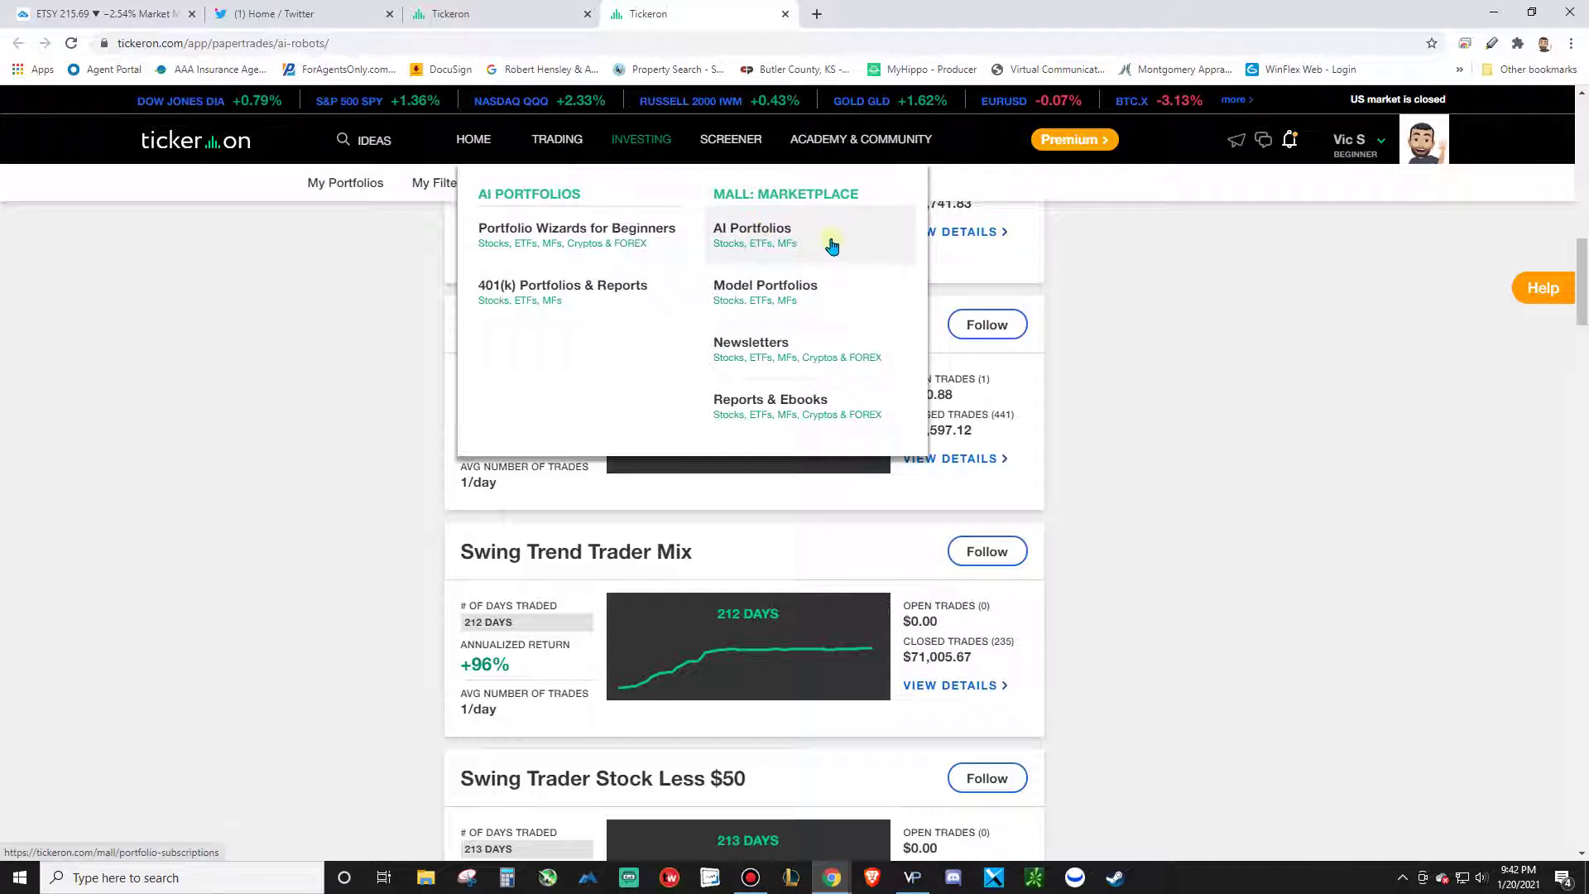
left_click(832, 286)
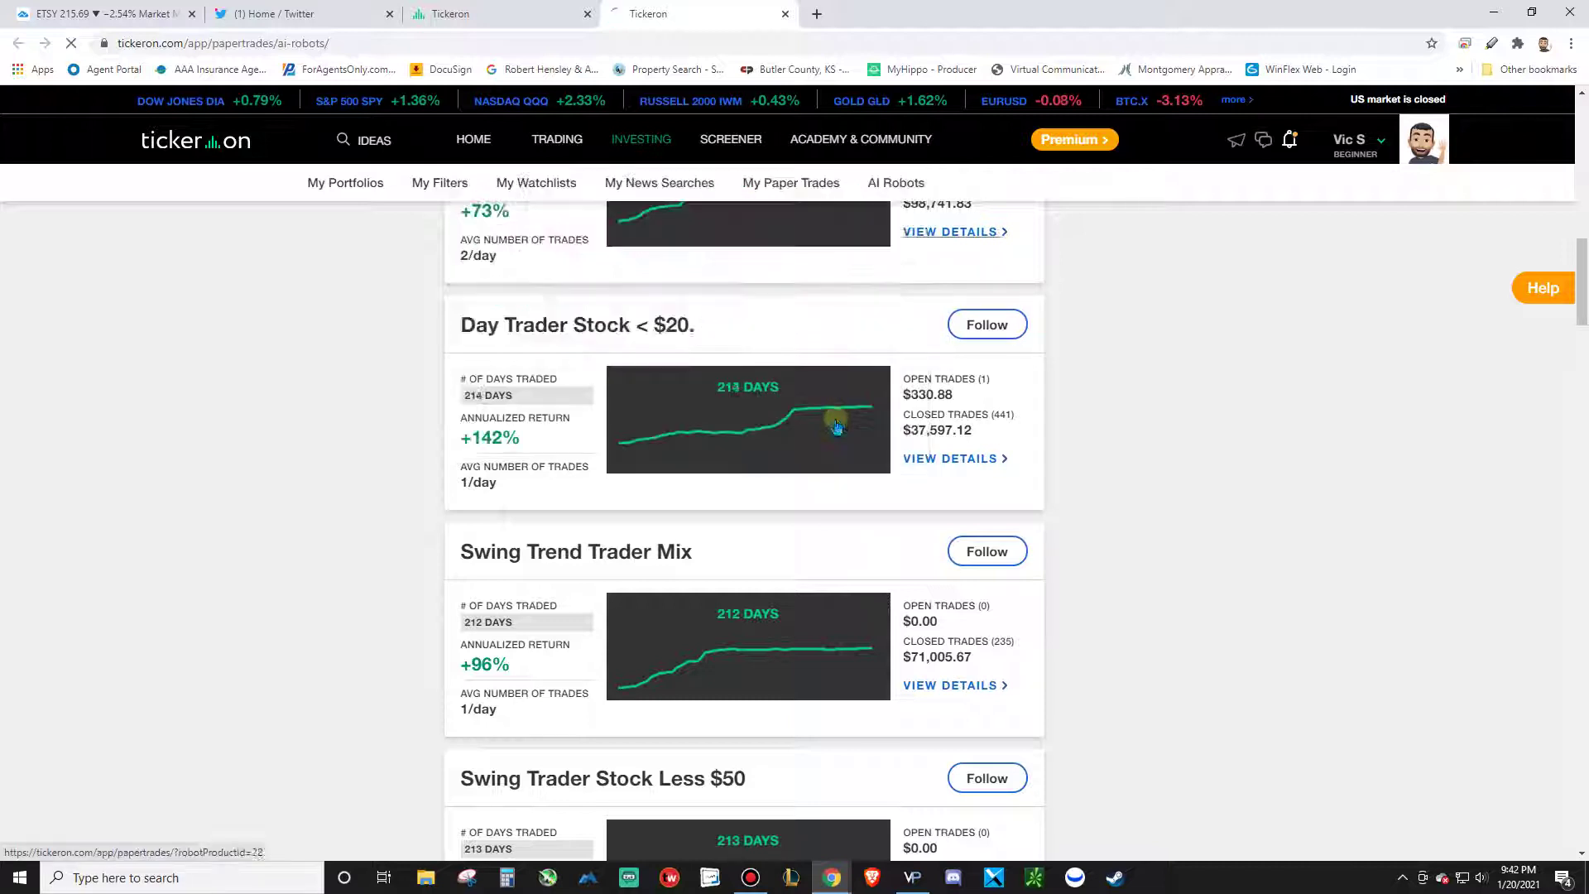
scroll(803, 488, "down", 2)
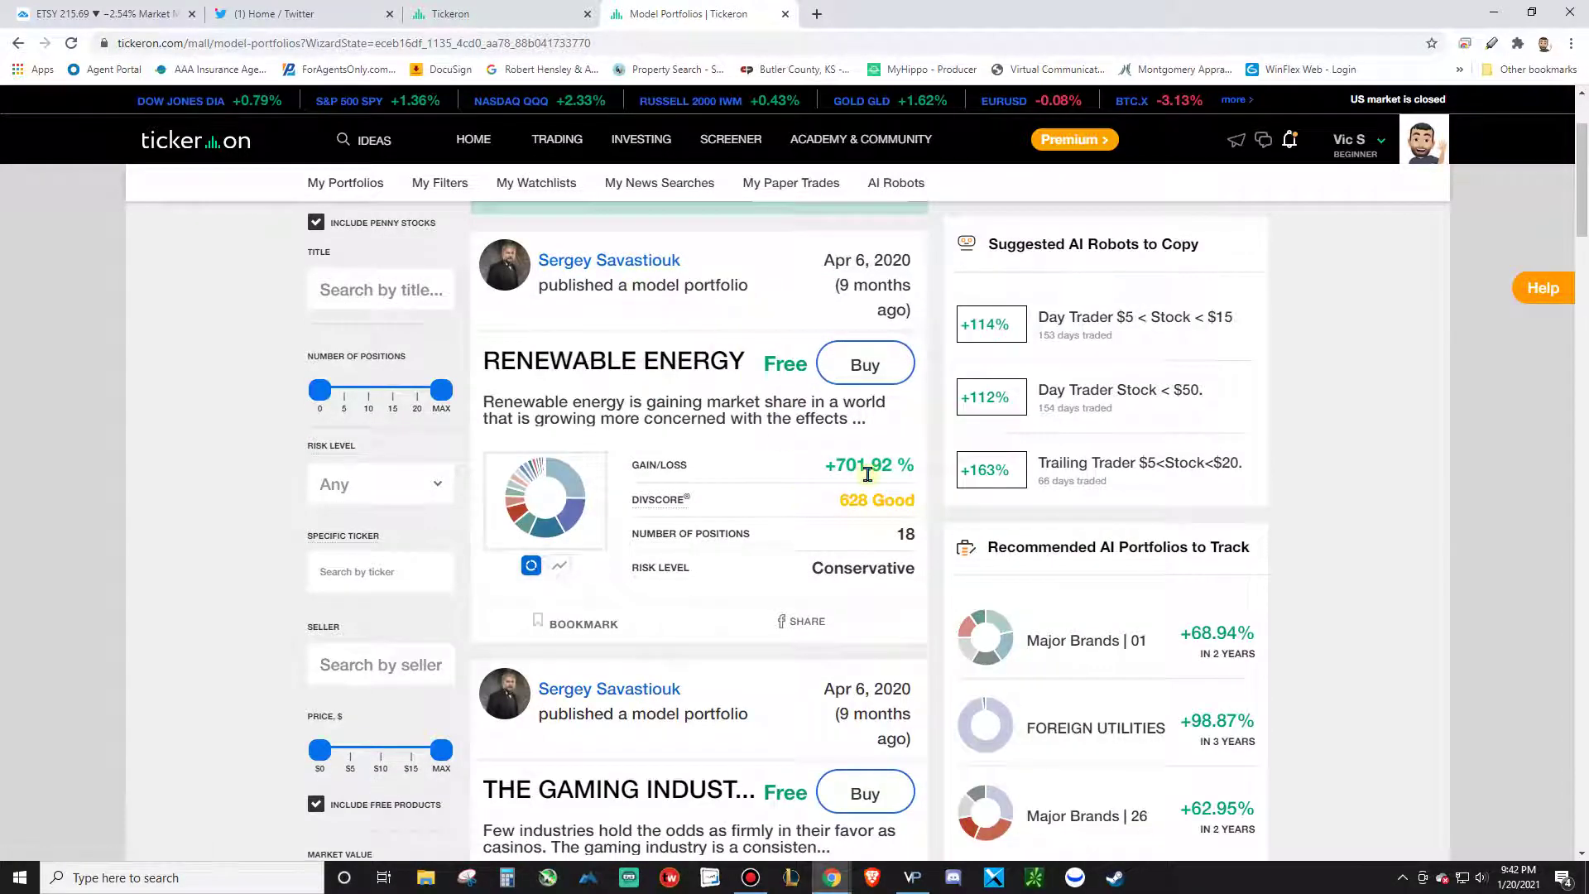
scroll(753, 421, "up", 1)
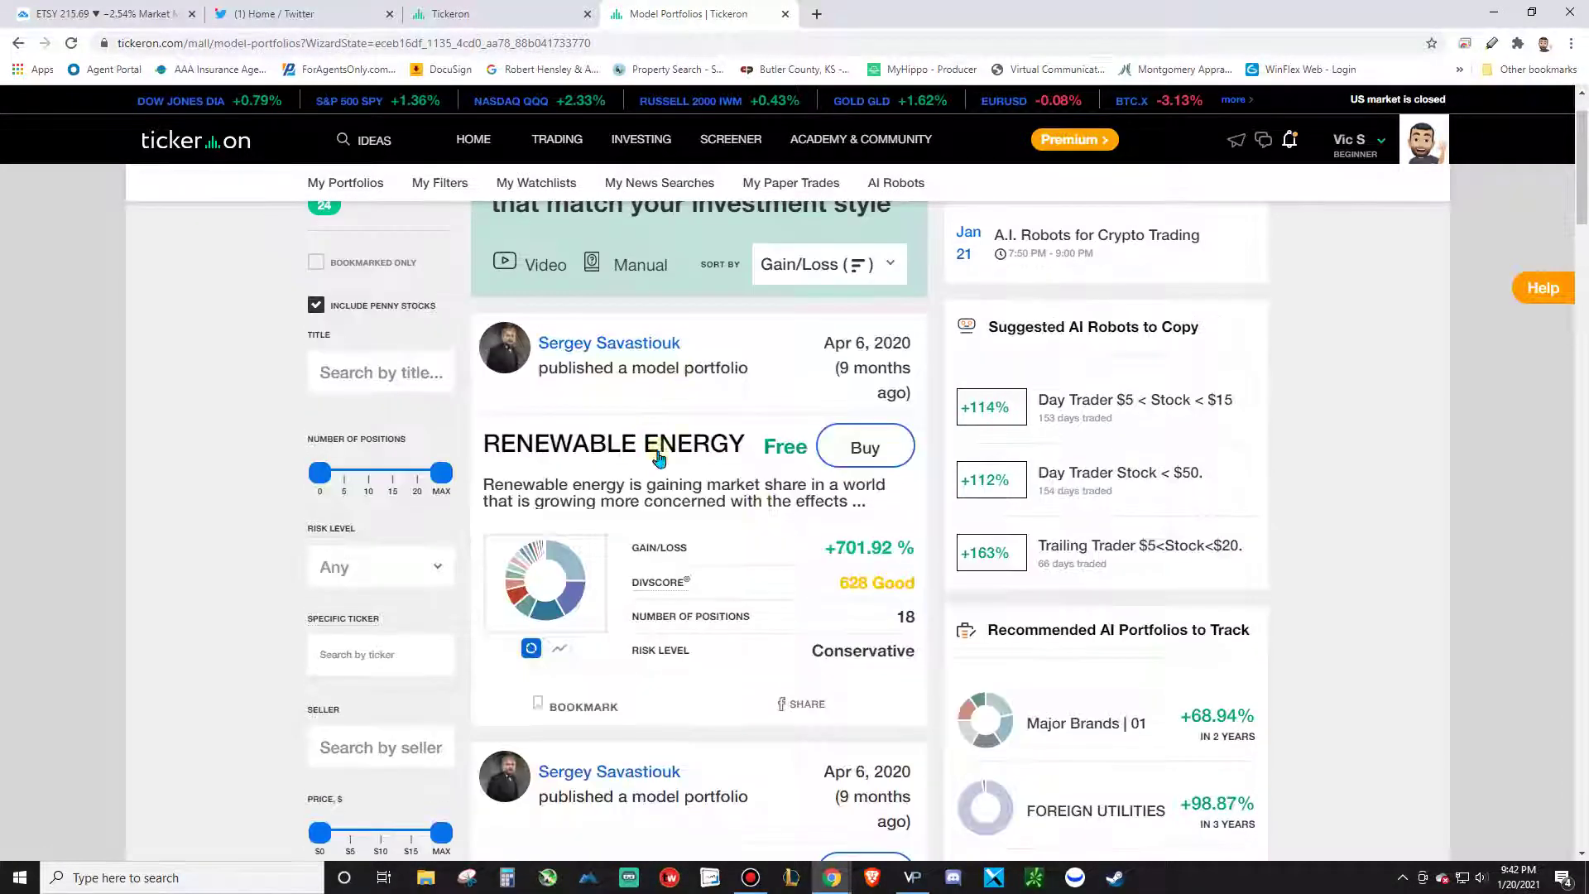
scroll(744, 567, "down", 2)
scroll(830, 414, "up", 1)
scroll(830, 413, "up", 1)
Start checkout for the free Renewable Energy portfolio, then close it without buying
left_click(862, 450)
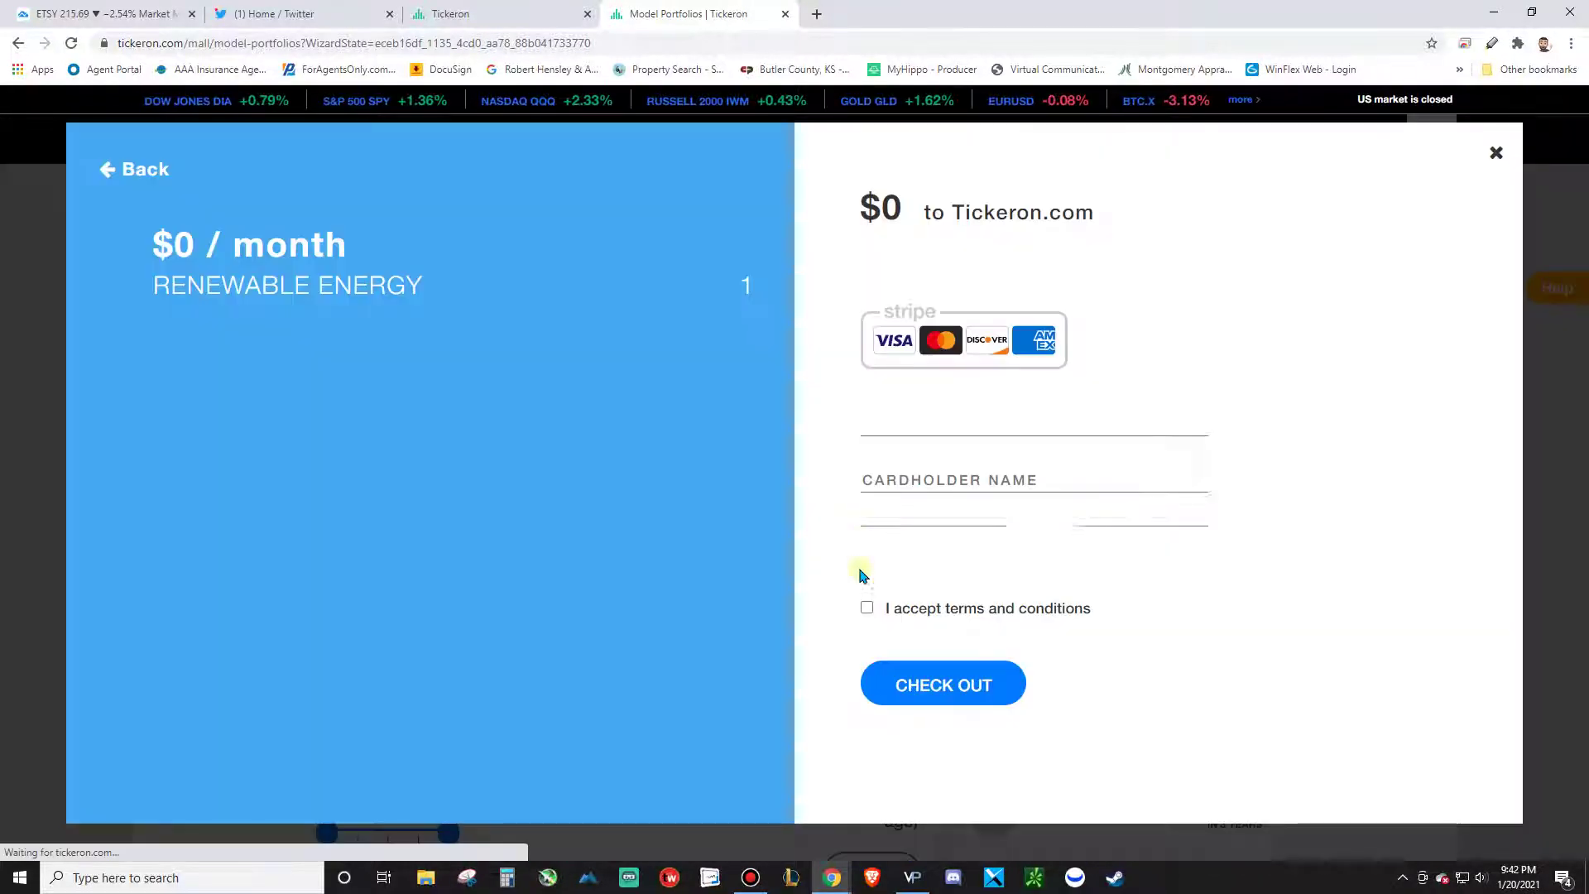
left_click(949, 444)
left_click(1497, 153)
left_click(1496, 153)
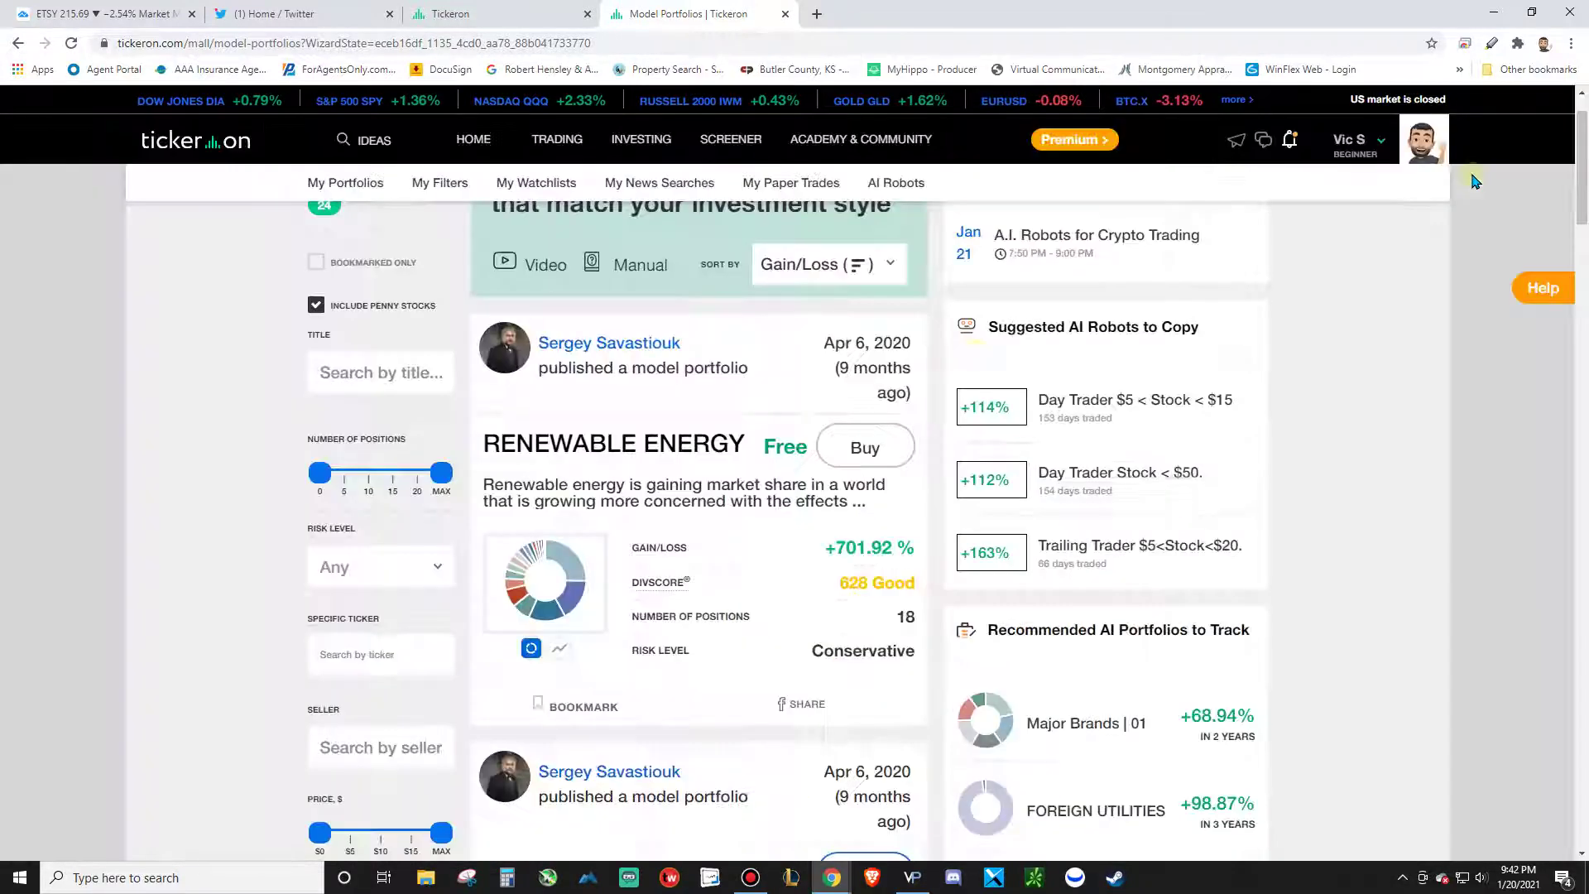
Browse the remaining free portfolios such as Metals and Energy, then switch to VantagePoint
scroll(738, 454, "down", 5)
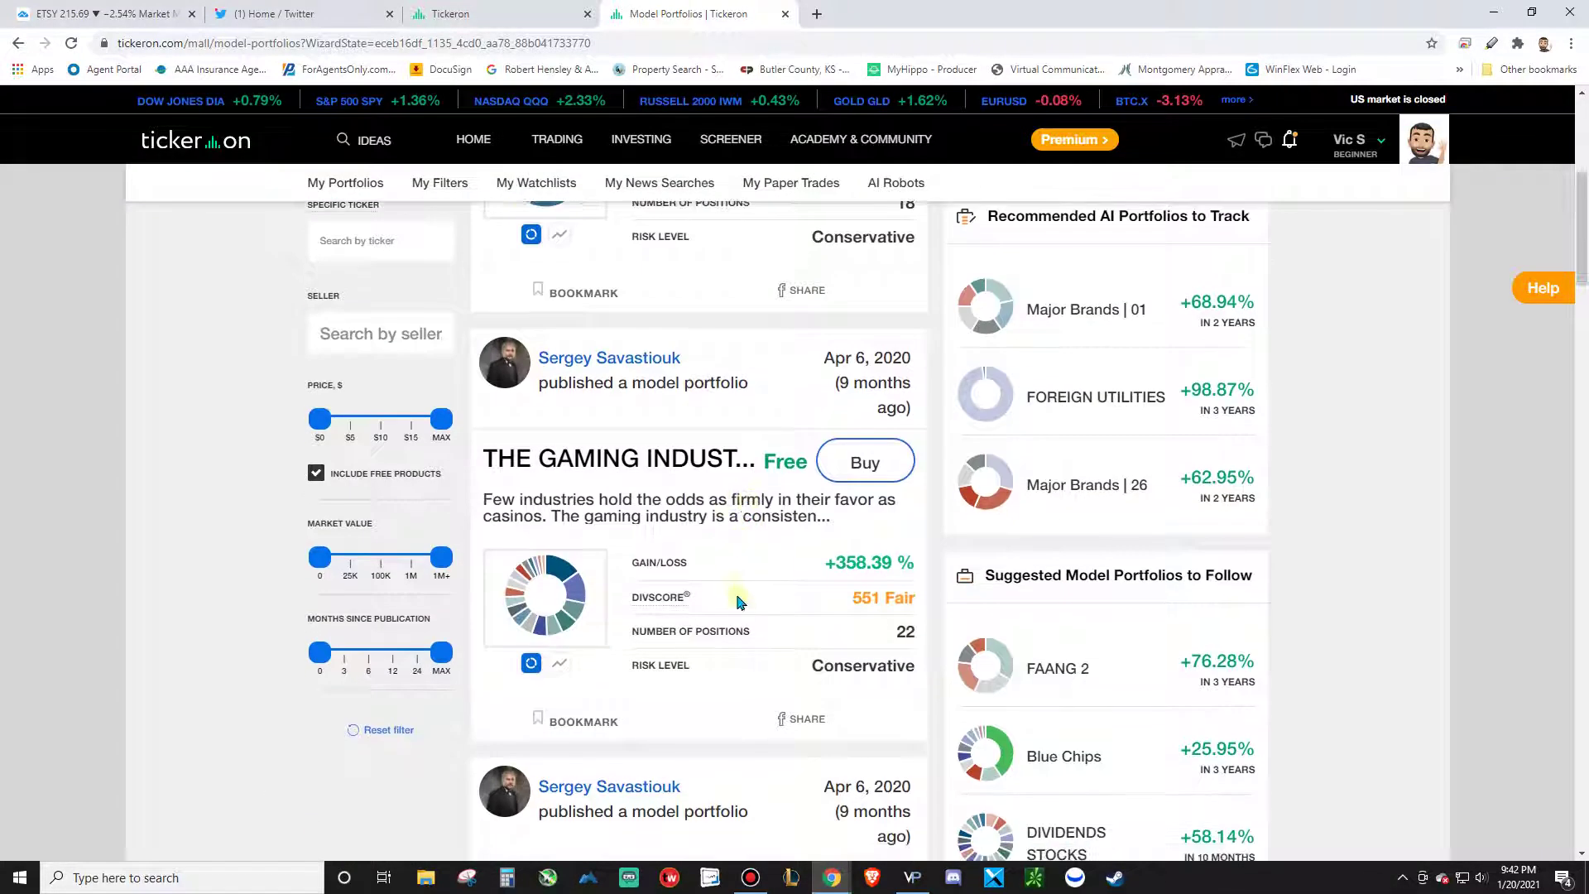
scroll(738, 602, "down", 4)
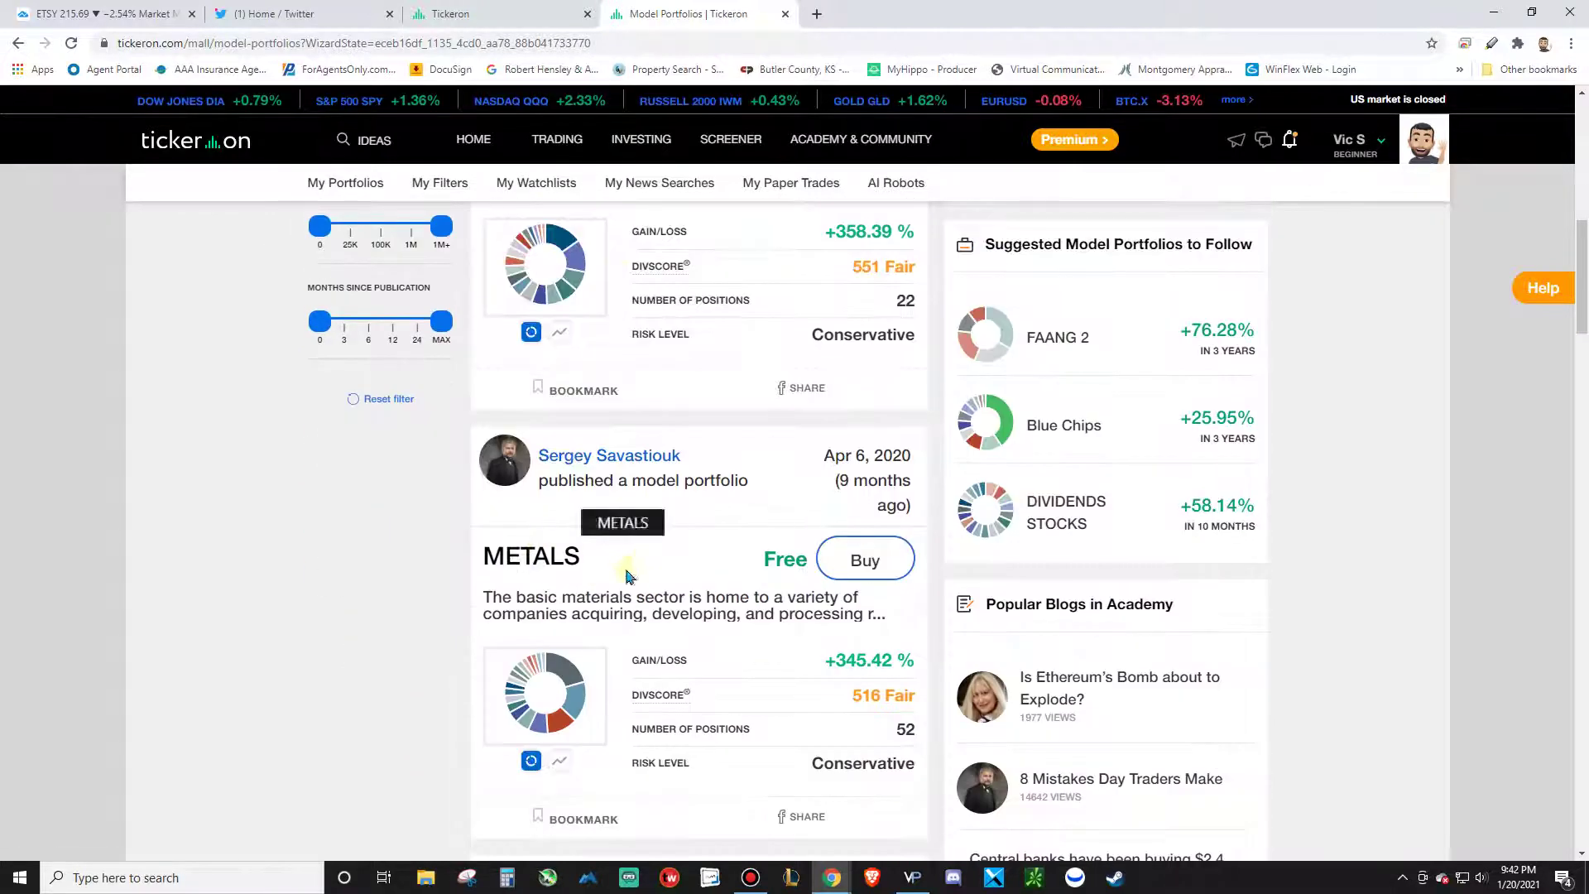
scroll(627, 577, "down", 5)
scroll(700, 645, "down", 5)
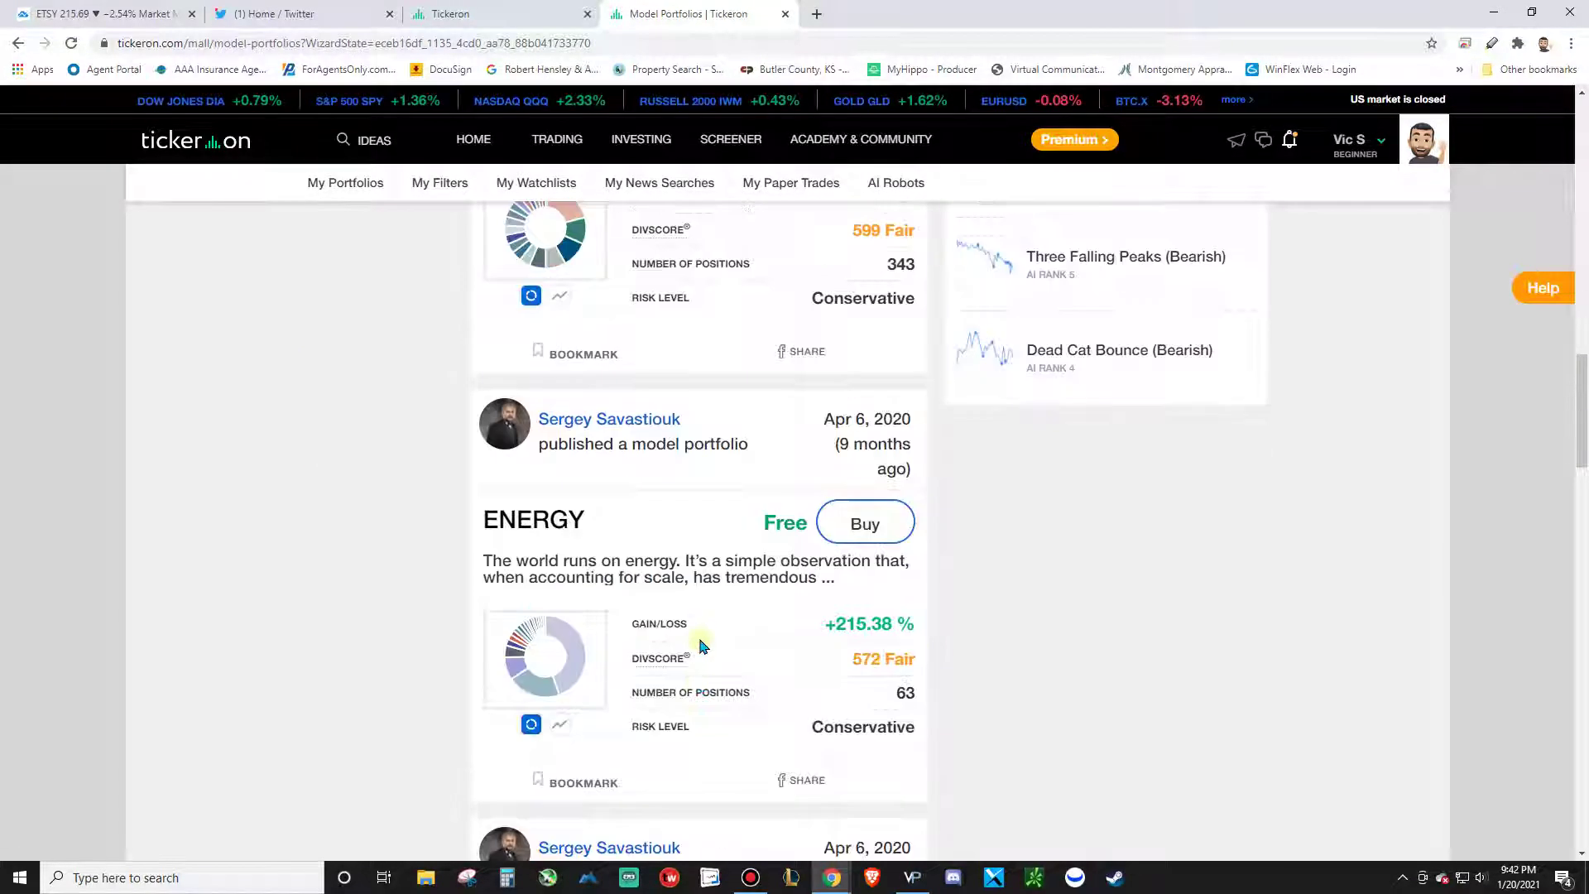
scroll(709, 638, "up", 15)
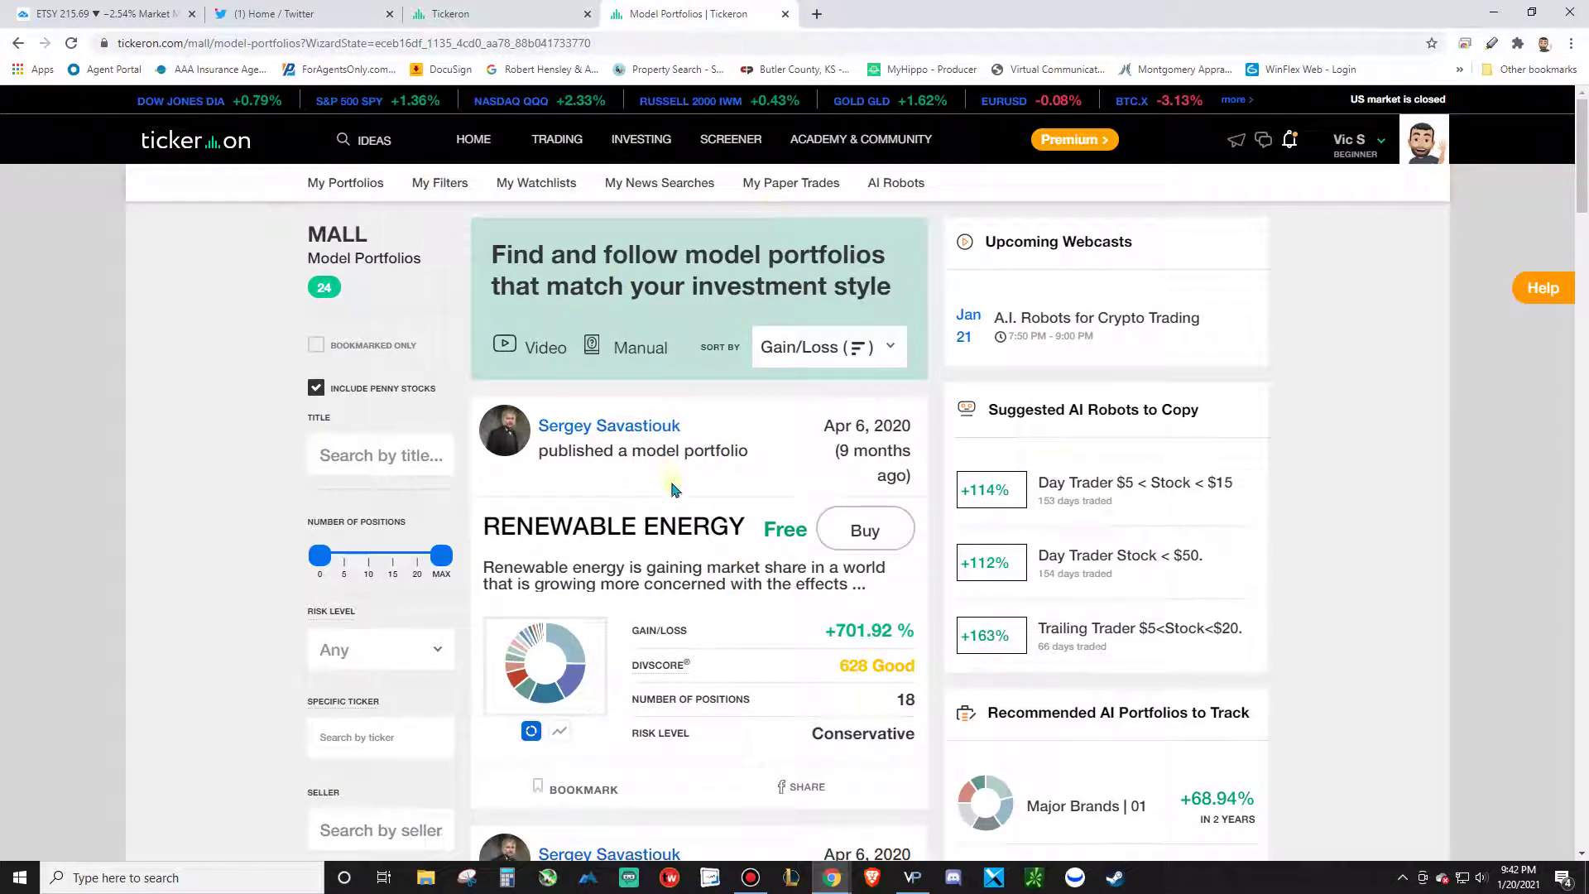
left_click(912, 877)
Switch the VantagePoint chart to Netflix (NFLX)
left_click(13, 10)
left_click(605, 349)
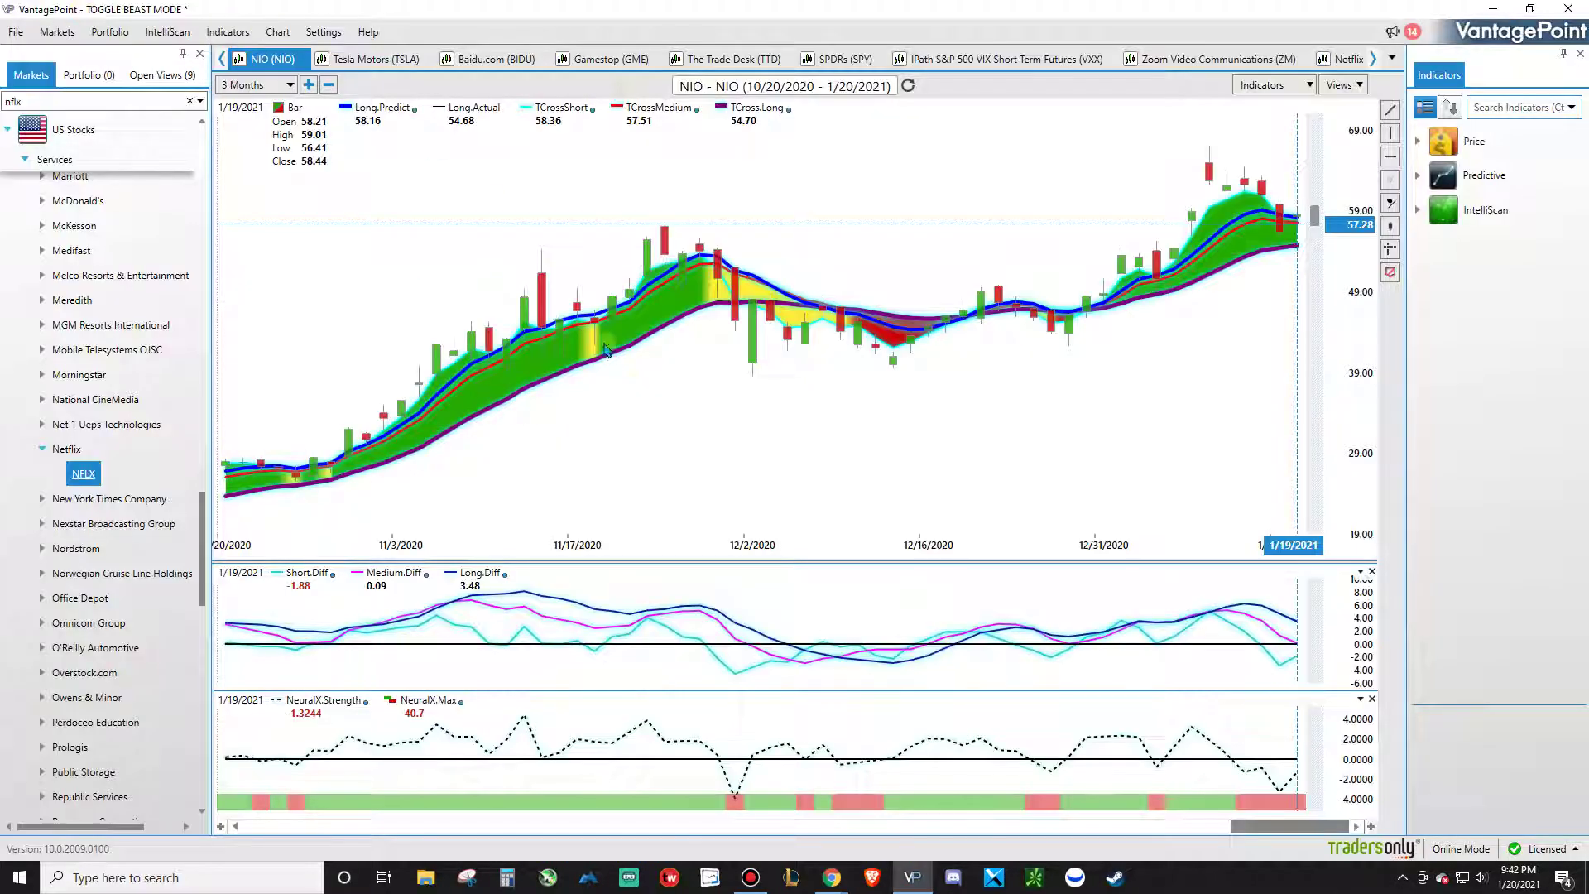
left_click(1372, 59)
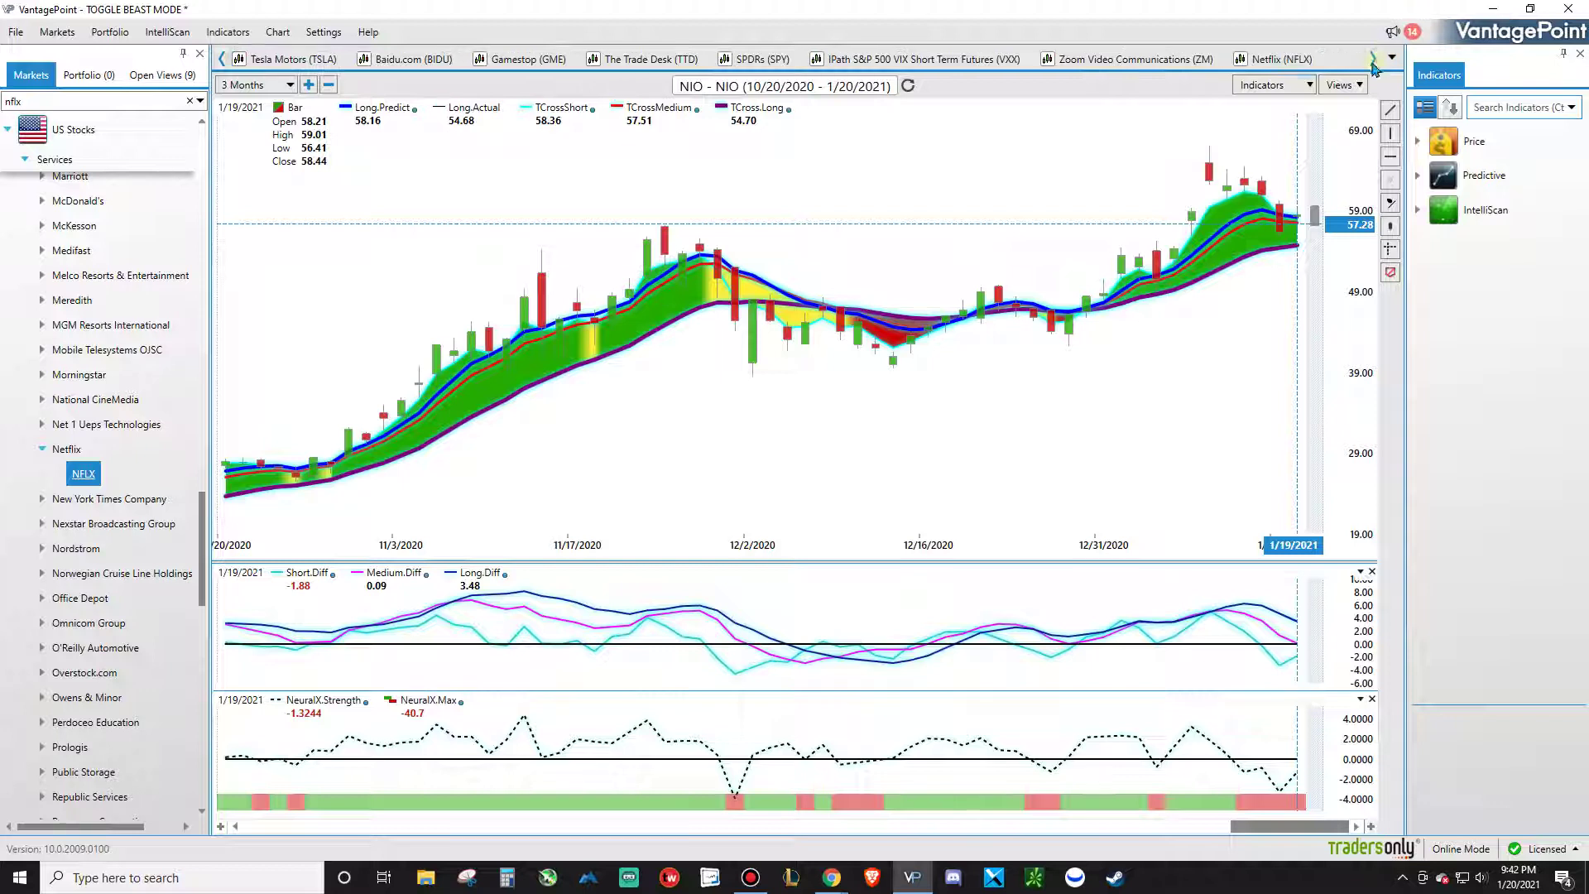
left_click(1280, 59)
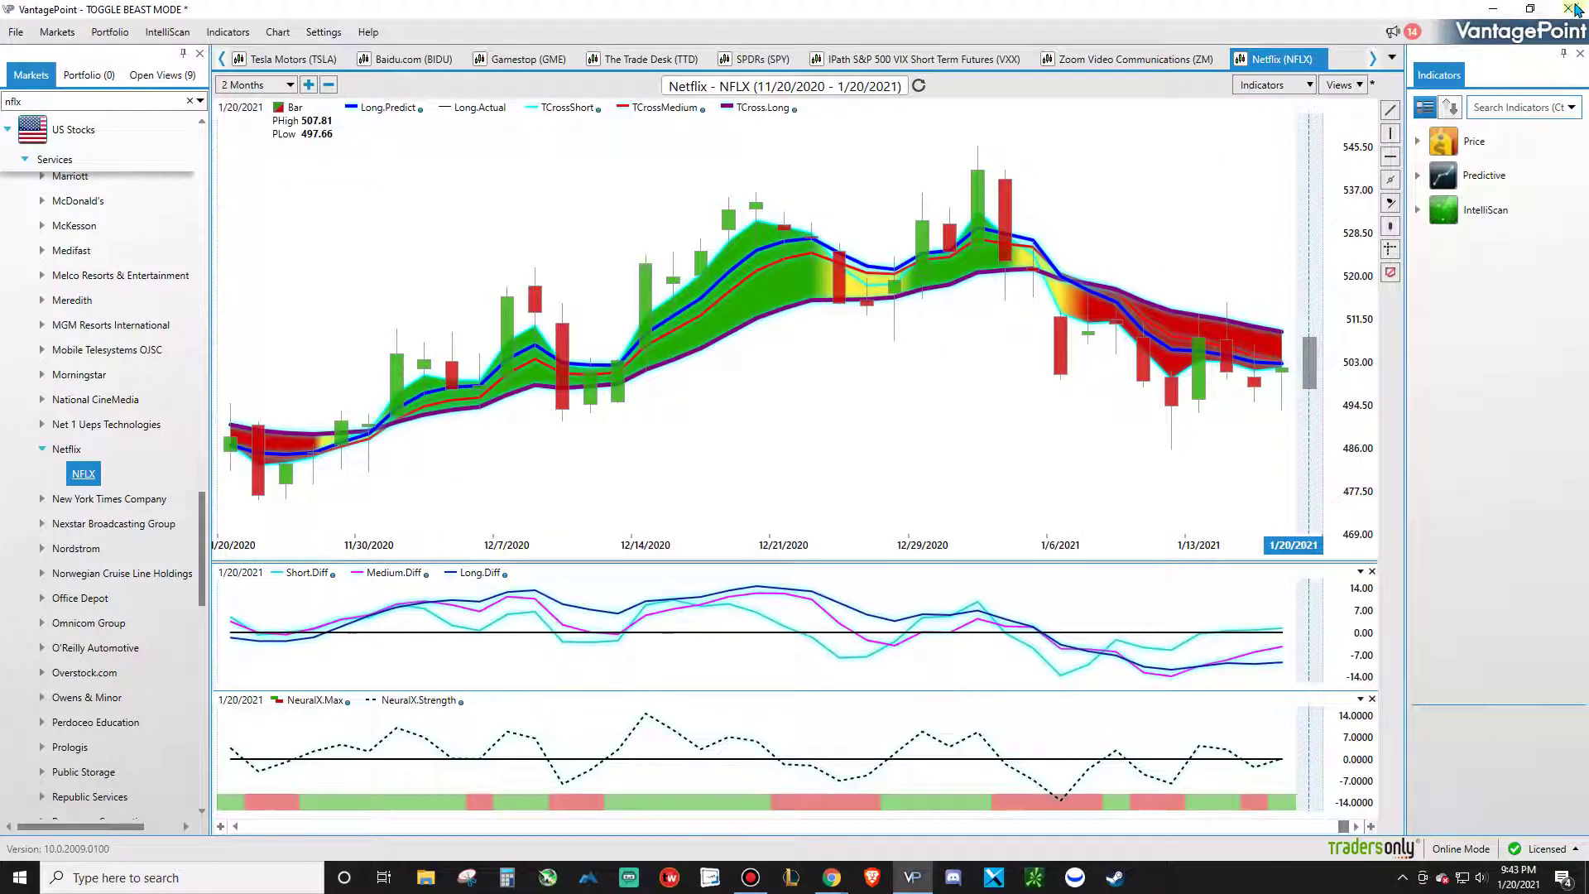
Save and close VantagePoint, then reopen TOGGLE BEAST MODE and close the Start Page
left_click(1569, 8)
left_click(770, 494)
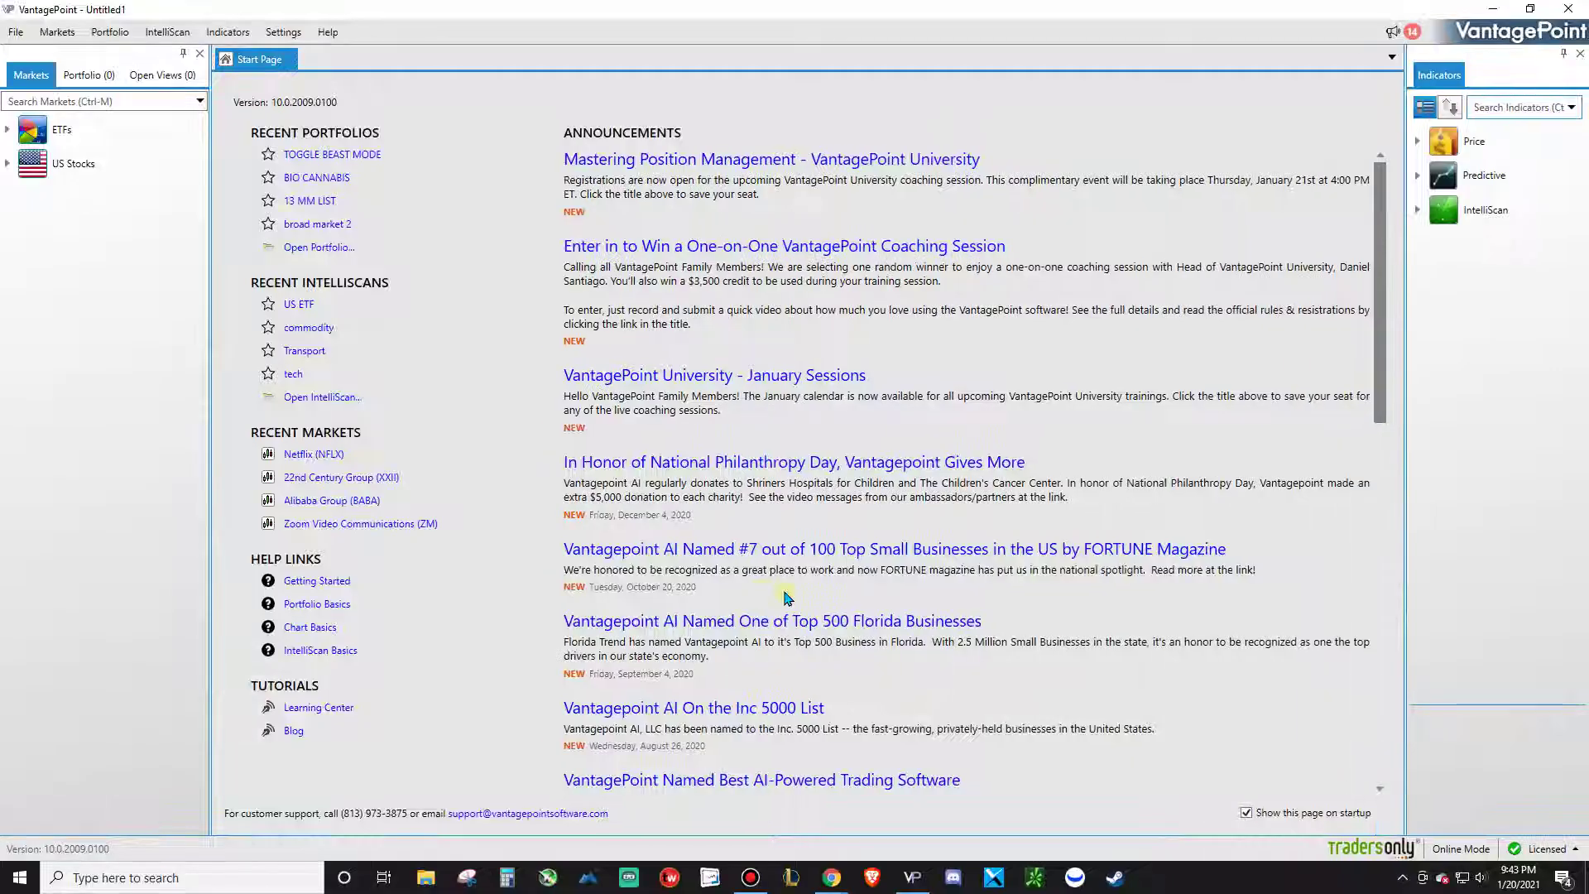
left_click(322, 156)
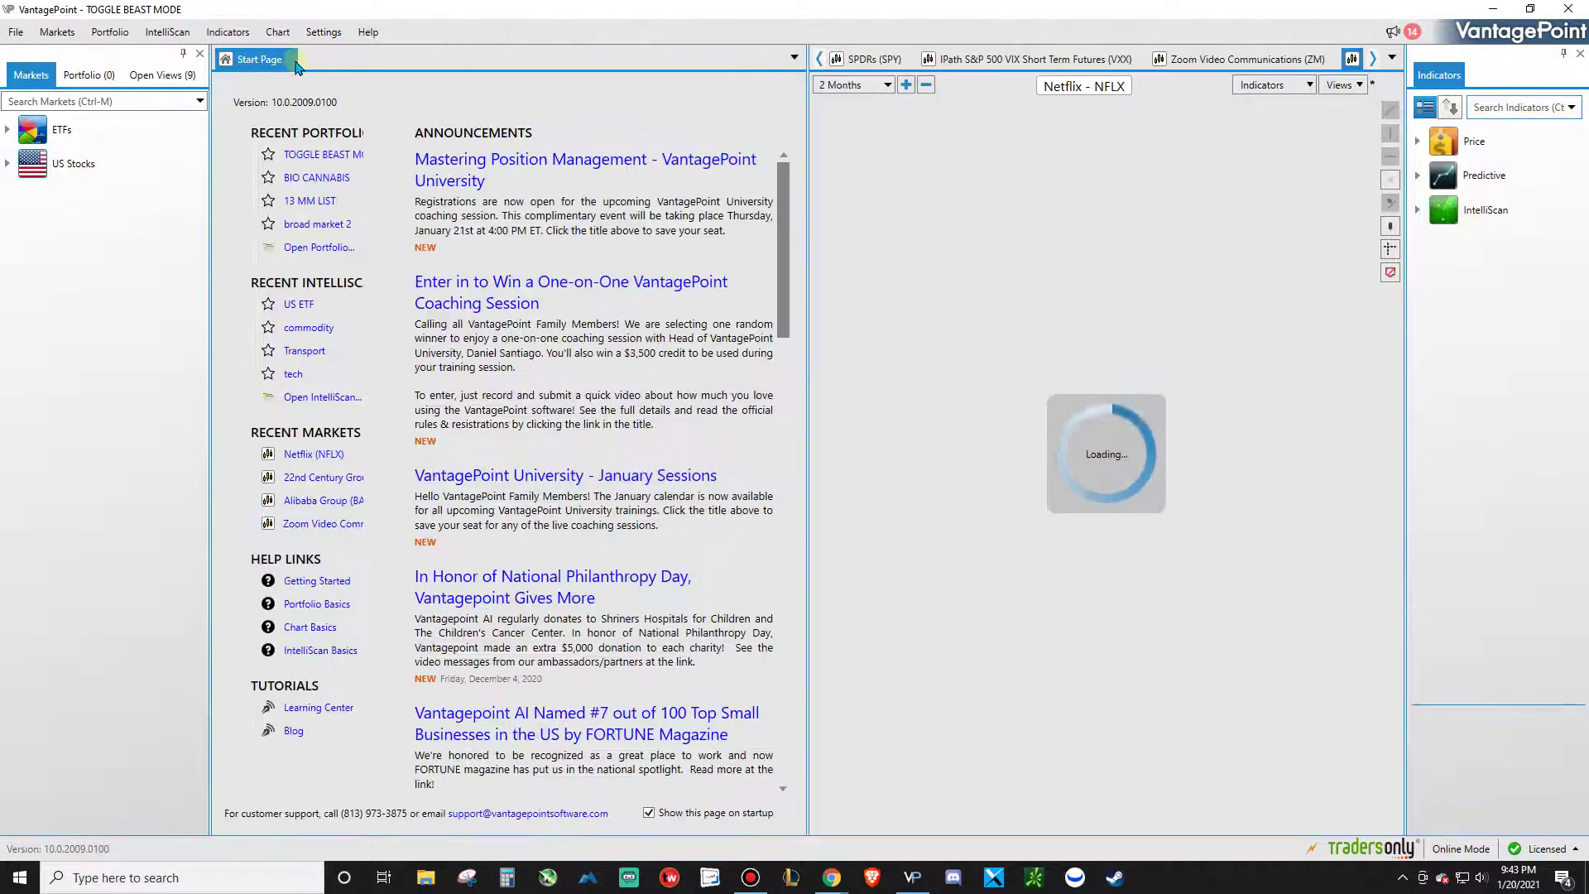
left_click(294, 61)
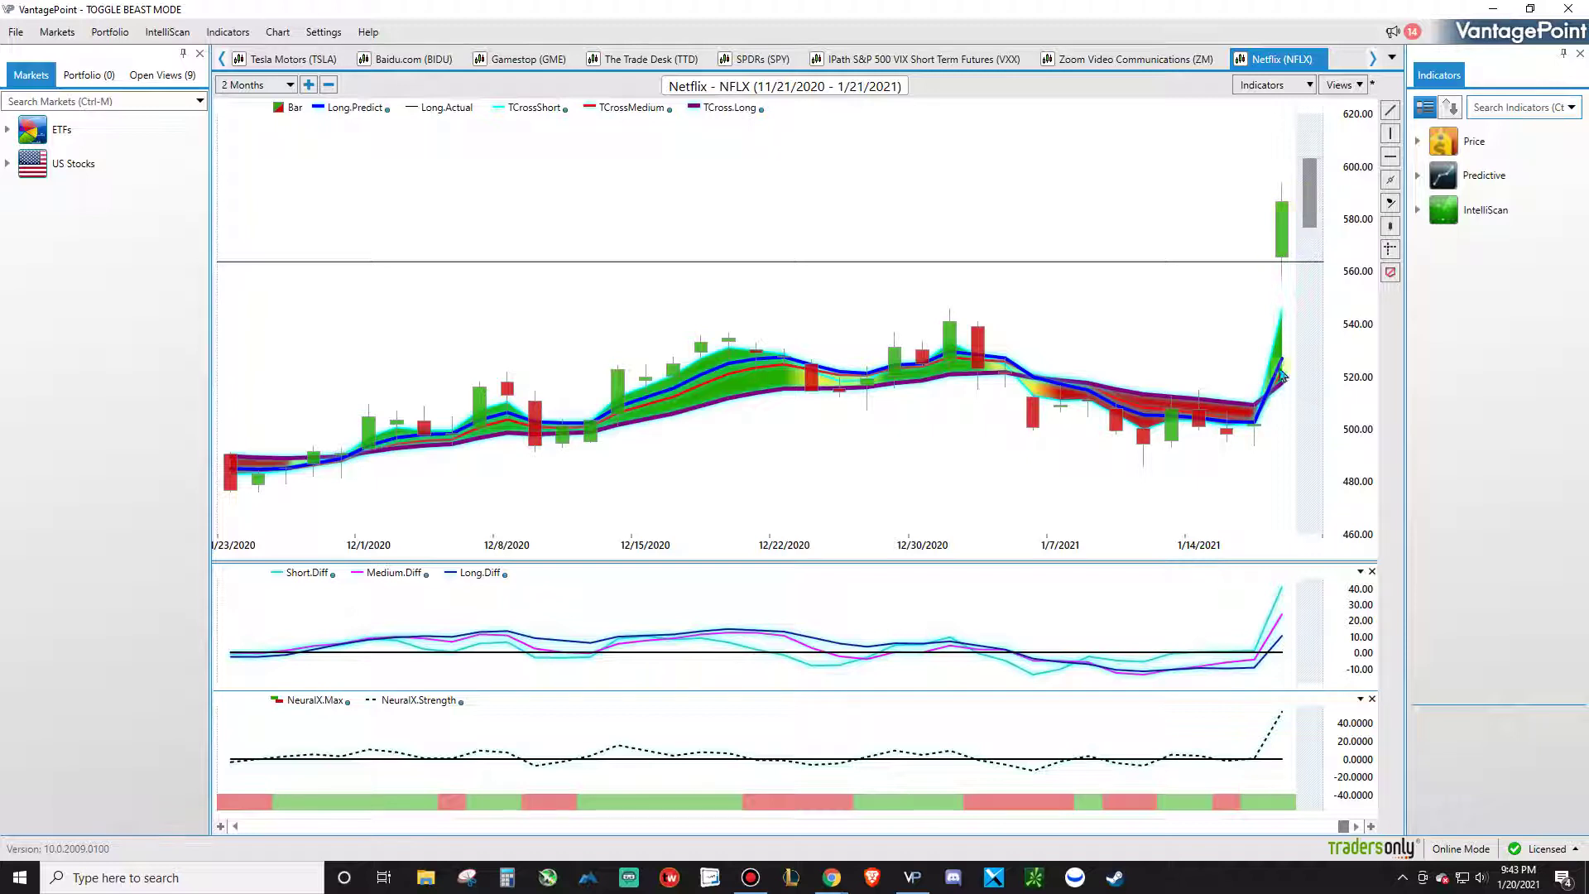
Read Netflix values for 1/21, 1/20, 12/18 and 12/14, then expand Predictive indicators
left_click(1305, 414)
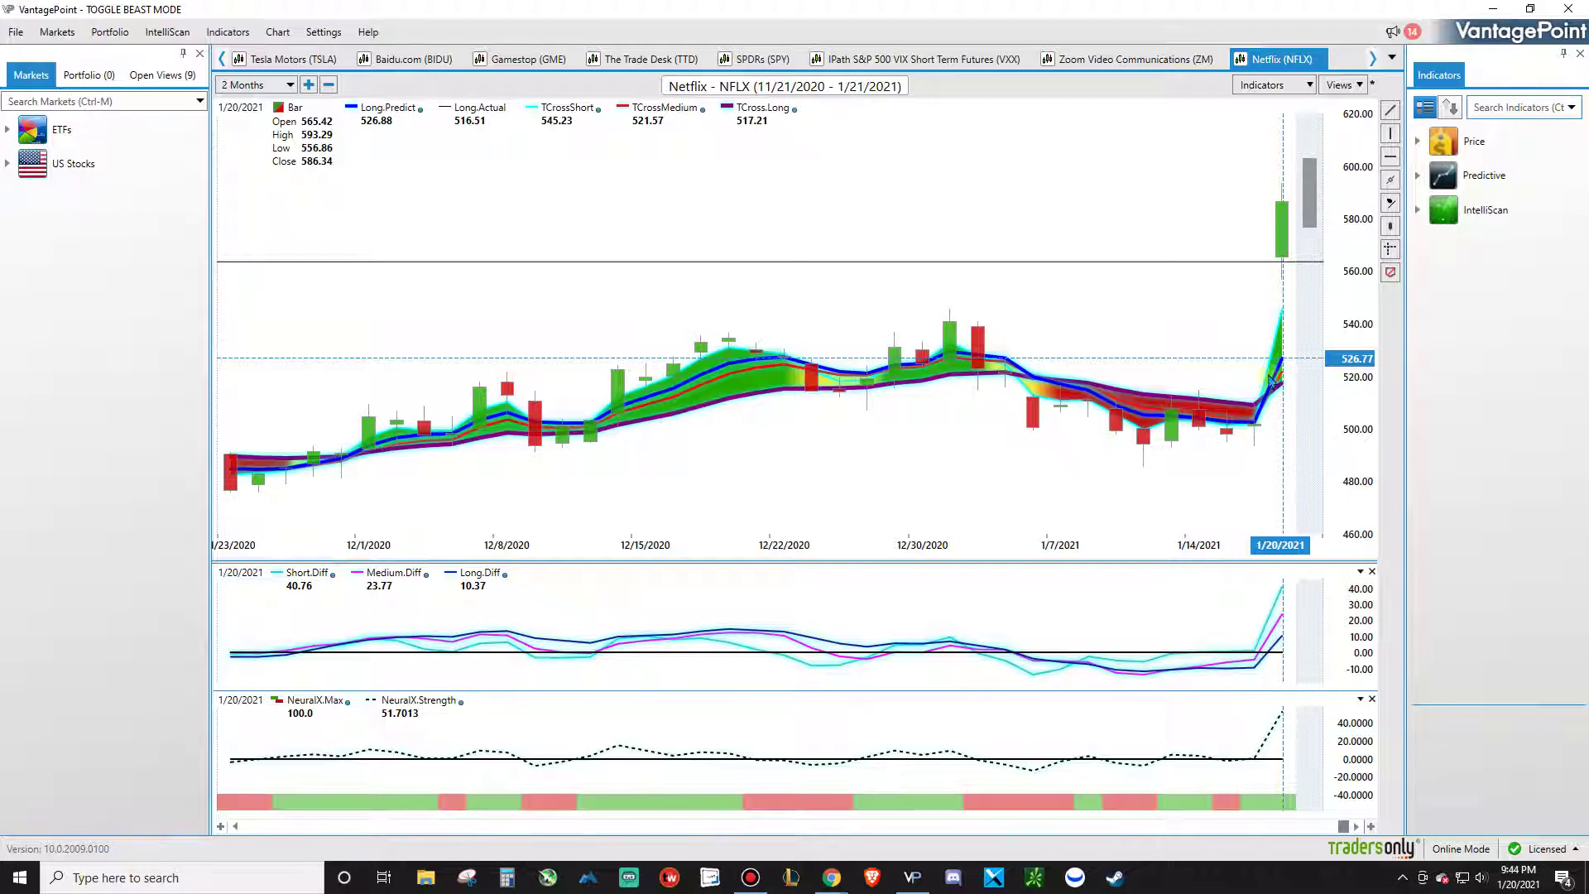
left_click(1297, 217)
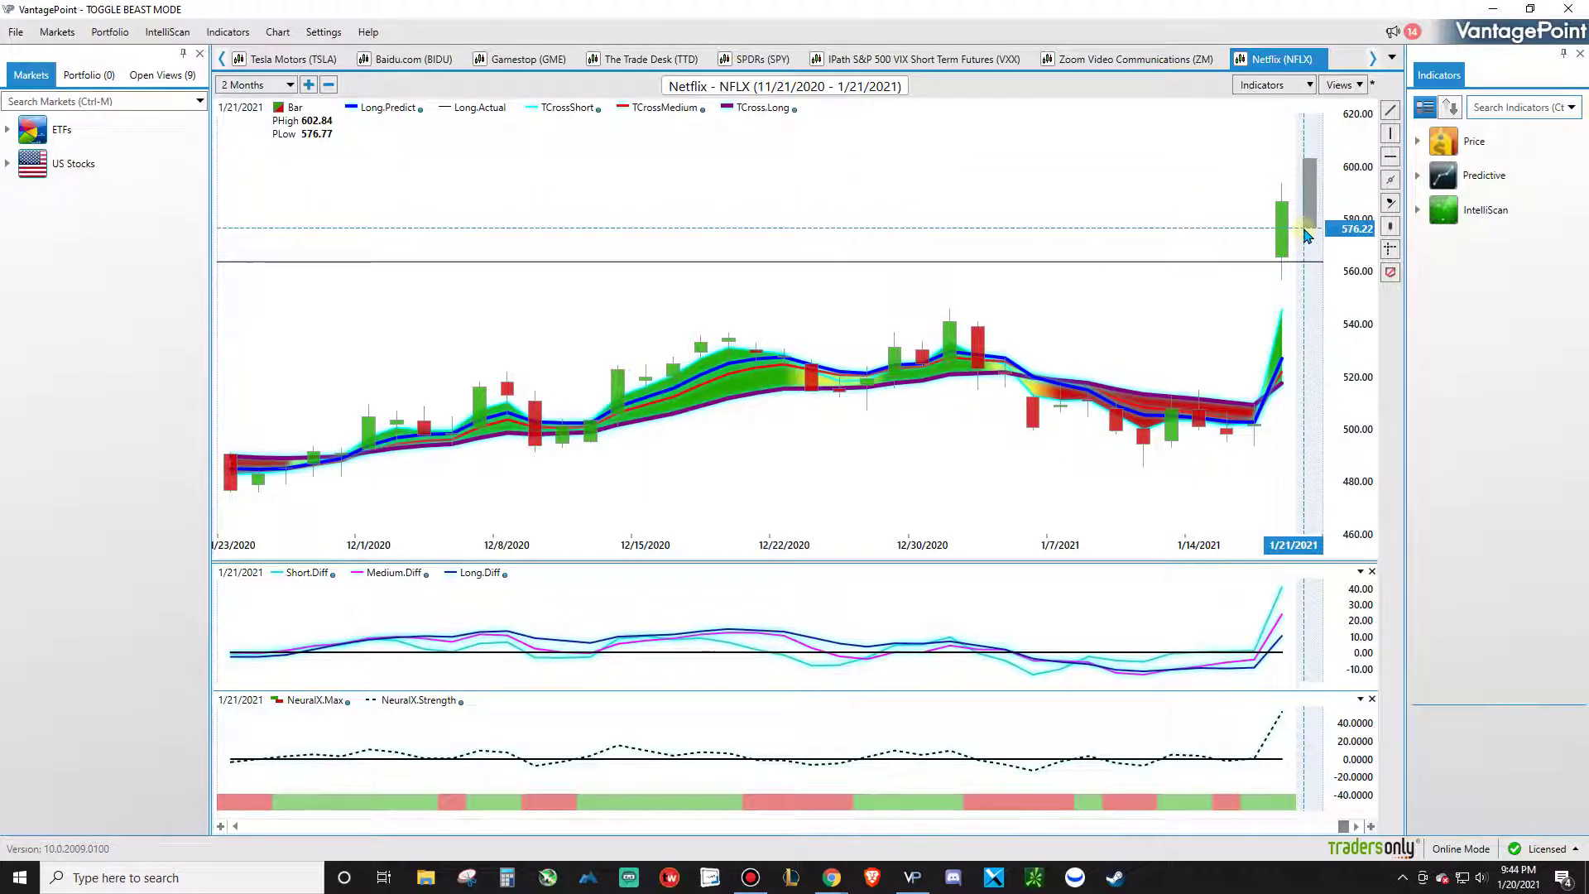
left_click(1287, 361)
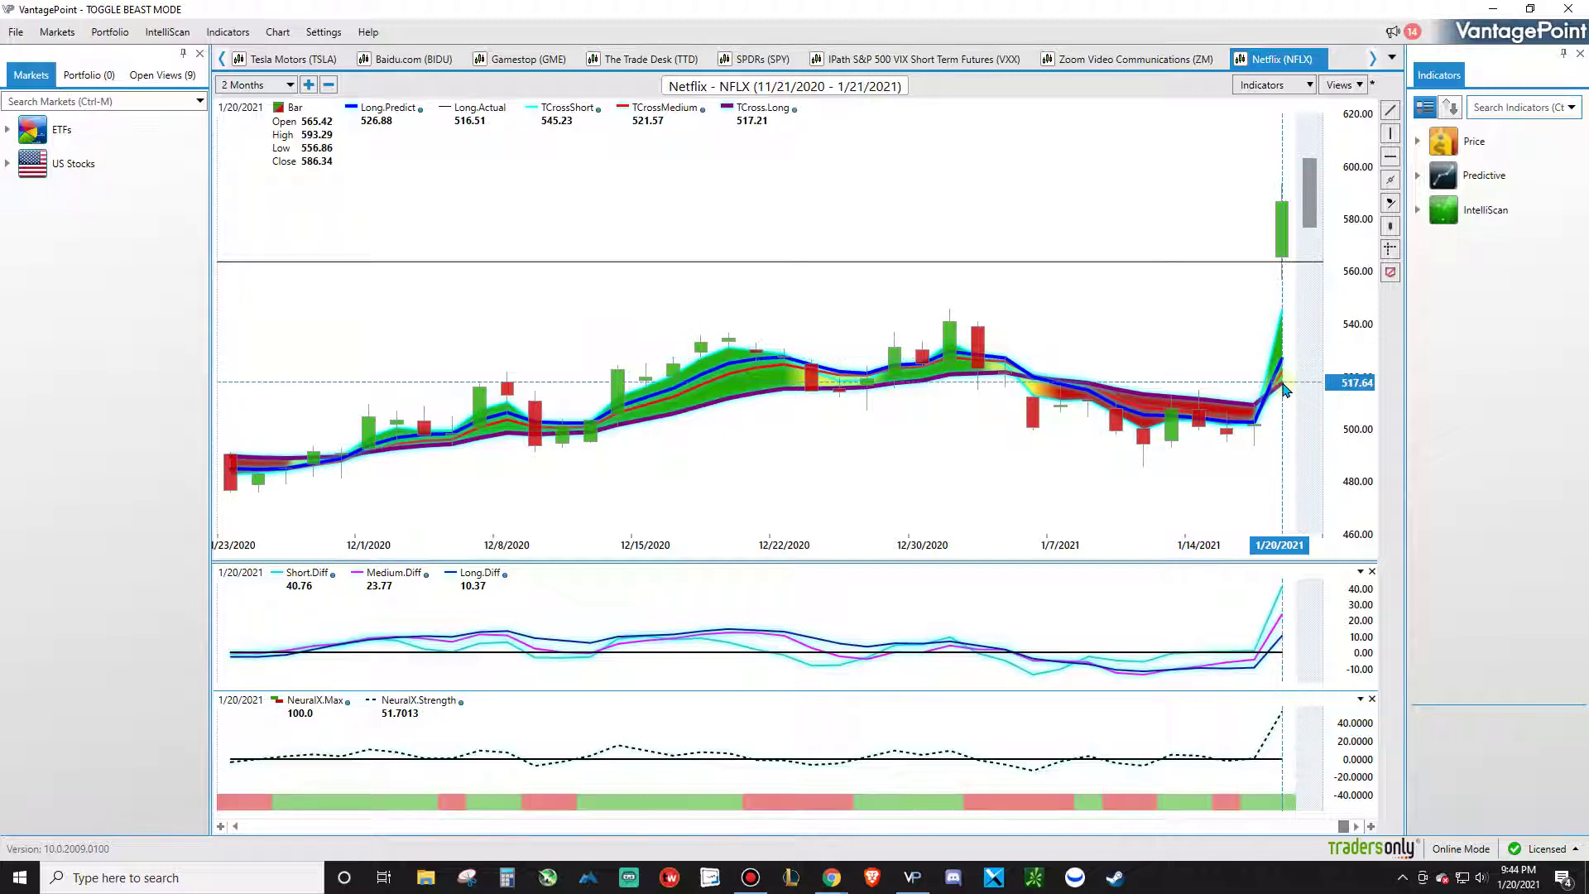
left_click(730, 363)
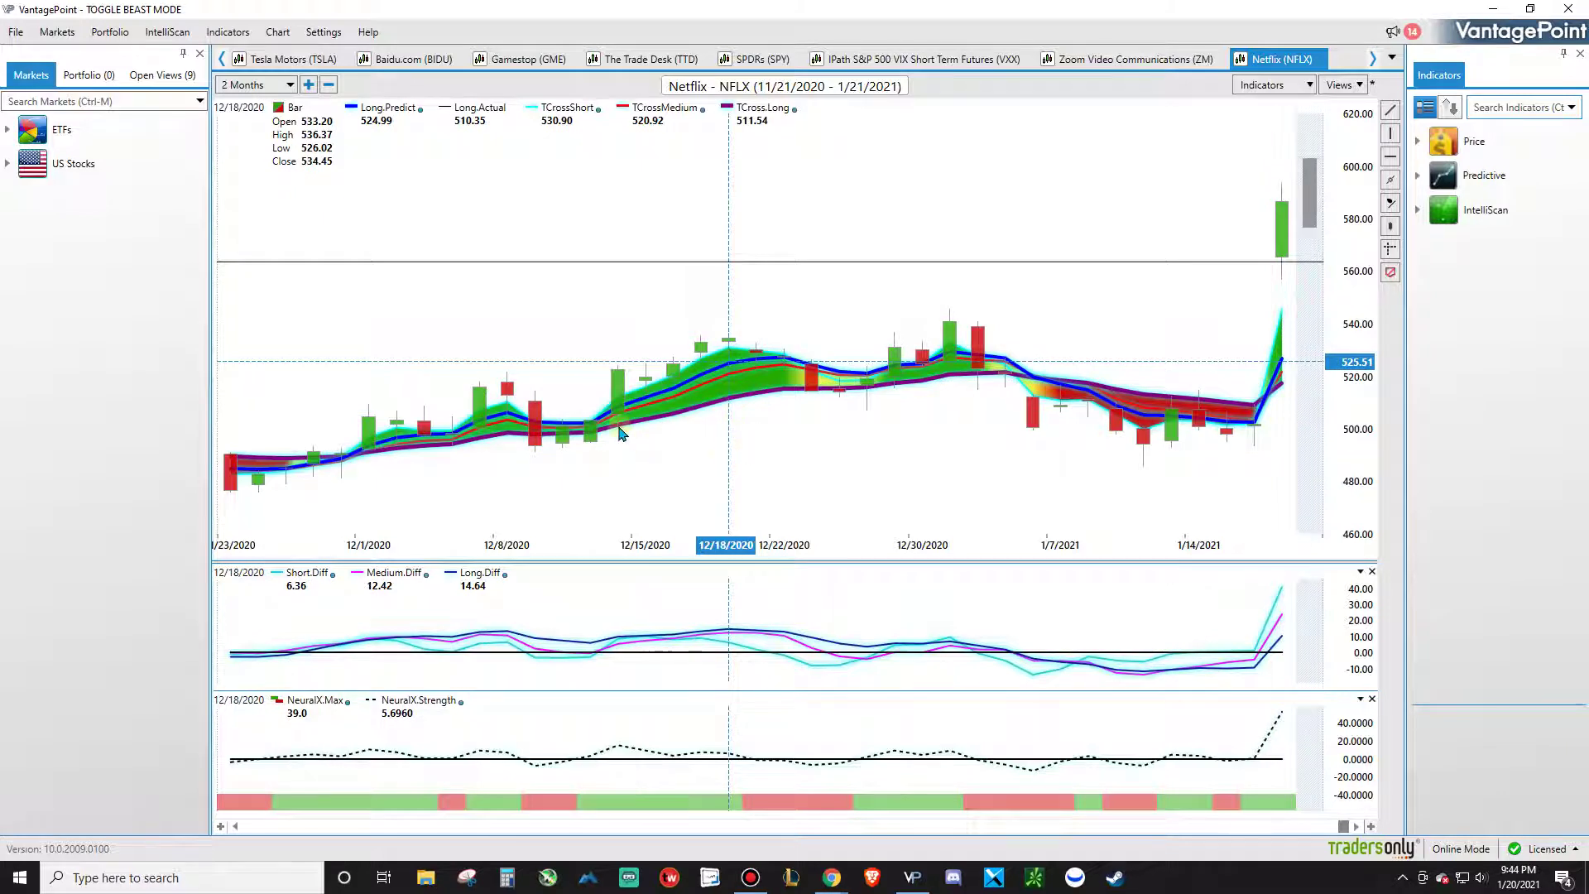
left_click(619, 426)
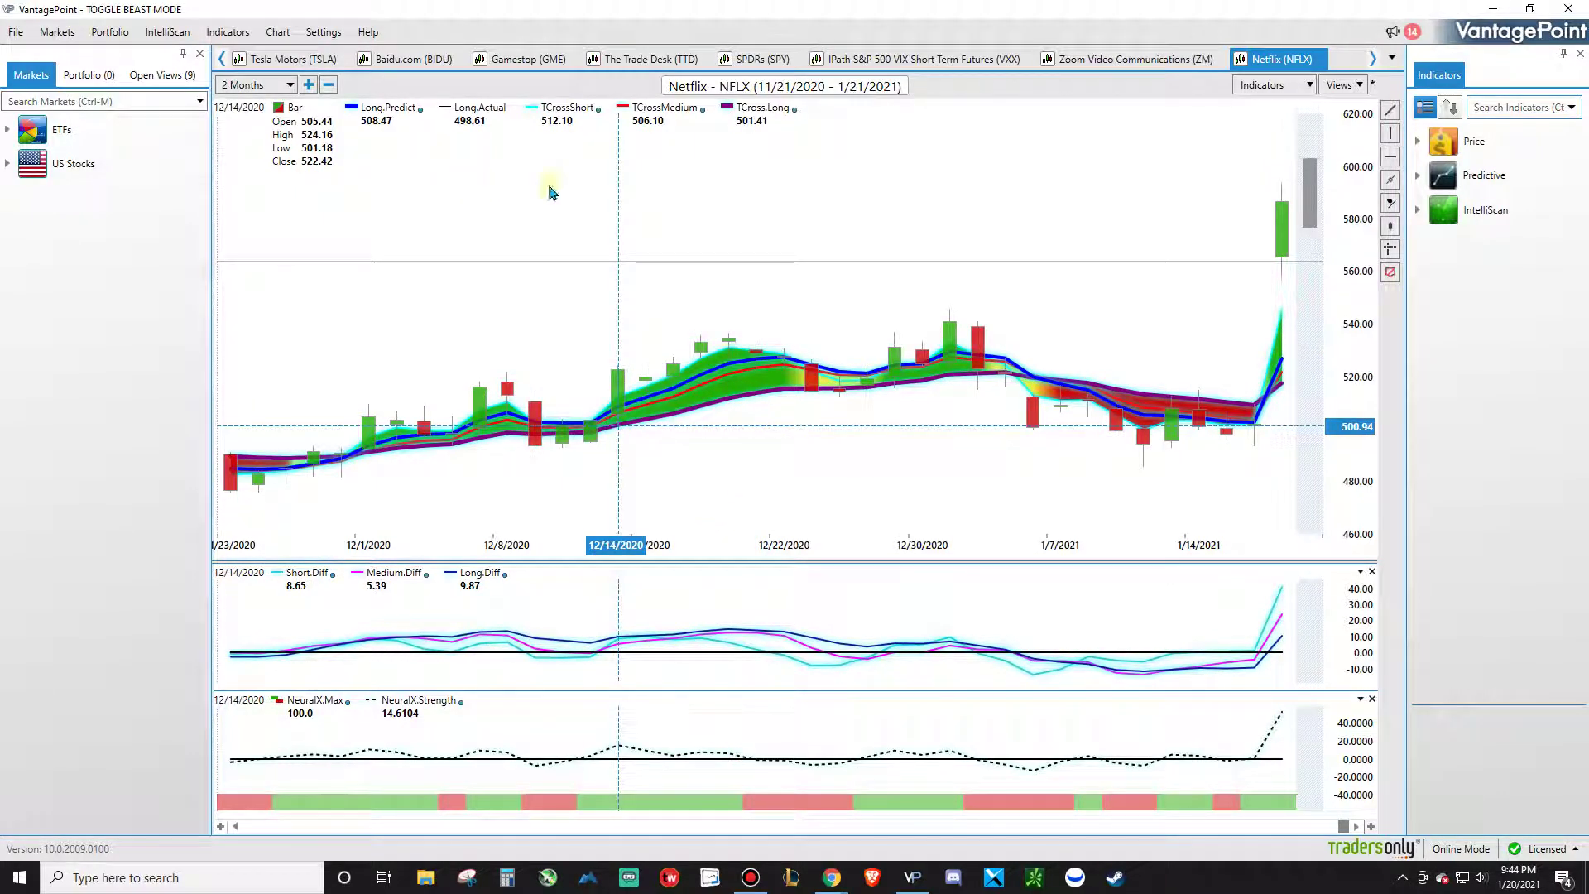
left_click(1417, 175)
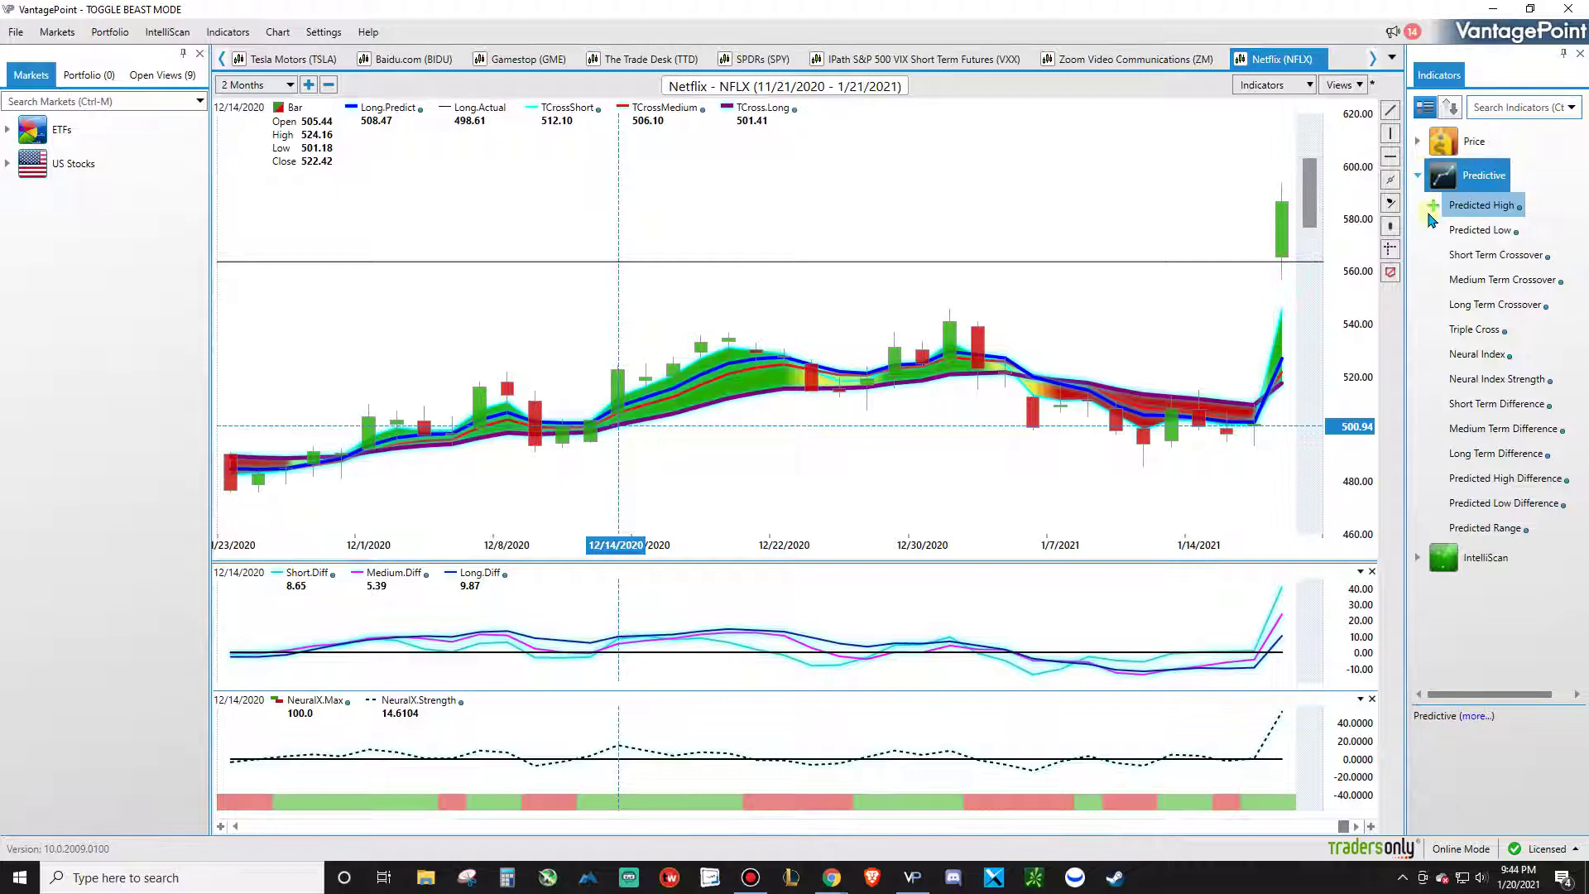
Add Predicted High and Predicted Low lines to the NFLX chart and expand ETFs and US Stocks
double_click(1481, 206)
left_click_drag(1441, 235, 1049, 462)
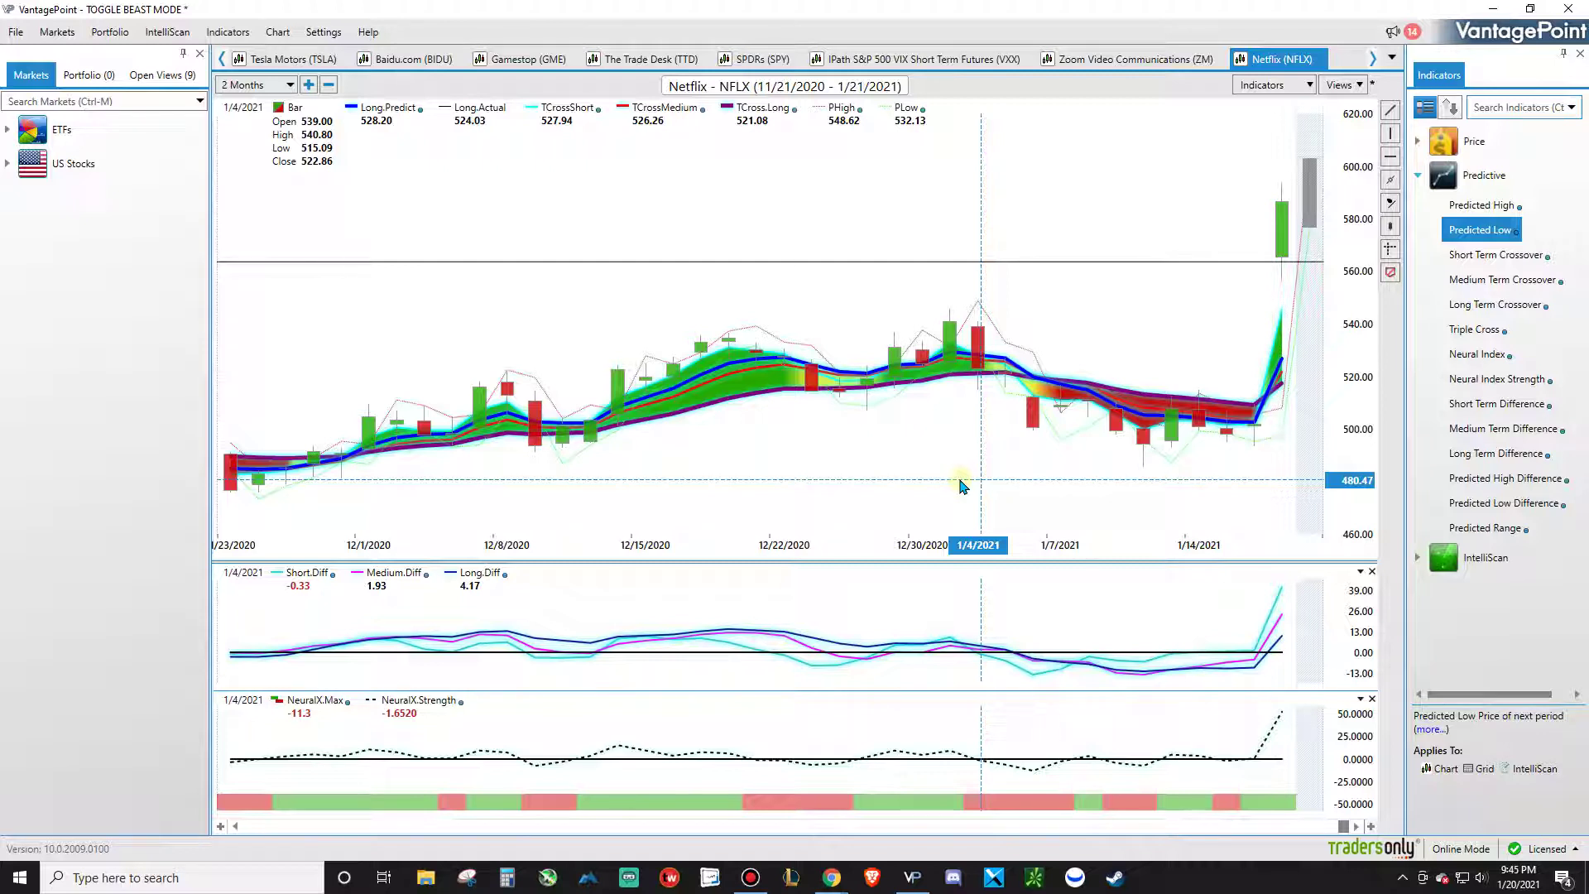
double_click(34, 129)
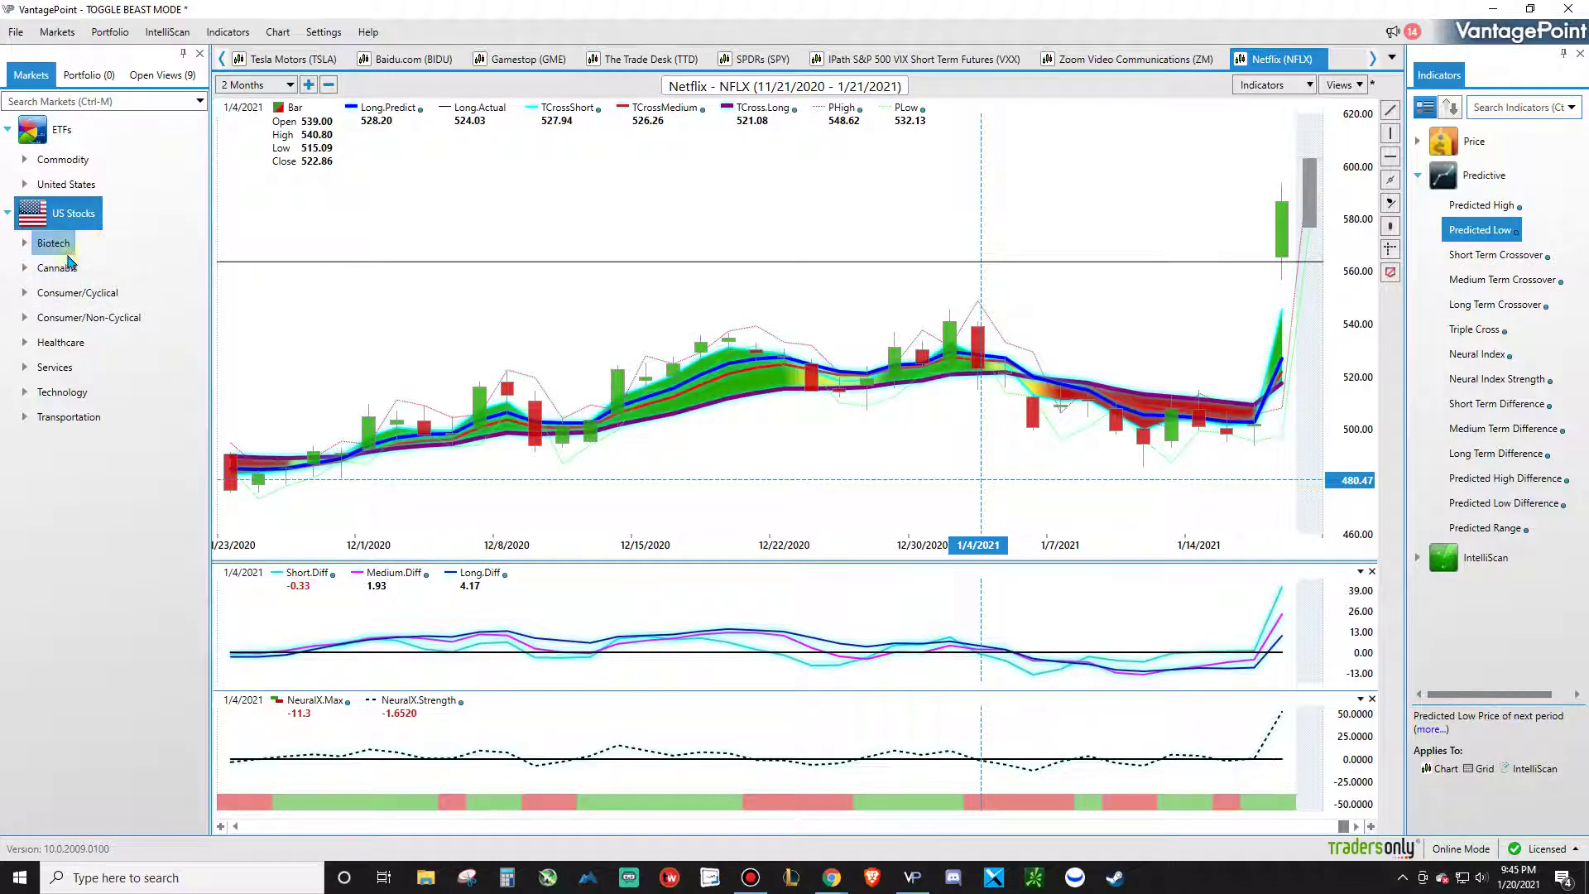
left_click(110, 33)
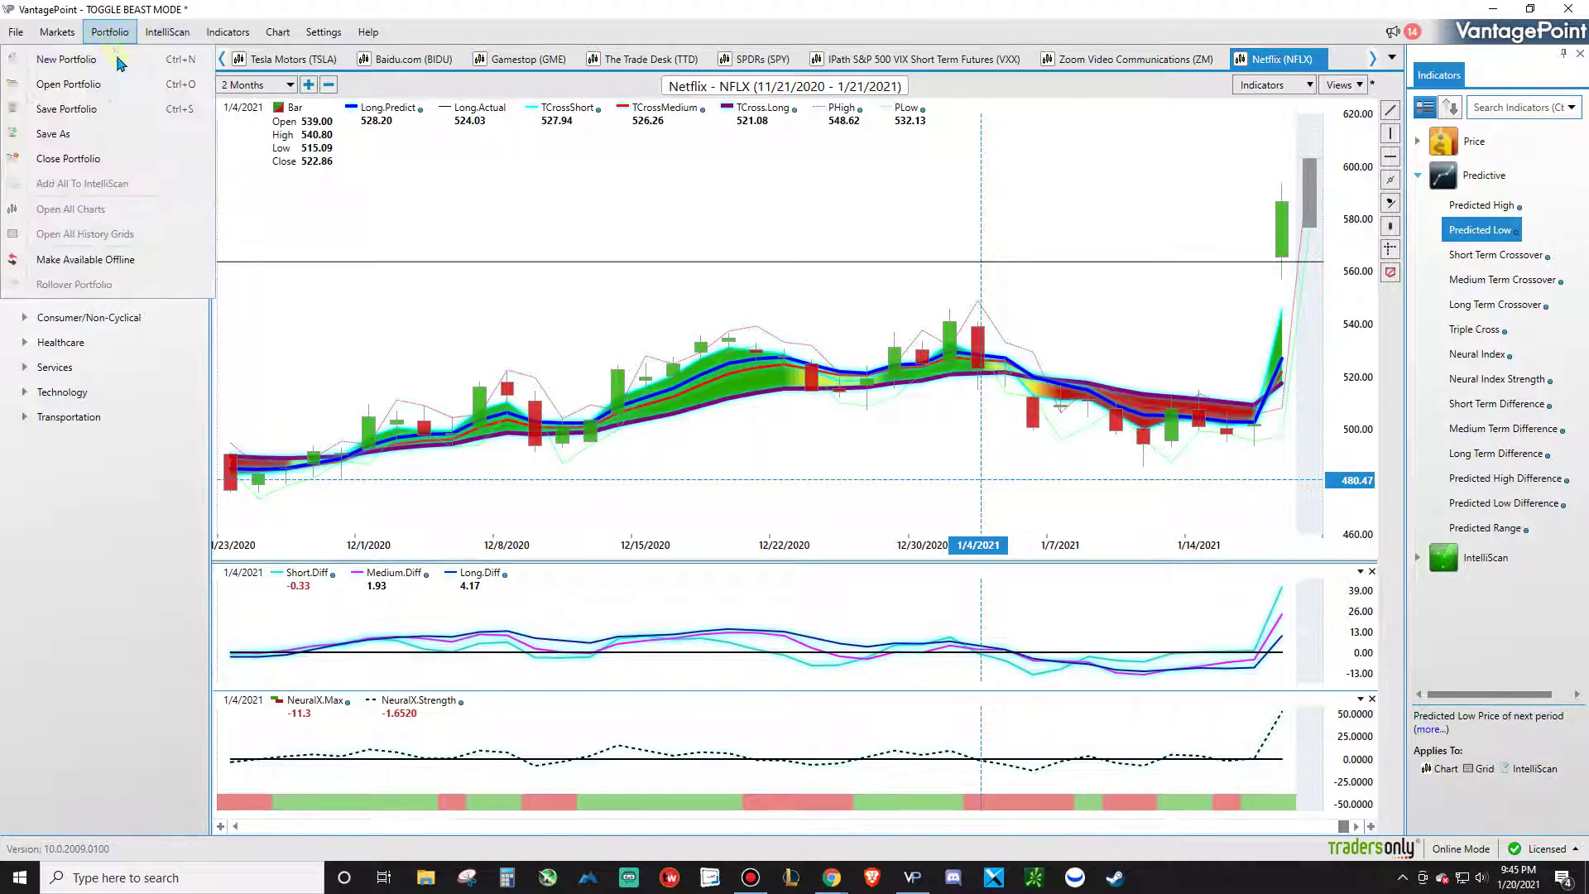
Open the saved BIO CANNABIS portfolio, answering the save prompt
left_click(112, 84)
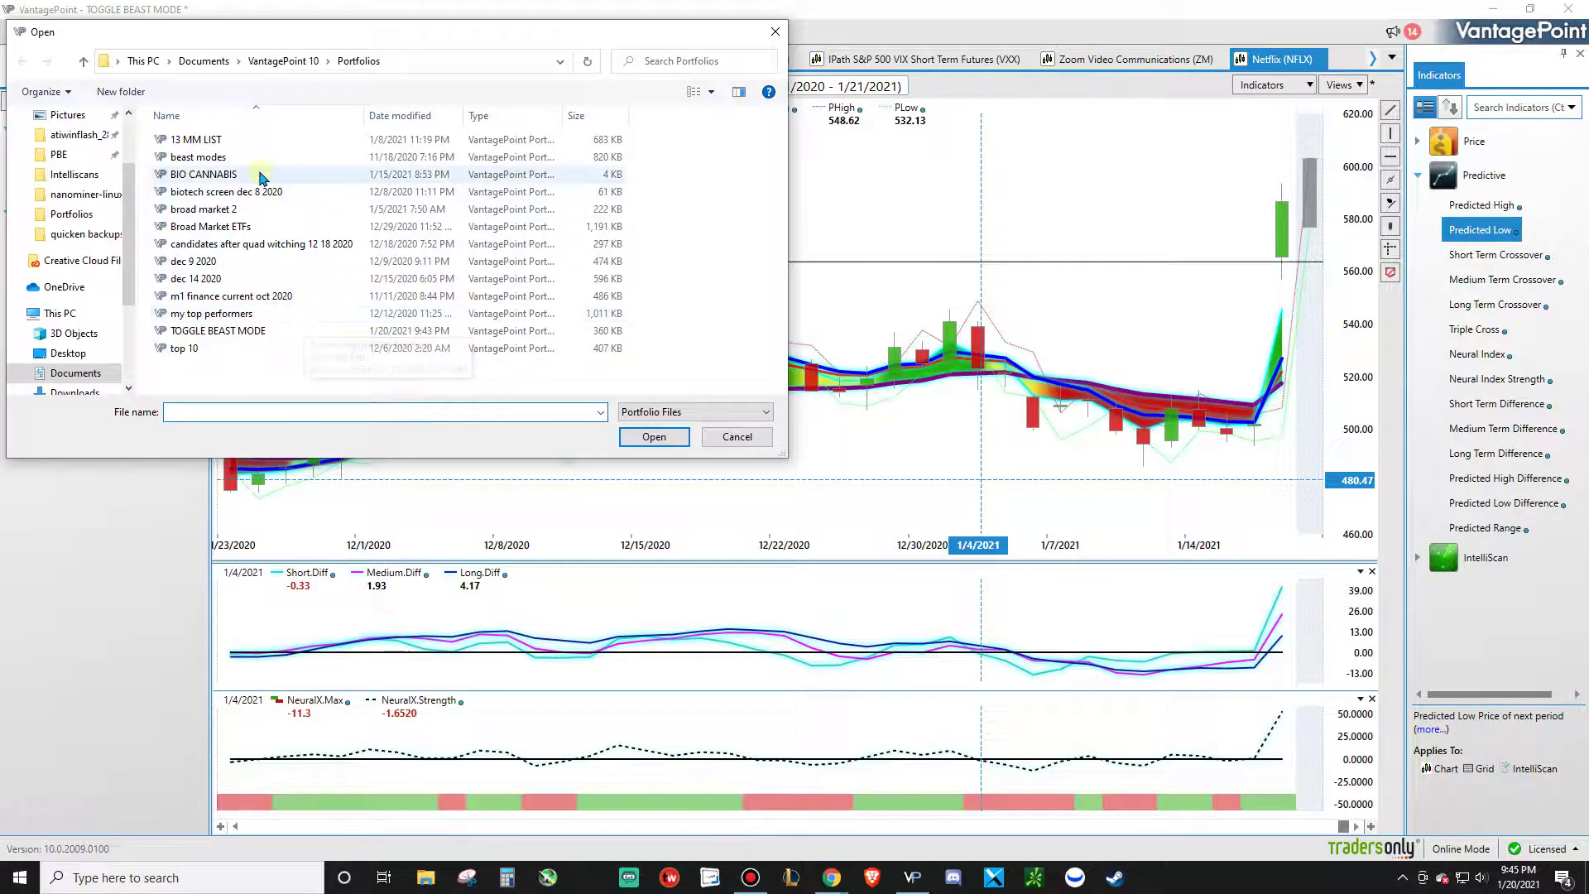
left_click(259, 175)
left_click(622, 440)
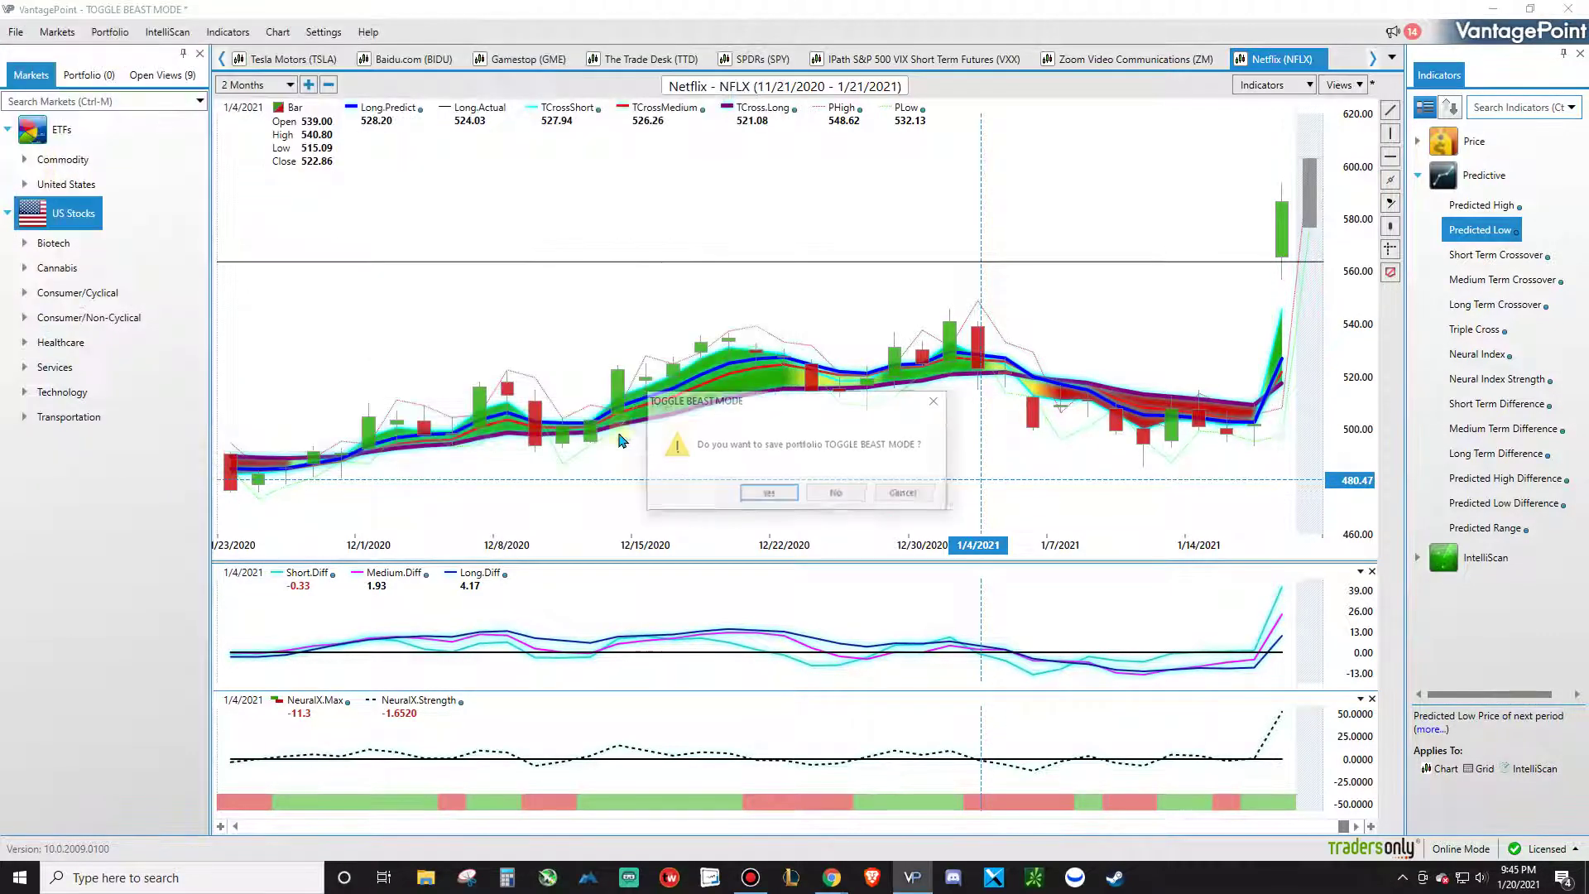
left_click(790, 492)
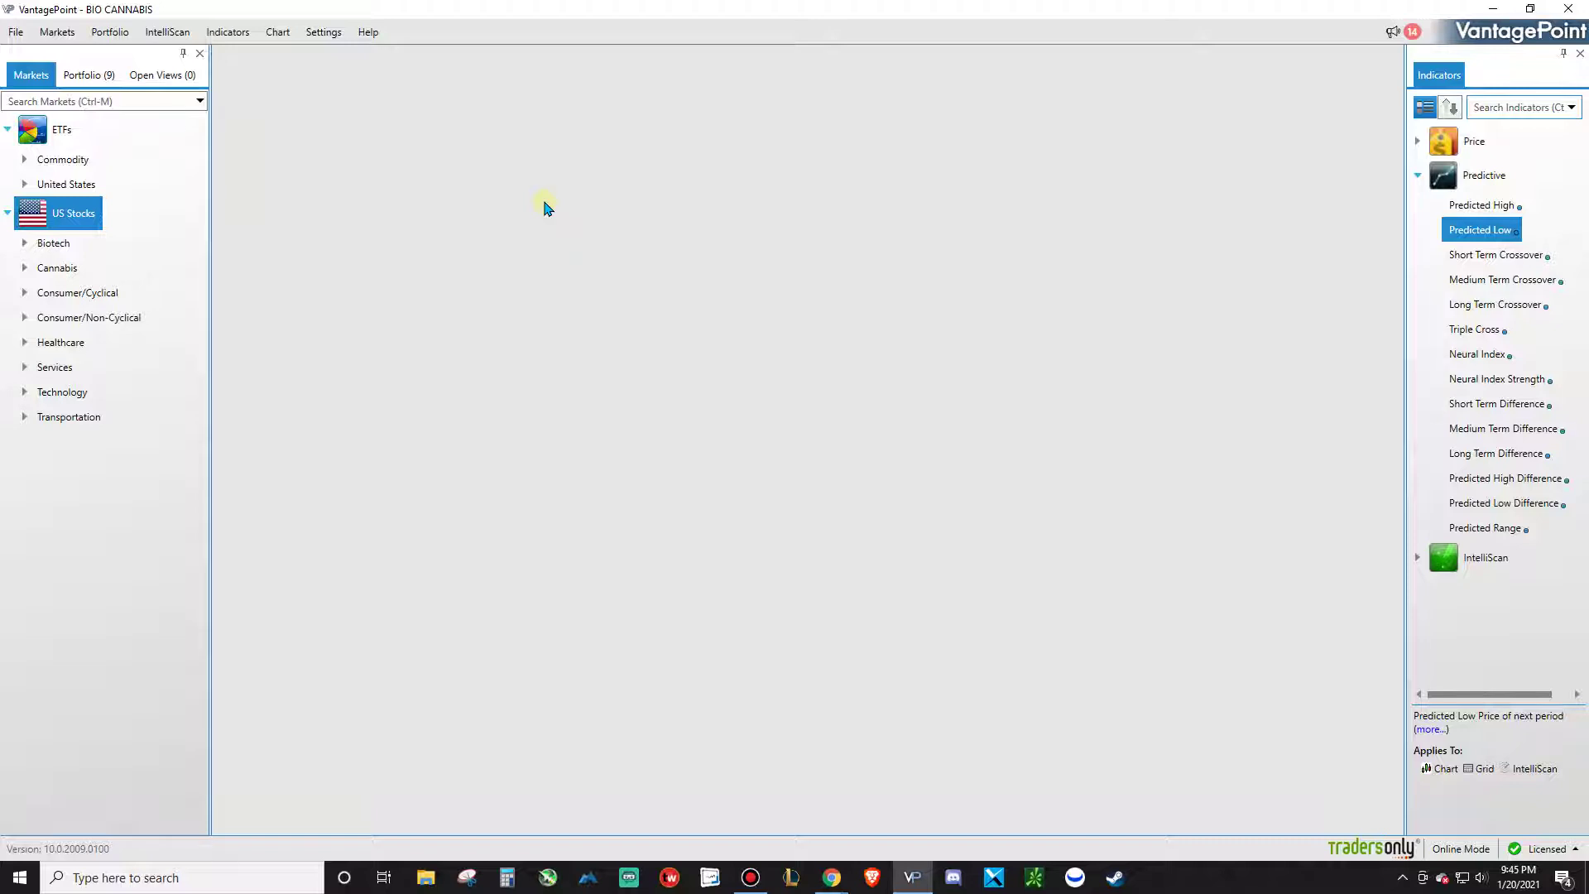
Load the saved bio IntelliScan into the grid
left_click(167, 31)
left_click(163, 81)
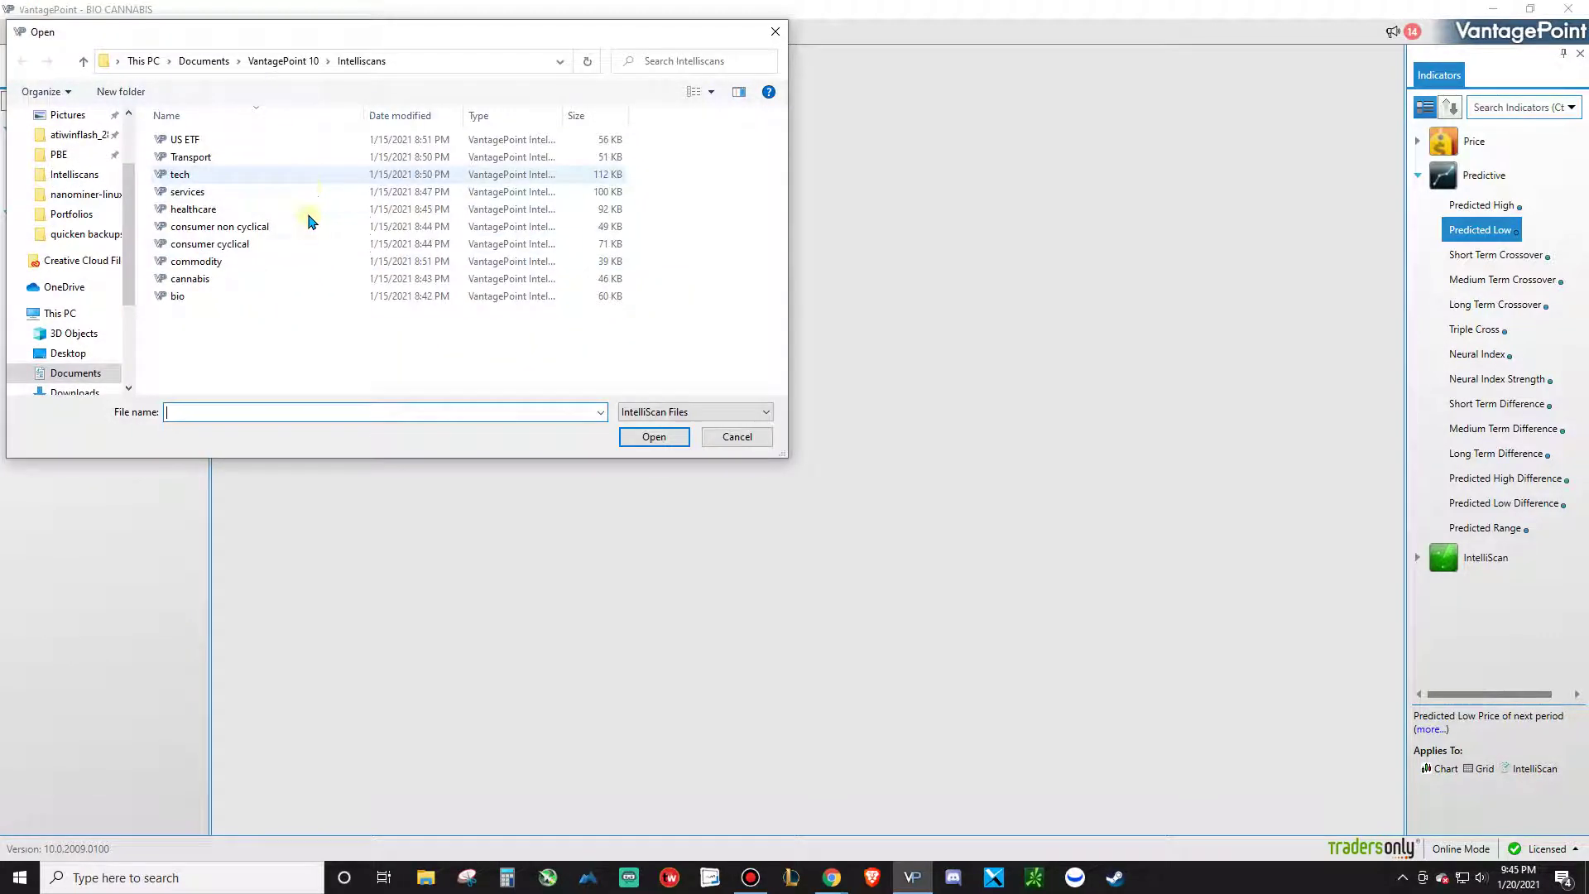
left_click(291, 296)
left_click(675, 447)
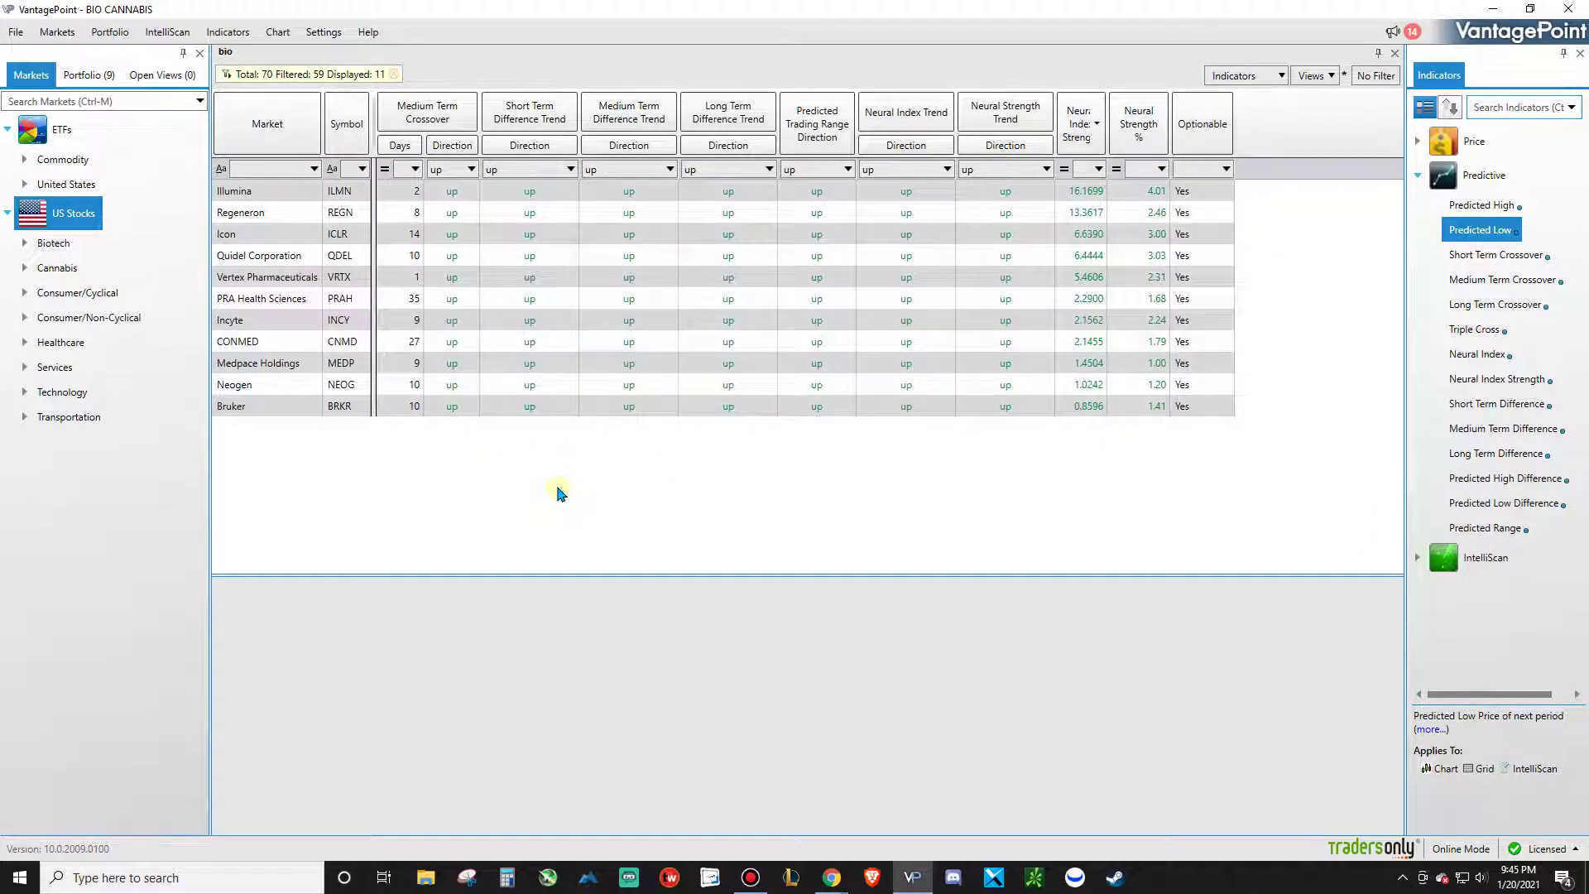
Chart all 11 screened stocks and make the chart pane taller than the grid
left_click_drag(318, 573, 269, 199)
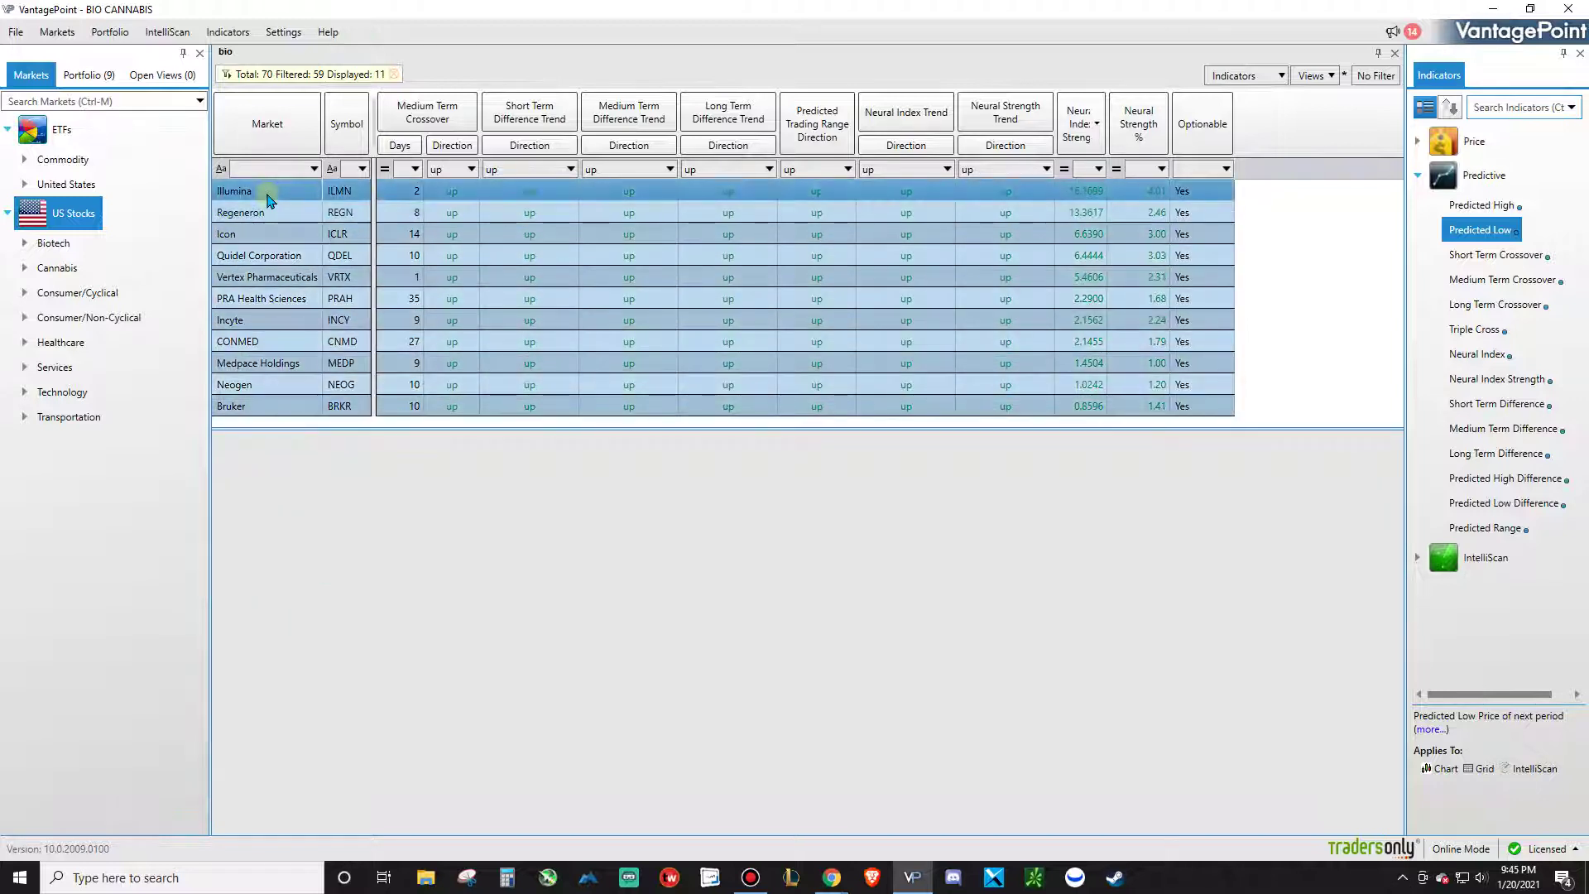
right_click(269, 199)
left_click(253, 257)
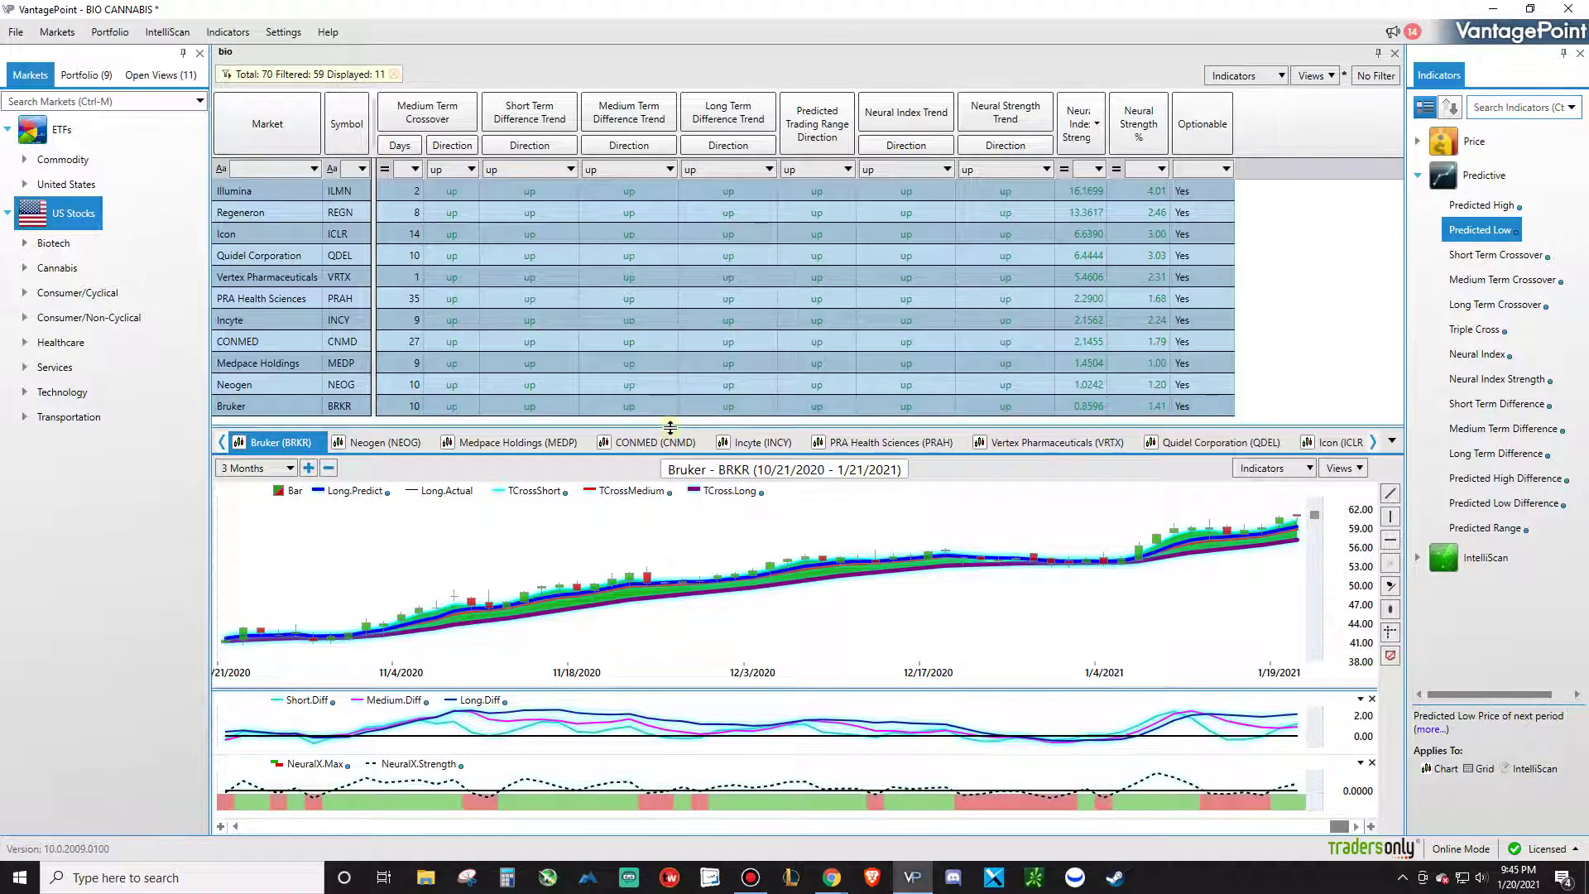
left_click_drag(670, 426, 670, 232)
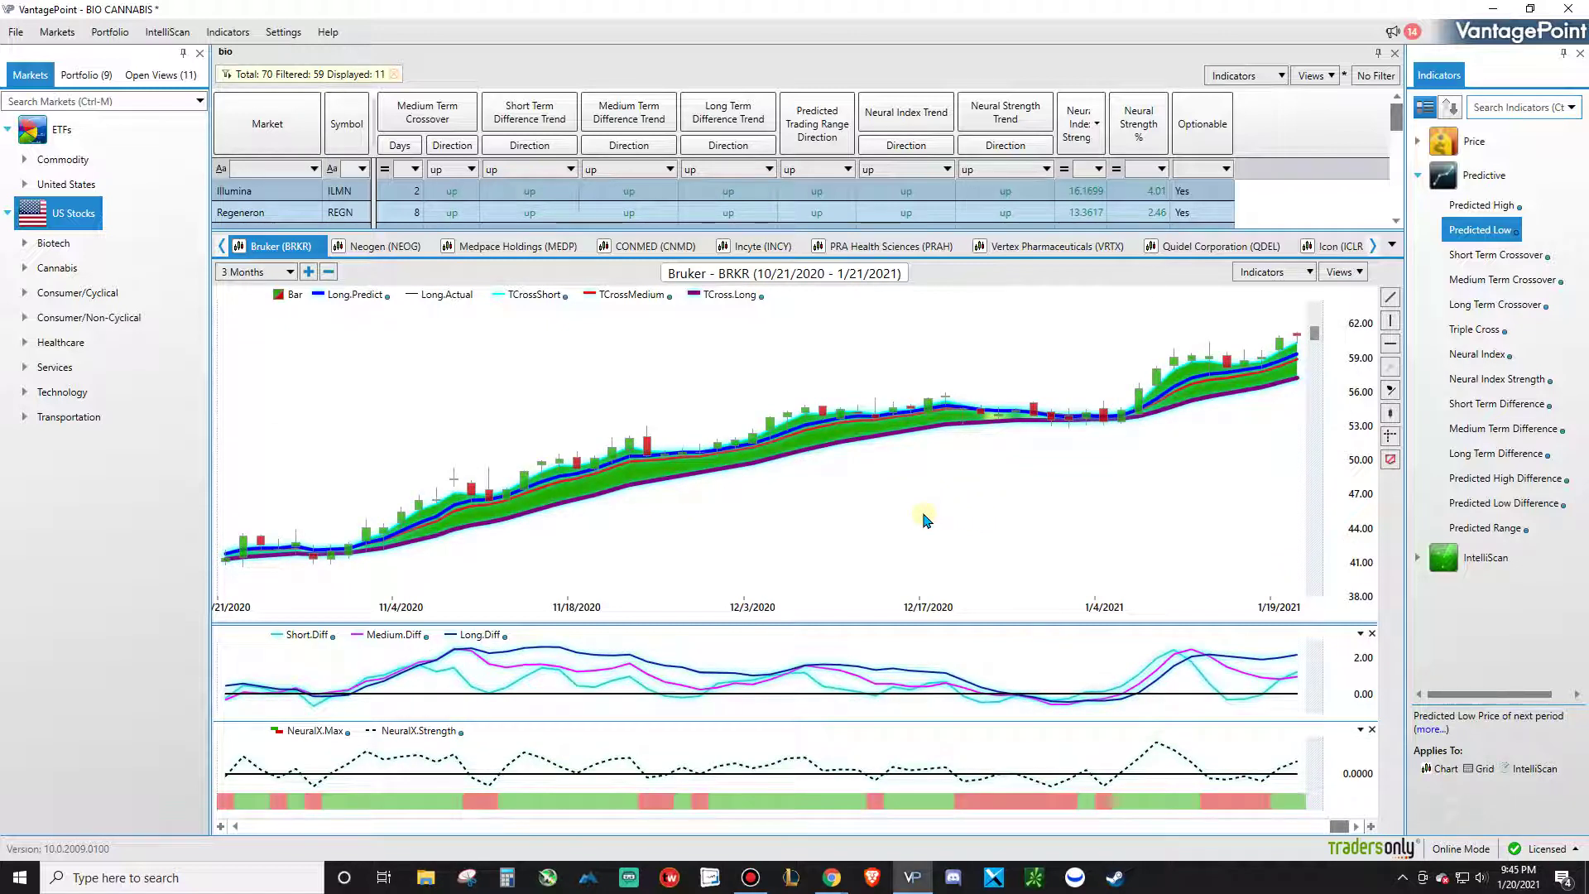
Draw a trend line on the Bruker chart from the 11/2/2020 low to 1/4/2021
left_click(354, 567)
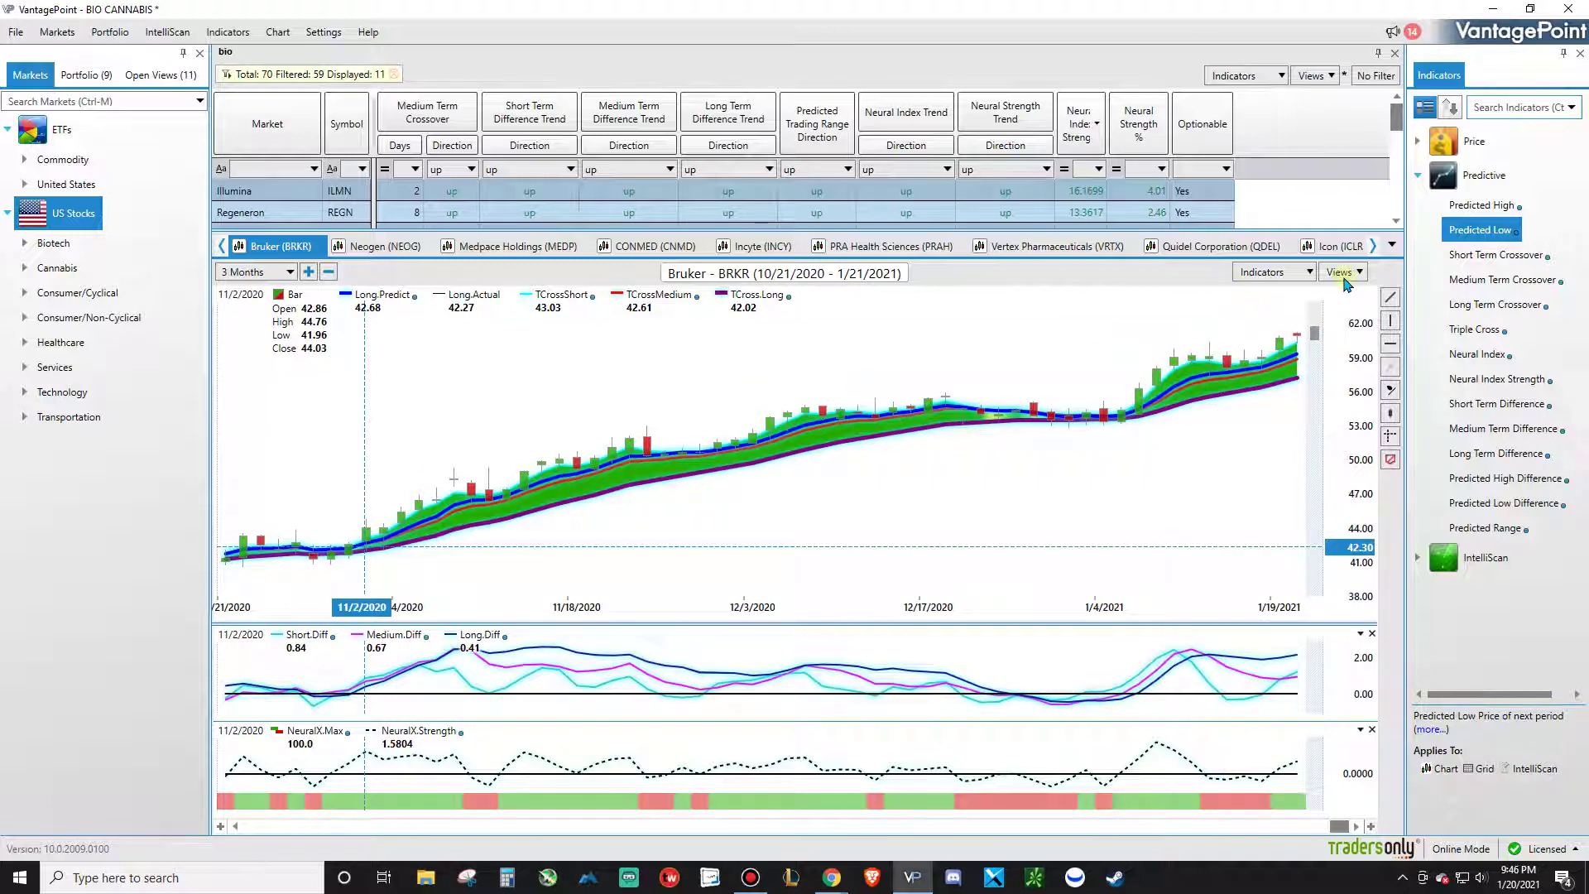
left_click(1391, 297)
left_click_drag(377, 529, 1094, 428)
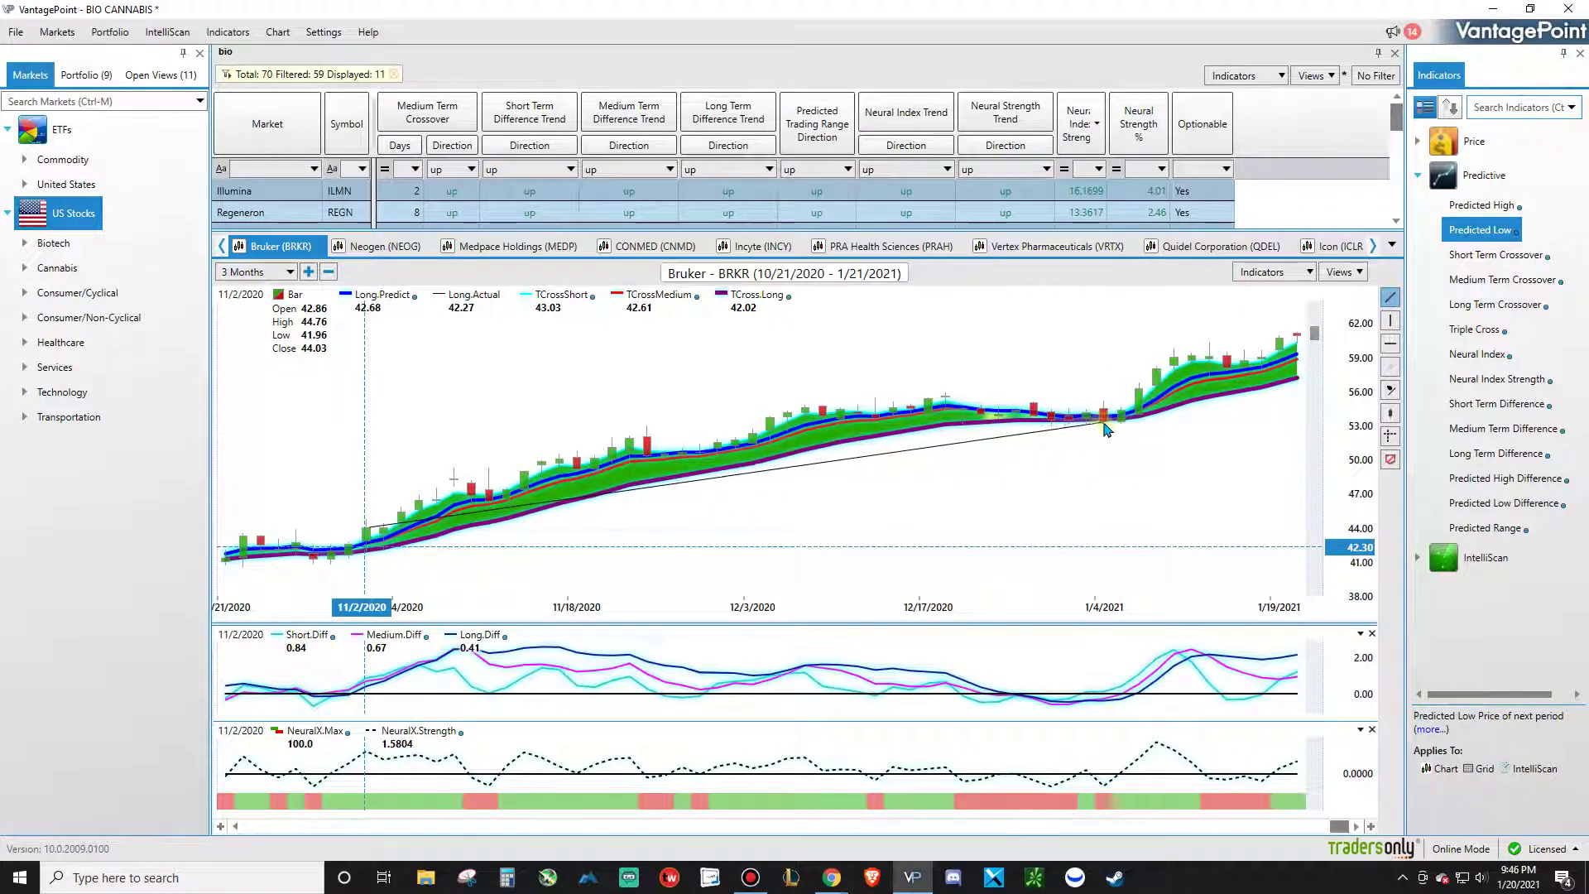
Show the trend line's ProfitCalc box and set it to 5000 shares
right_click(1099, 424)
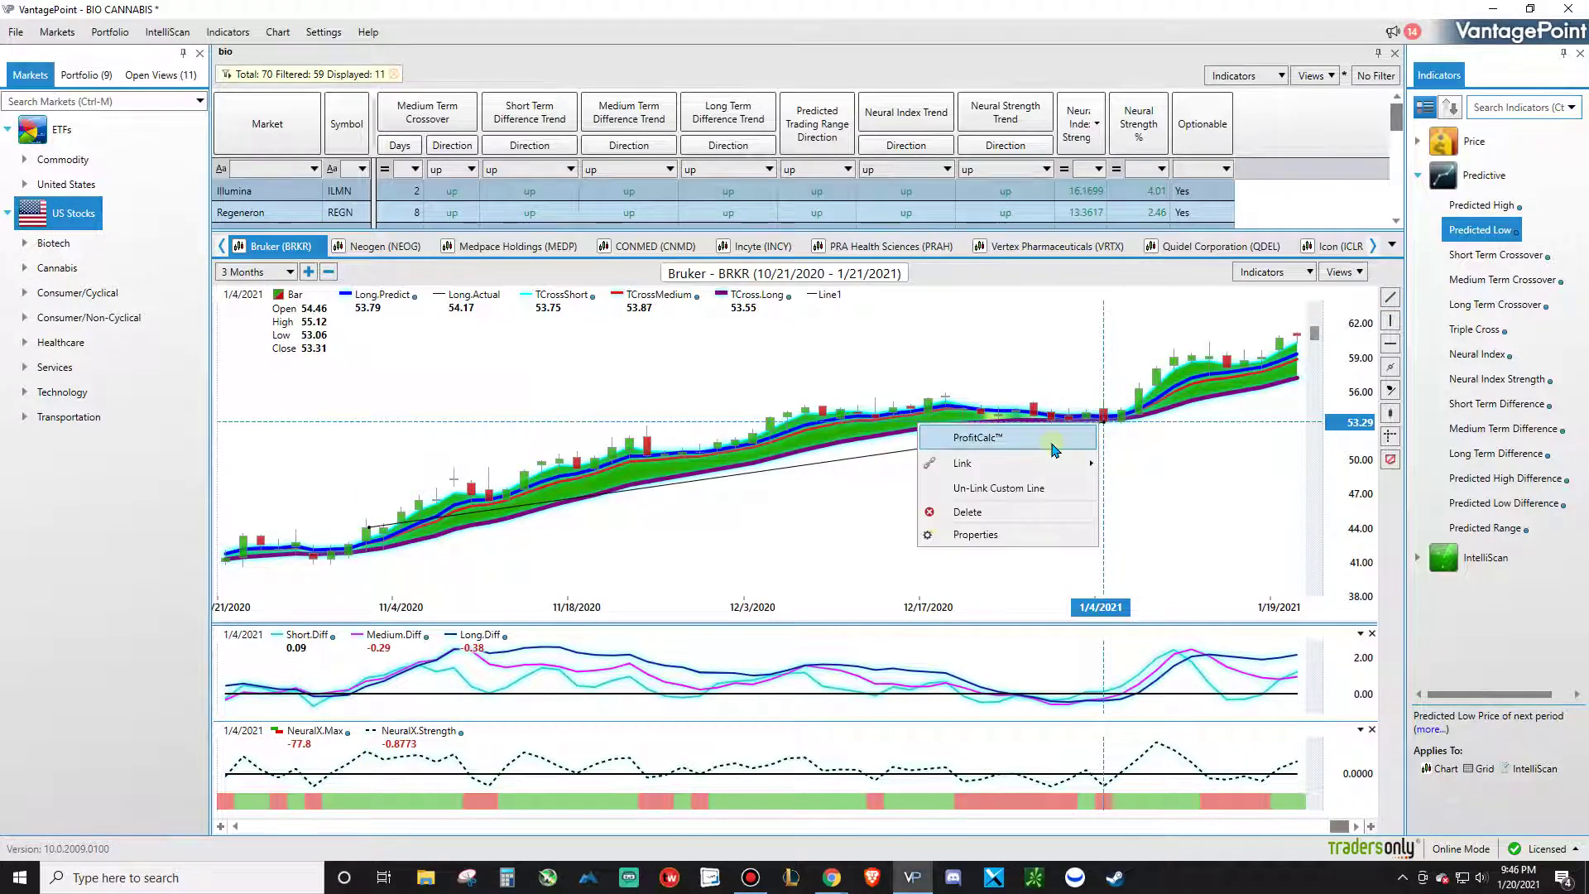
left_click(979, 437)
left_click_drag(371, 490, 400, 441)
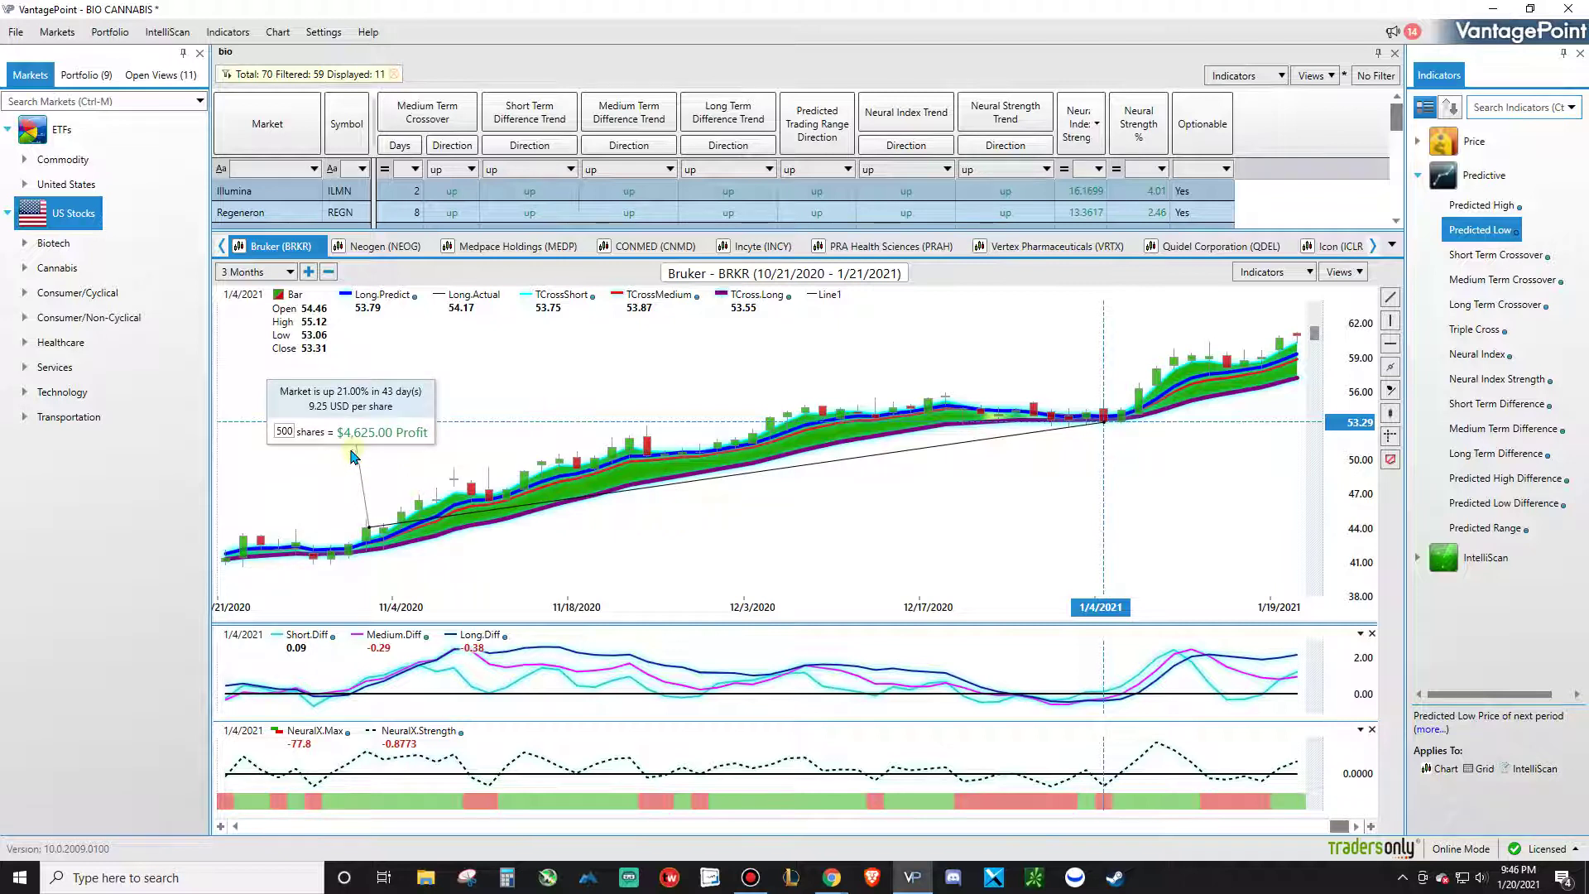
left_click(291, 432)
type("0")
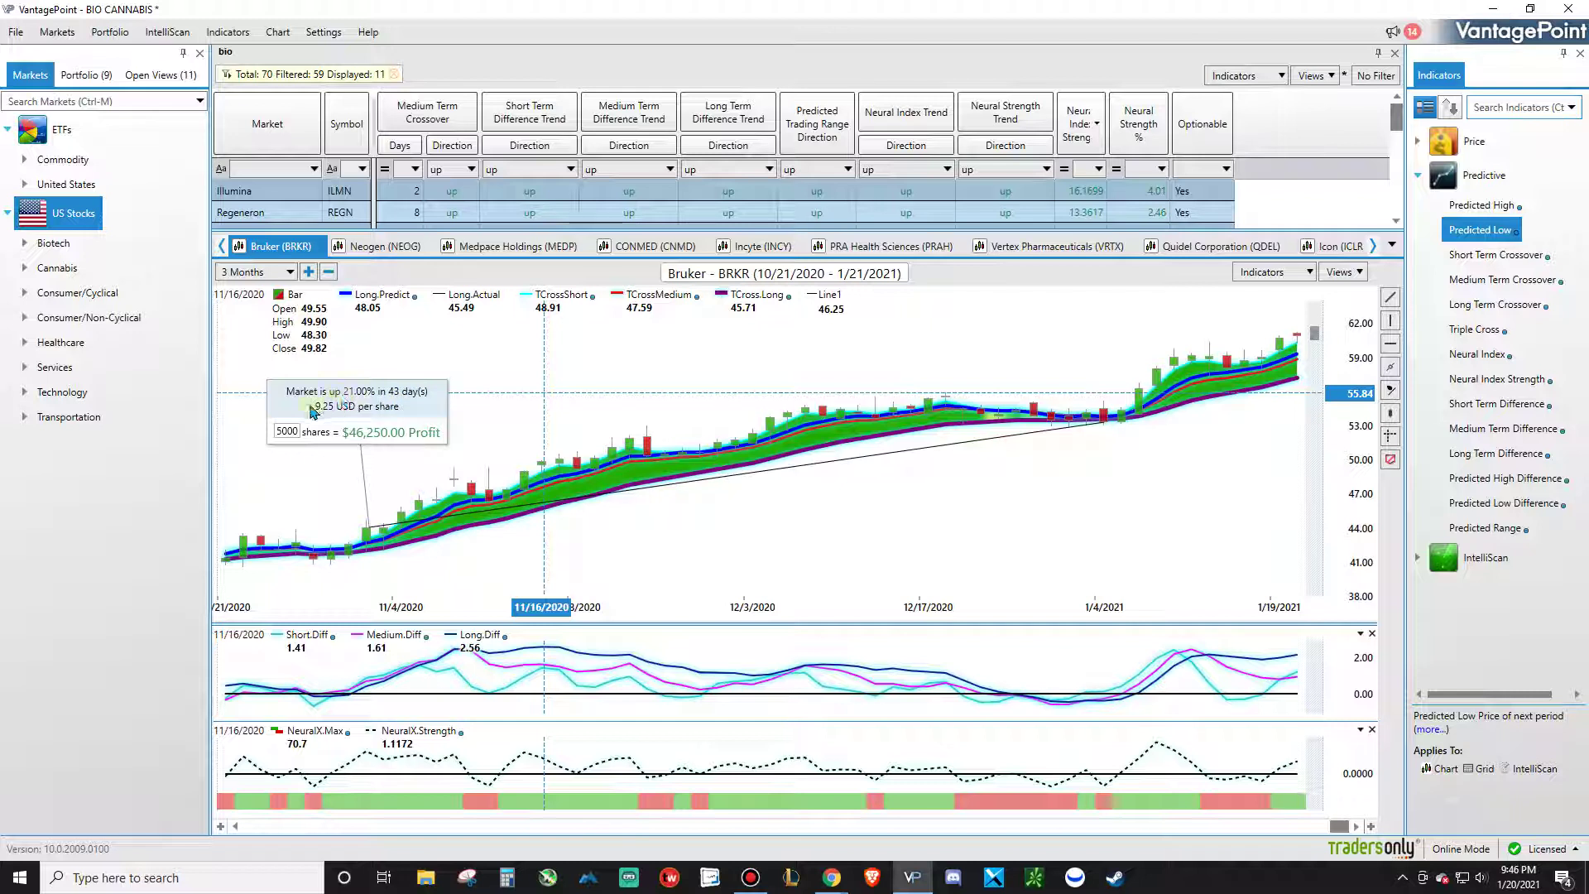
Flip through the Neogen, Medpace and CONMED charts
left_click(383, 245)
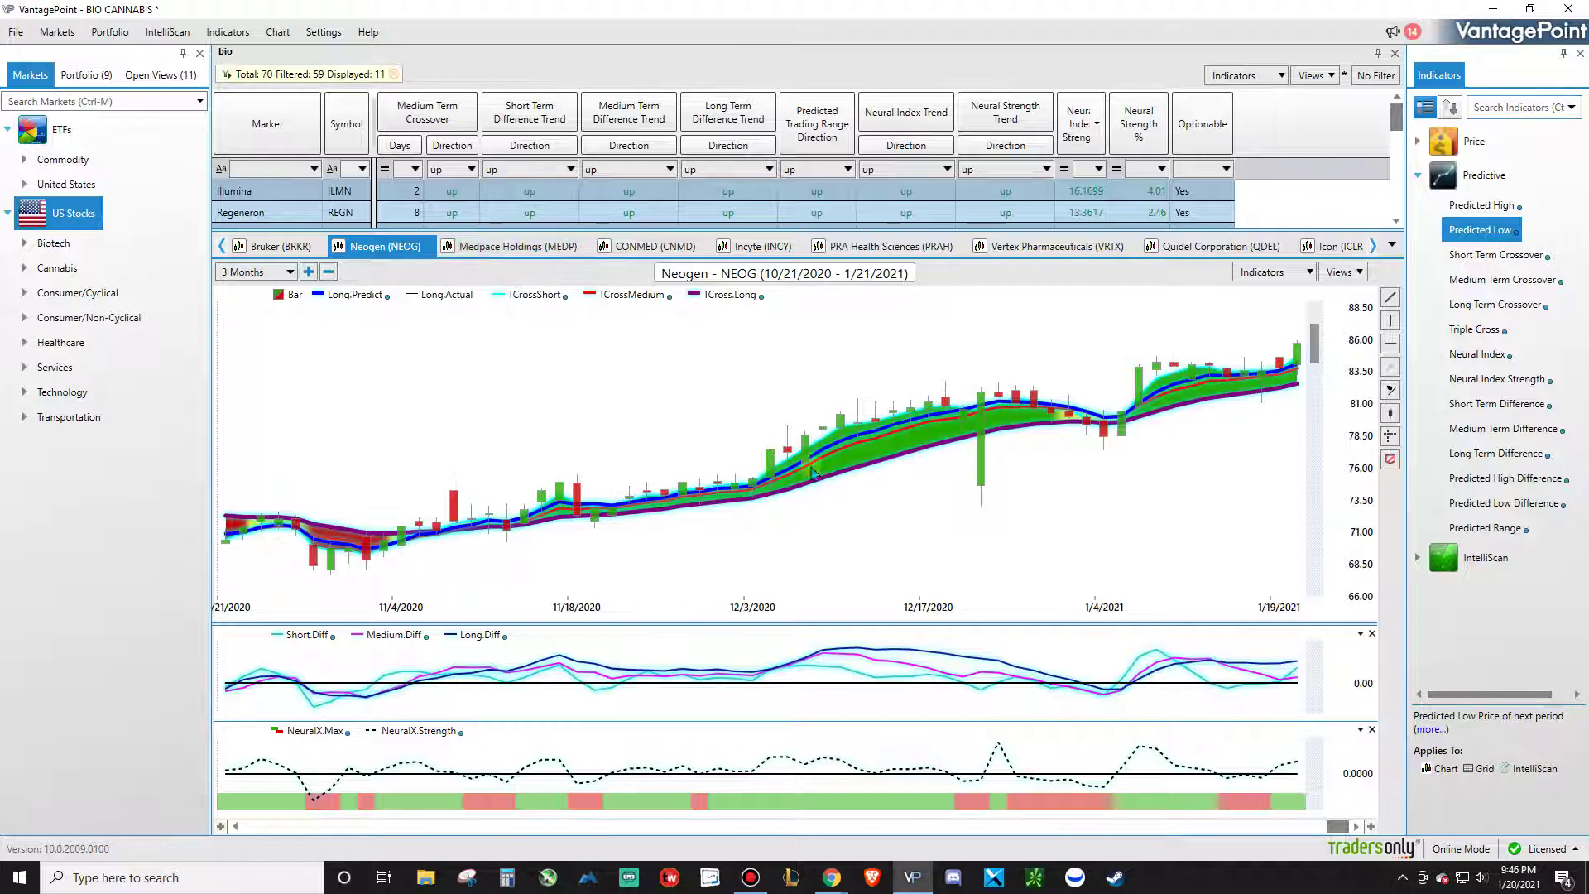
left_click(501, 246)
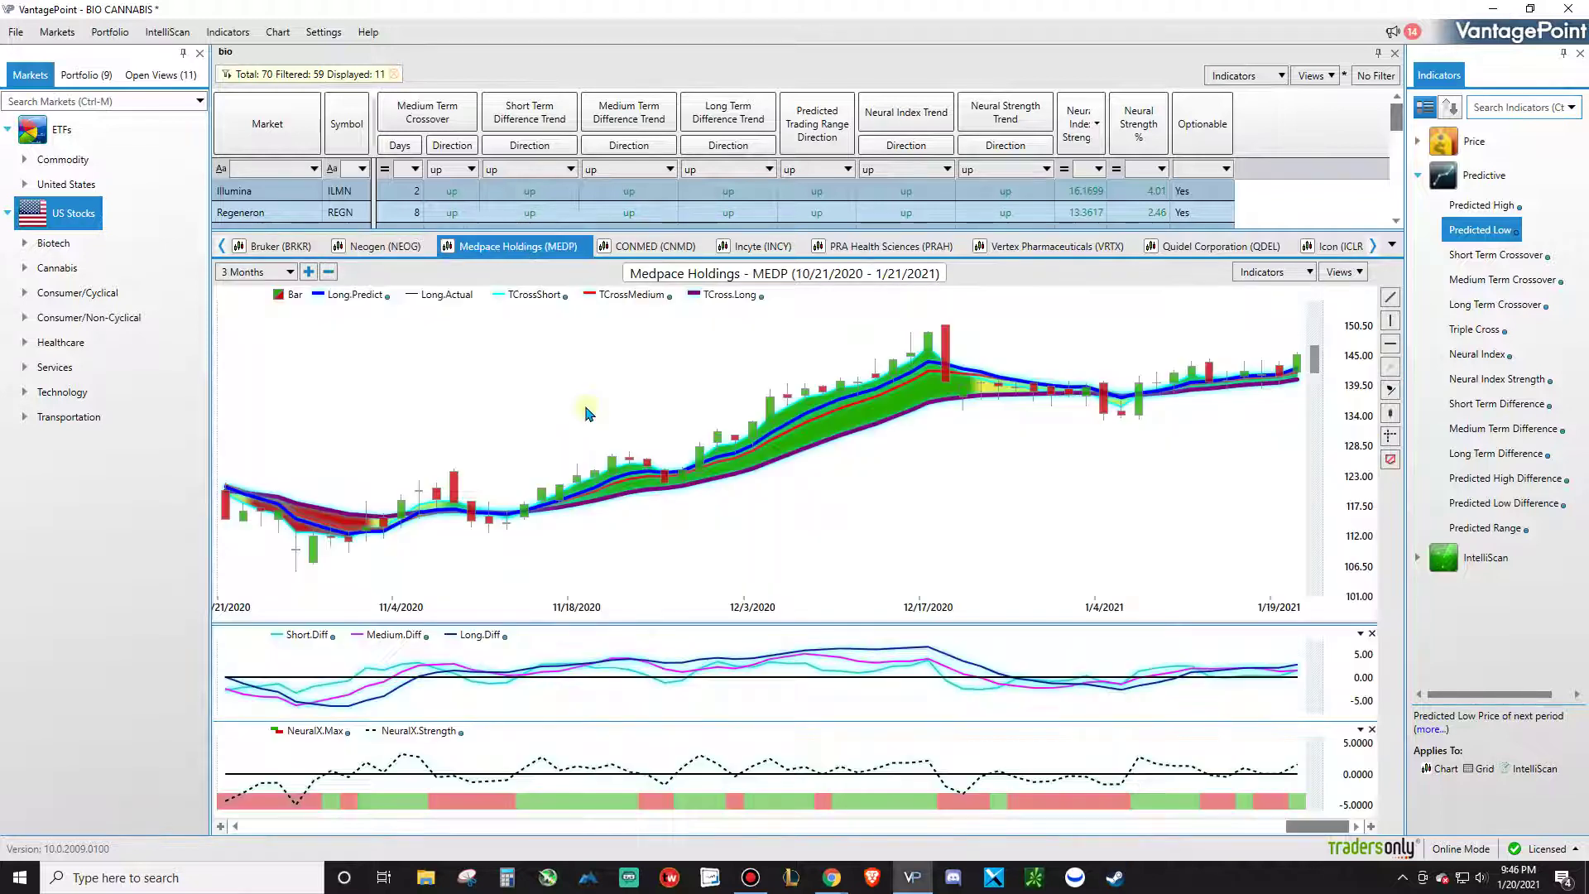
left_click(675, 246)
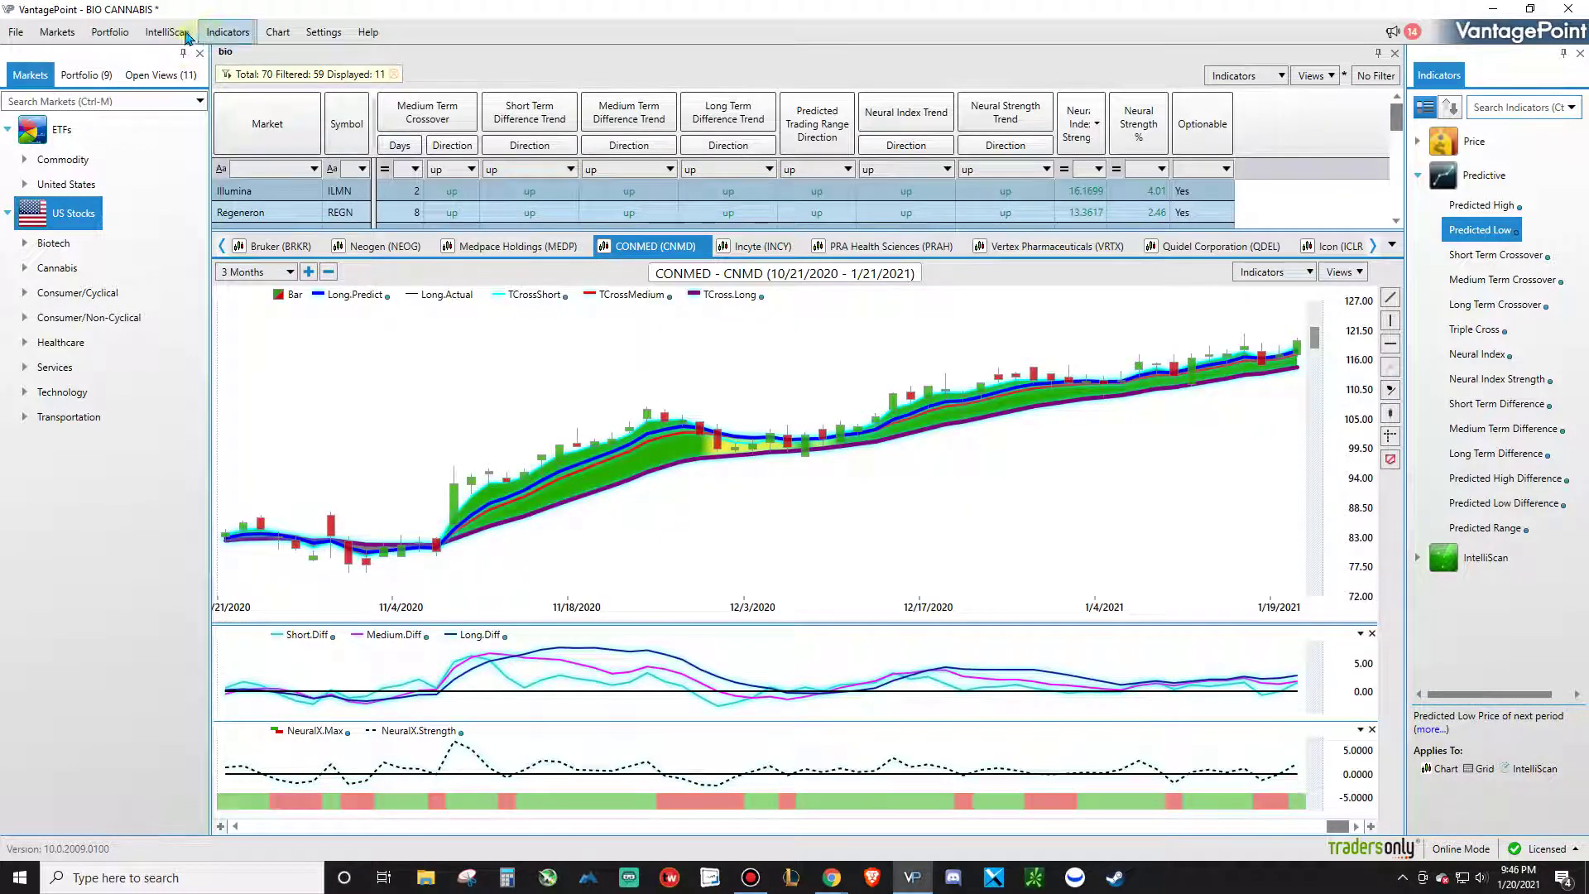
left_click(170, 31)
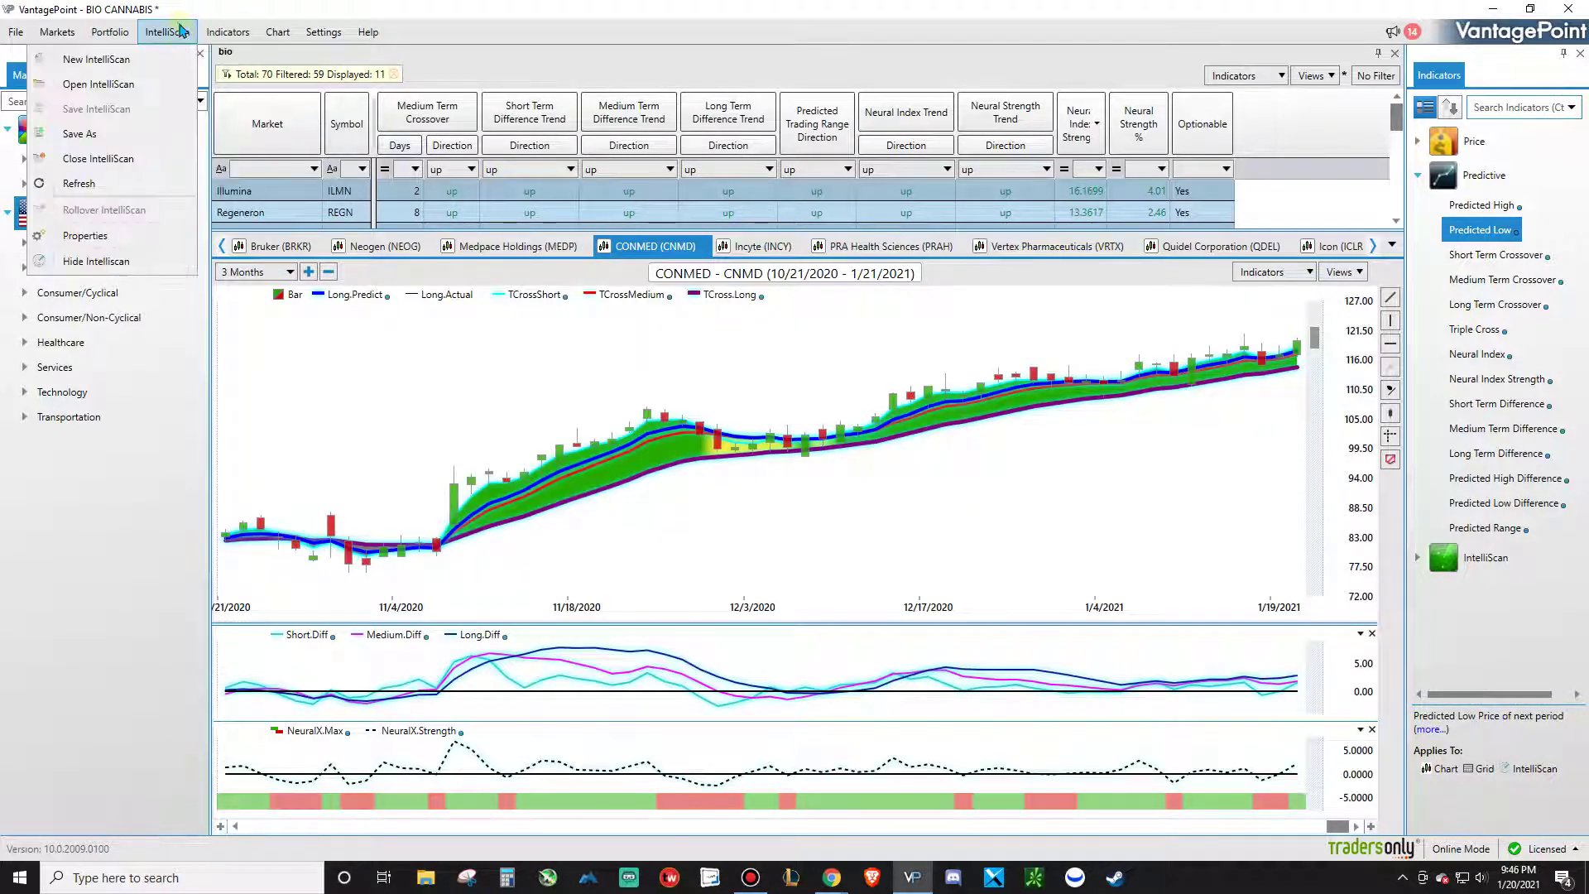
Load the saved cannabis IntelliScan into the grid
left_click(98, 84)
left_click(616, 261)
left_click(617, 278)
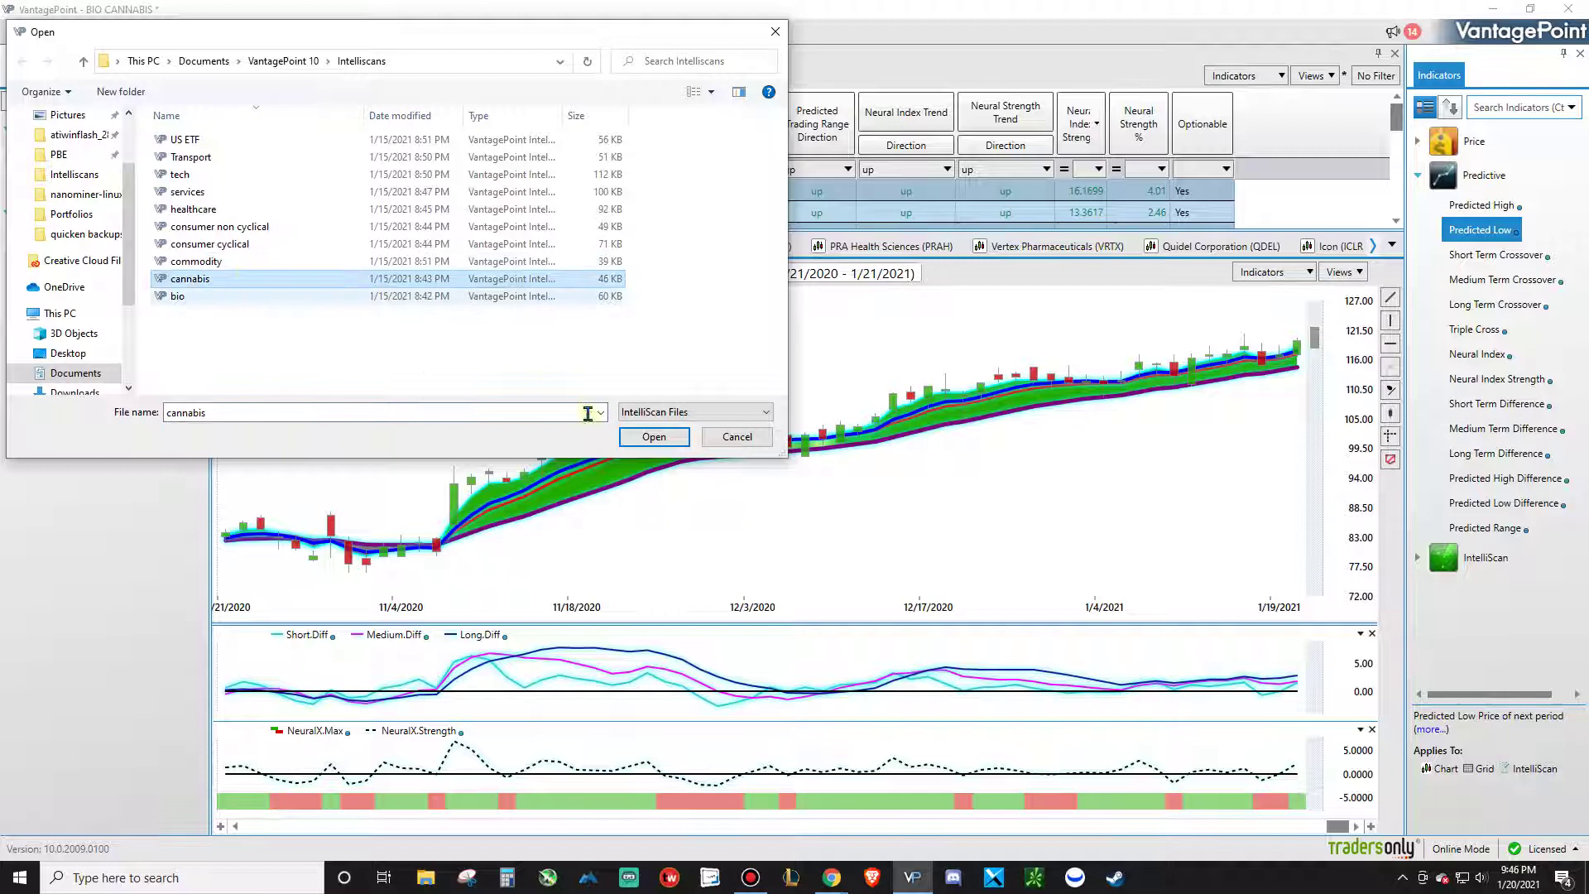
left_click(654, 436)
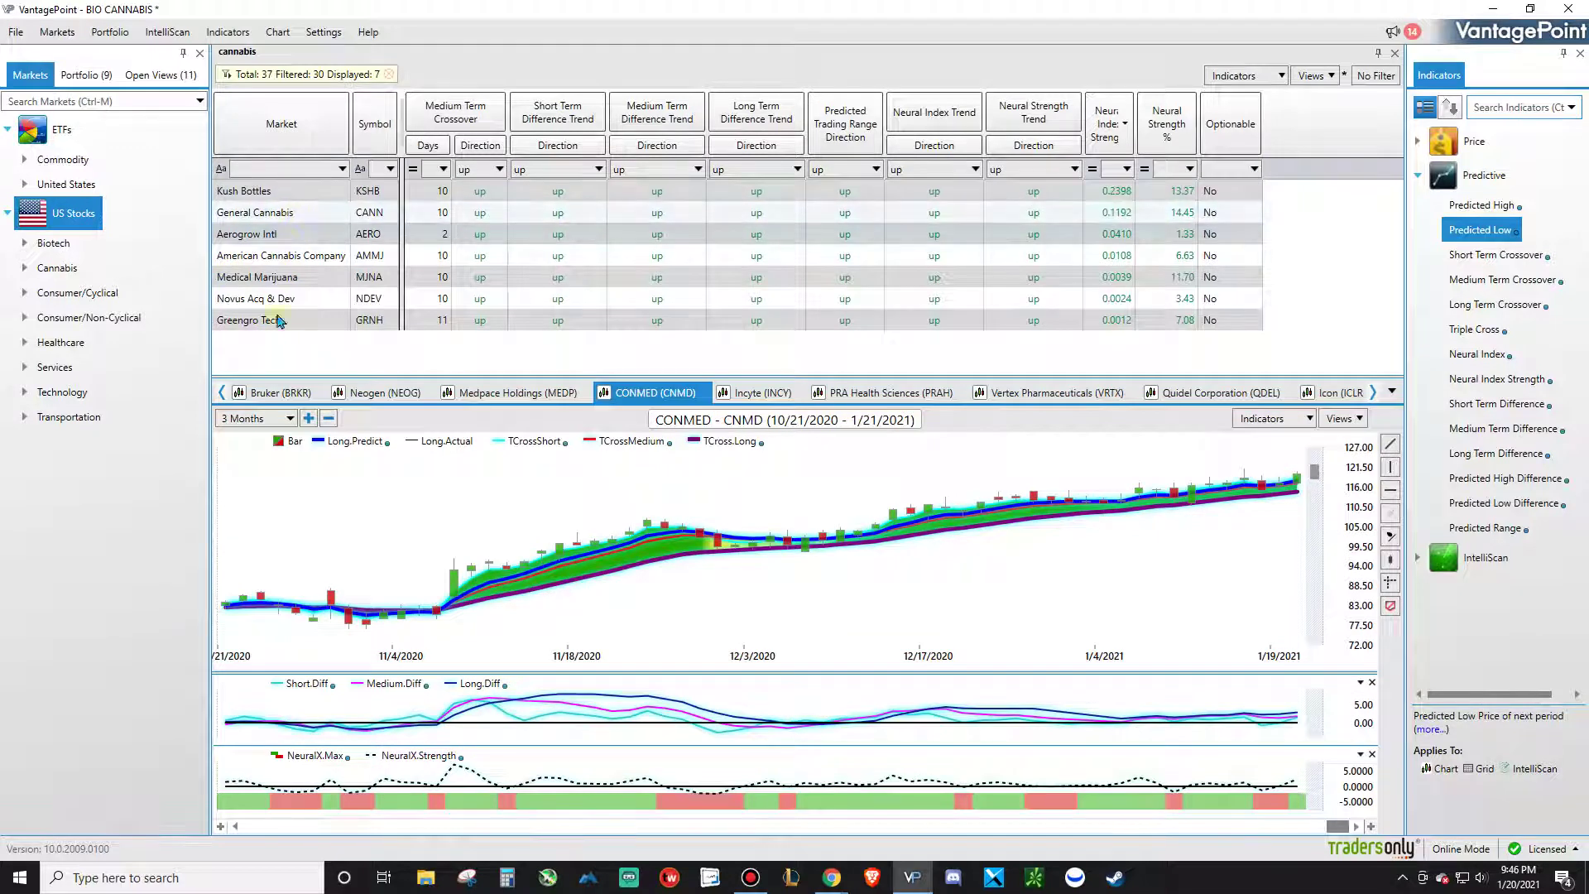
Close all the earlier stock charts and open charts for the seven cannabis stocks
right_click(263, 394)
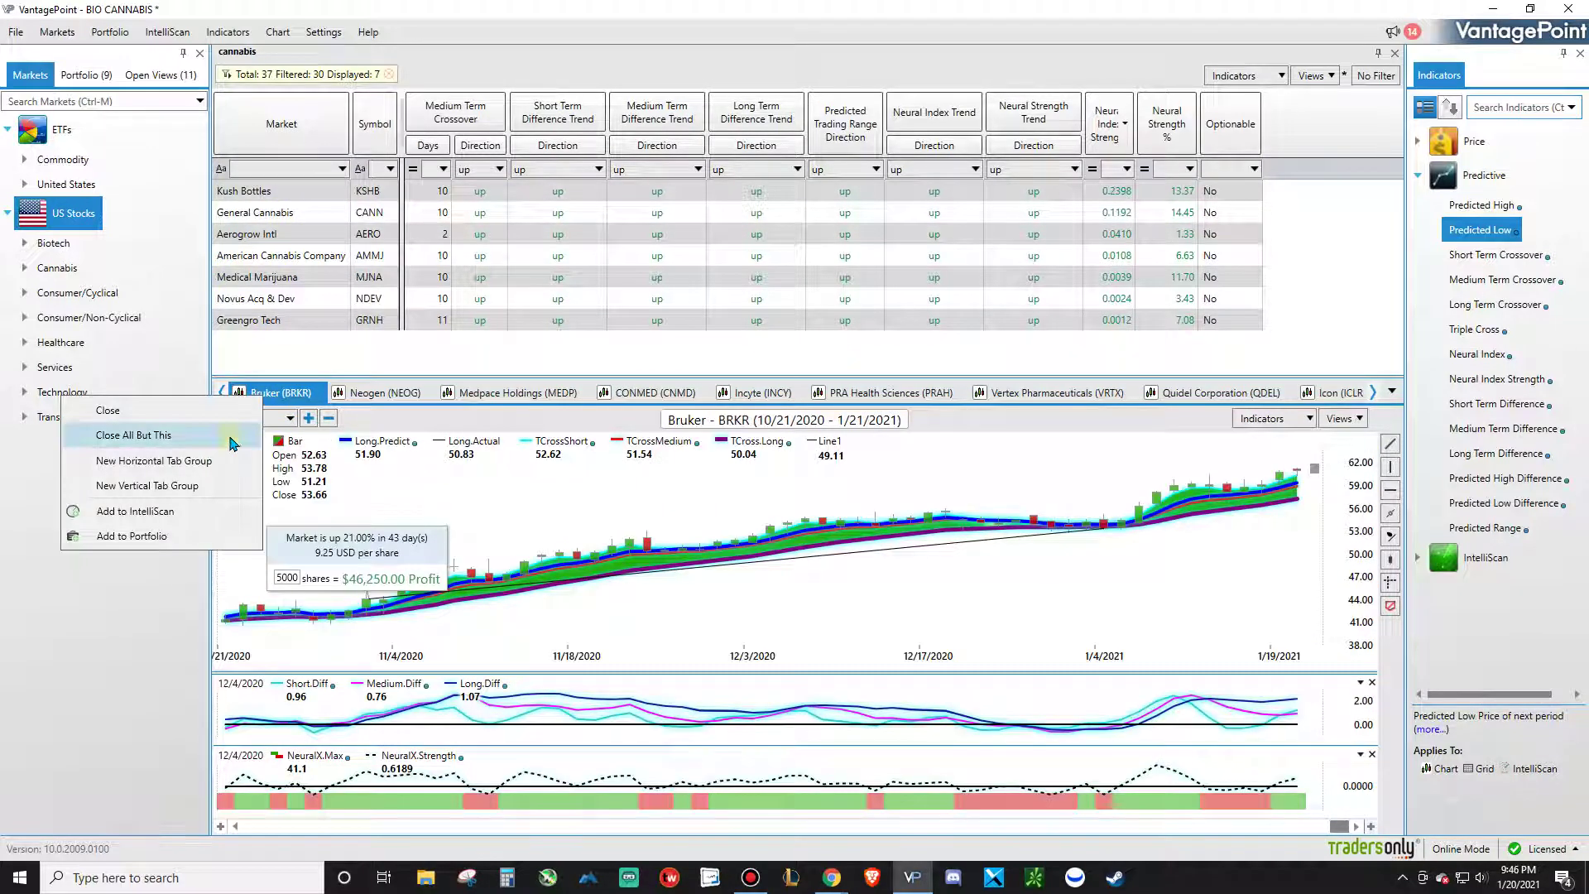
left_click(232, 436)
left_click(321, 392)
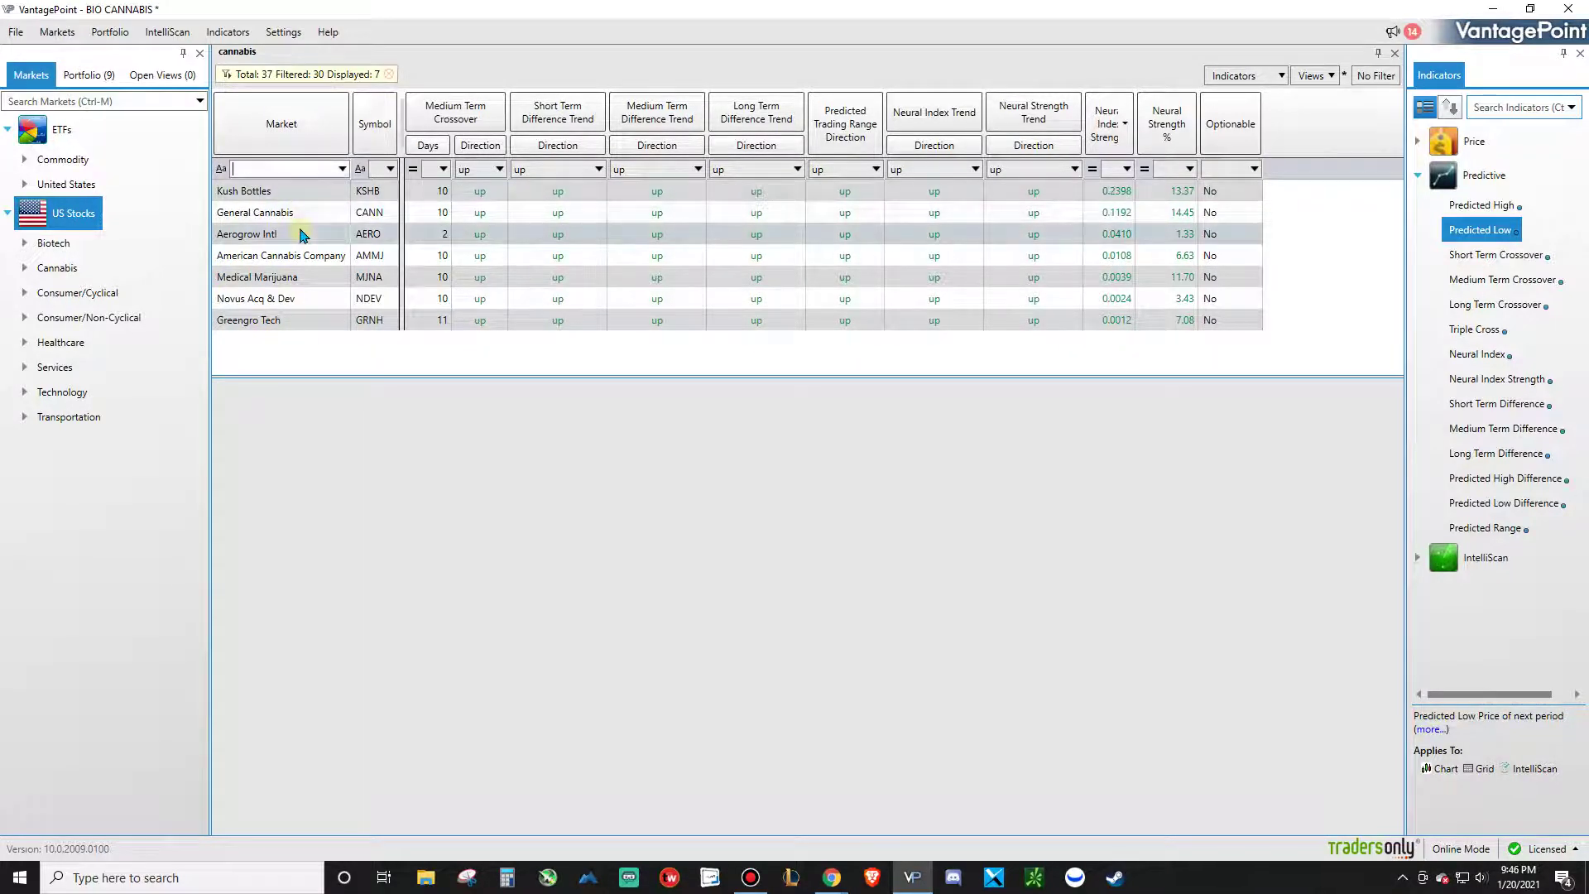
key("ctrl+a")
right_click(291, 320)
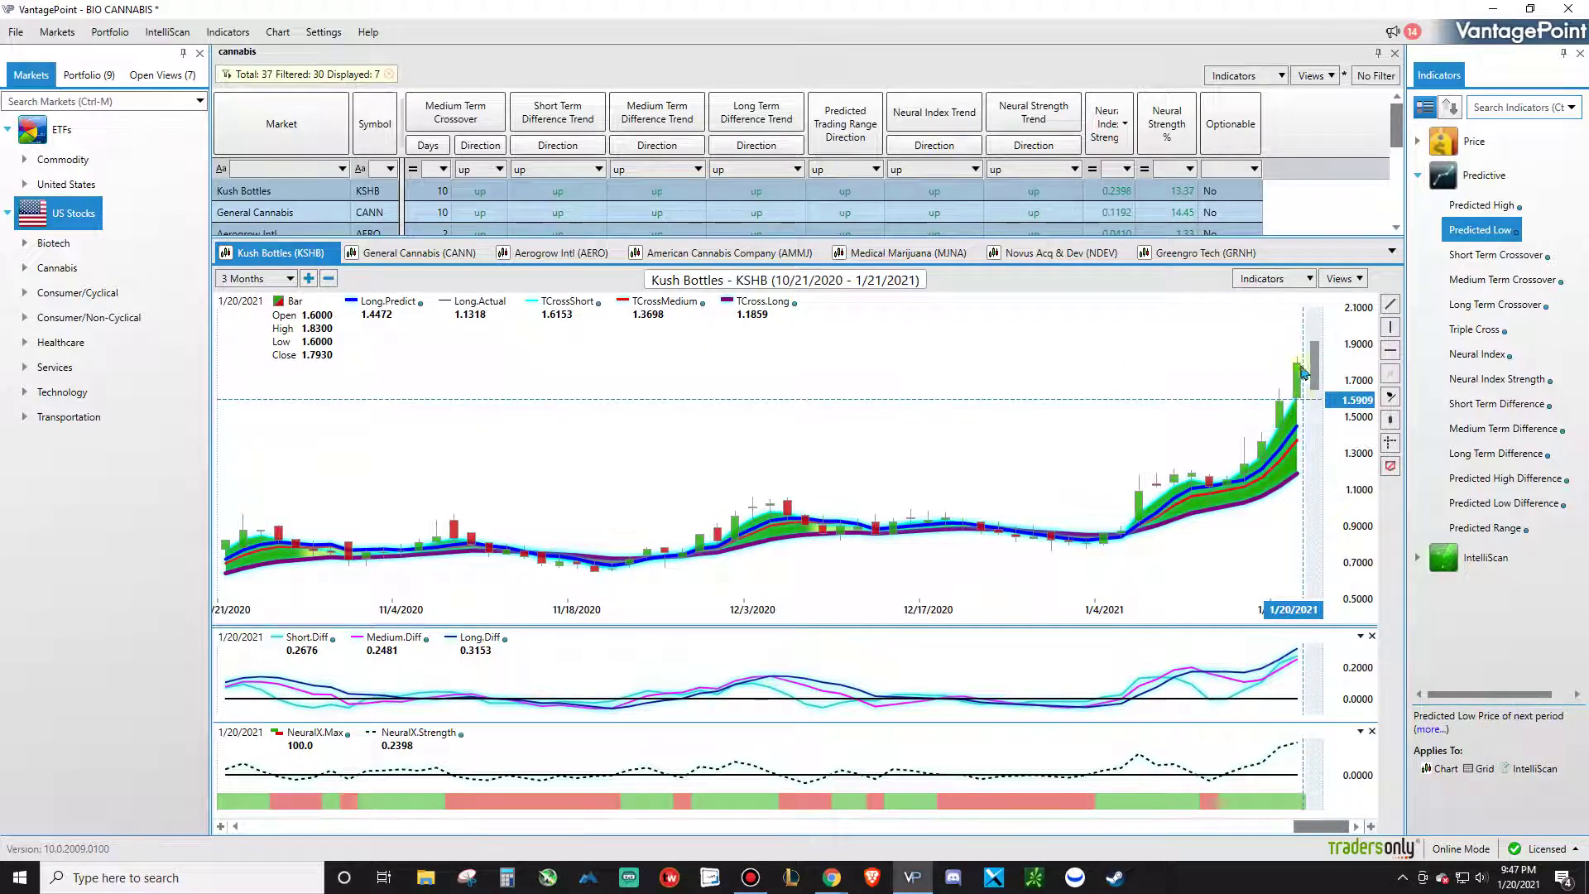
View the CANN, AERO and AMMJ charts, close Aerogrow's, and minimize VantagePoint
left_click(373, 254)
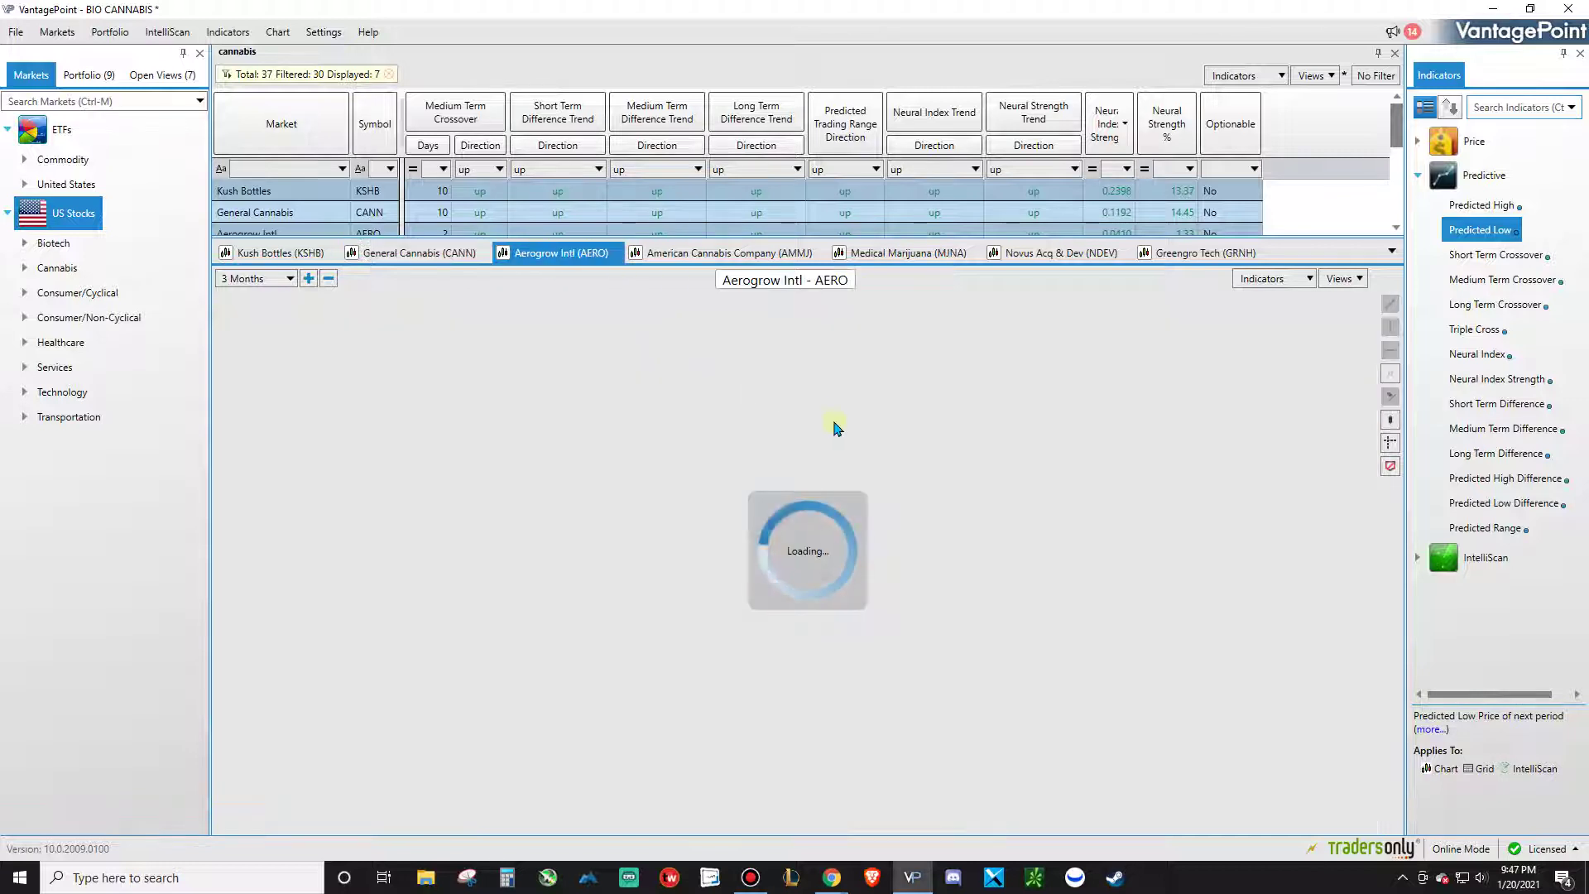
left_click(555, 253)
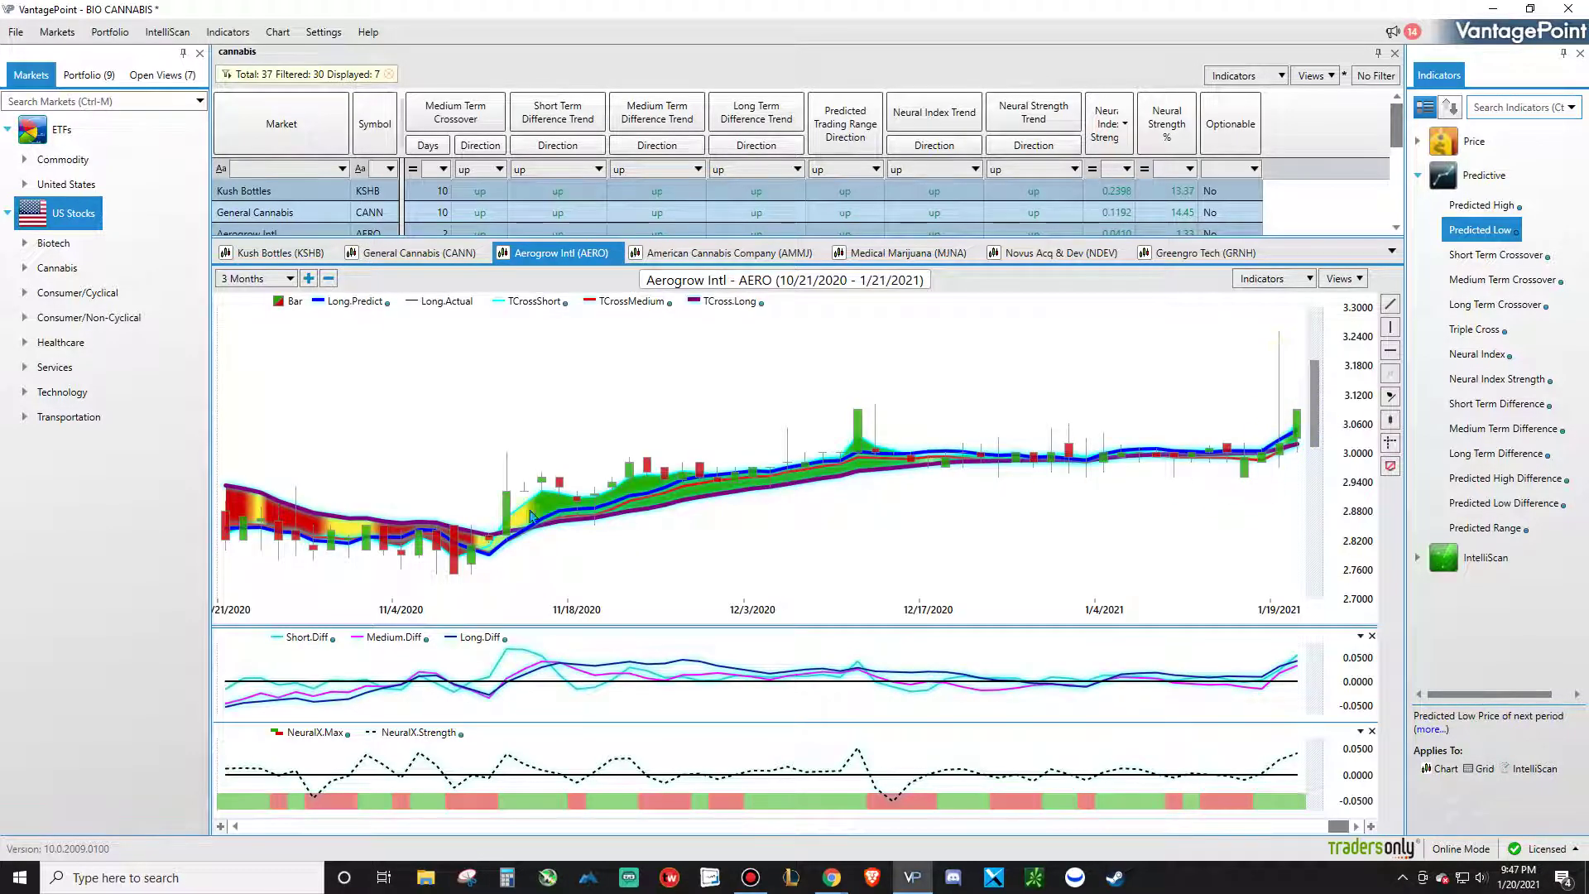
left_click(646, 254)
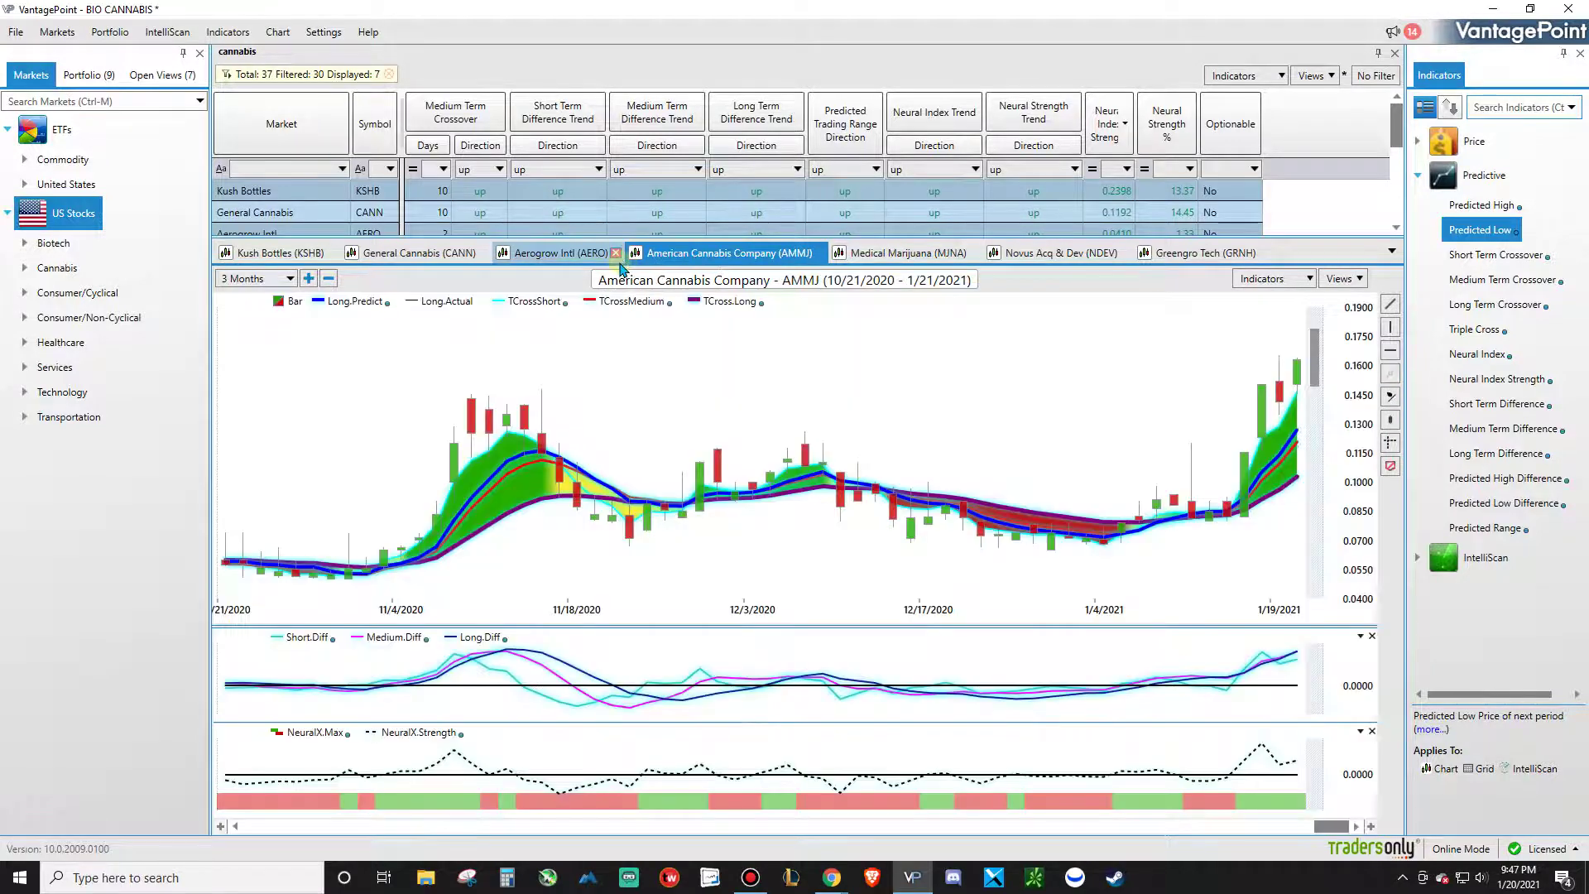
left_click(616, 253)
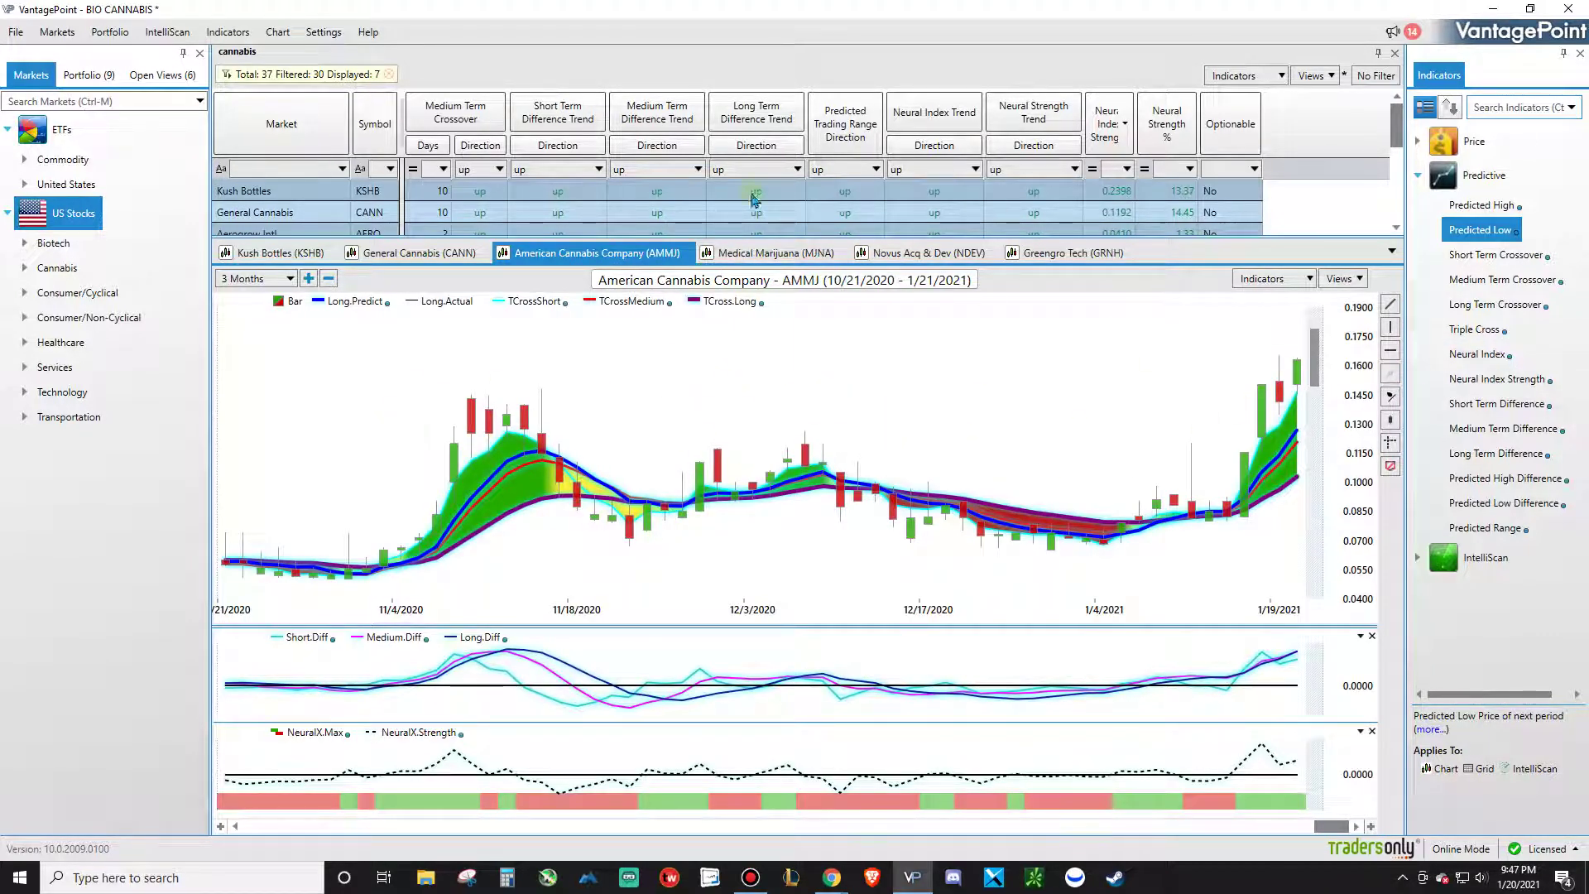
left_click(1493, 10)
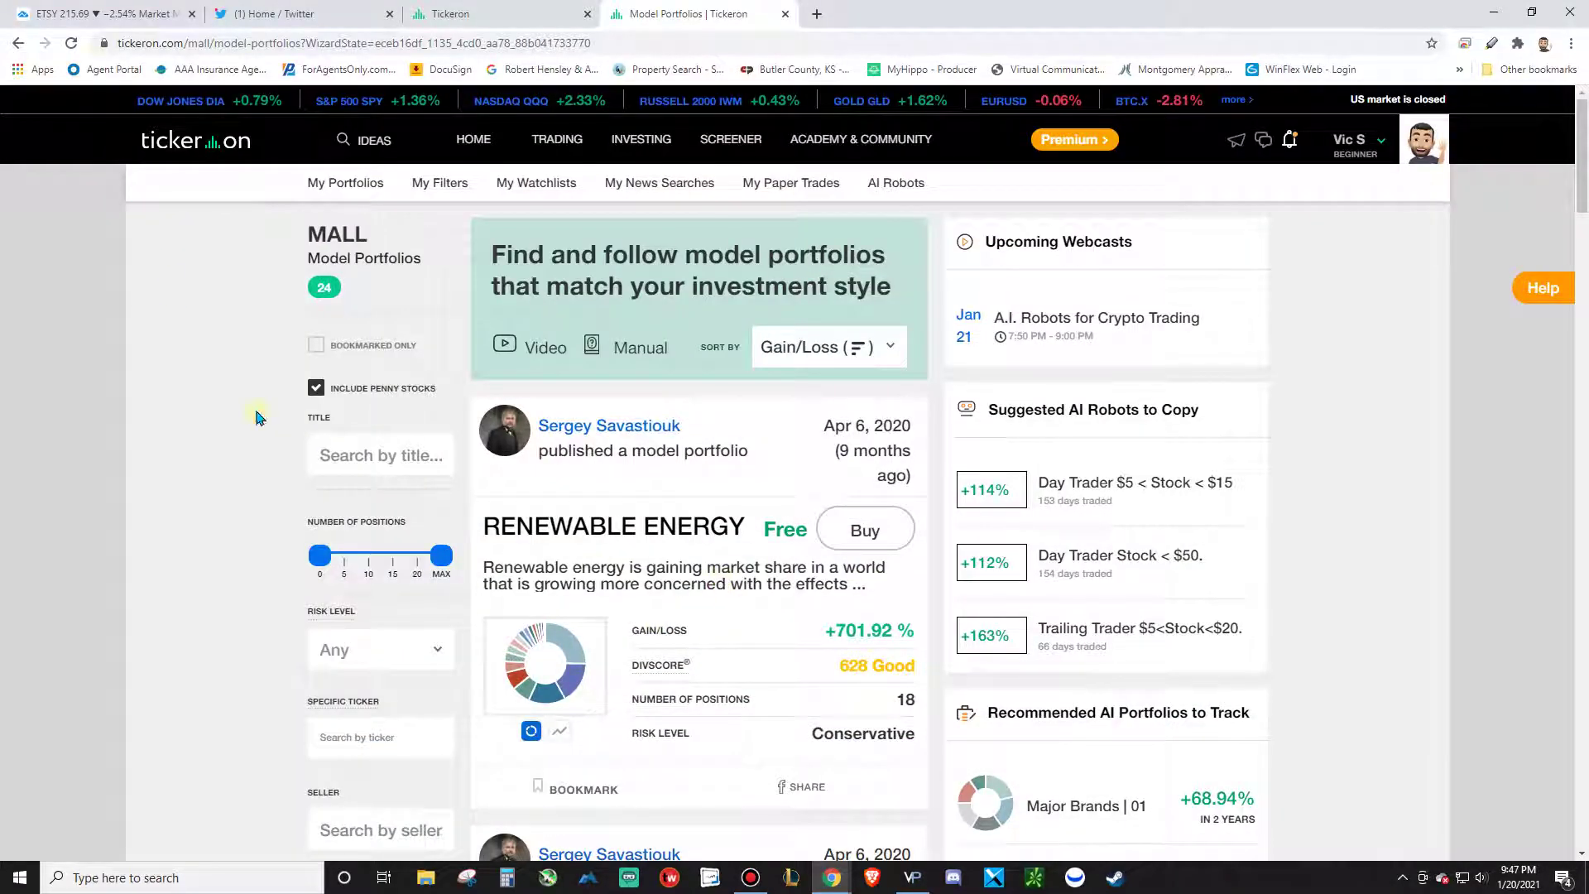
Return to the ETSY daily chart, pan back through earlier bars, and shift Discord left
left_click(110, 16)
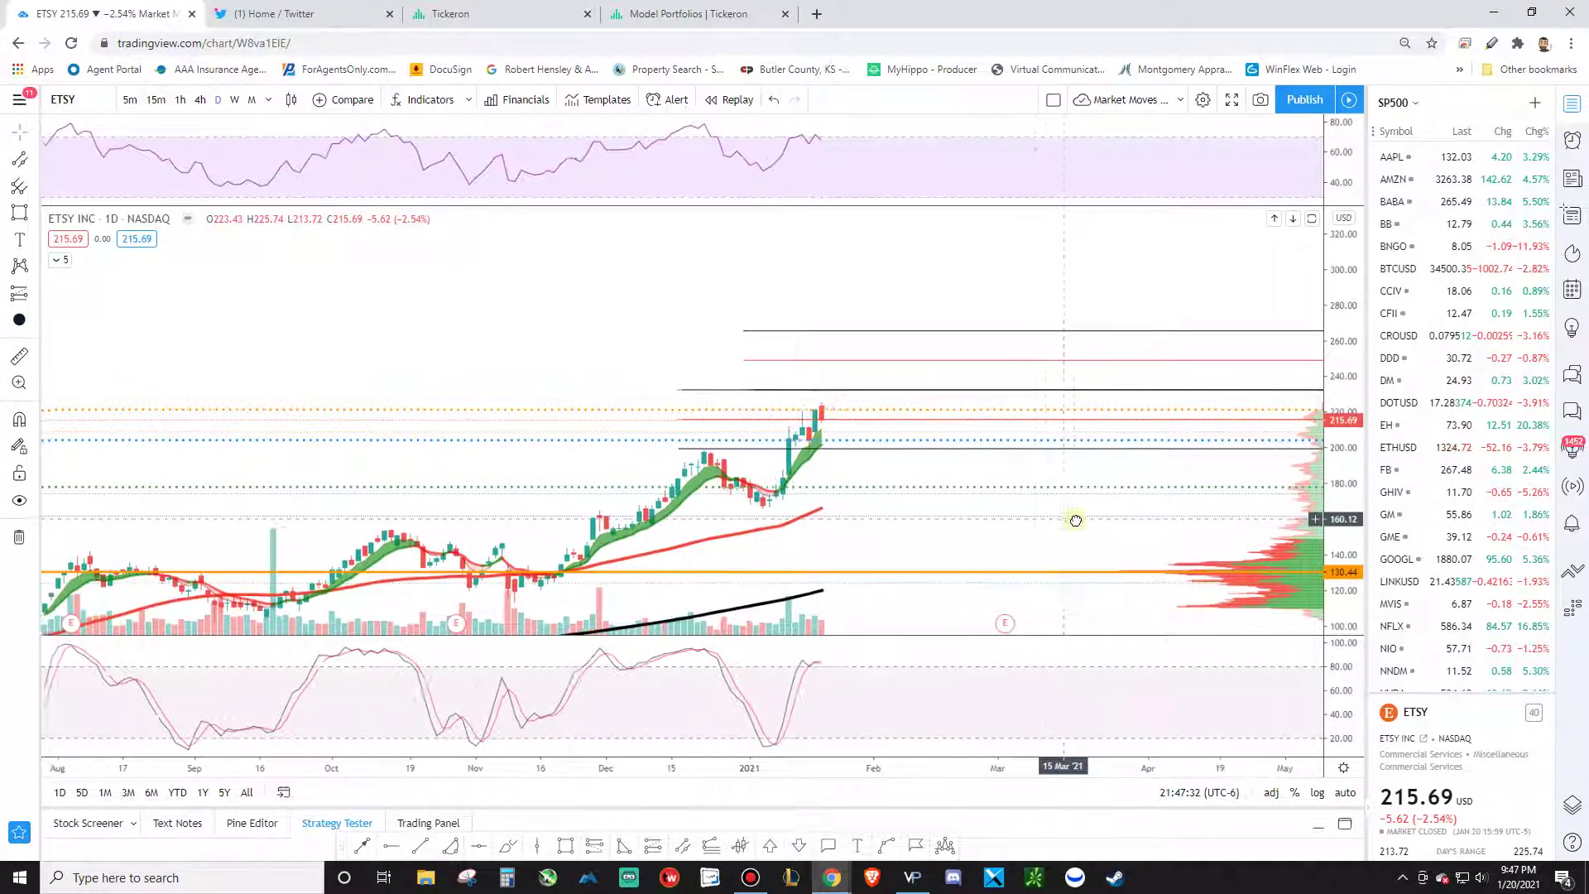
scroll(1071, 522, "left", 3)
scroll(1059, 524, "left", 4)
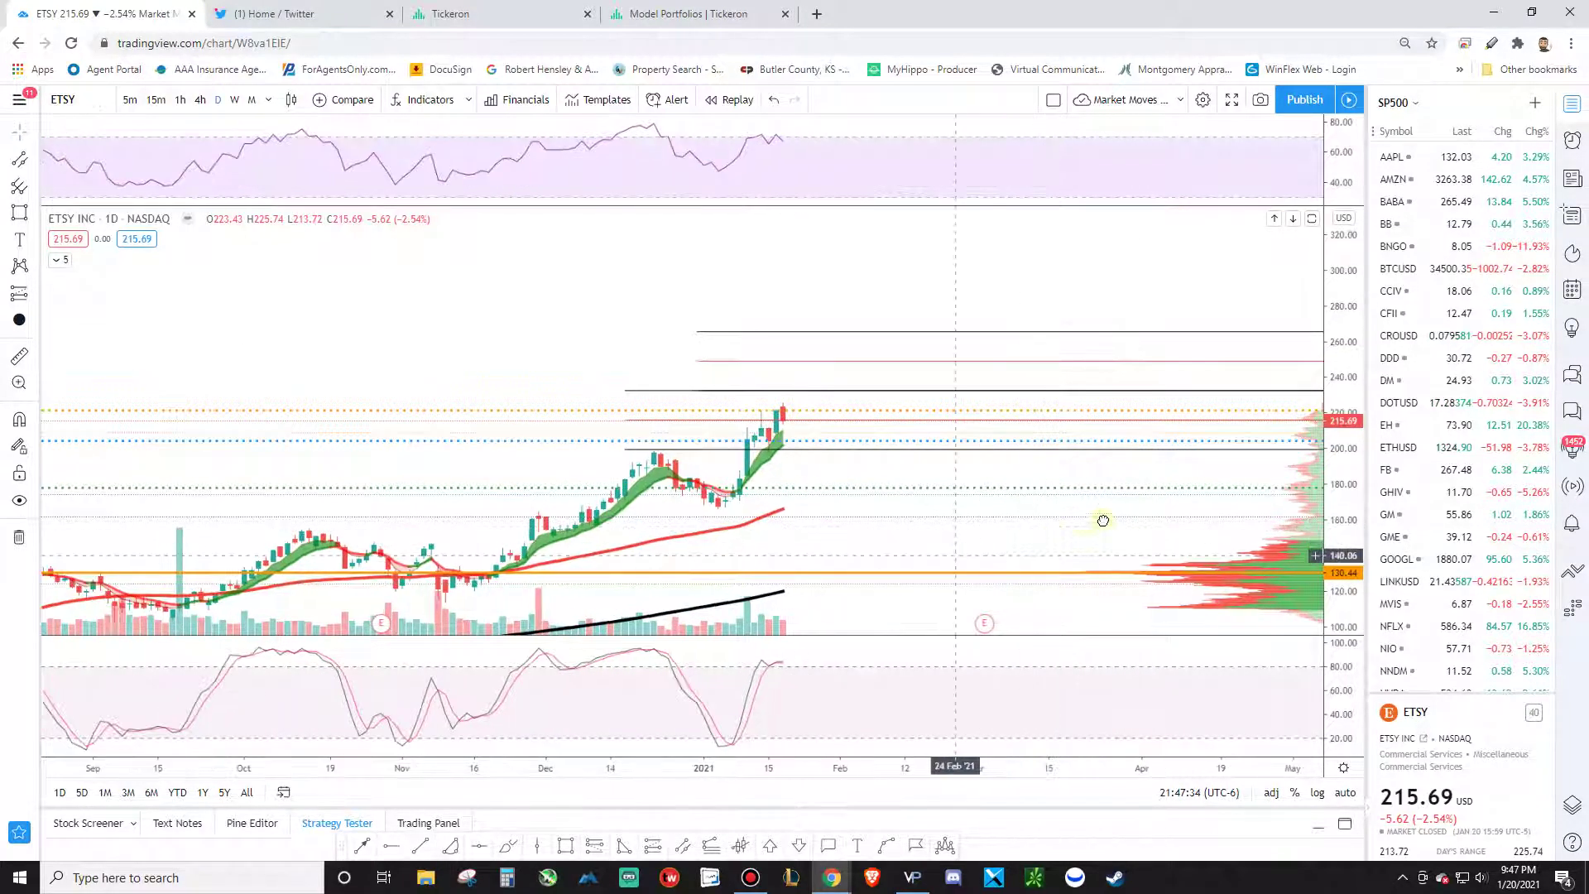
scroll(1109, 489, "left", 5)
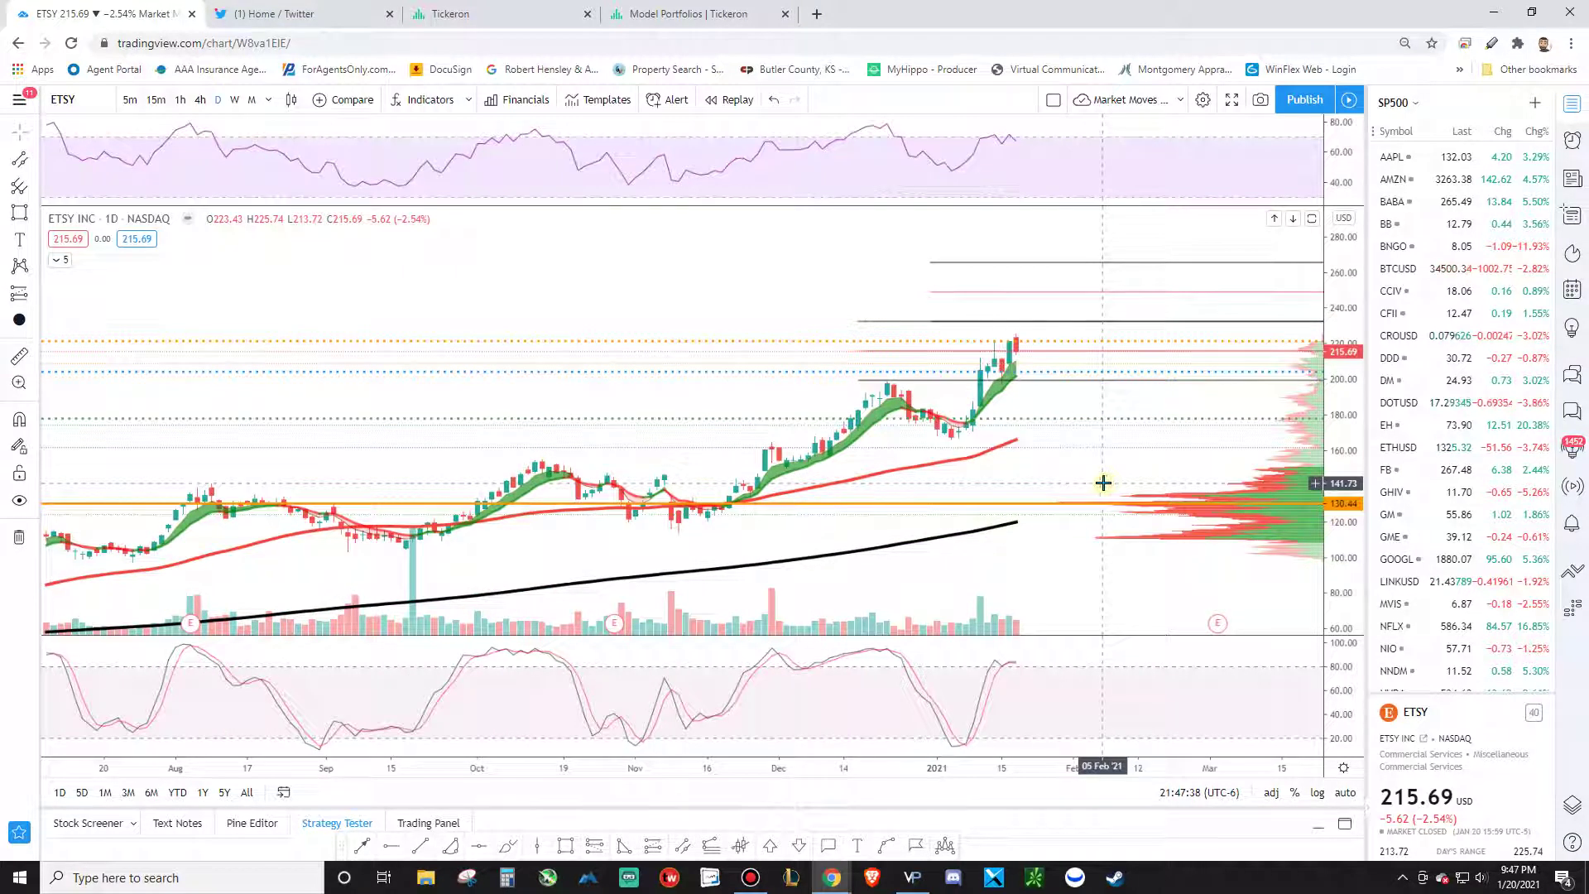
scroll(986, 472, "up", 2)
left_click_drag(986, 471, 1131, 460)
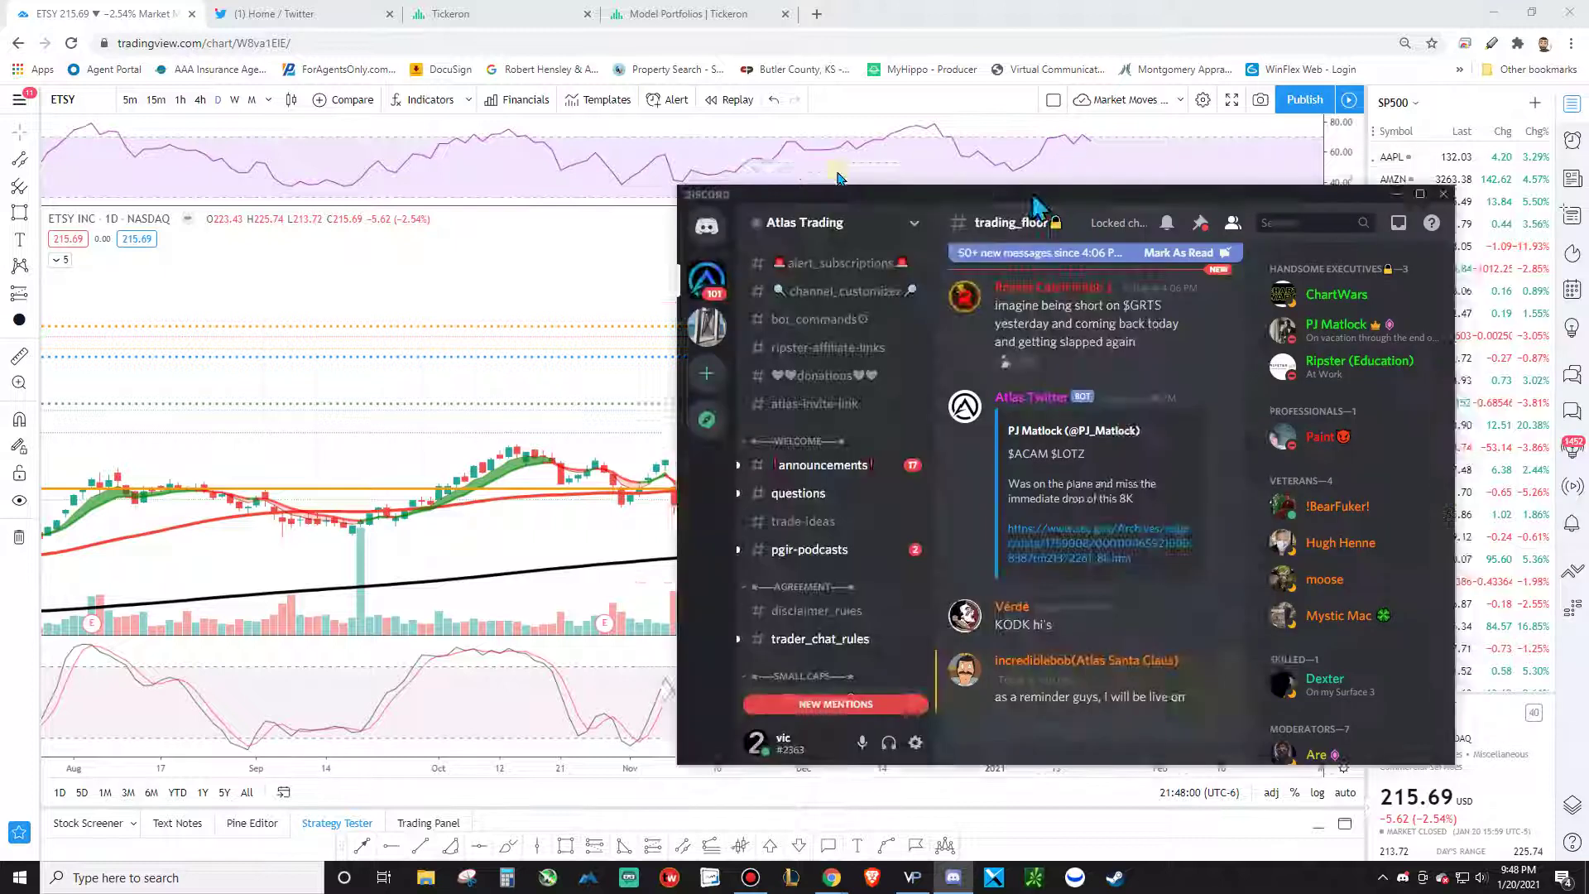
left_click_drag(1018, 175, 589, 159)
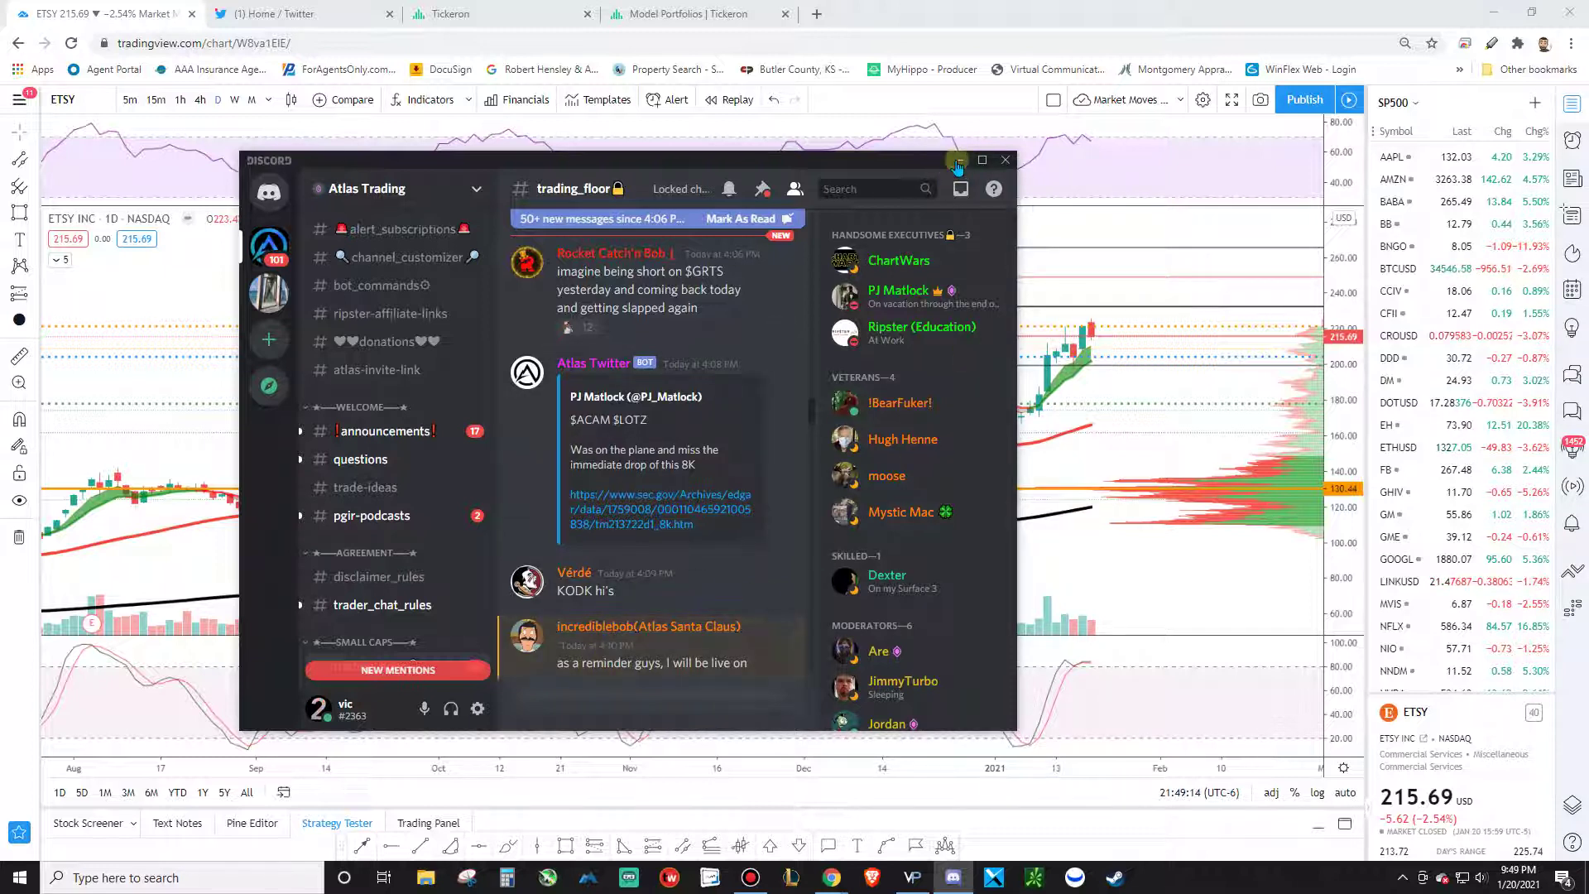
Minimize Discord so the ETSY daily chart shows fully again
left_click(948, 157)
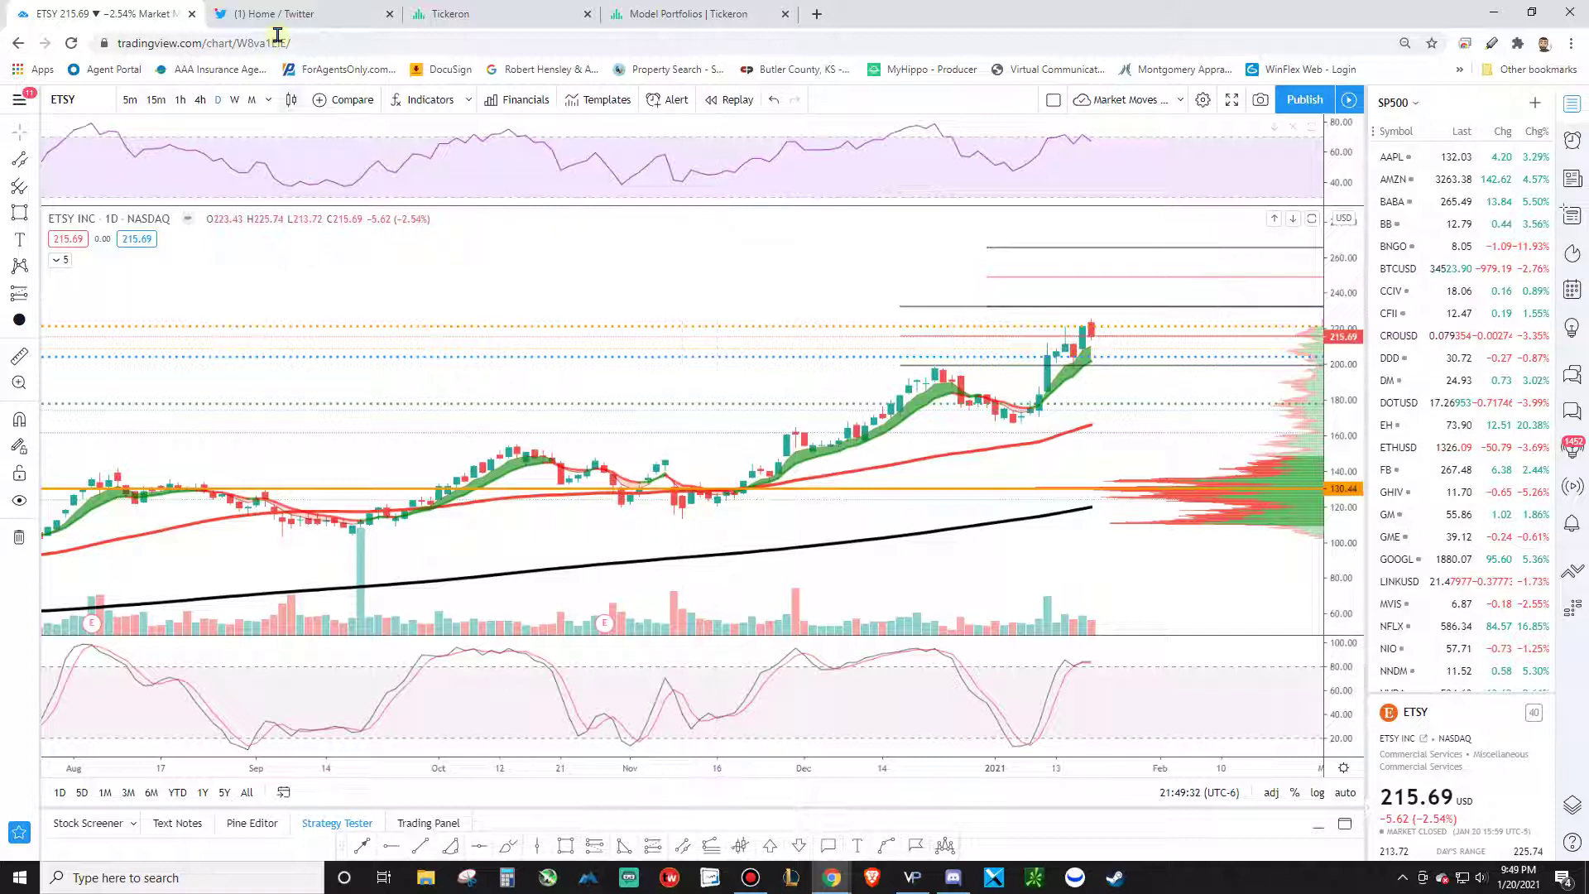
Open TweetDeck in a new browser tab, then go back to the ETSY chart
left_click(817, 14)
type("tweetdeck.twitter.com")
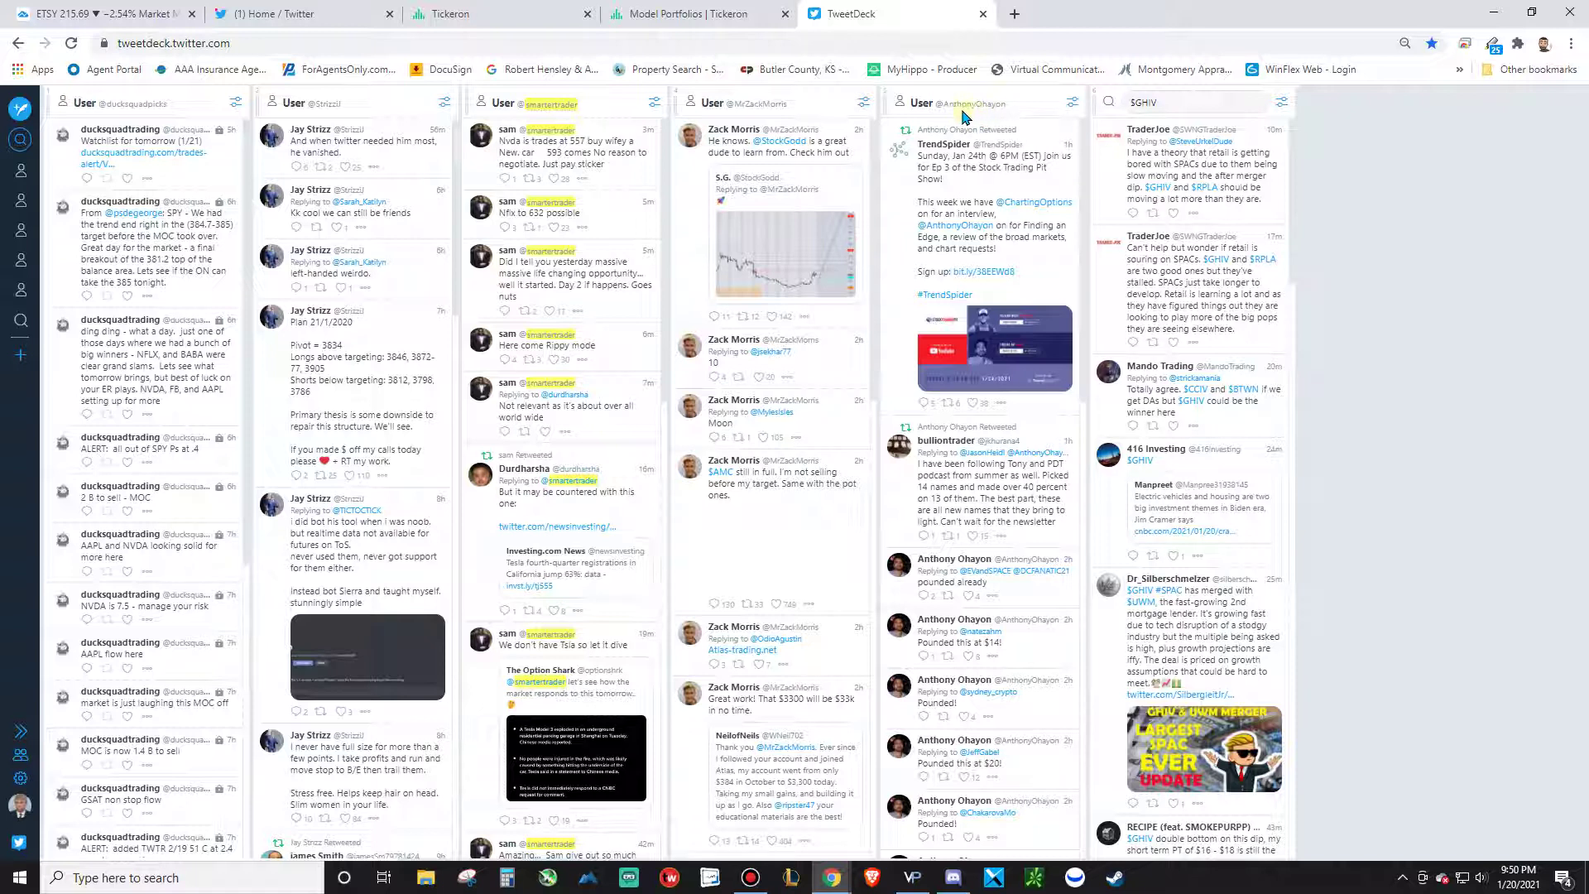
left_click(116, 14)
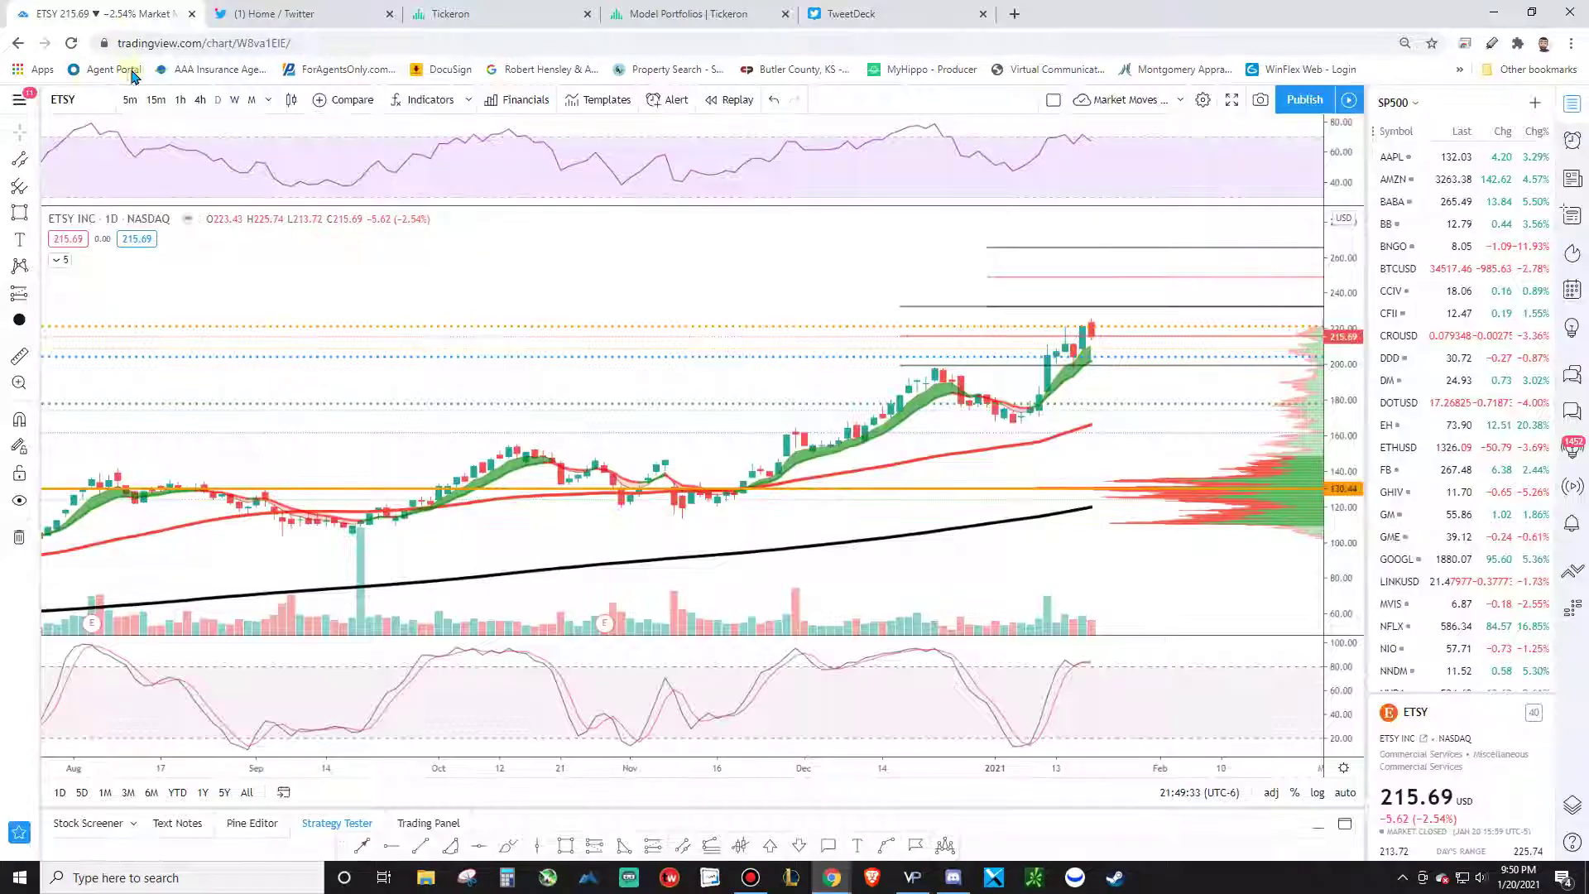
Chart EH, then FUTU, using the symbol search
left_click(81, 102)
type("EH")
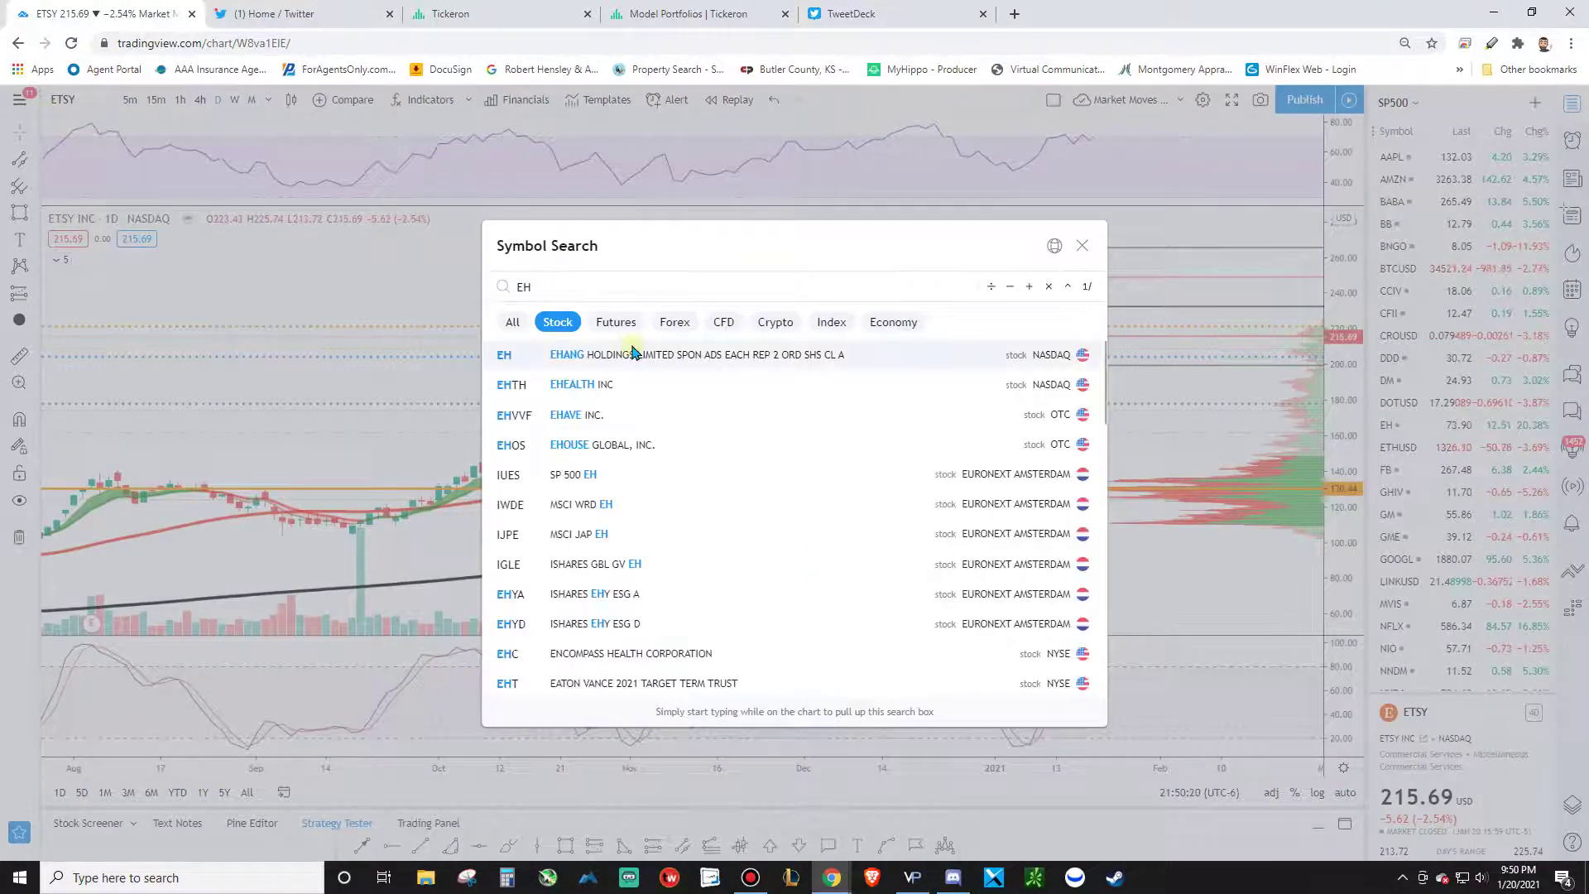
left_click(631, 352)
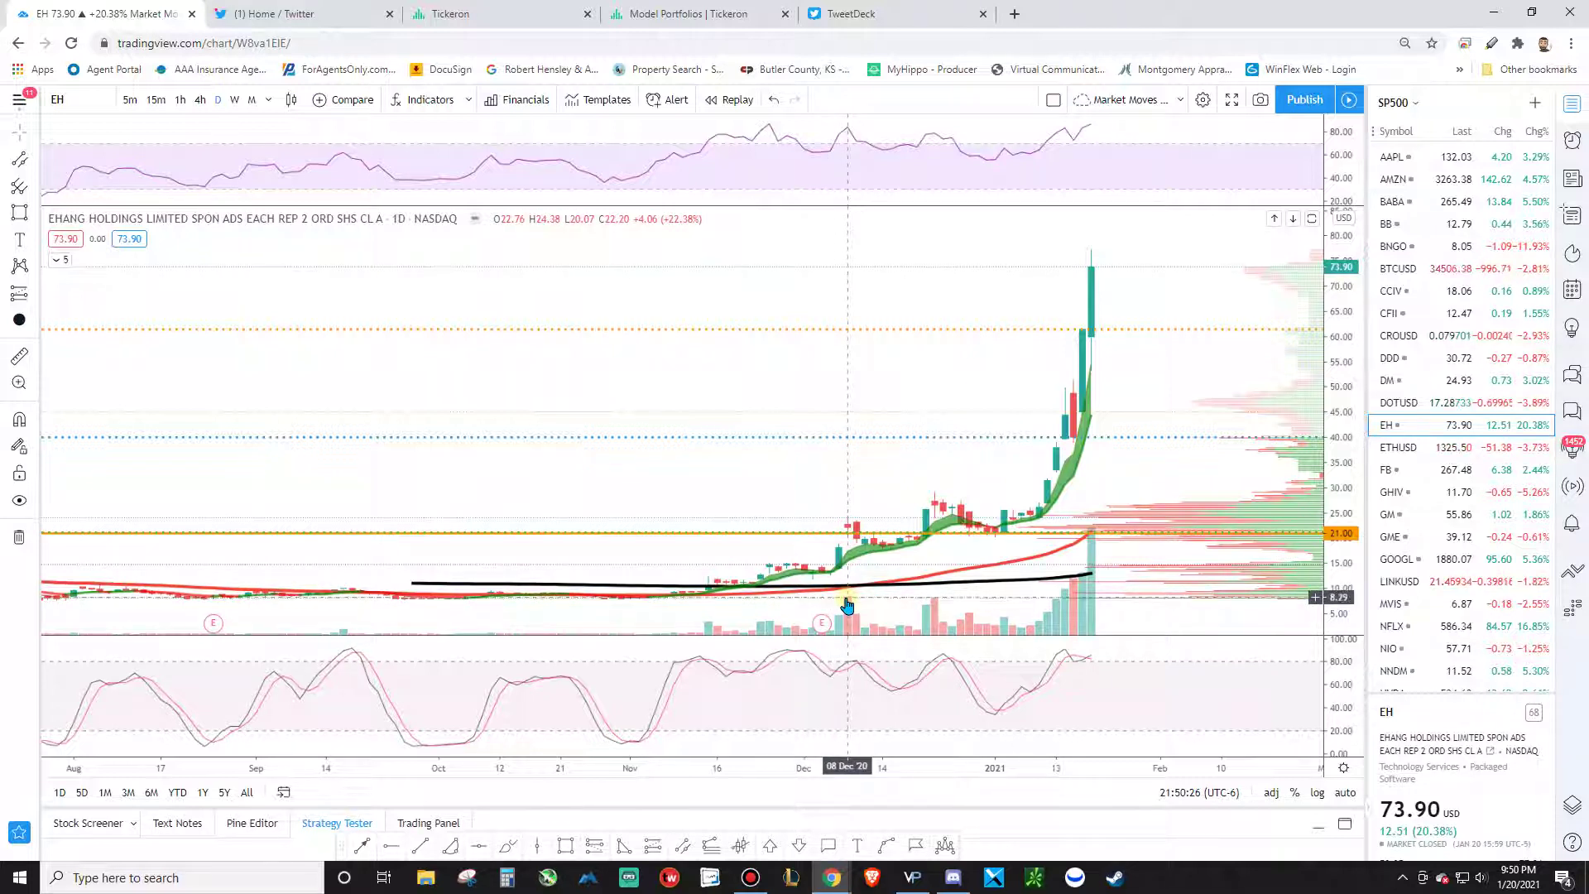
left_click(91, 103)
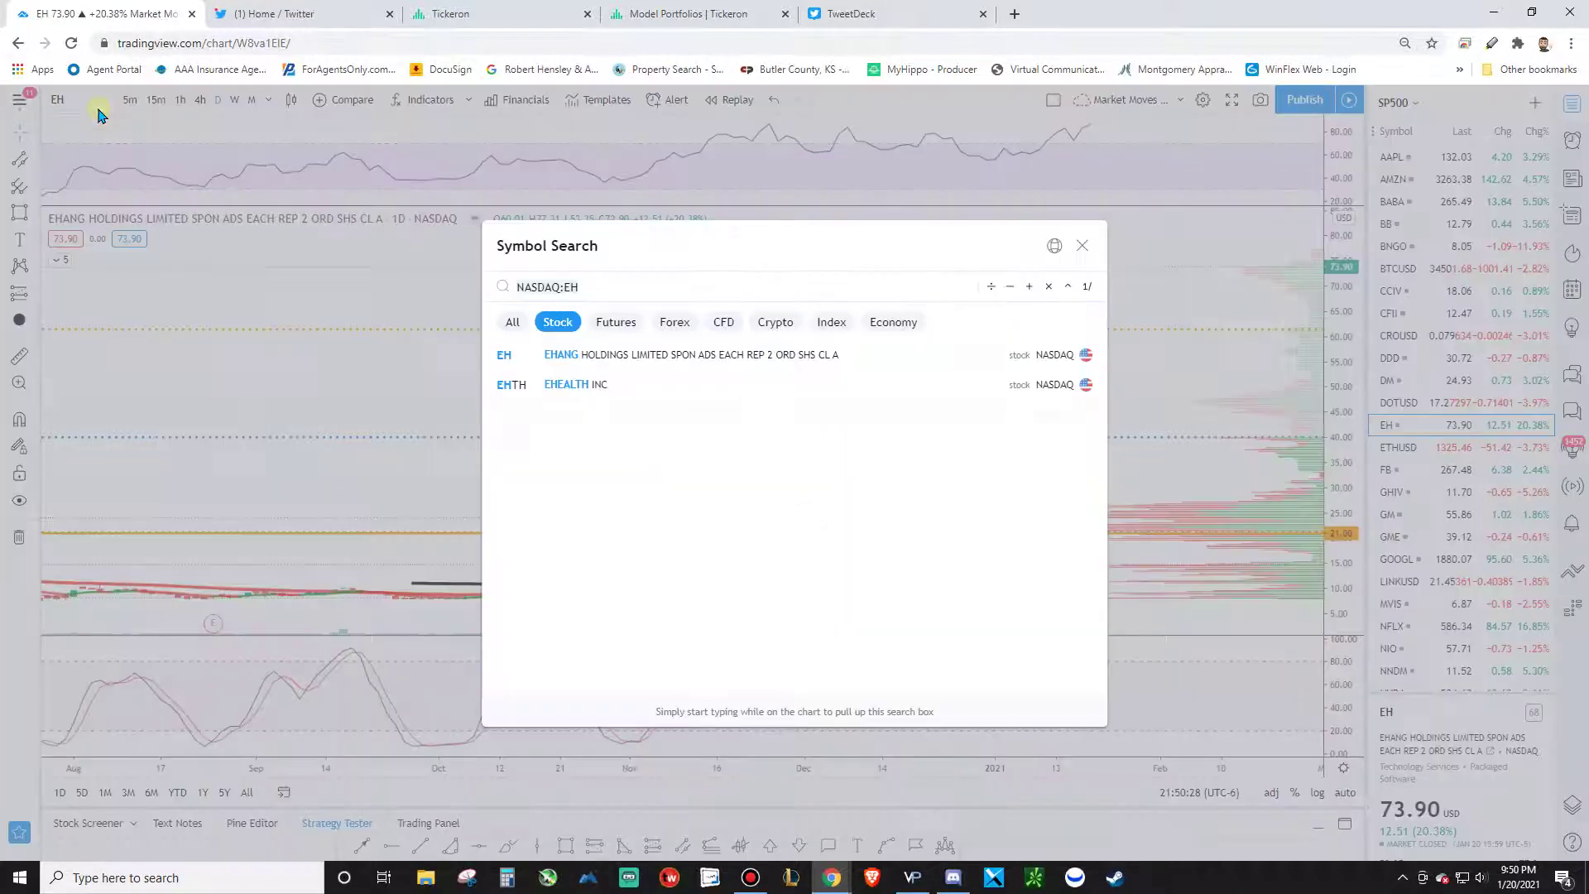
type("FUTU")
left_click(728, 363)
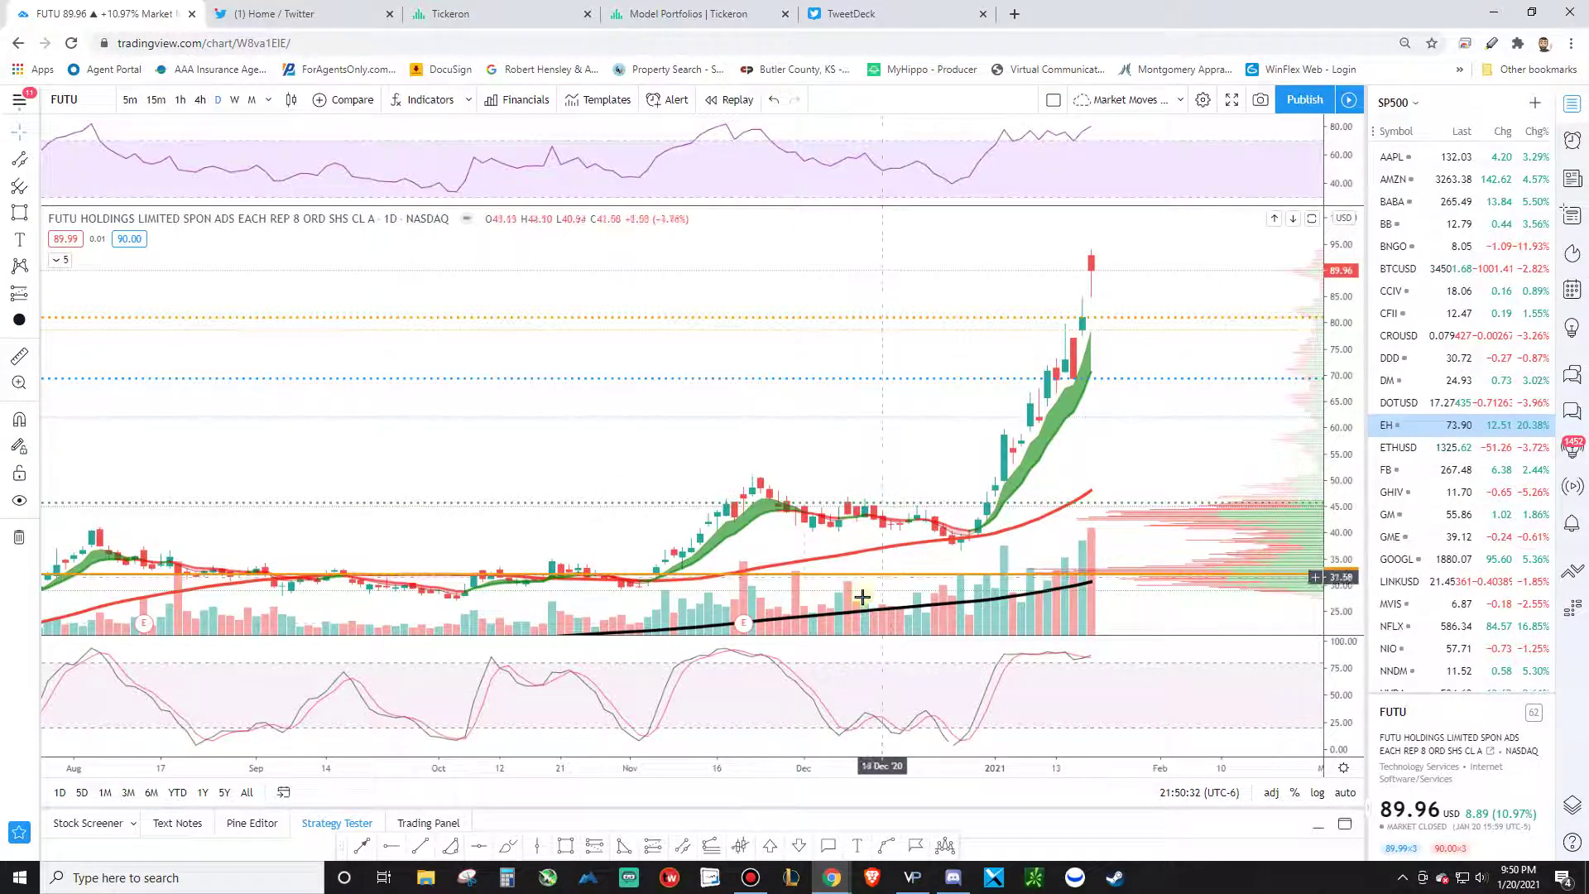
Switch through TIGR, TSLA and SKLZ from the watchlist, then go back to TweetDeck
scroll(638, 543, "down", 5)
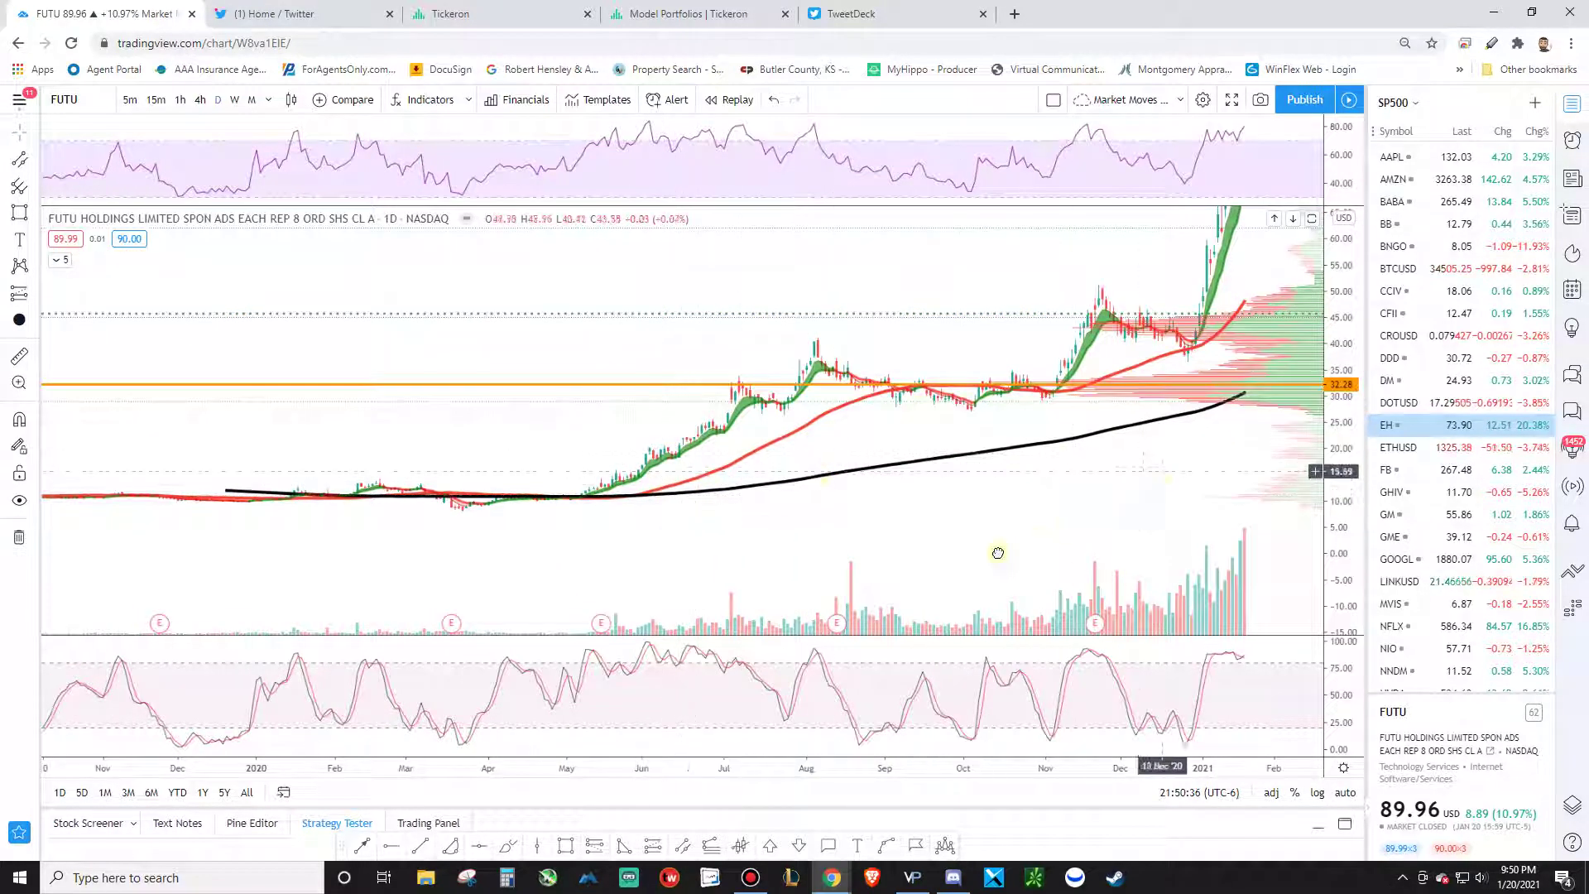
scroll(911, 471, "right", 5)
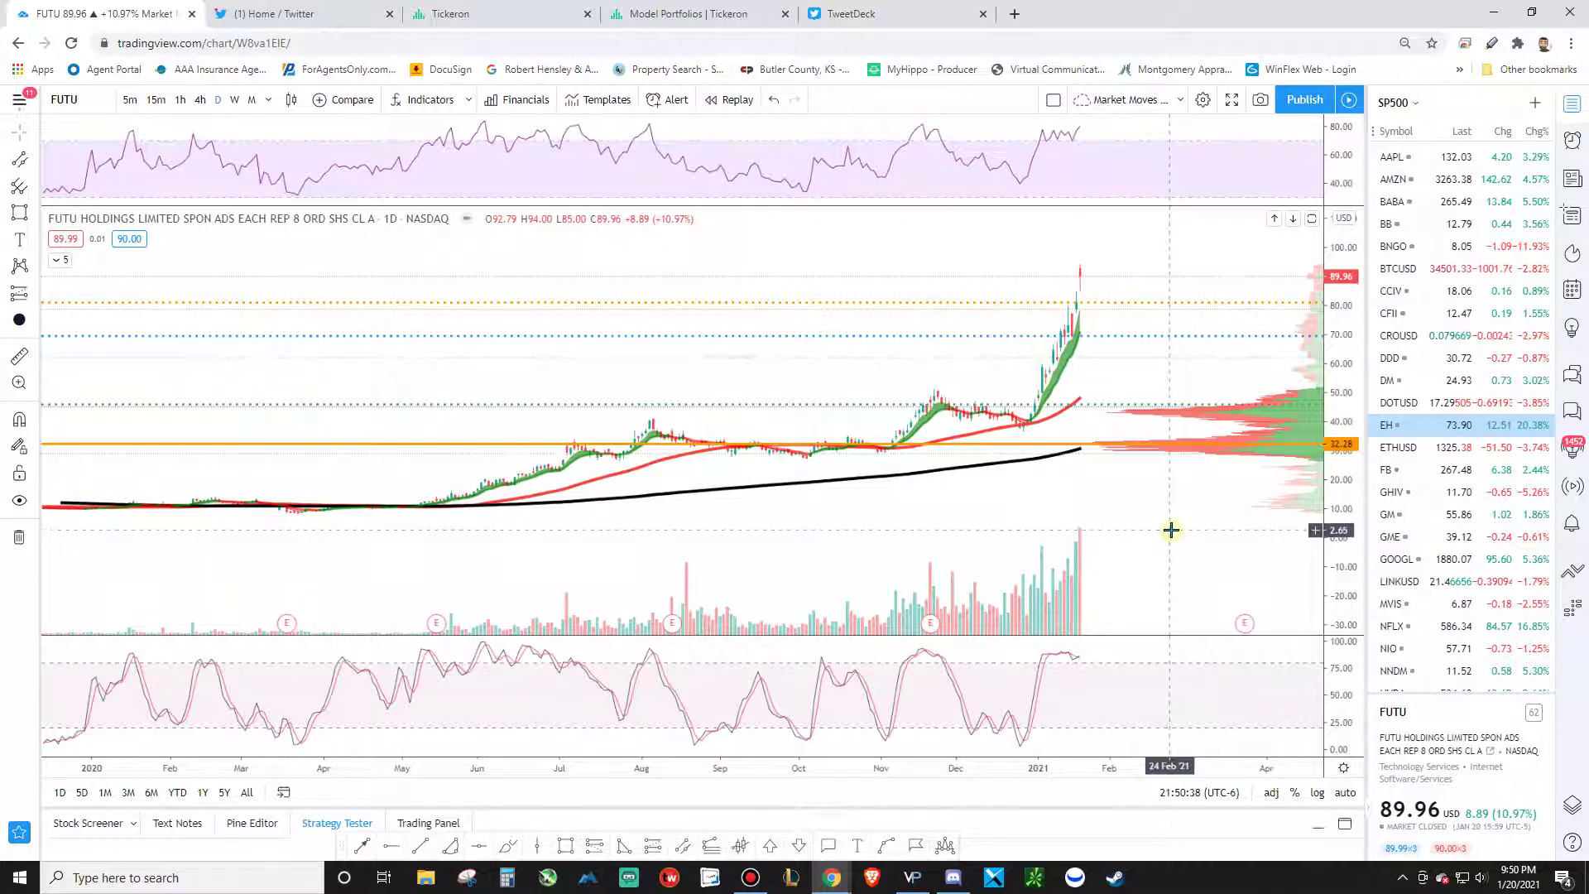
scroll(1464, 579, "down", 4)
left_click(1469, 587)
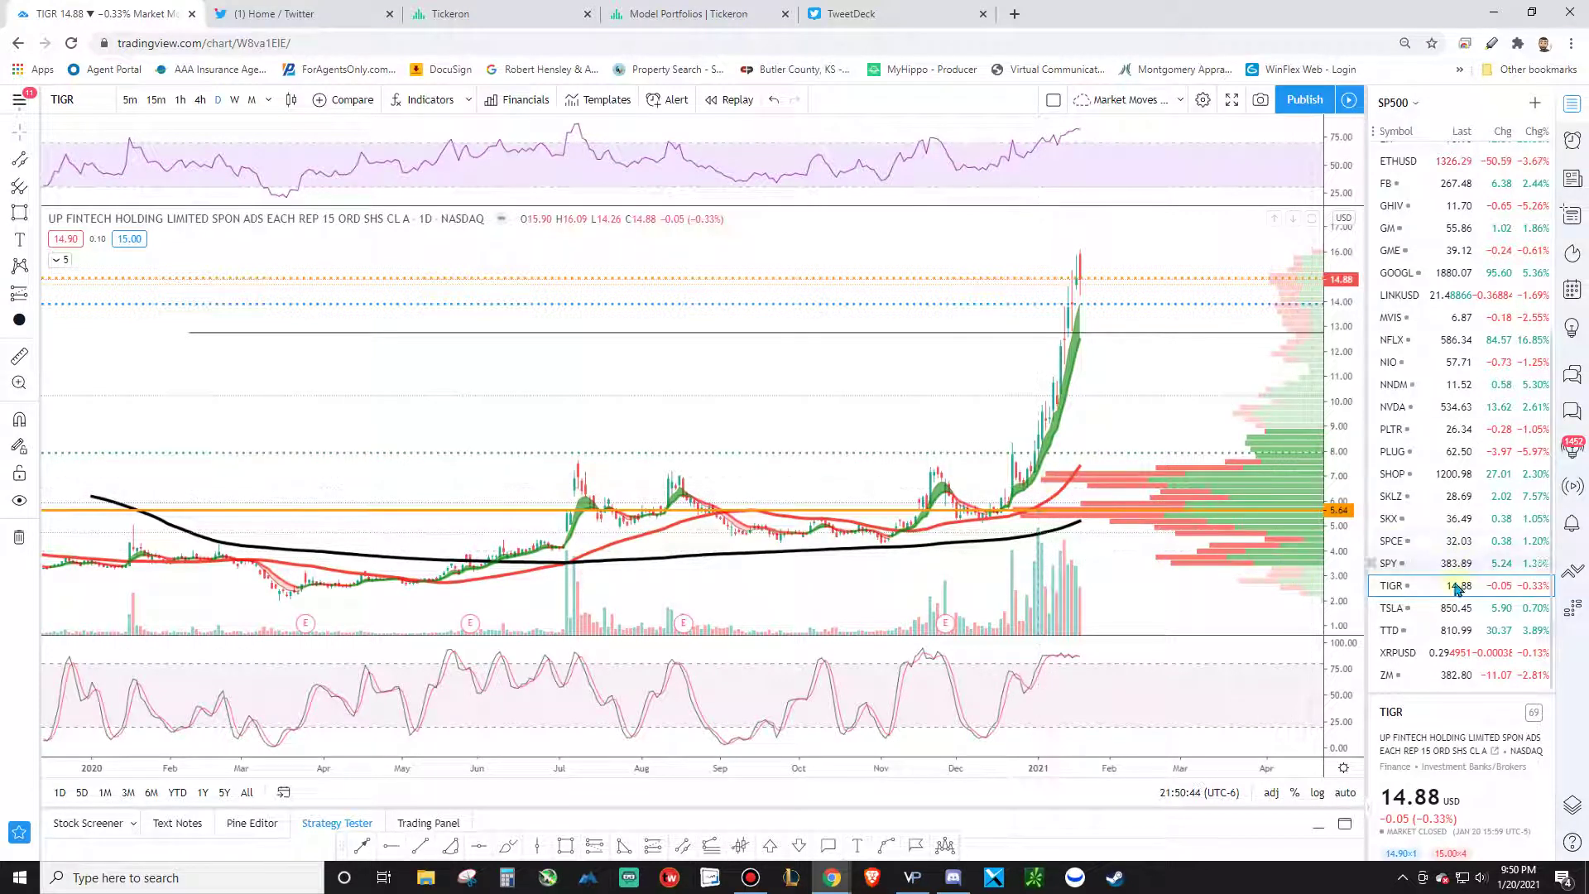
left_click(1440, 608)
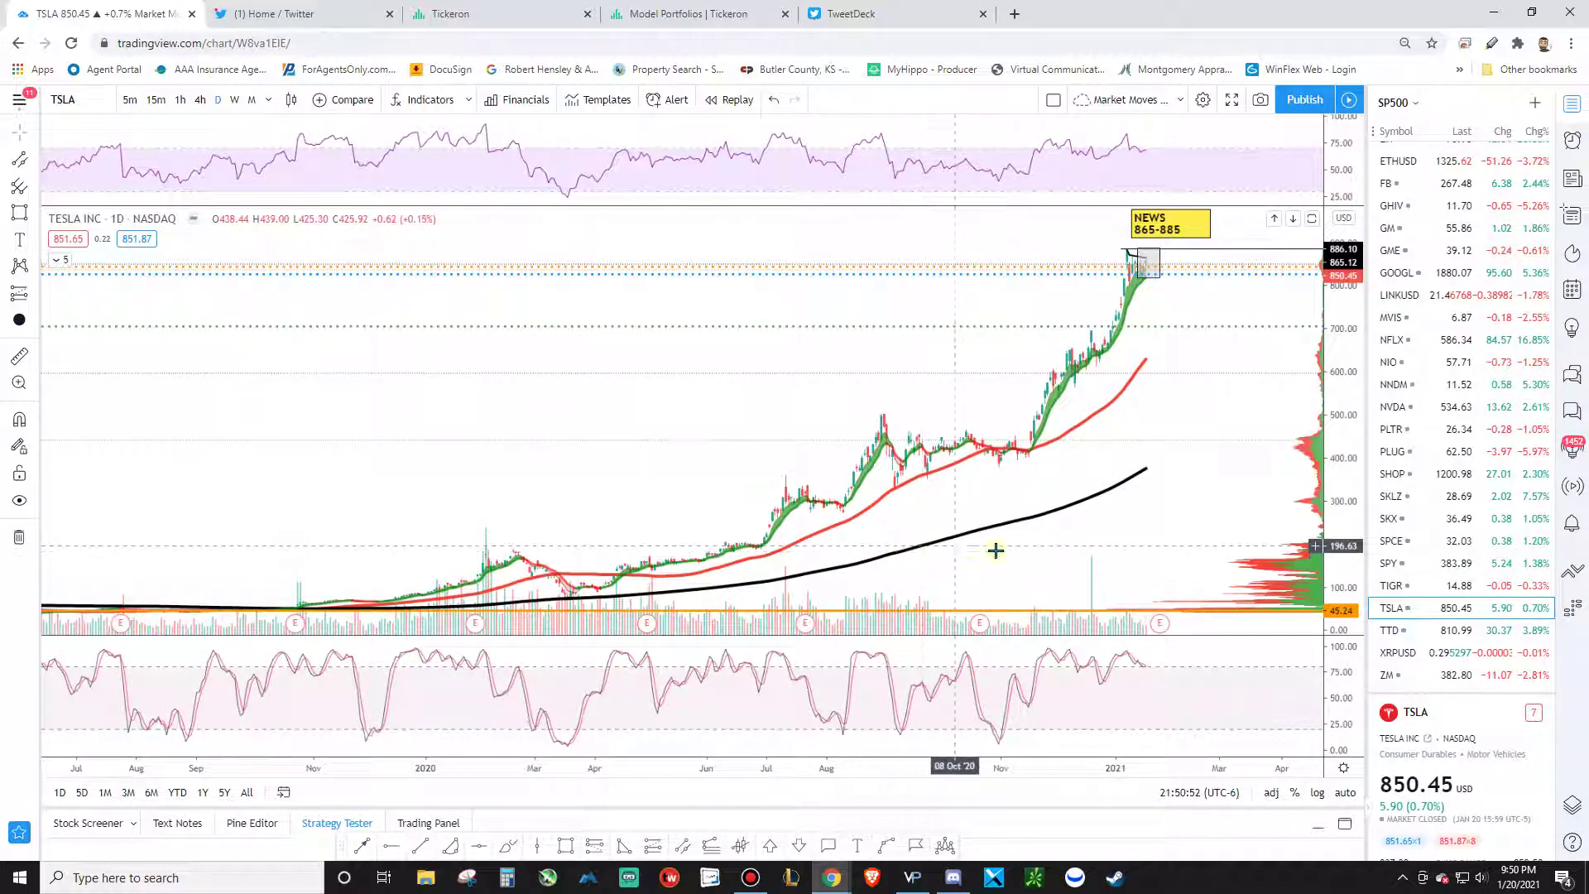
left_click(1442, 502)
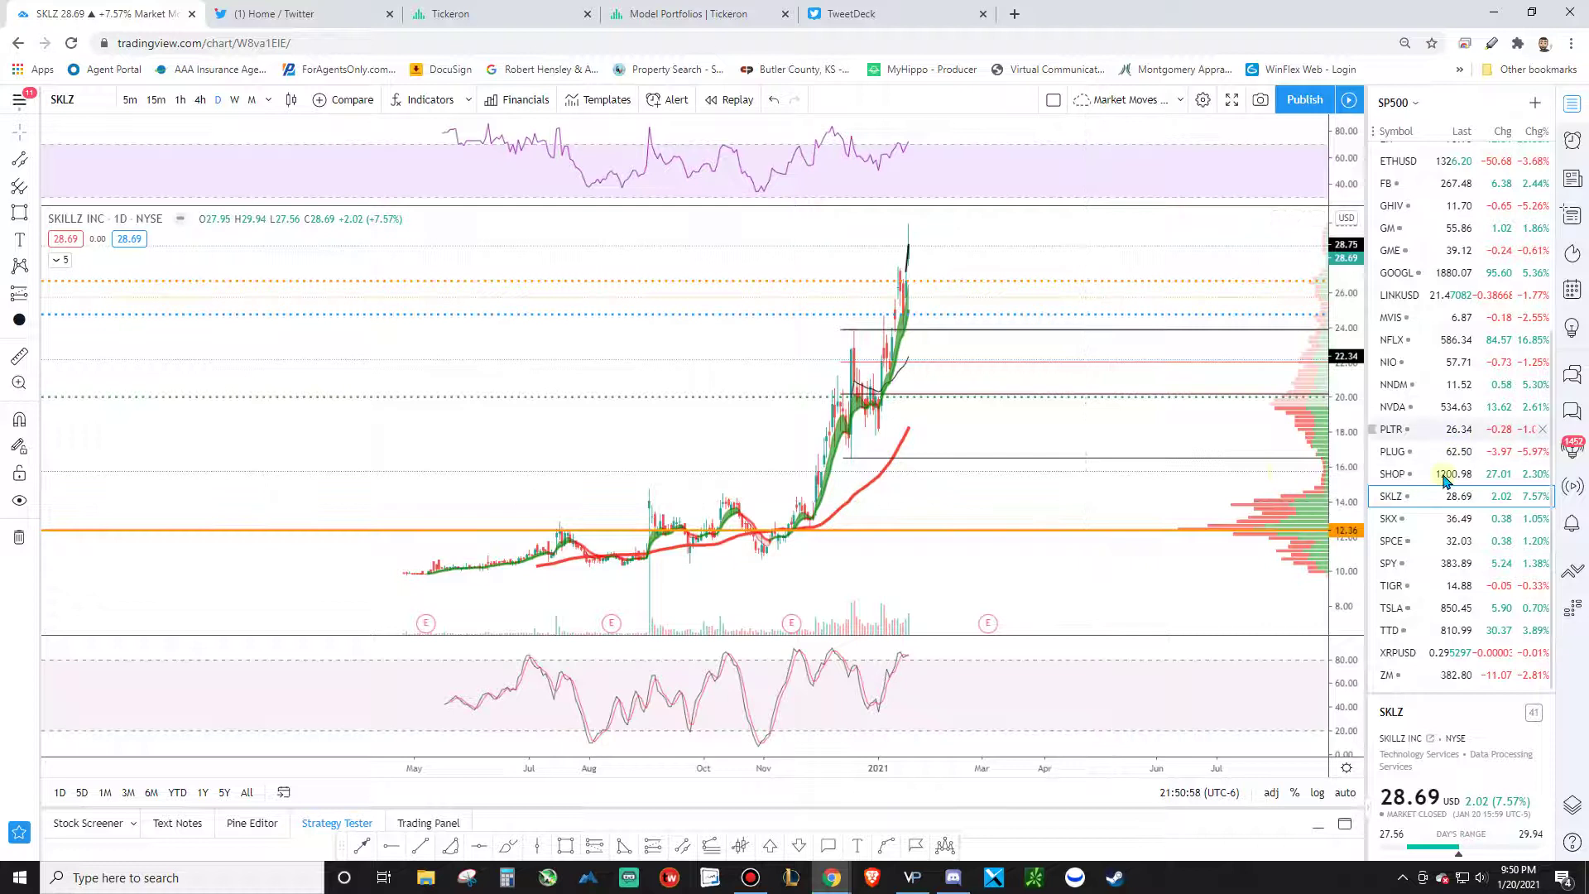
scroll(1424, 472, "up", 3)
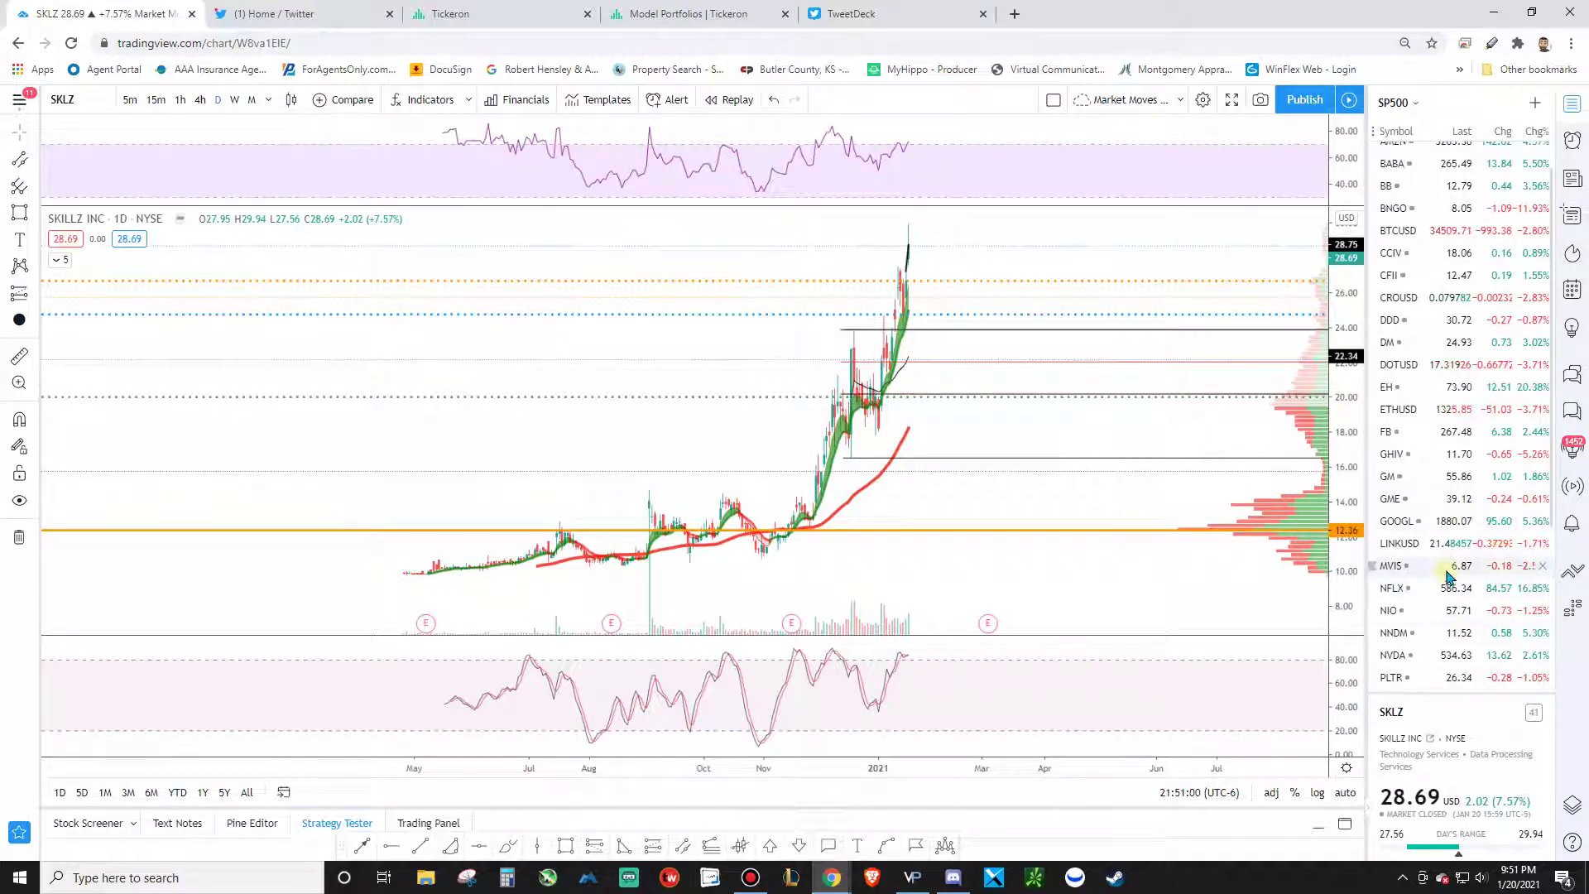
left_click(852, 13)
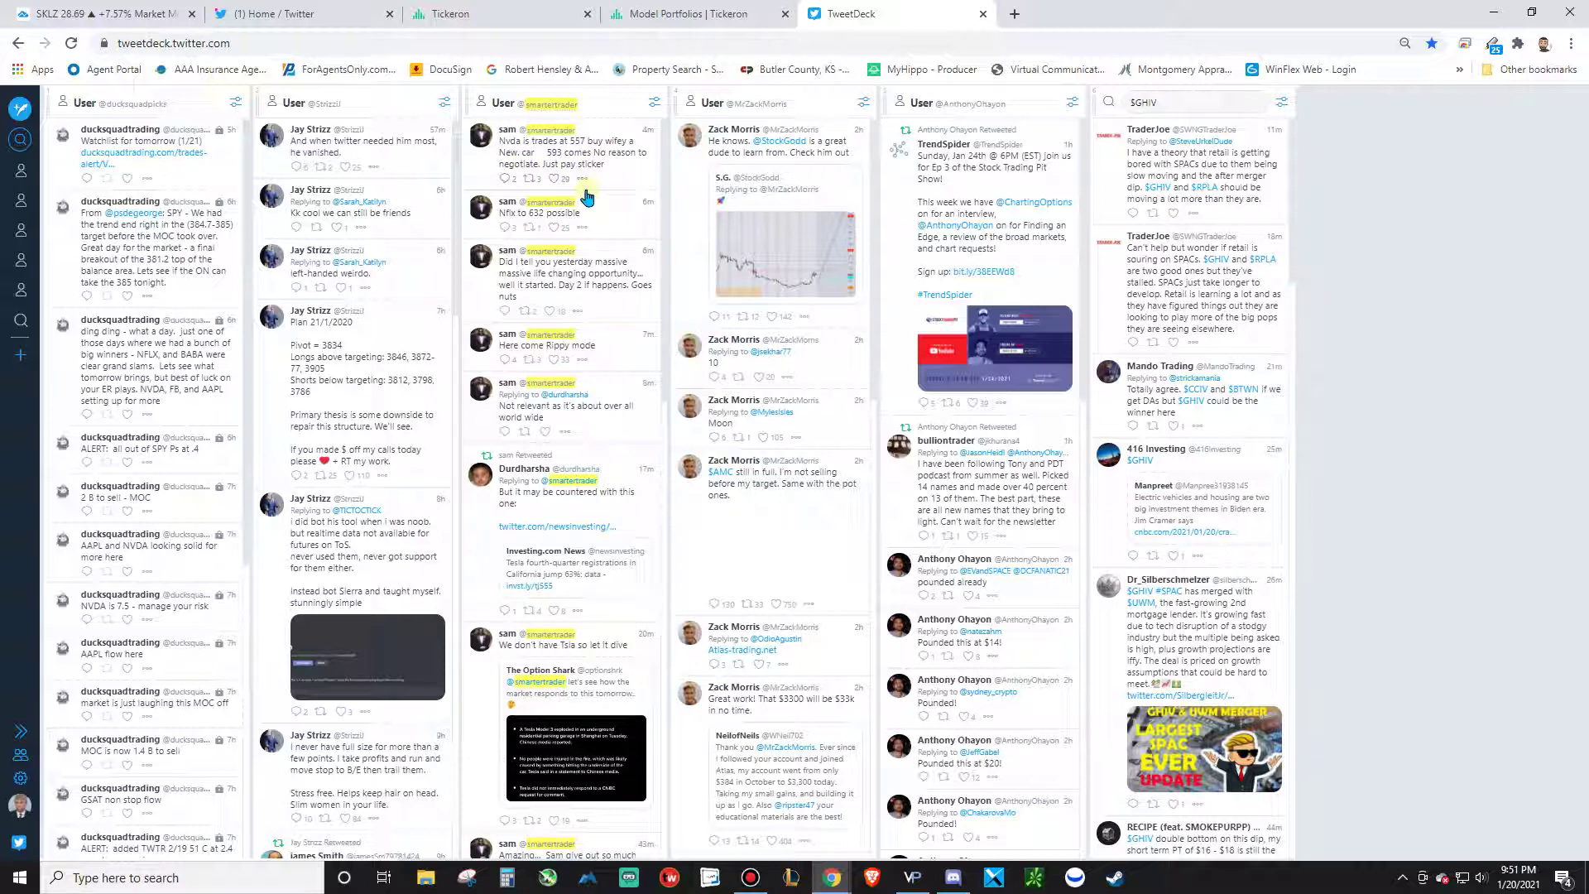
Scroll through the sam column's tweets, then return to the SKLZ chart
scroll(579, 463, "down", 1)
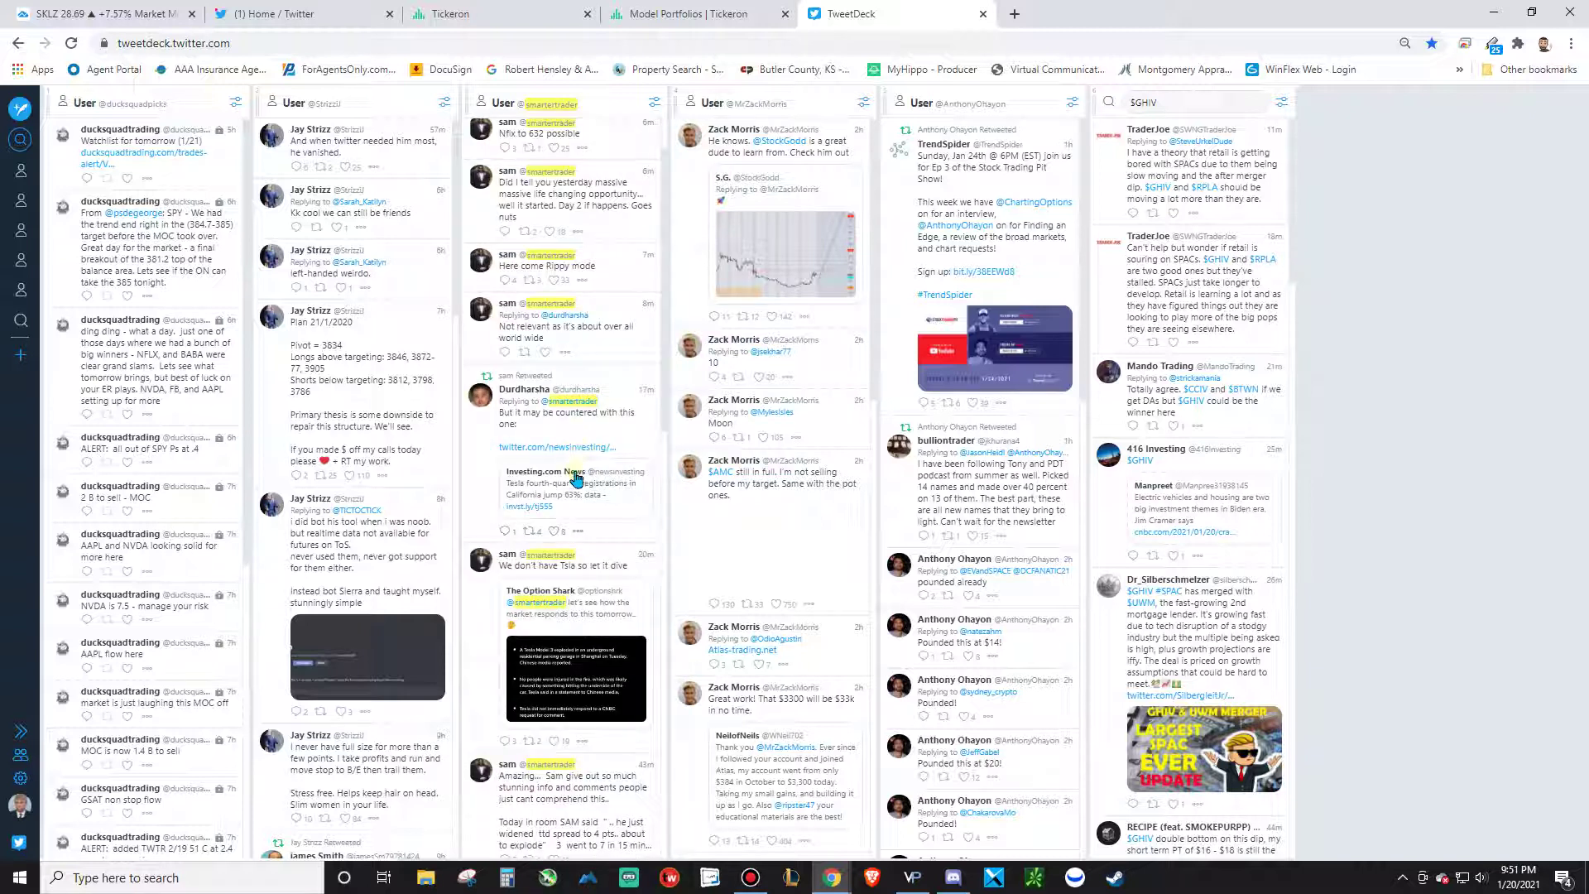
scroll(596, 480, "up", 1)
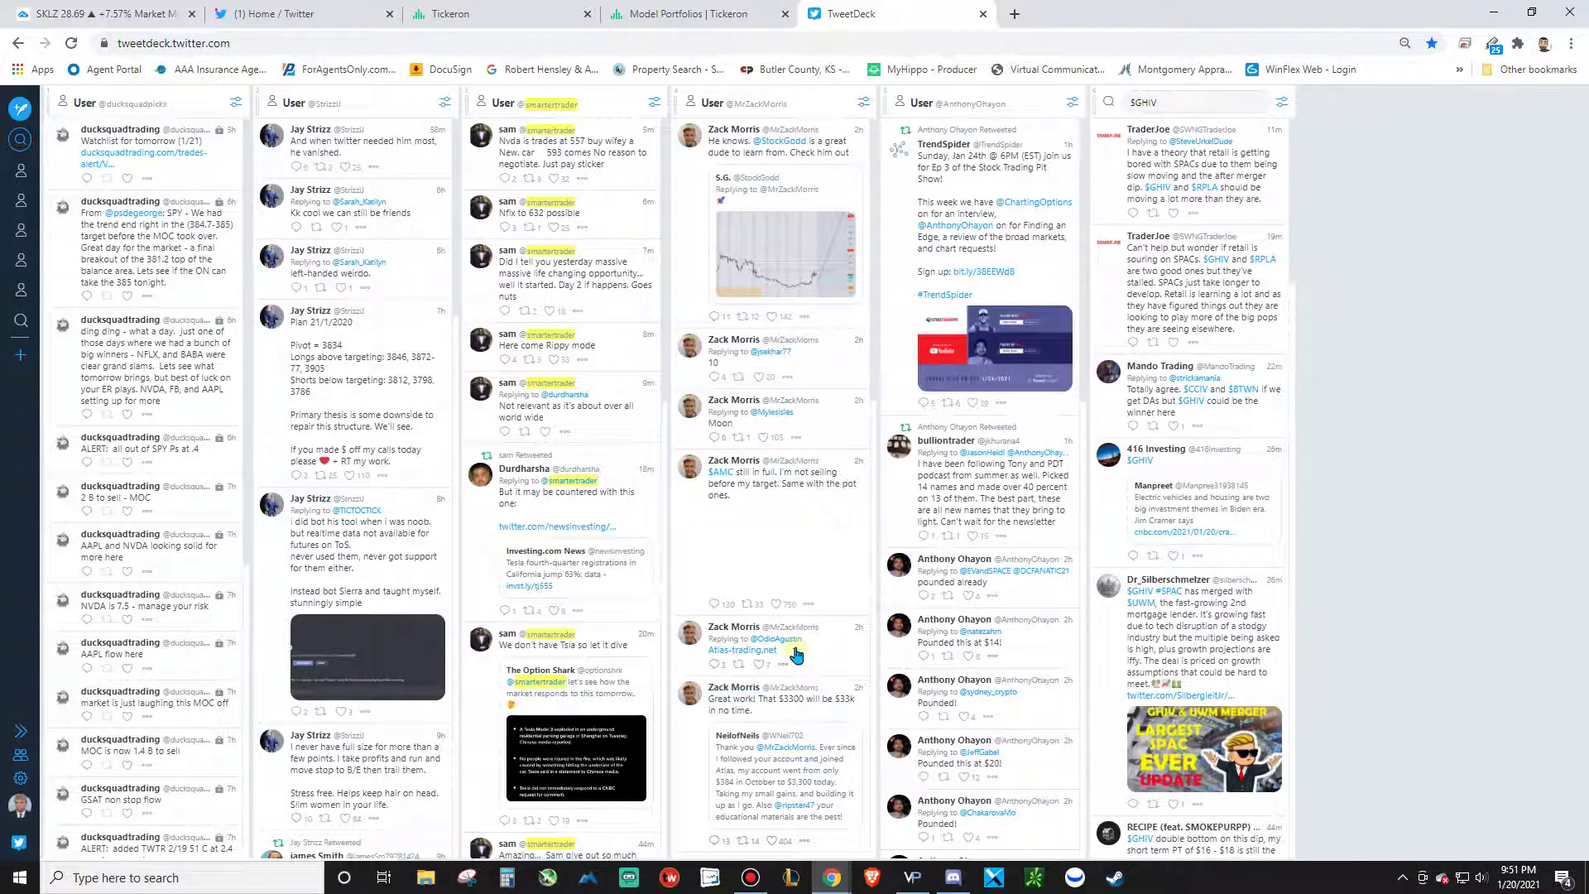
left_click(179, 23)
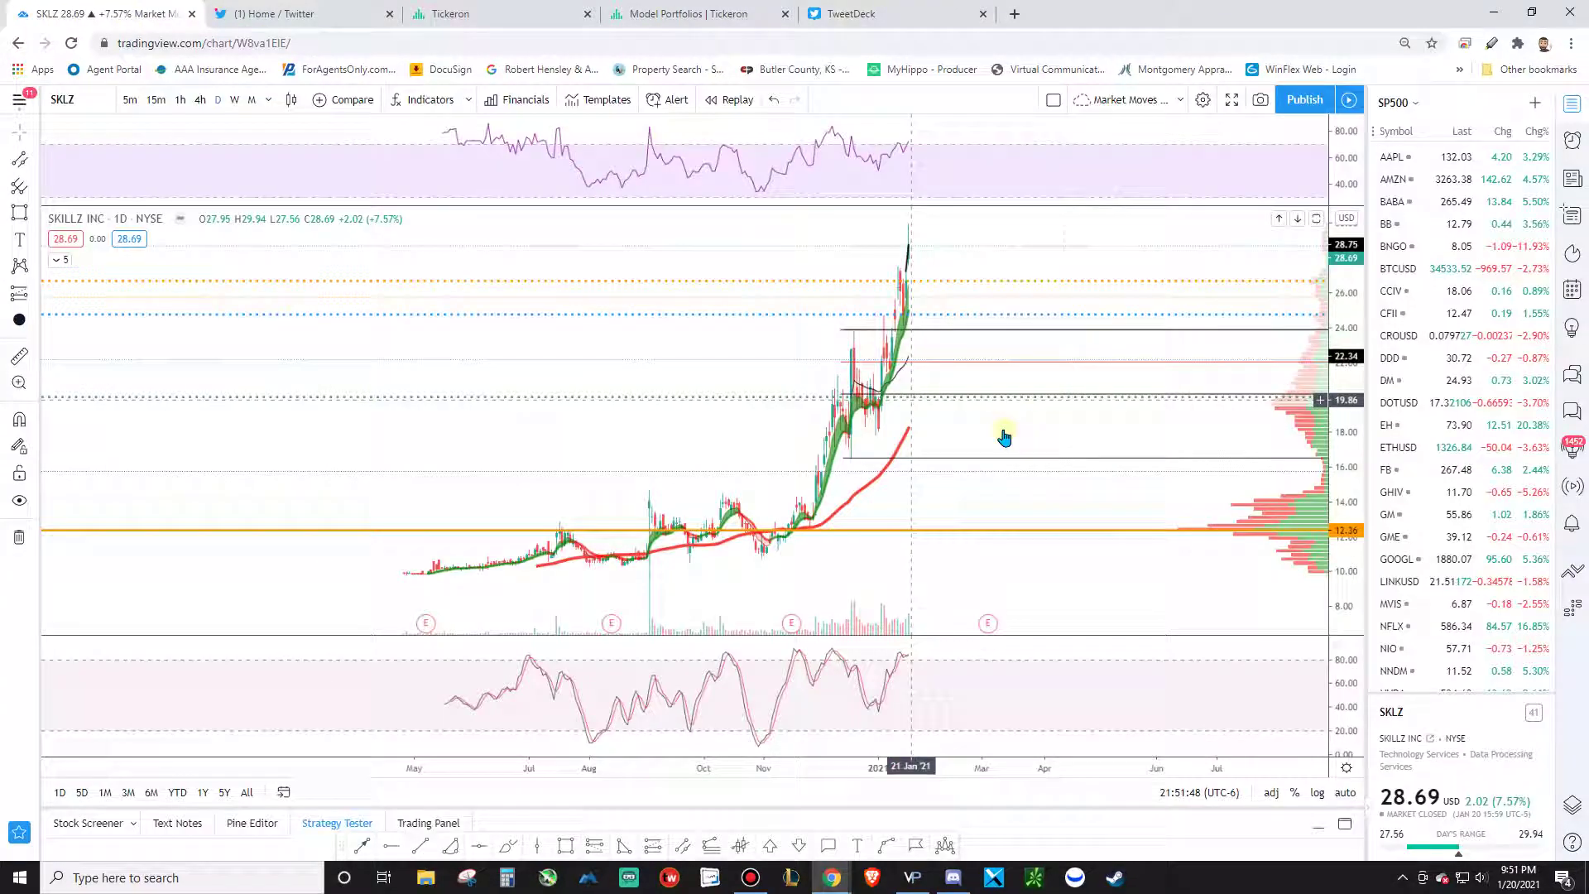
Pan and zoom the SKLZ daily chart onto the recent months of its rally
left_click_drag(1004, 437, 971, 533)
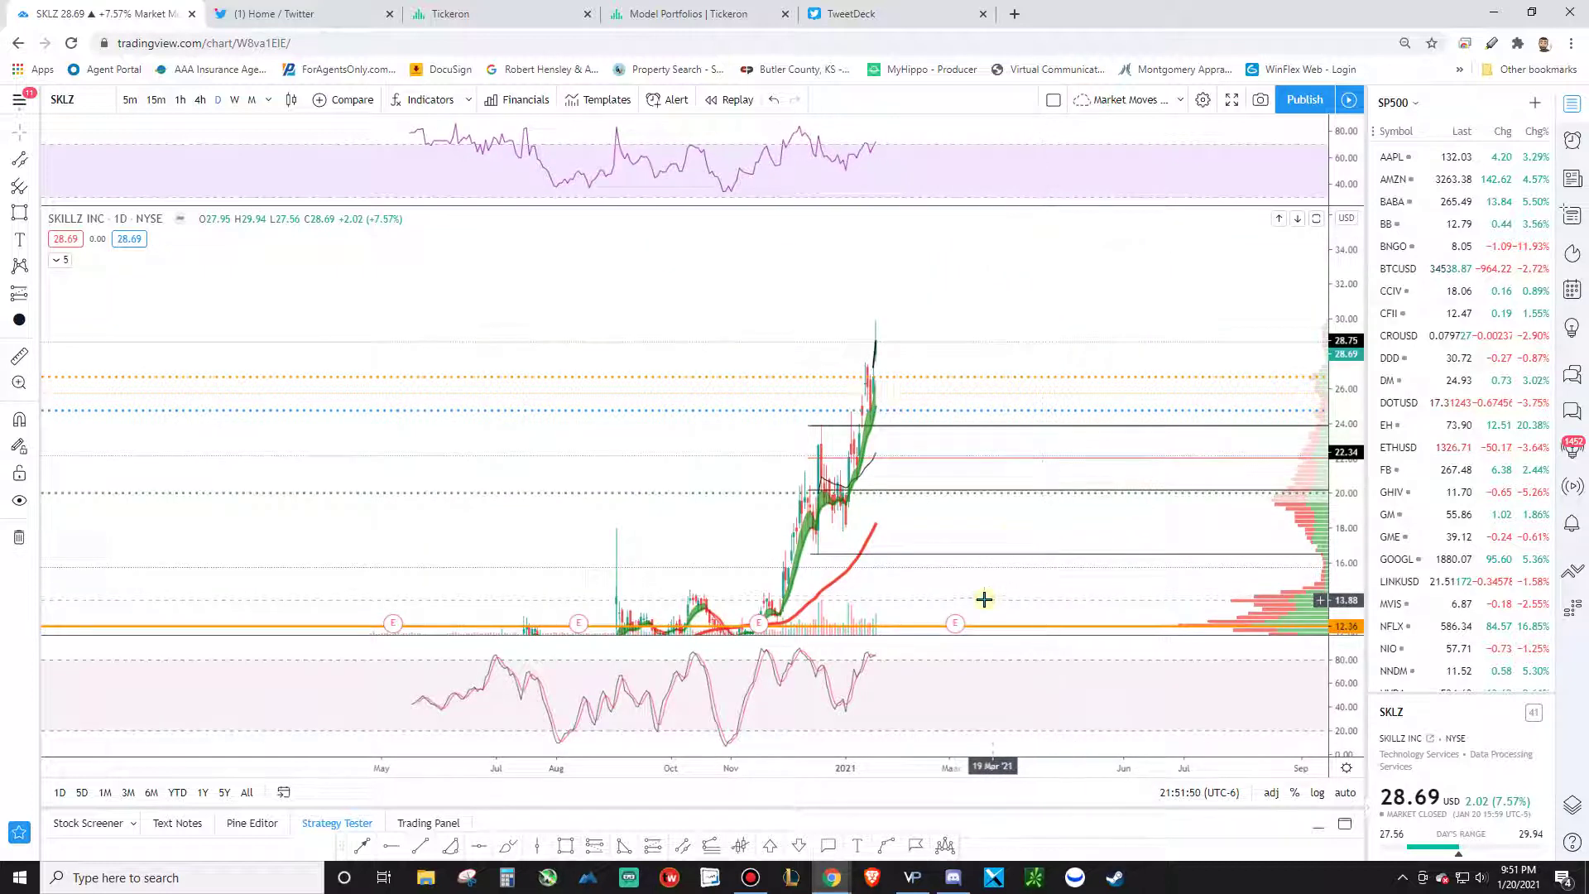
scroll(993, 534, "up", 5)
scroll(1032, 553, "left", 5)
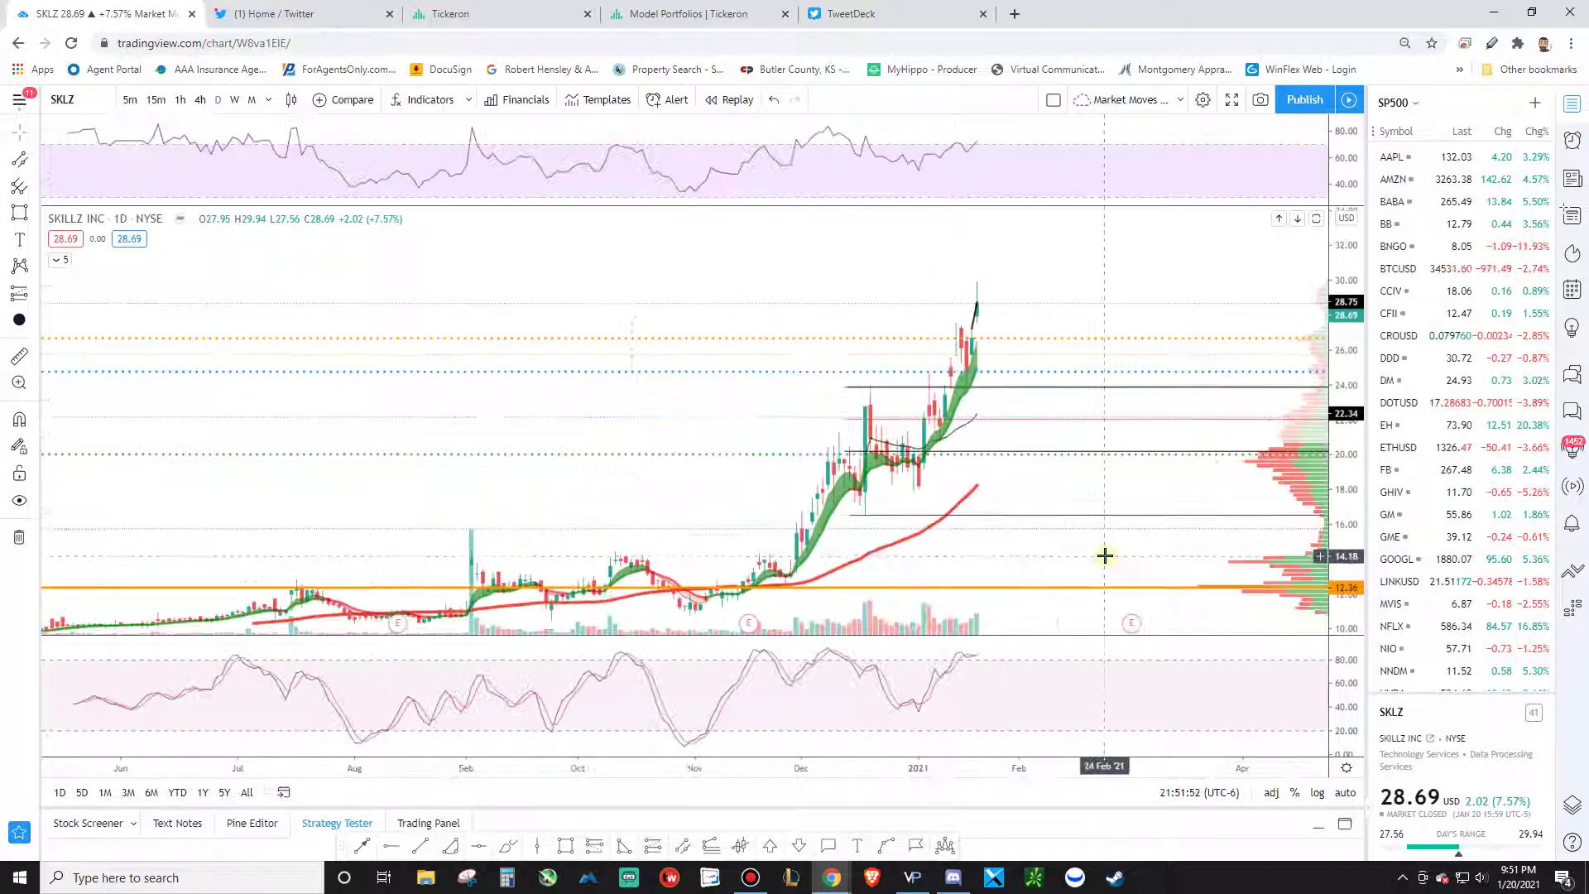